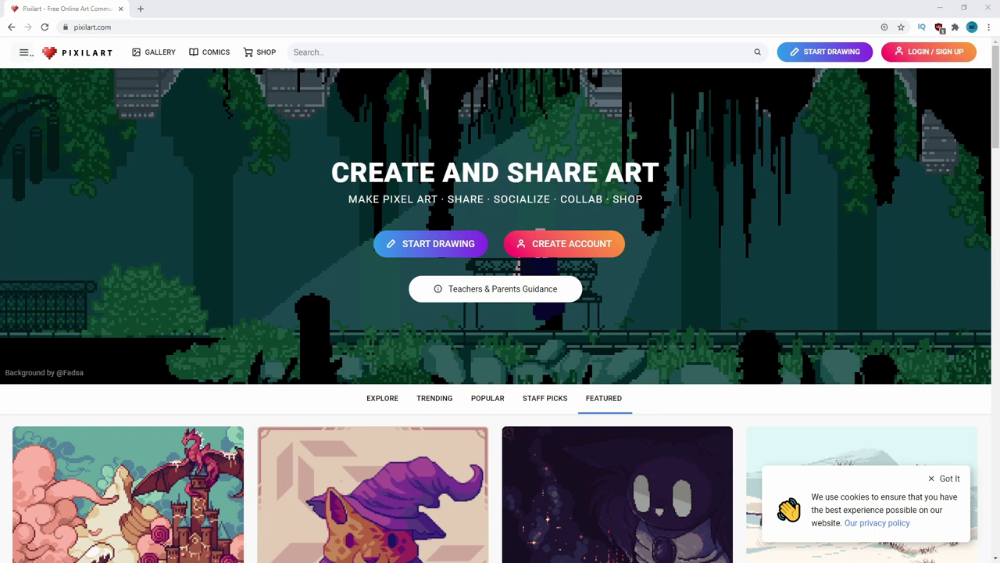
# Step: Create a new blank Pixilart canvas with width 32 and height 32
pyautogui.click(435, 243)
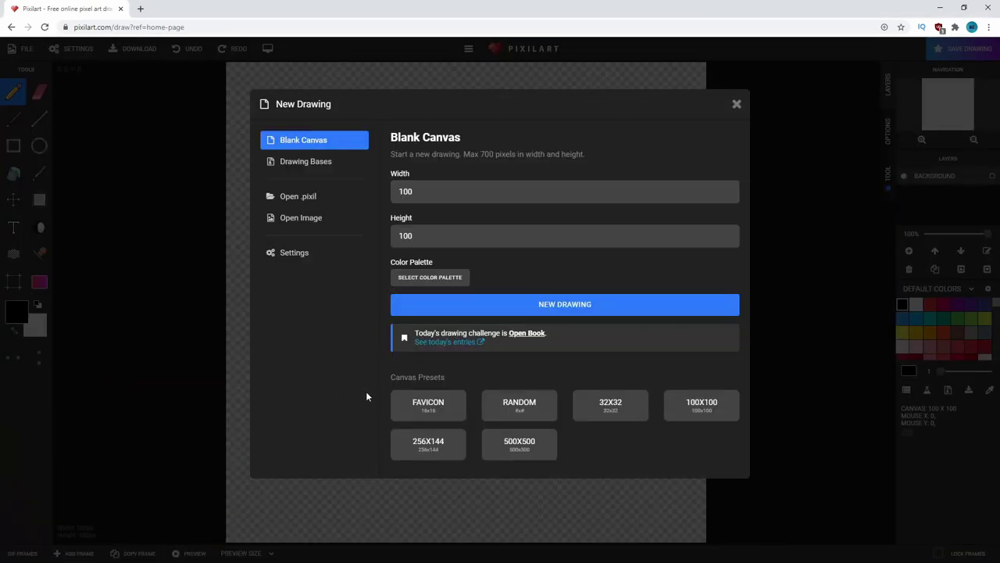
pyautogui.click(451, 193)
pyautogui.write('32')
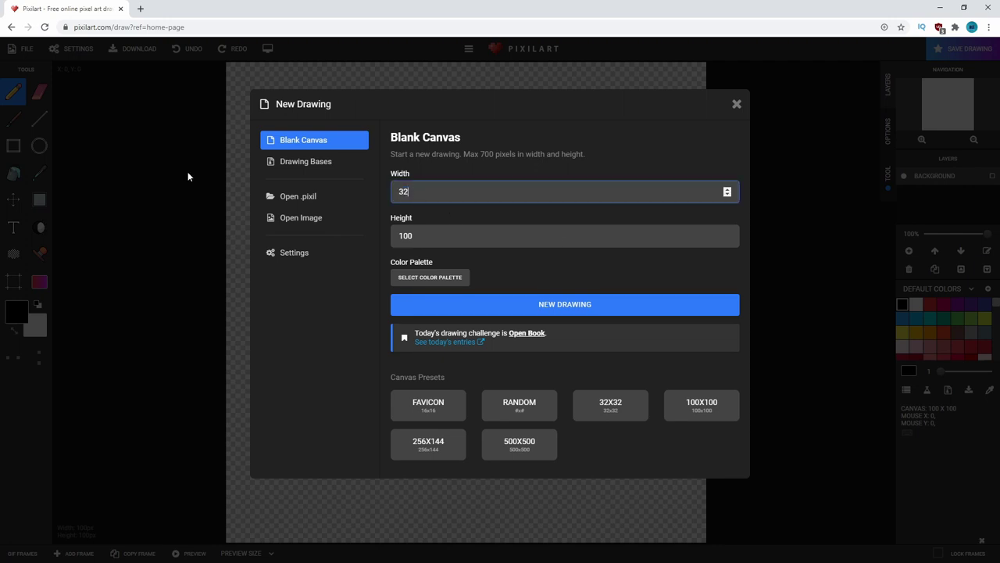
pyautogui.press('Tab')
pyautogui.write('32')
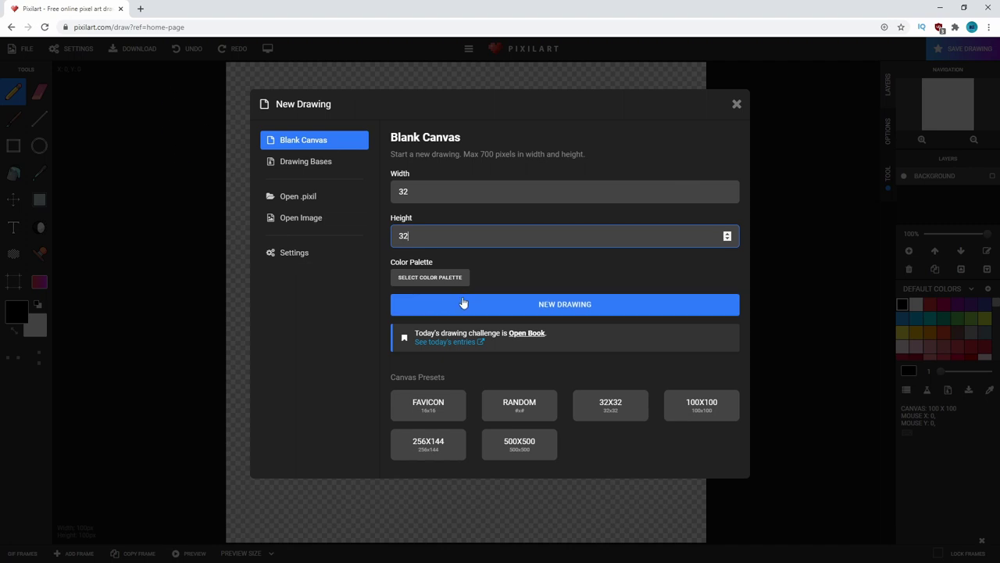
pyautogui.click(529, 306)
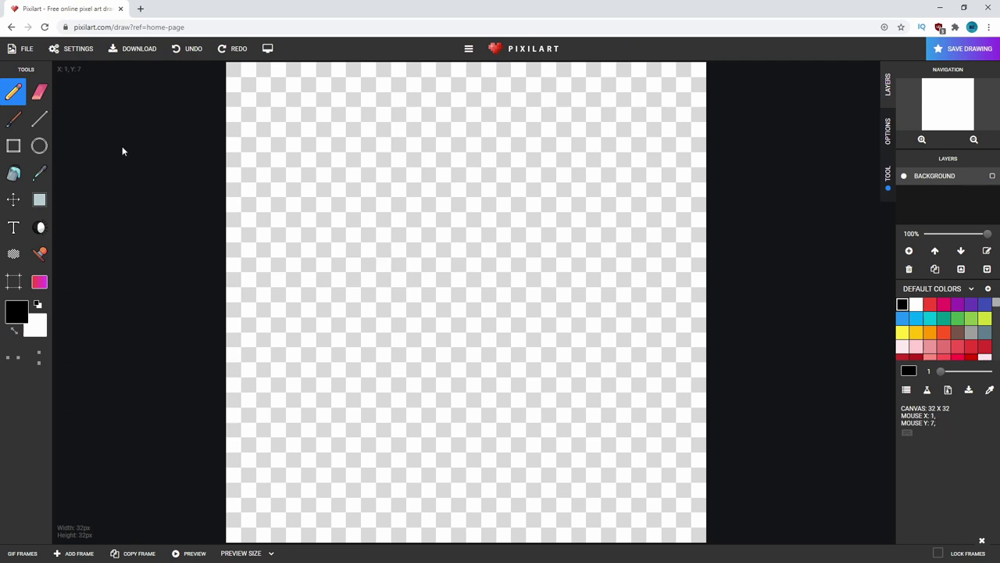
# Step: Draw two red diagonal lines corner to corner, forming an X
pyautogui.click(39, 119)
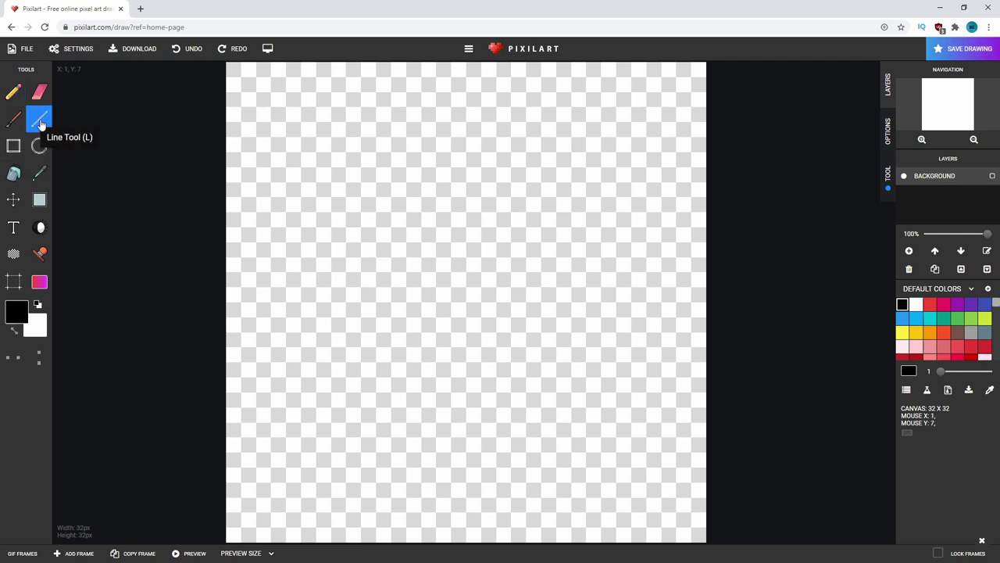
pyautogui.click(930, 304)
pyautogui.moveTo(231, 536)
pyautogui.mouseDown()
pyautogui.moveTo(718, 79)
pyautogui.moveTo(712, 61)
pyautogui.mouseUp()
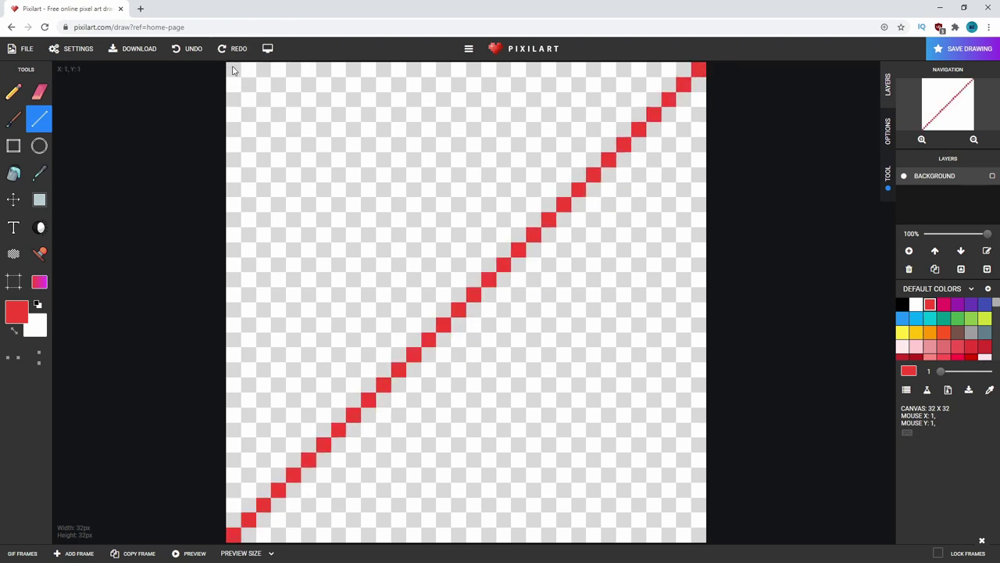
pyautogui.moveTo(233, 70)
pyautogui.mouseDown()
pyautogui.moveTo(504, 312)
pyautogui.moveTo(707, 540)
pyautogui.moveTo(692, 531)
pyautogui.mouseUp()
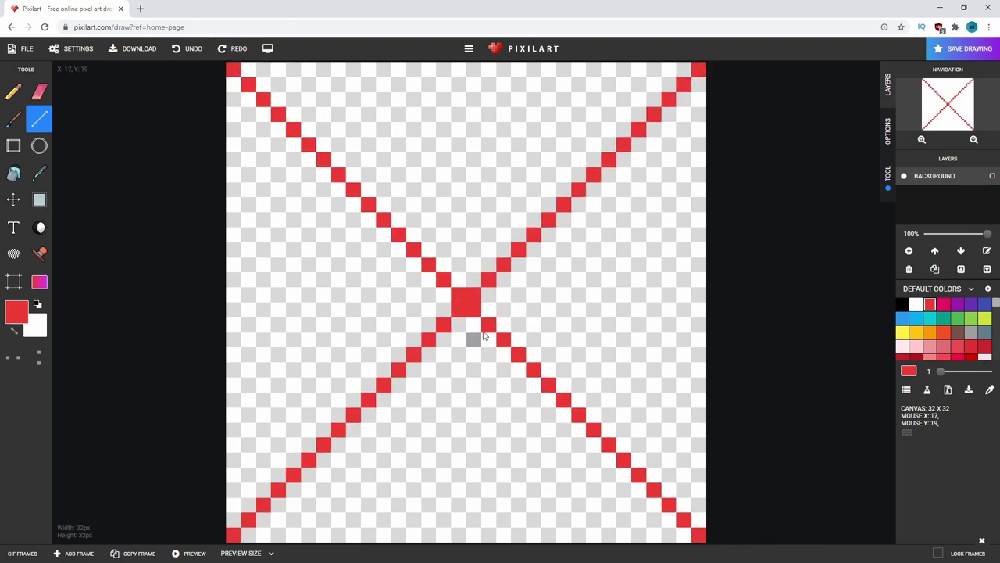
# Step: Outline the canvas quarters with black, blue, red and green rectangles
pyautogui.click(13, 146)
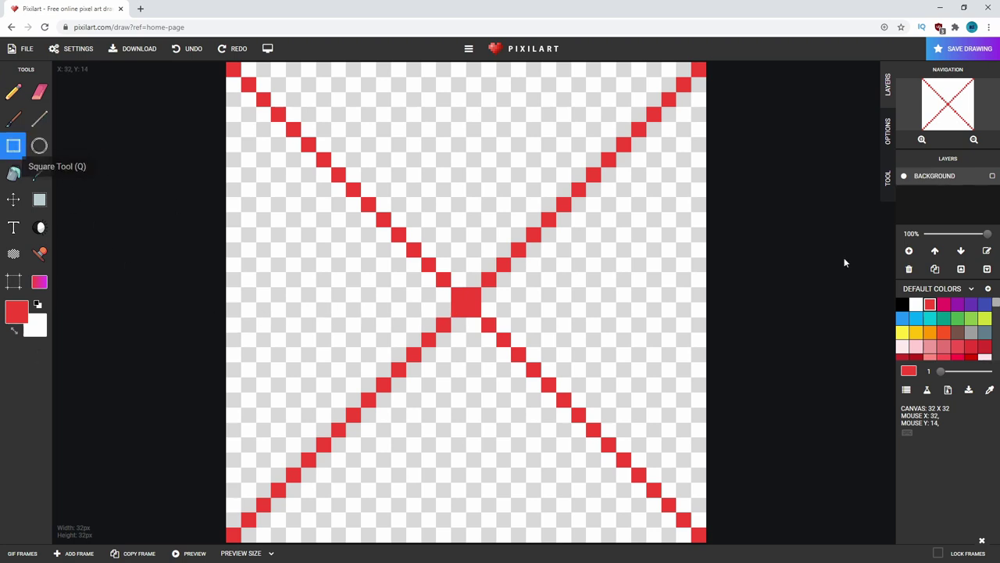
pyautogui.click(899, 306)
pyautogui.moveTo(233, 68)
pyautogui.mouseDown()
pyautogui.moveTo(343, 210)
pyautogui.moveTo(473, 292)
pyautogui.moveTo(459, 294)
pyautogui.moveTo(474, 294)
pyautogui.moveTo(699, 69)
pyautogui.mouseUp()
pyautogui.click(916, 319)
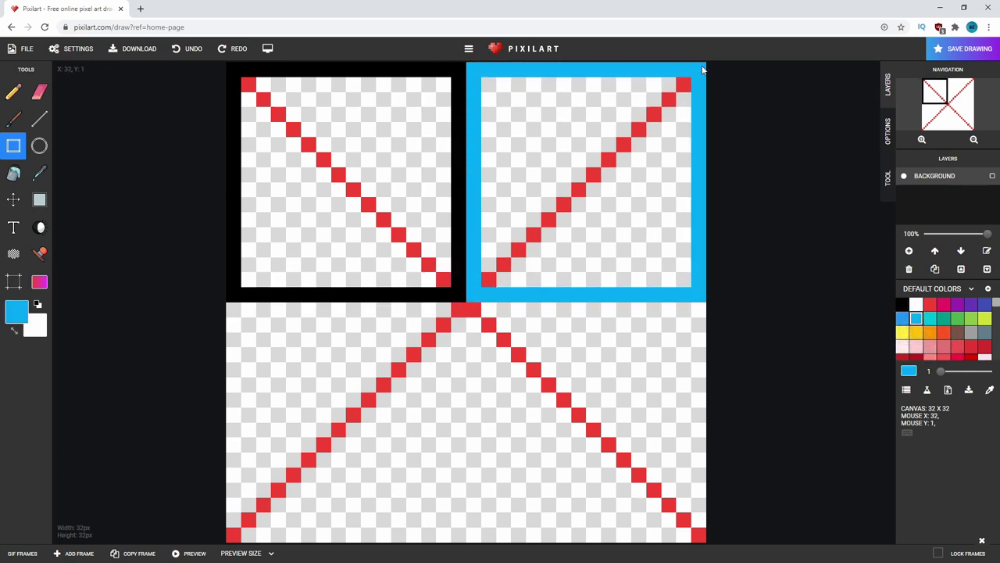
pyautogui.click(930, 305)
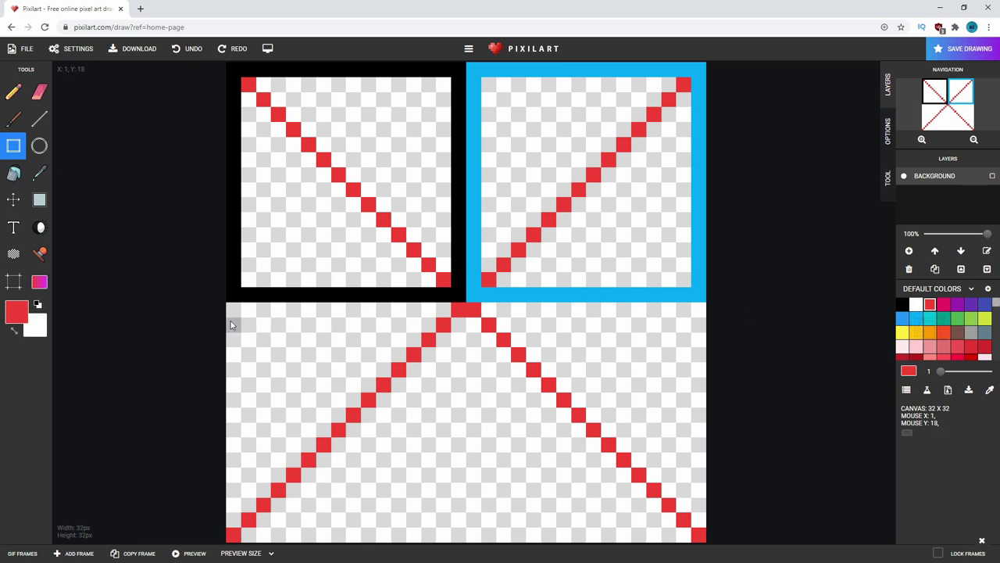
pyautogui.moveTo(233, 310); pyautogui.dragTo(461, 522)
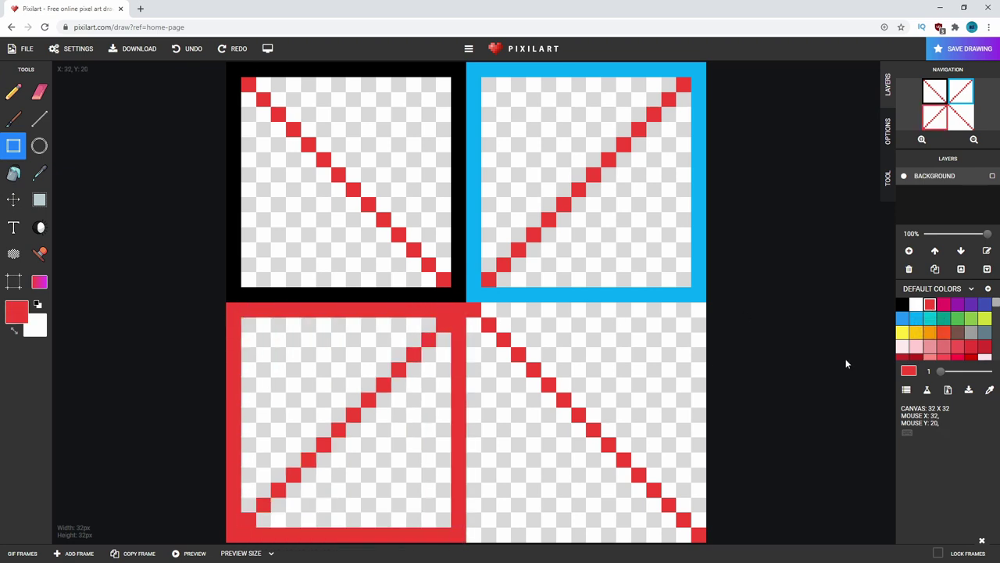
pyautogui.click(971, 318)
pyautogui.moveTo(473, 309); pyautogui.dragTo(712, 528)
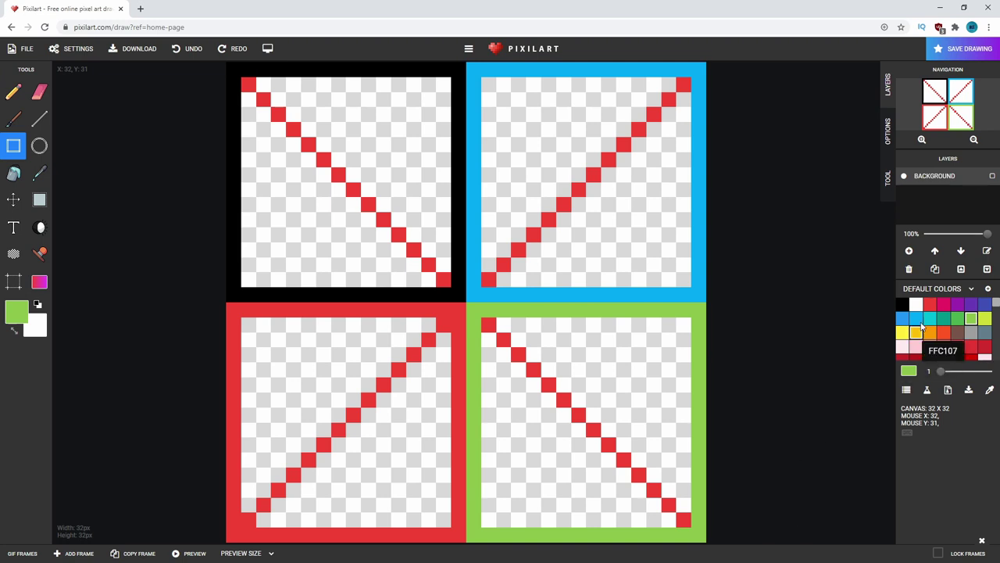
# Step: Bucket-fill the top-right quarter solid light blue
pyautogui.click(916, 319)
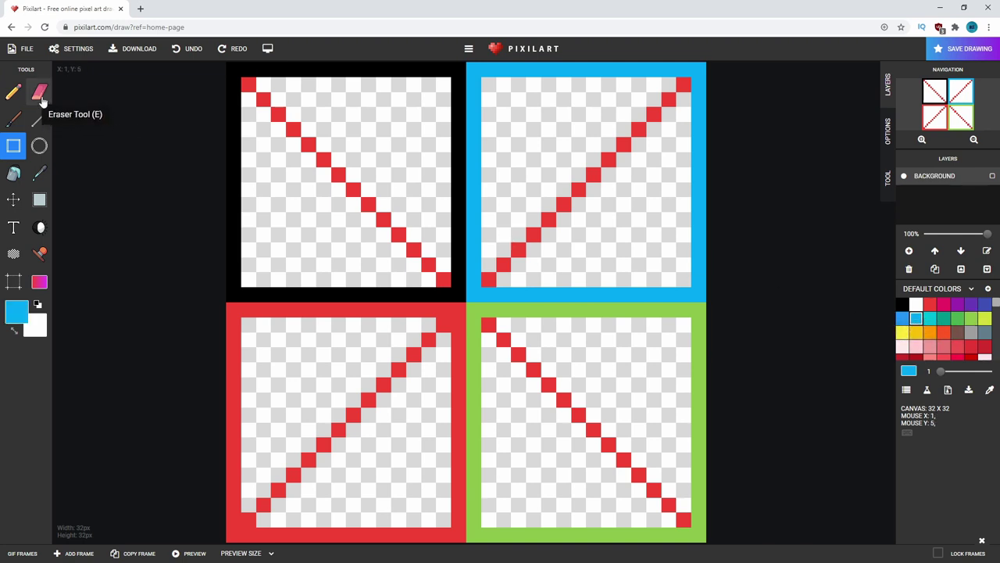
pyautogui.click(13, 175)
pyautogui.click(488, 283)
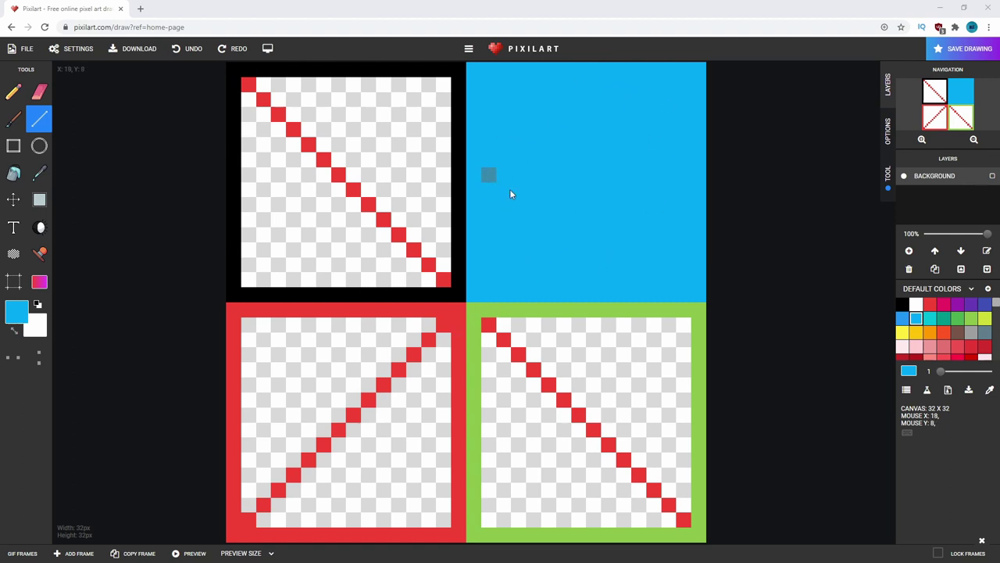
# Step: Draw a bright green filled rectangle in the lower left of the blue quarter
pyautogui.scroll(-2, 963, 340)
pyautogui.scroll(-8, 962, 340)
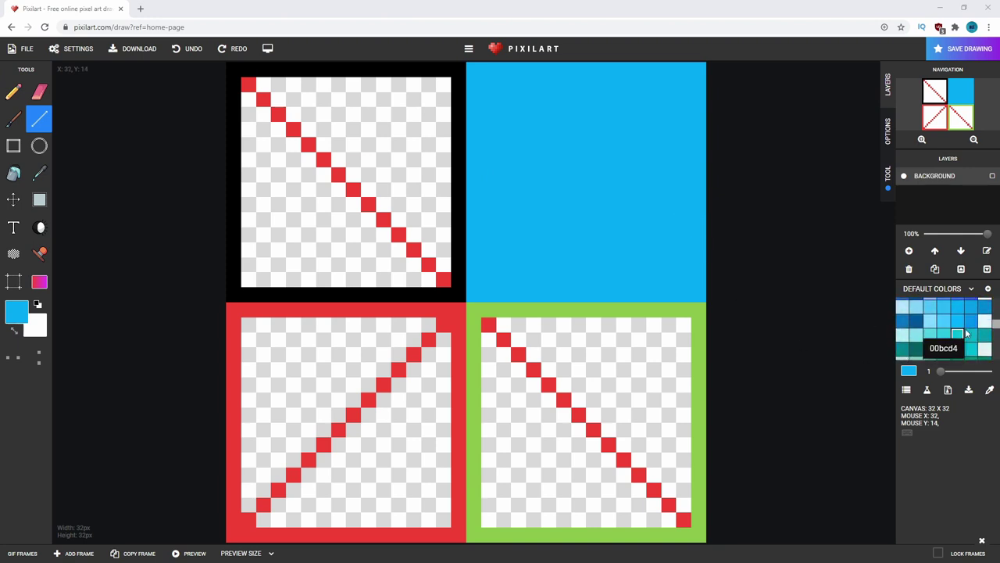
pyautogui.scroll(-4, 946, 342)
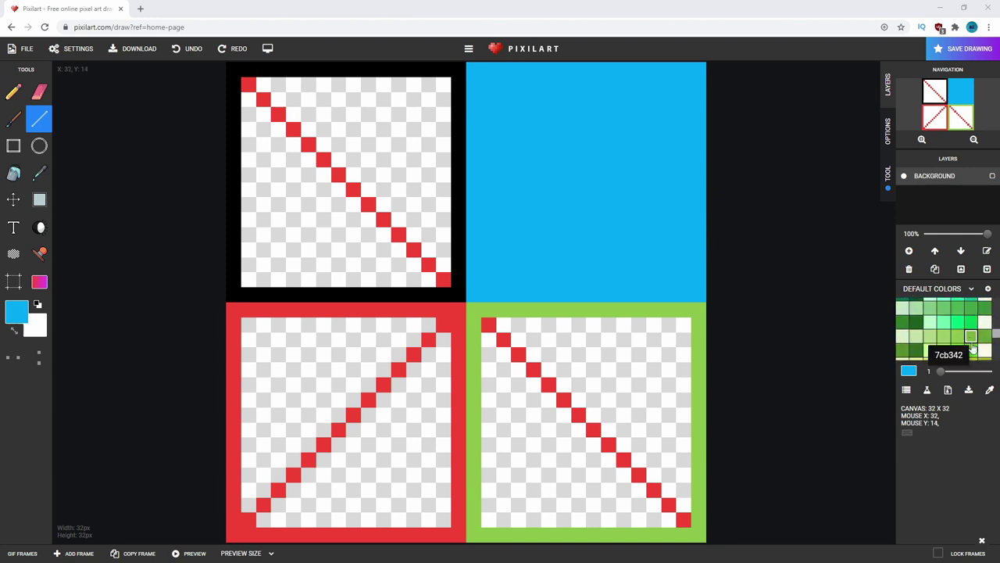
pyautogui.click(958, 349)
pyautogui.click(14, 145)
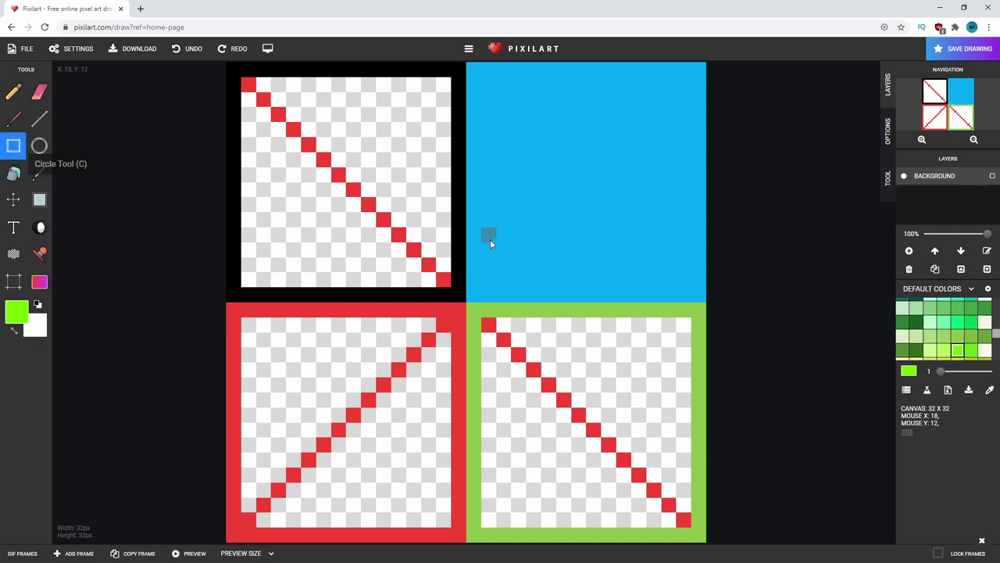
pyautogui.moveTo(469, 175)
pyautogui.mouseDown()
pyautogui.moveTo(551, 297)
pyautogui.moveTo(585, 296)
pyautogui.mouseUp()
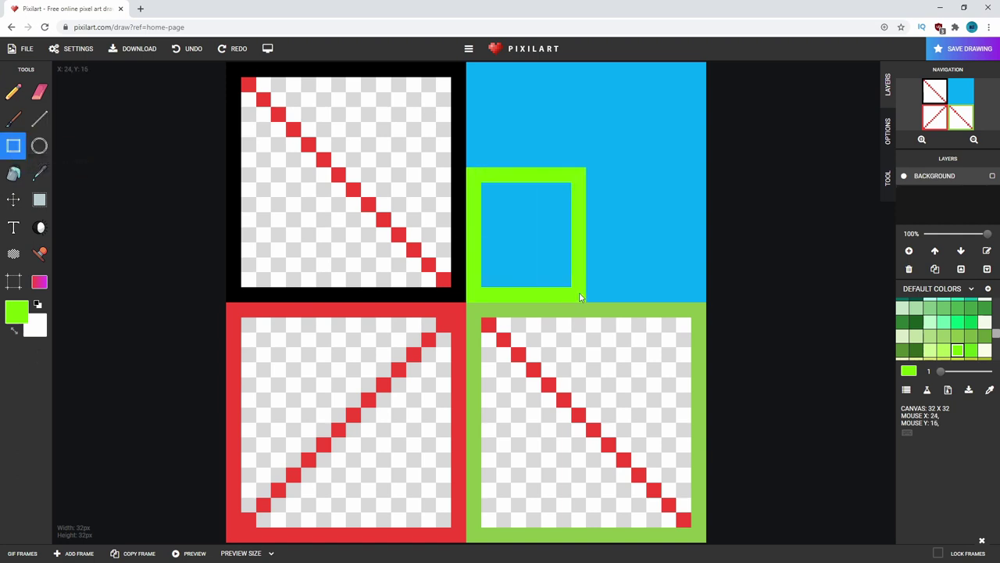
pyautogui.click(13, 173)
pyautogui.click(541, 209)
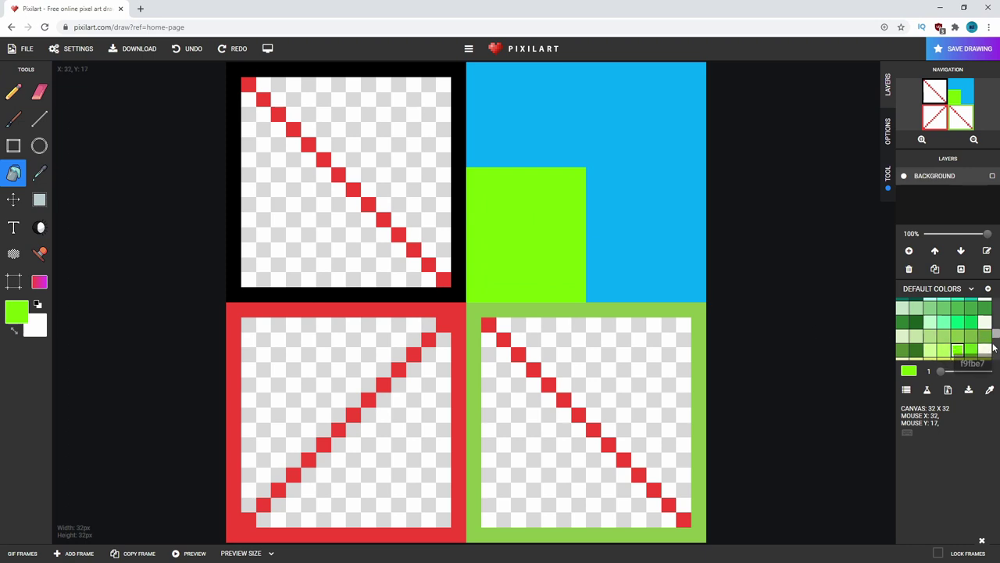
# Step: Draw a white filled rectangle in the lower right of the blue quarter
pyautogui.moveTo(996, 335); pyautogui.dragTo(991, 273)
pyautogui.click(916, 304)
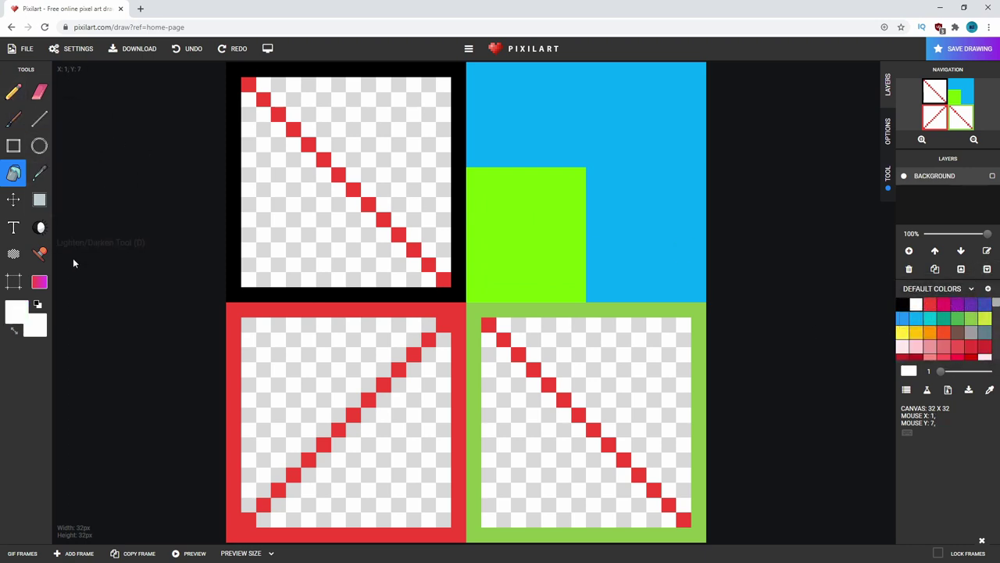
pyautogui.click(13, 146)
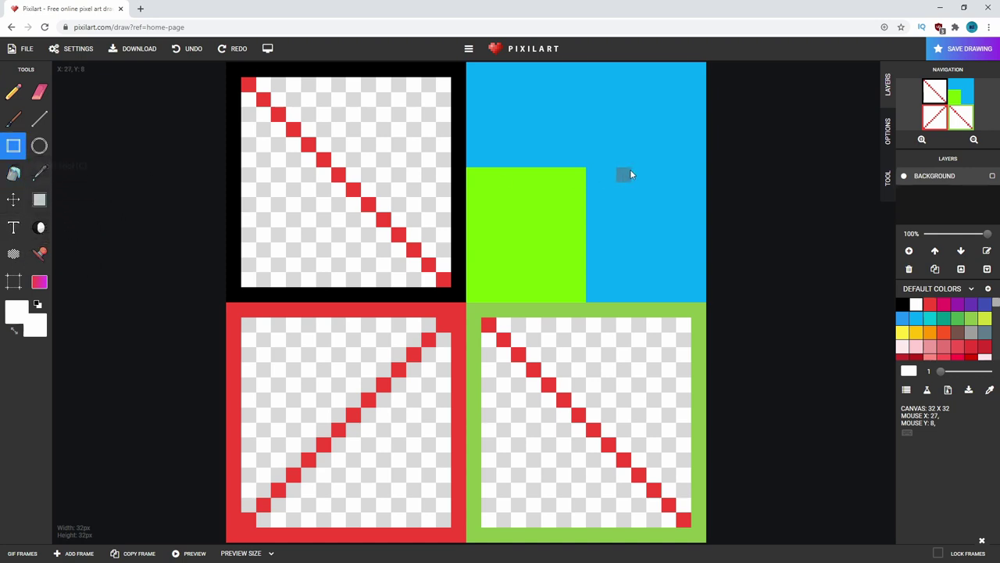
pyautogui.moveTo(596, 175); pyautogui.dragTo(700, 297)
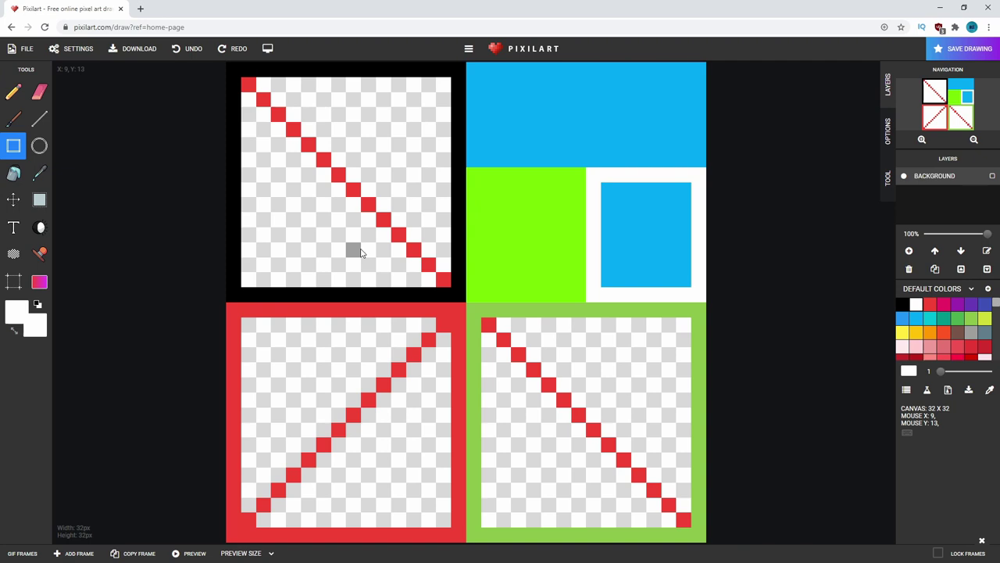
pyautogui.click(13, 173)
pyautogui.click(639, 232)
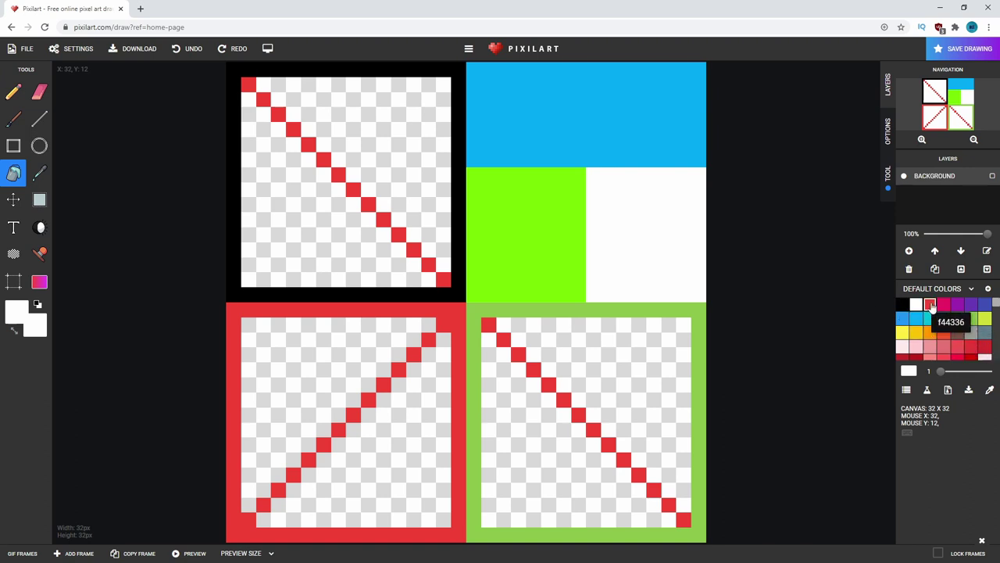
# Step: Fill the remaining blue strip with orange-red ff3d00
pyautogui.scroll(-6, 934, 328)
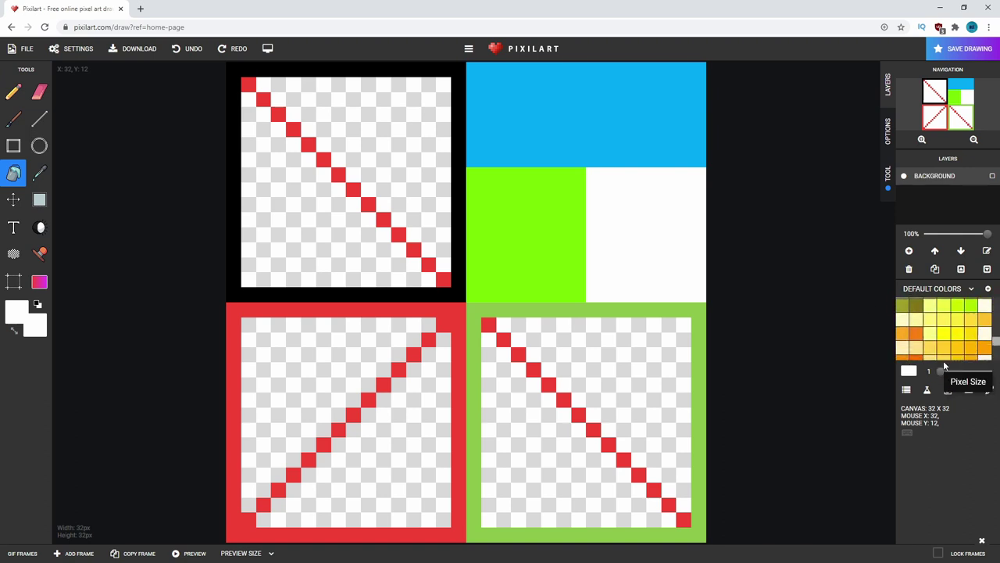
pyautogui.scroll(5, 943, 356)
pyautogui.scroll(-6, 943, 355)
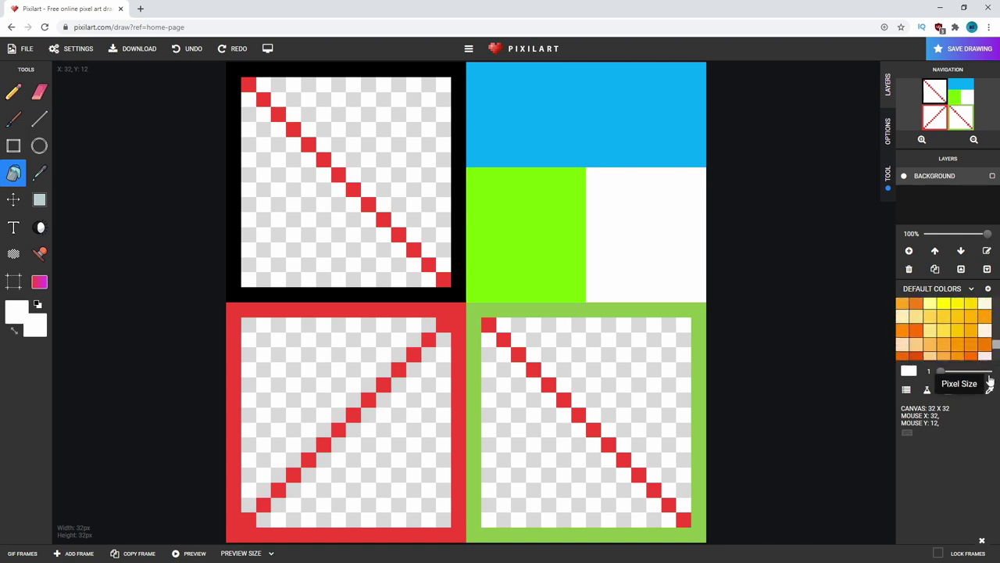
pyautogui.scroll(-4, 959, 348)
pyautogui.scroll(2, 960, 344)
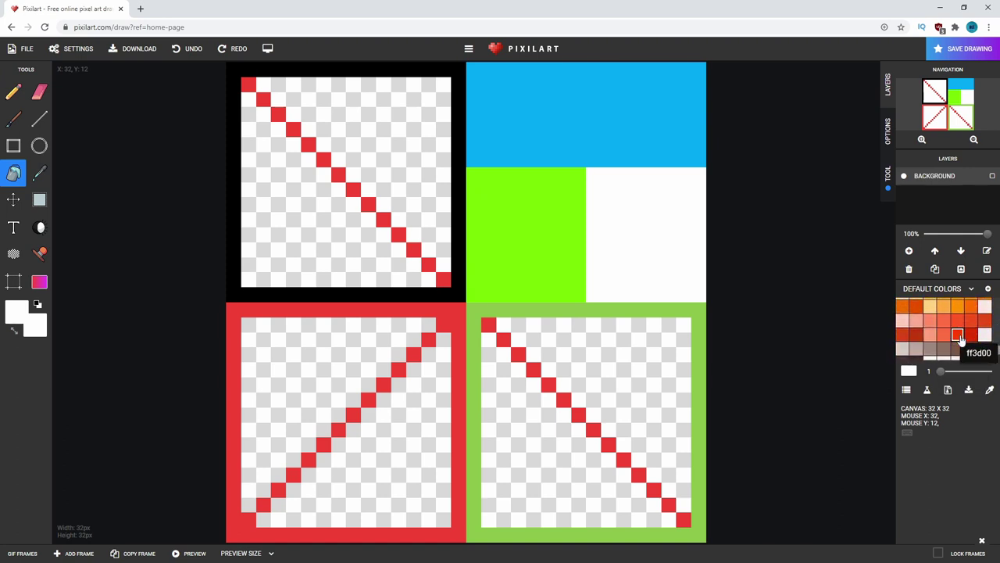
pyautogui.click(958, 336)
pyautogui.click(597, 75)
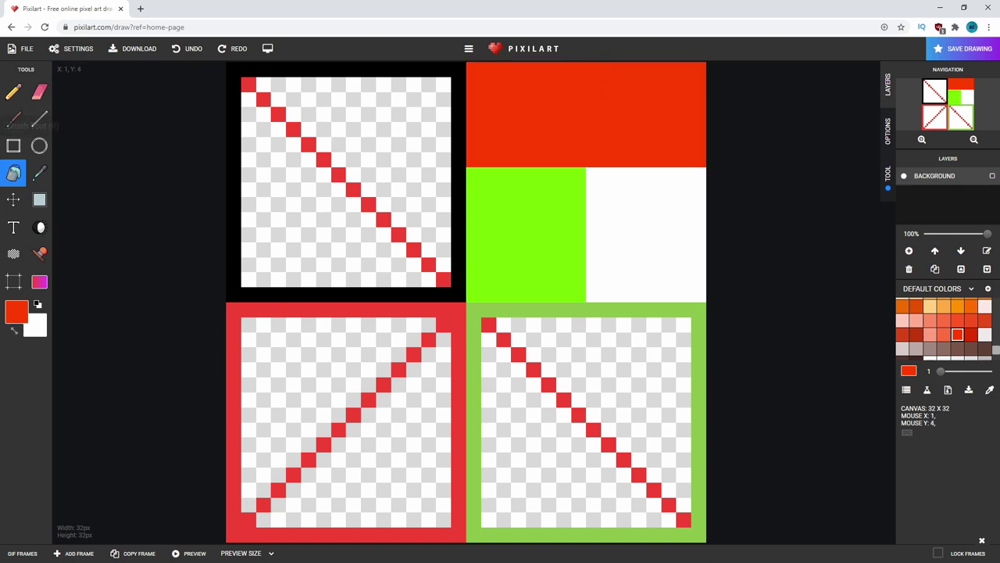
pyautogui.click(13, 145)
pyautogui.scroll(-6, 973, 316)
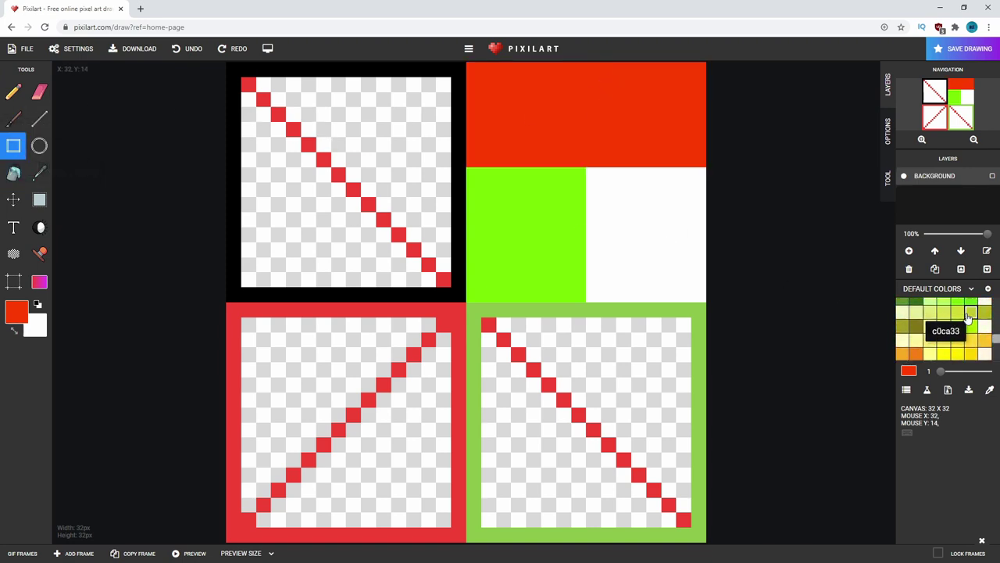
# Step: Add a cyan filled square at the red strip's top-left
pyautogui.click(944, 316)
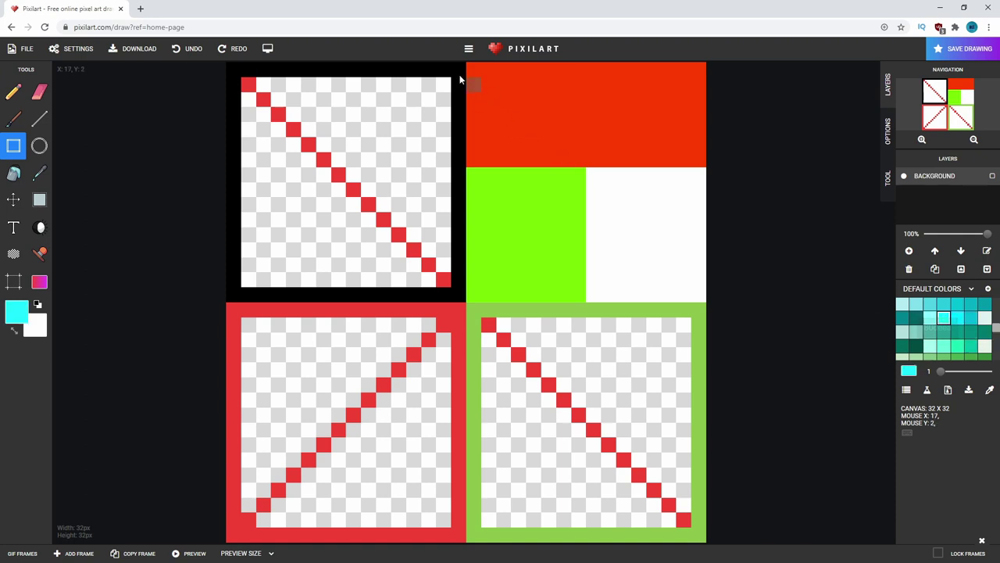
pyautogui.moveTo(476, 71)
pyautogui.mouseDown()
pyautogui.moveTo(593, 159)
pyautogui.moveTo(575, 172)
pyautogui.mouseUp()
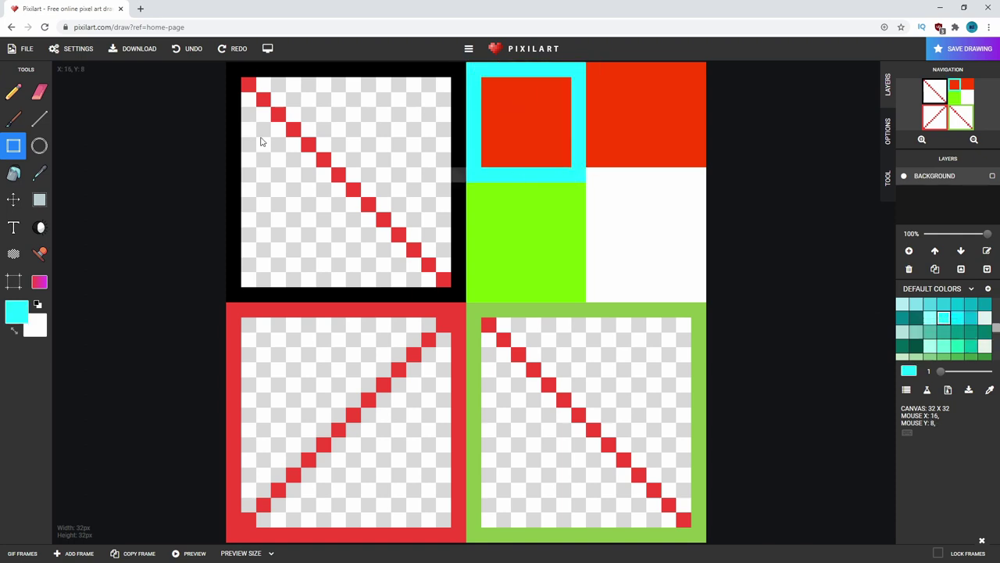
pyautogui.click(13, 172)
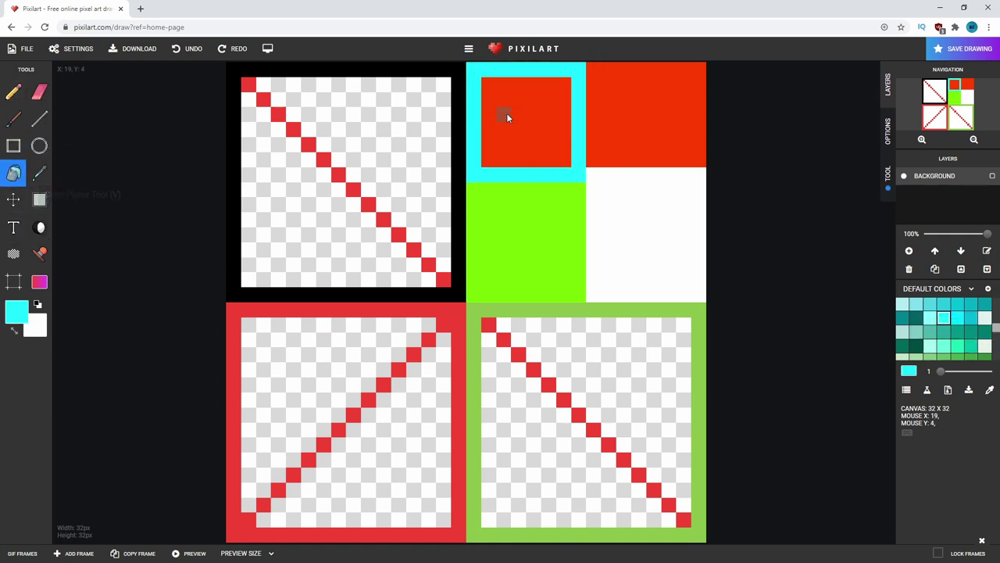
pyautogui.click(508, 114)
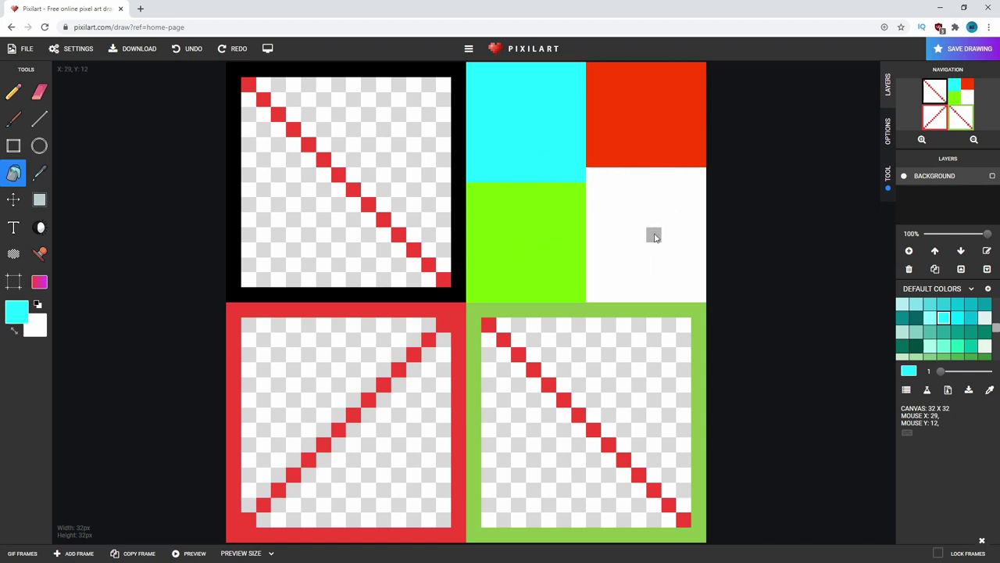
# Step: Draw a cyan line under the red block and a cyan diagonal across the bottom quadrants
pyautogui.click(39, 119)
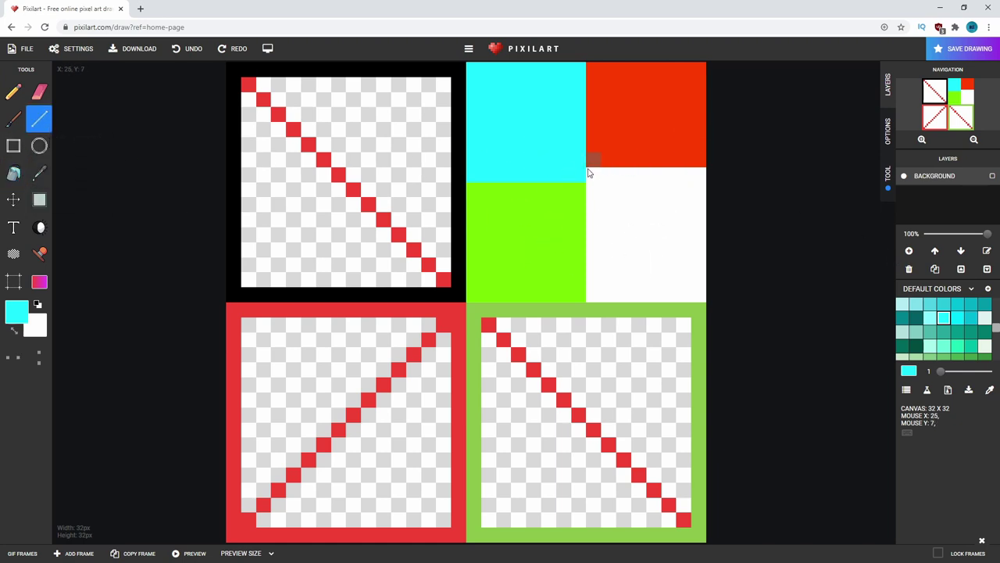
pyautogui.moveTo(591, 175); pyautogui.dragTo(719, 178)
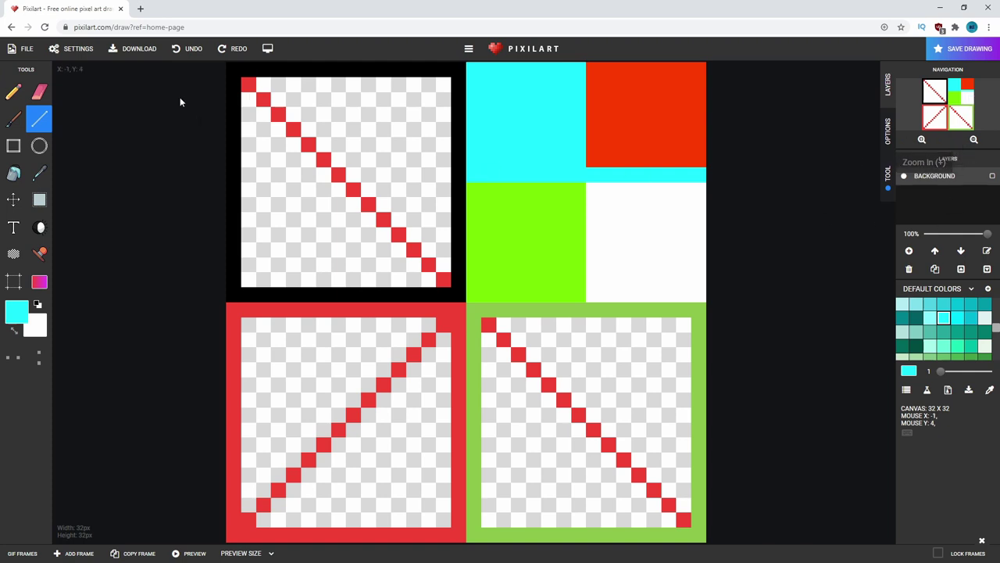
pyautogui.moveTo(308, 383); pyautogui.dragTo(549, 490)
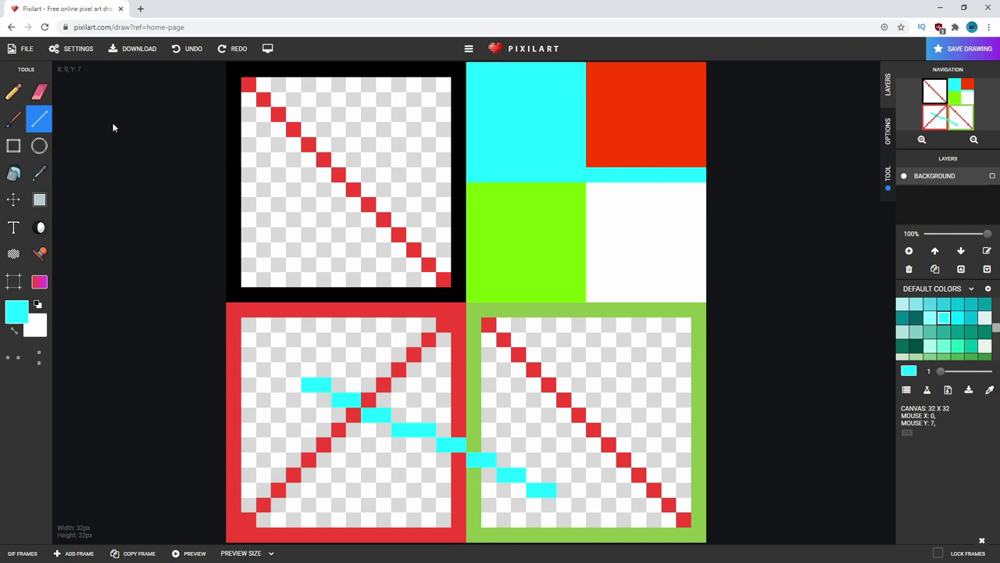
# Step: Repaint the cyan strip red using the pencil and the red sampled from the block
pyautogui.scroll(-3, 961, 319)
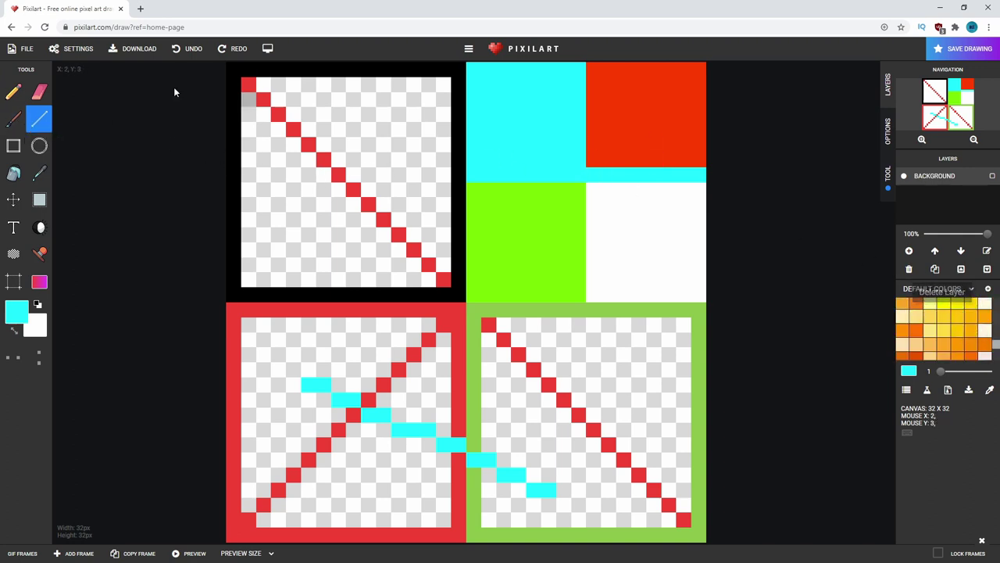
pyautogui.click(39, 172)
pyautogui.click(658, 162)
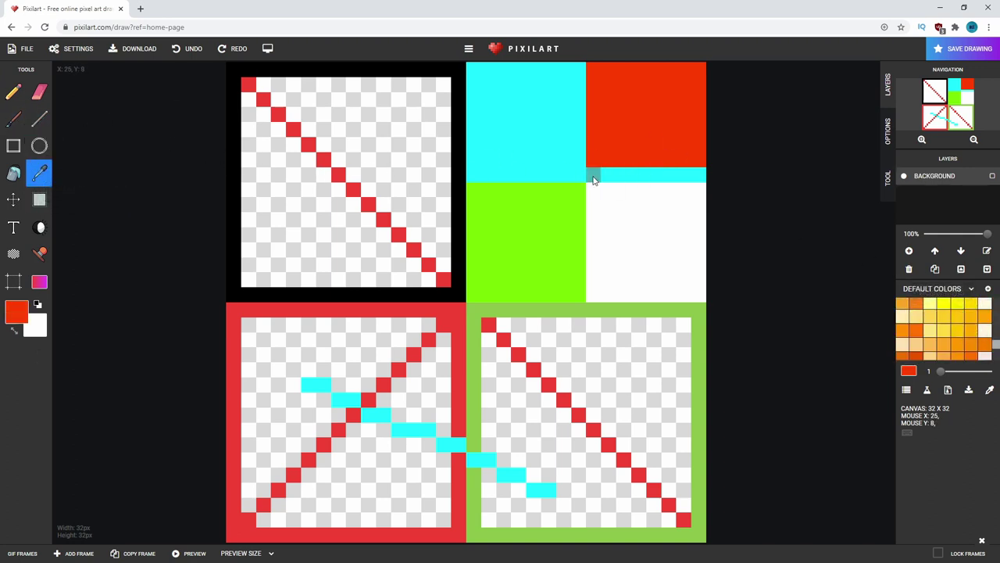
pyautogui.click(658, 179)
pyautogui.click(600, 134)
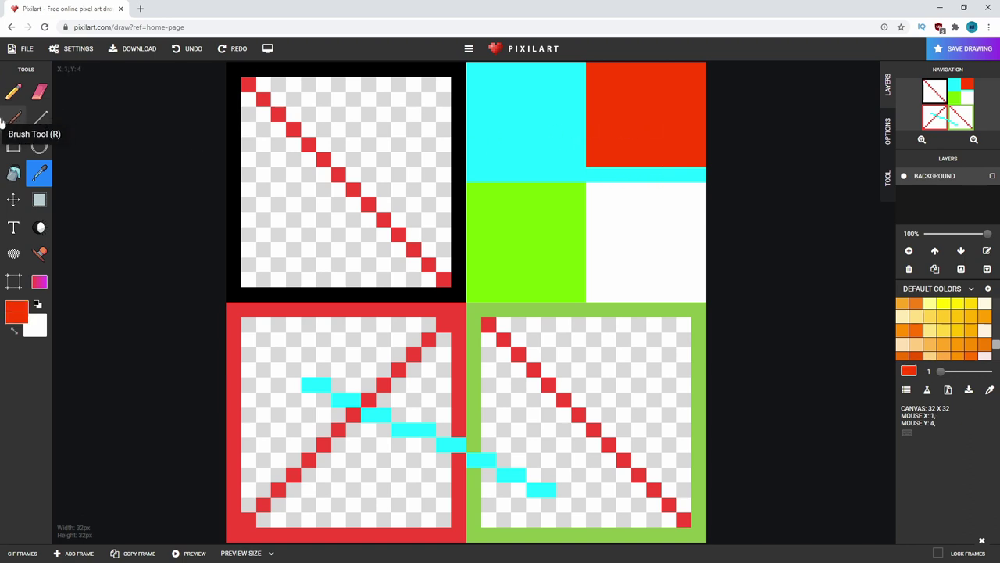
pyautogui.click(13, 92)
pyautogui.moveTo(590, 173); pyautogui.dragTo(691, 178)
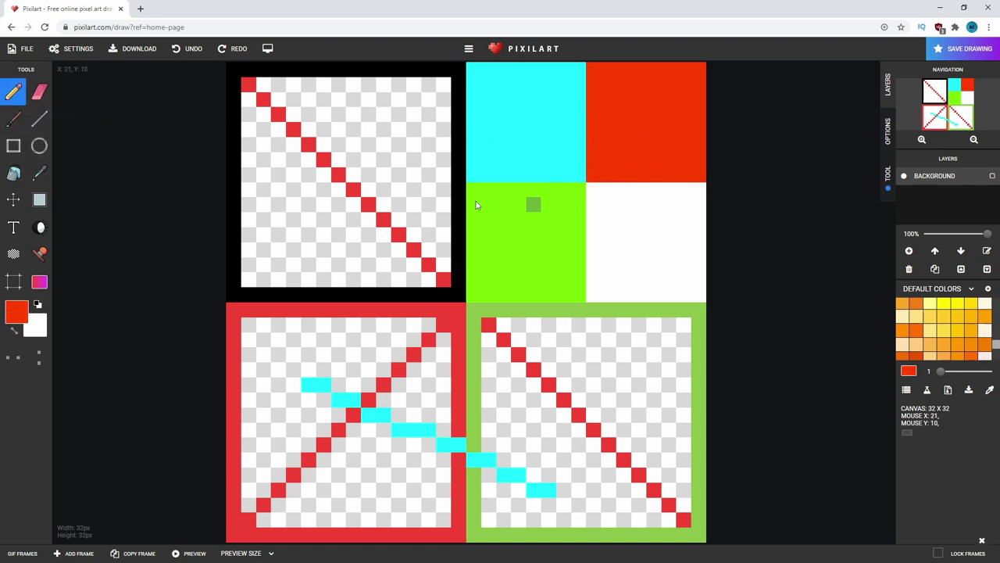
# Step: Make the top-left quadrant solid black, covering its red diagonal pixels
pyautogui.click(14, 172)
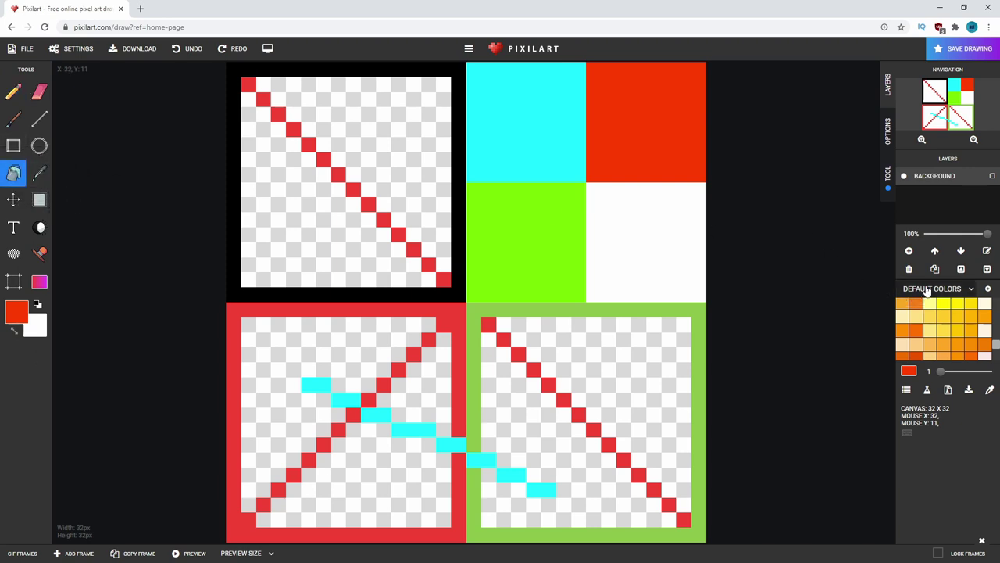
pyautogui.scroll(-5, 945, 320)
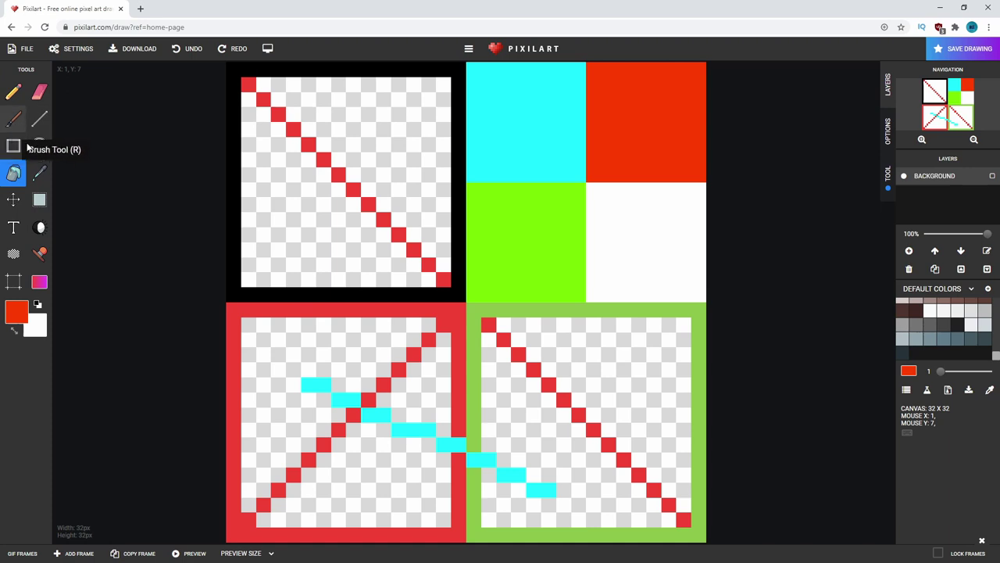
pyautogui.click(39, 172)
pyautogui.click(362, 292)
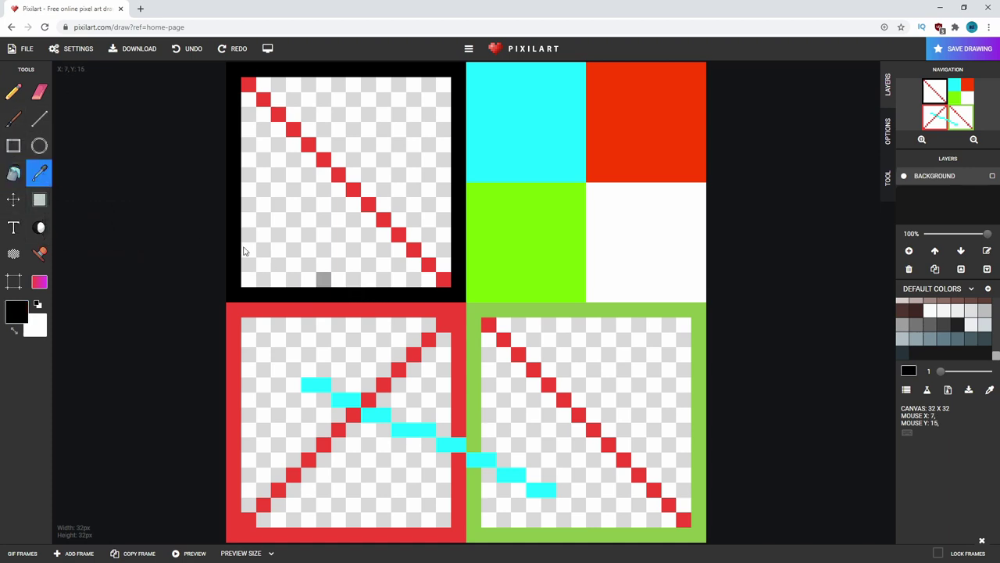
pyautogui.click(14, 172)
pyautogui.click(338, 174)
pyautogui.click(355, 168)
pyautogui.click(324, 196)
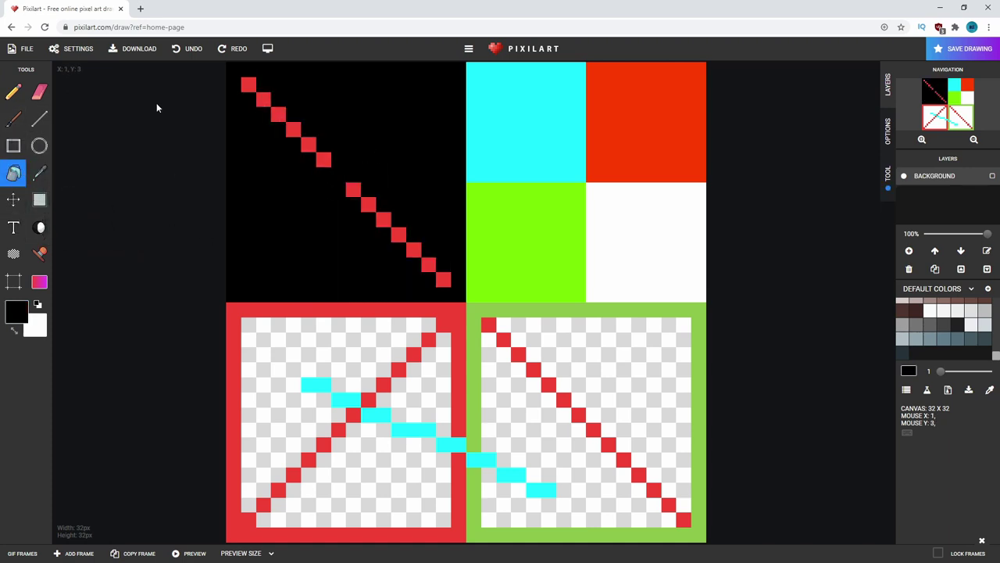
pyautogui.press('l')
pyautogui.moveTo(248, 84); pyautogui.dragTo(323, 160)
pyautogui.moveTo(437, 283); pyautogui.dragTo(353, 189)
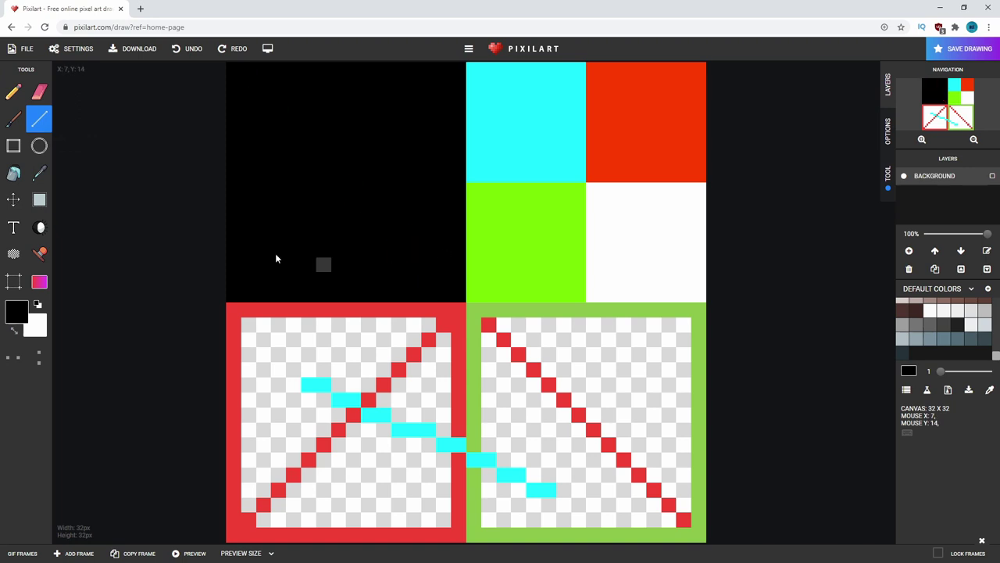
# Step: Bucket-fill the bottom-left quadrant's triangles red around the cyan steps
pyautogui.click(13, 175)
pyautogui.click(293, 352)
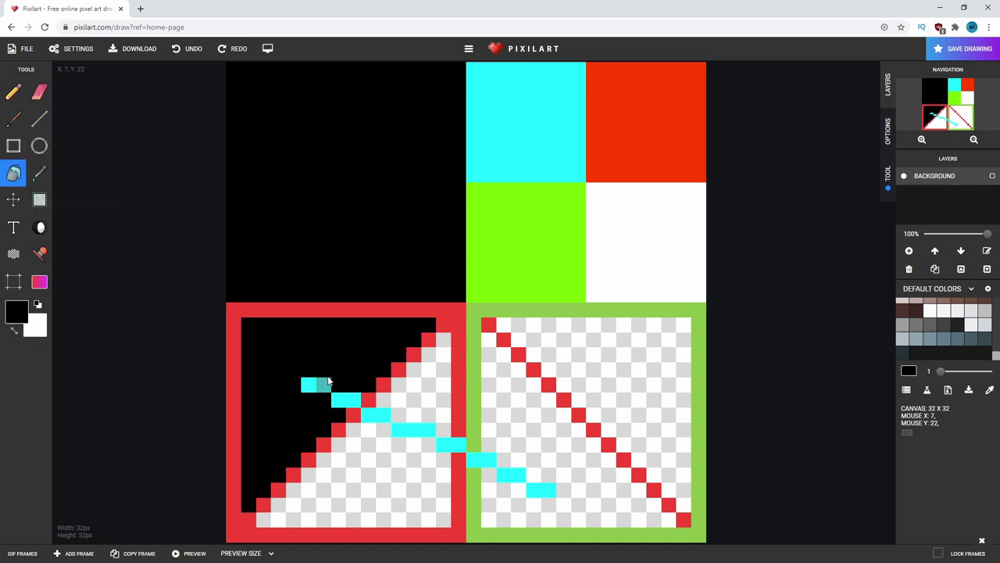
pyautogui.scroll(10, 958, 336)
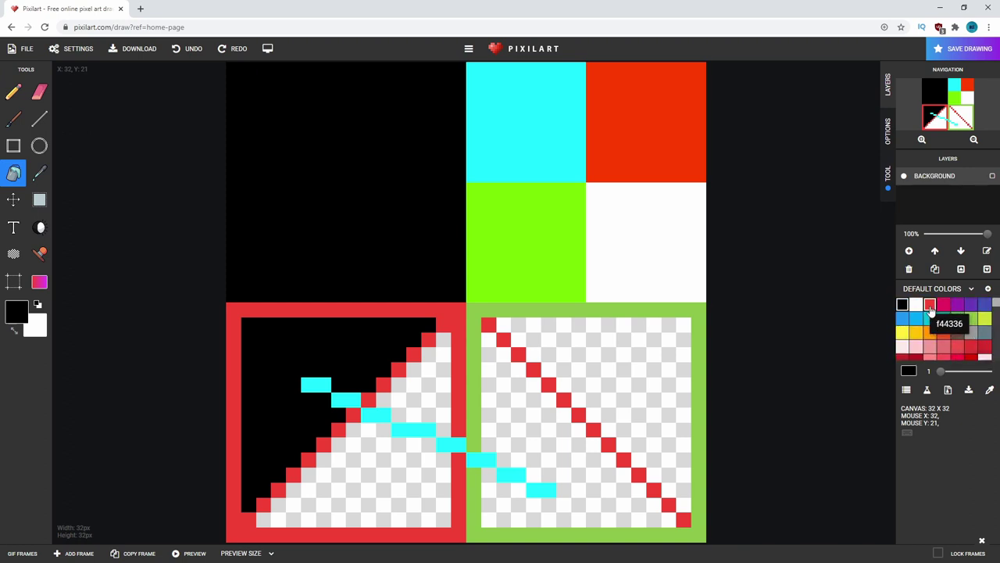
pyautogui.click(930, 304)
pyautogui.click(355, 350)
pyautogui.click(383, 435)
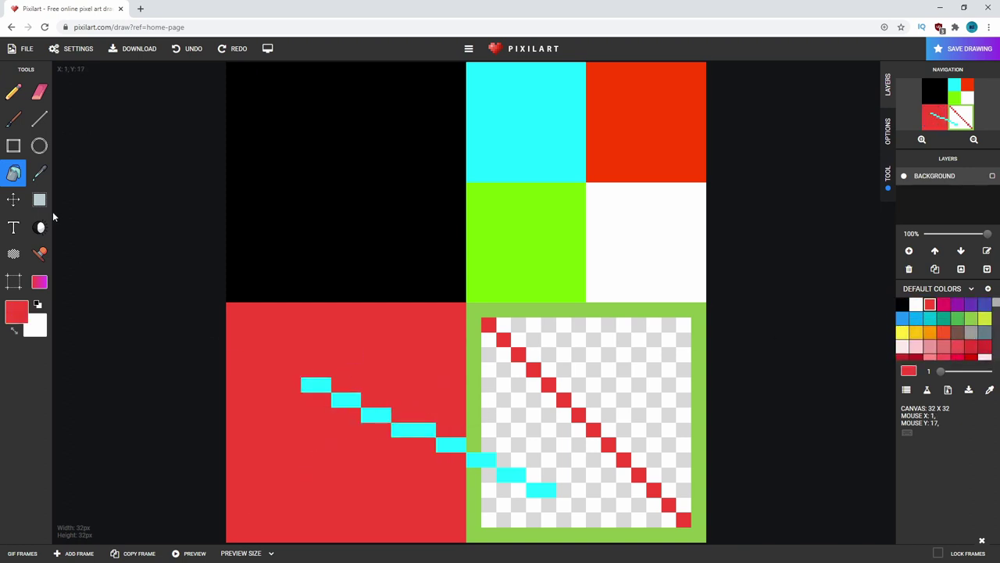
# Step: Paint the cyan steps red and fill the bottom-right triangles light green
pyautogui.click(39, 119)
pyautogui.moveTo(306, 384); pyautogui.dragTo(454, 443)
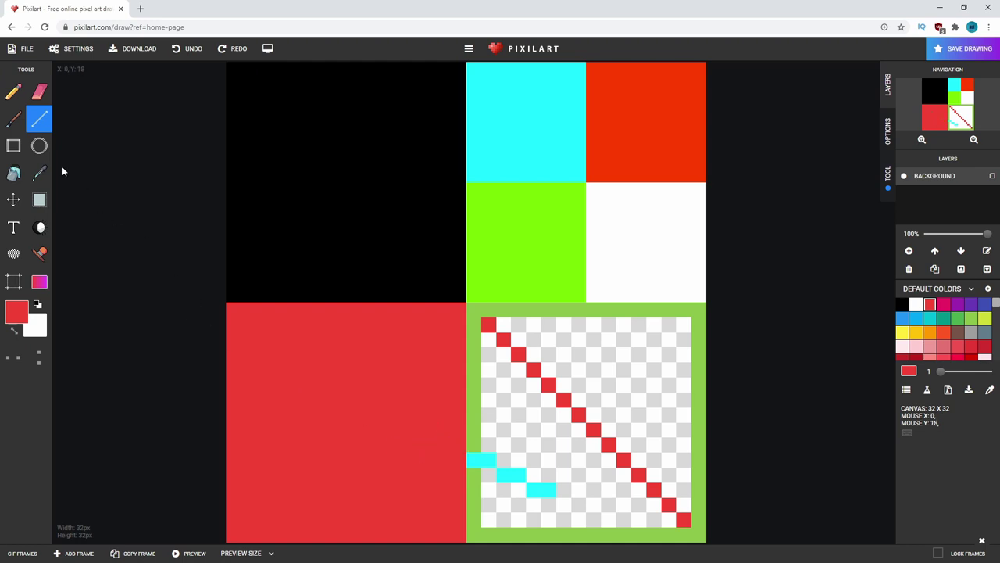
pyautogui.click(971, 318)
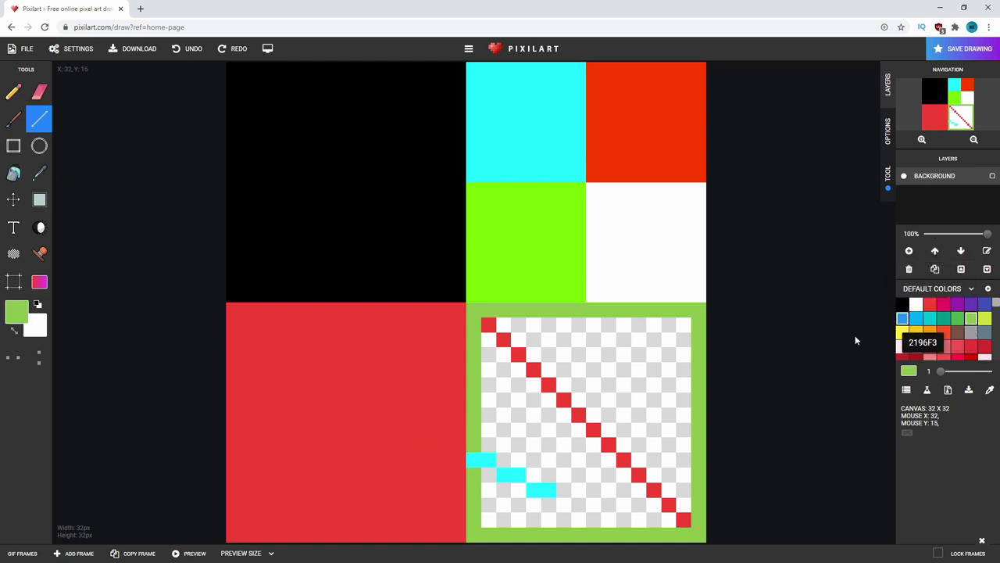
pyautogui.click(13, 173)
pyautogui.click(547, 429)
pyautogui.click(593, 387)
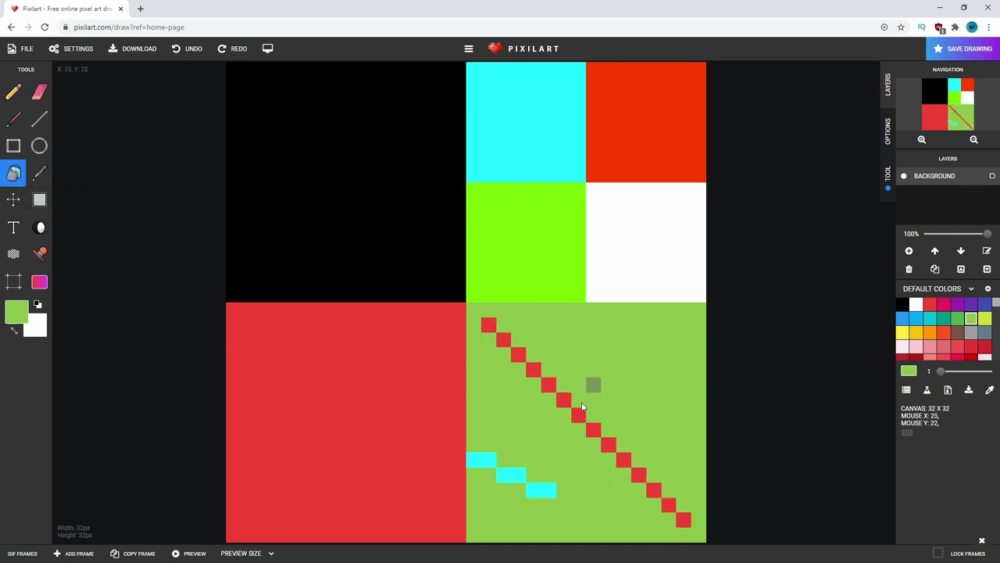
# Step: Cover the red diagonal and cyan runs in the bottom-right quarter with green
pyautogui.click(39, 119)
pyautogui.moveTo(489, 324); pyautogui.dragTo(518, 354)
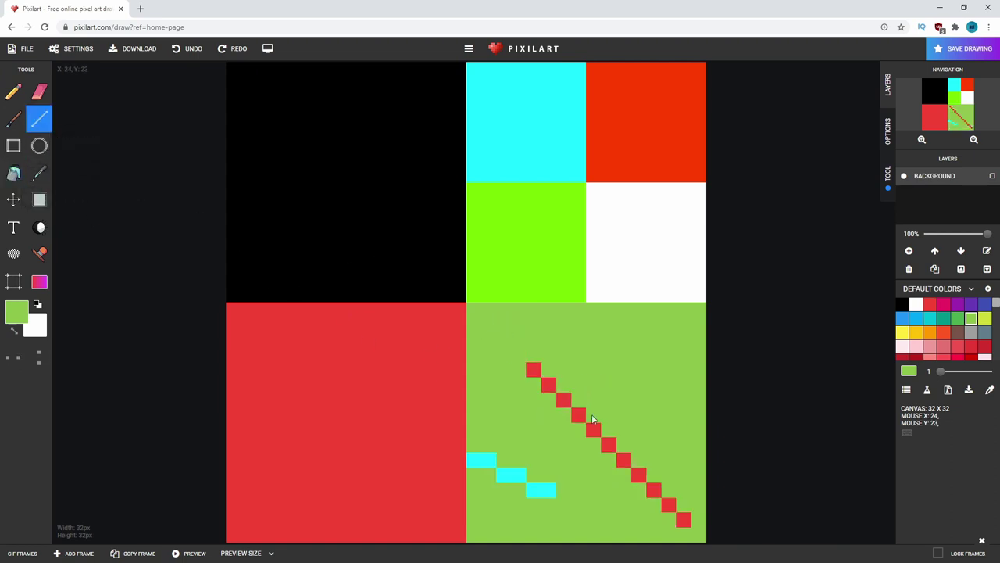
pyautogui.moveTo(592, 420); pyautogui.dragTo(688, 527)
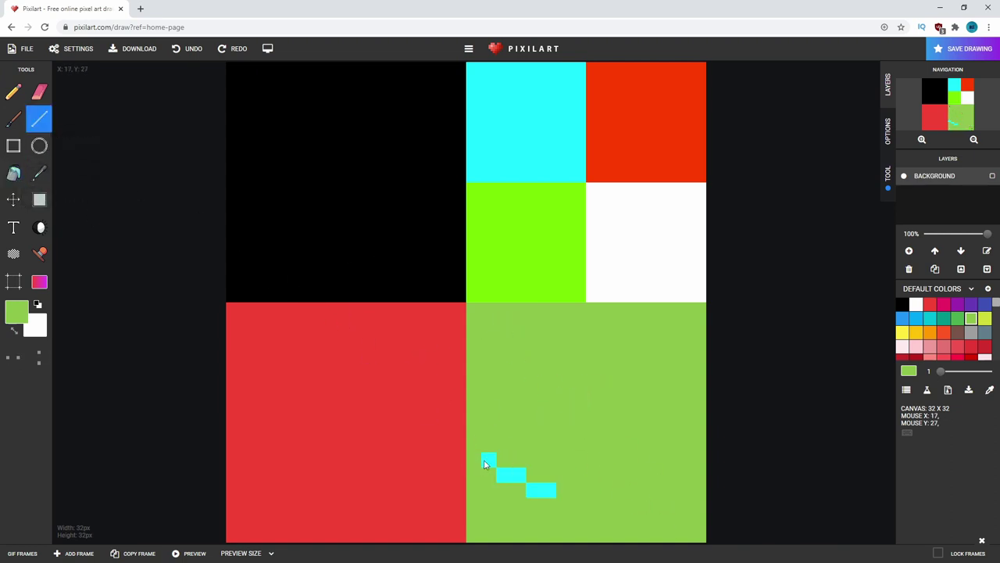
pyautogui.moveTo(485, 464); pyautogui.dragTo(551, 491)
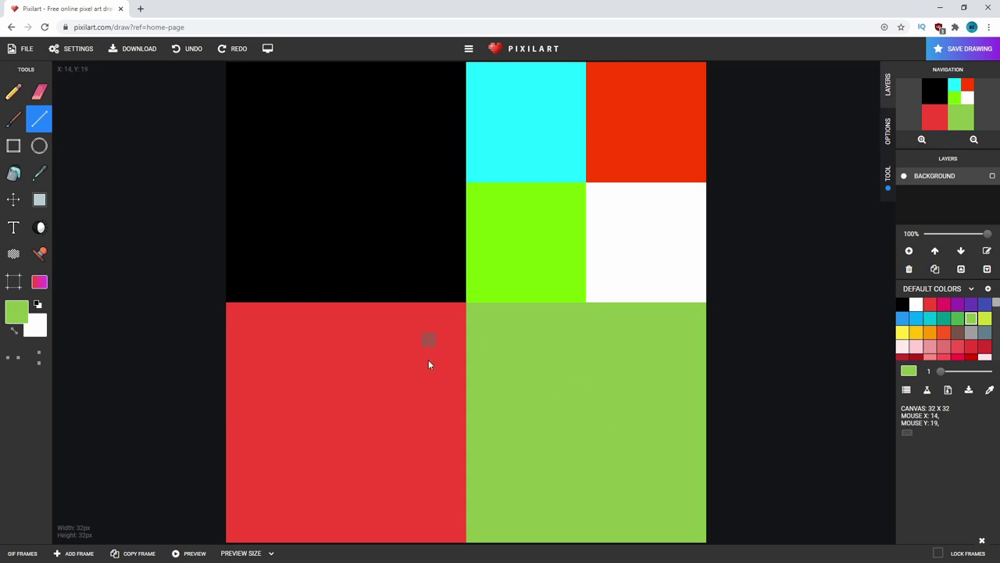
pyautogui.scroll(-6, 973, 344)
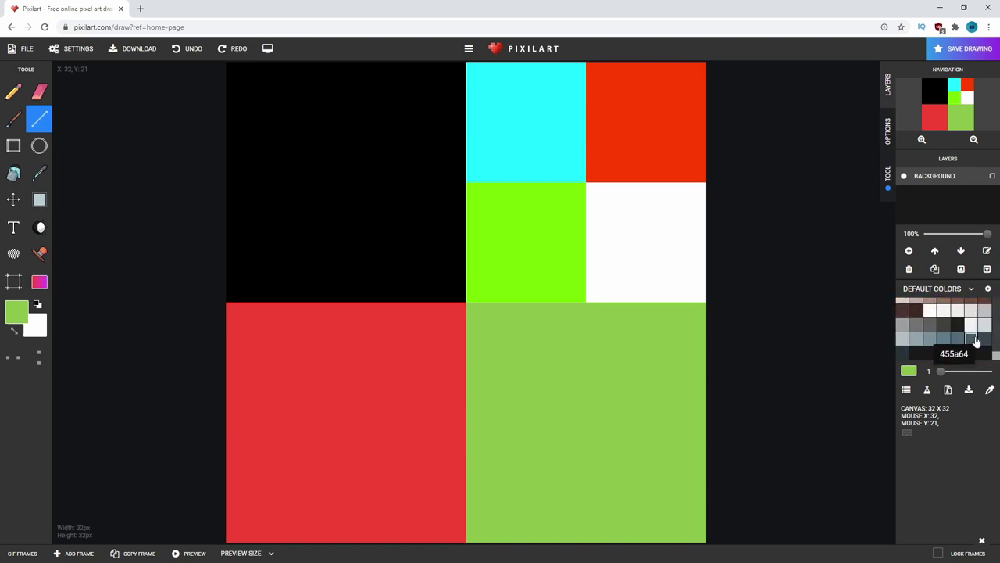
# Step: Draw a brown rectangular frame around the black square in the top-left quarter
pyautogui.scroll(3, 973, 341)
pyautogui.click(971, 349)
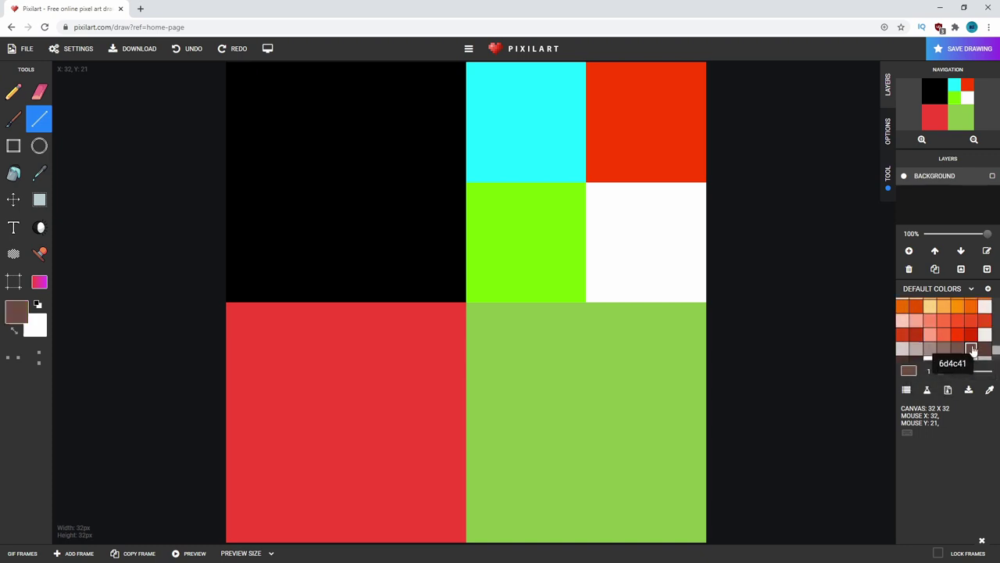
pyautogui.click(13, 145)
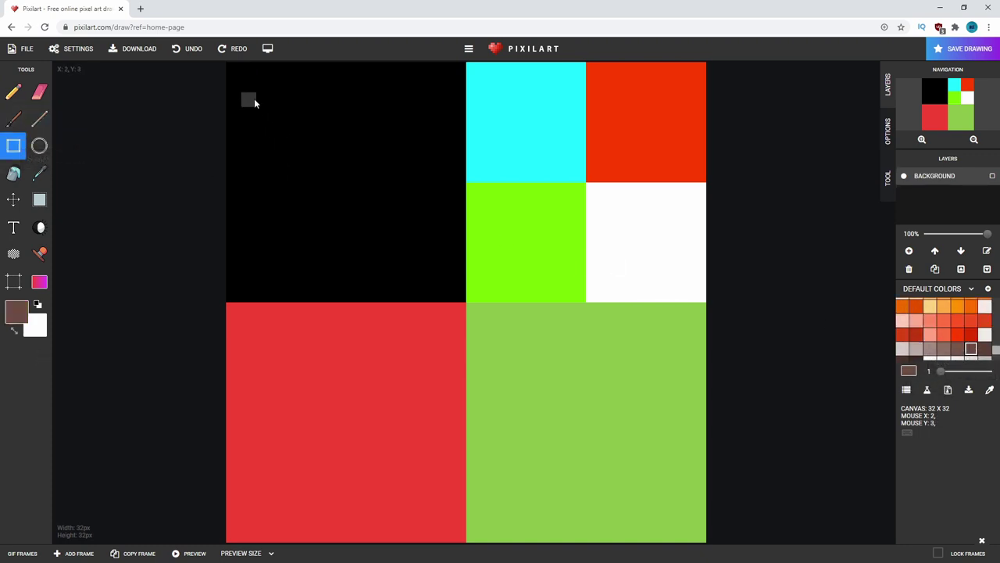
pyautogui.moveTo(254, 100); pyautogui.dragTo(449, 270)
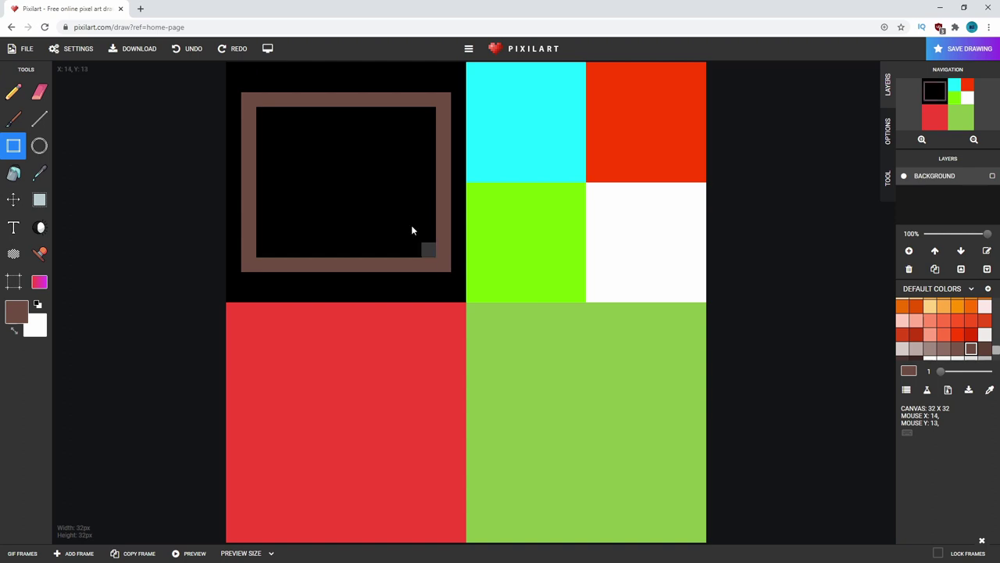
pyautogui.moveTo(246, 112); pyautogui.dragTo(457, 279)
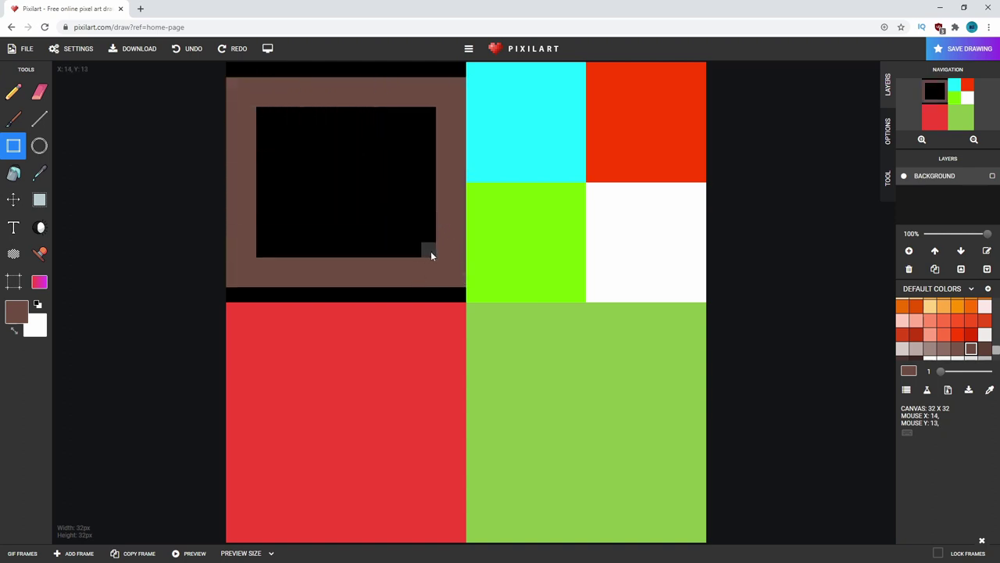
pyautogui.moveTo(428, 251); pyautogui.dragTo(240, 119)
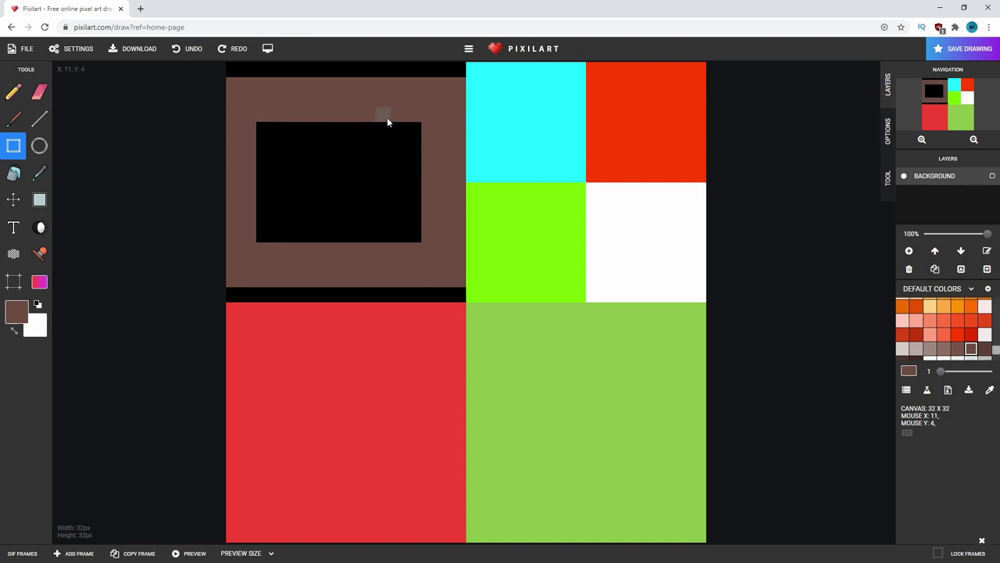
pyautogui.moveTo(411, 140); pyautogui.dragTo(417, 243)
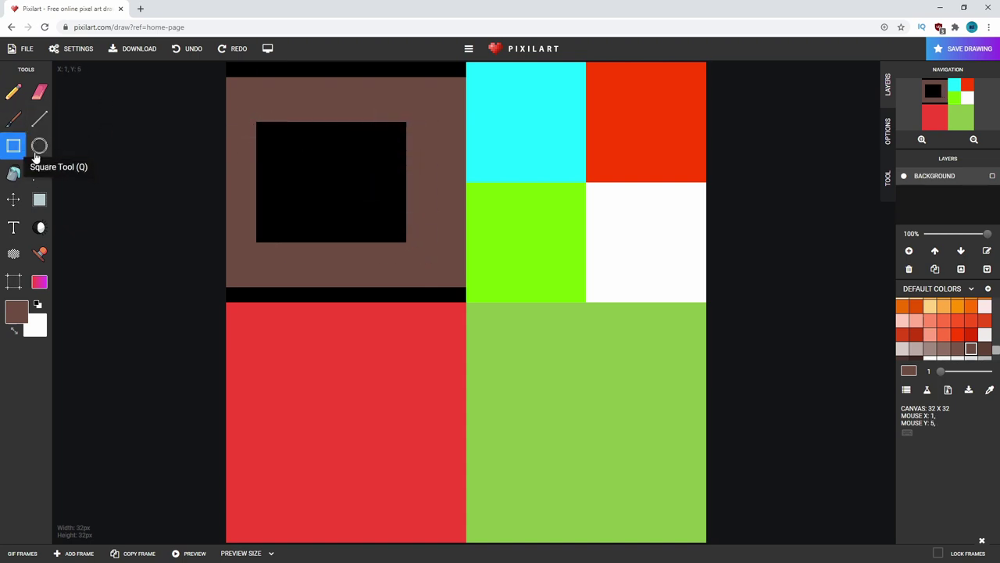
# Step: Restore black along the screen's top row and its bottom-right corner pixel
pyautogui.click(39, 119)
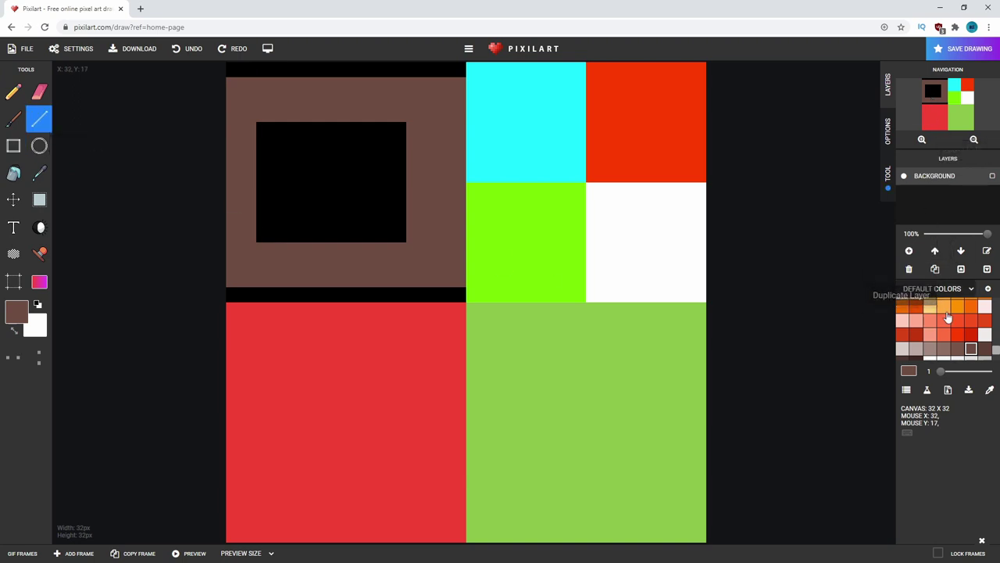
pyautogui.scroll(-5, 953, 325)
pyautogui.scroll(5, 953, 325)
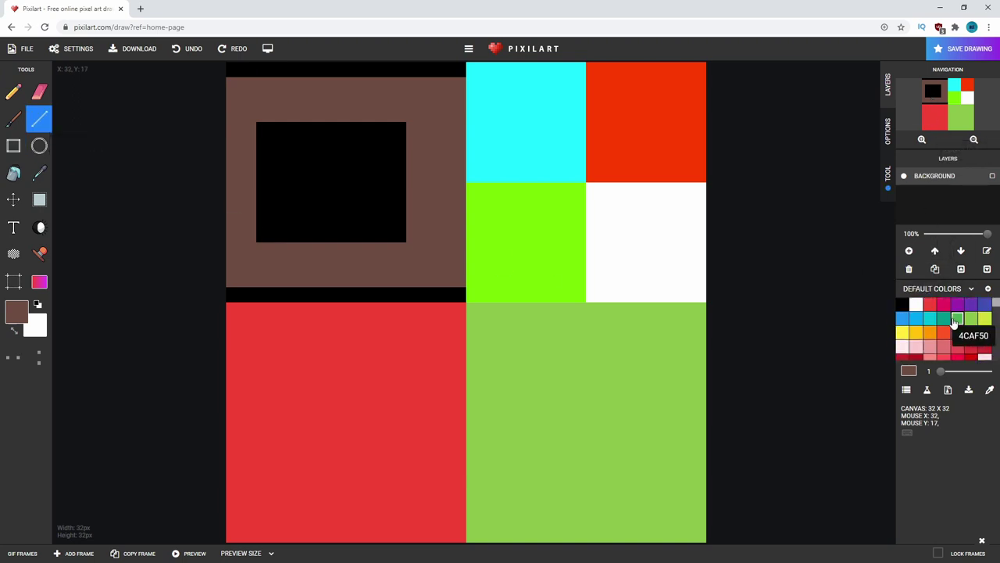
pyautogui.click(39, 172)
pyautogui.click(350, 206)
pyautogui.click(39, 118)
pyautogui.moveTo(263, 115); pyautogui.dragTo(399, 118)
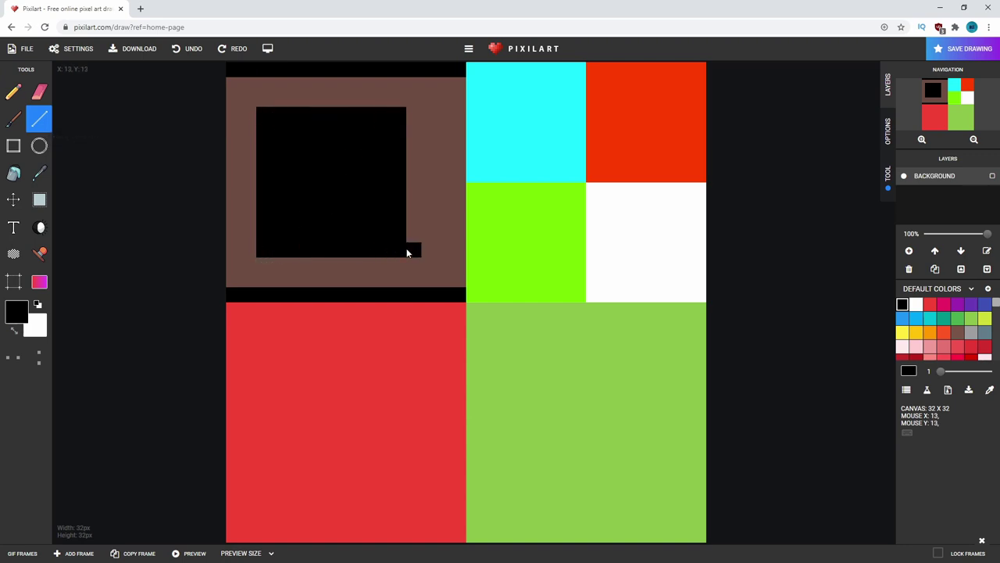
pyautogui.click(413, 250)
# Step: Sample the brown and black colours and touch up stray pixels with the pencil
pyautogui.click(13, 119)
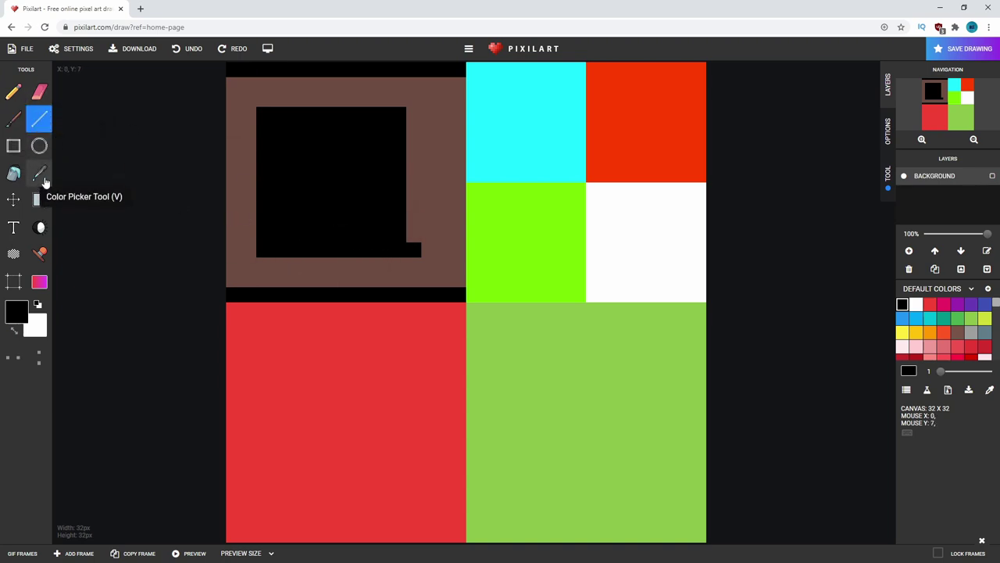
pyautogui.click(40, 171)
pyautogui.click(441, 181)
pyautogui.click(417, 251)
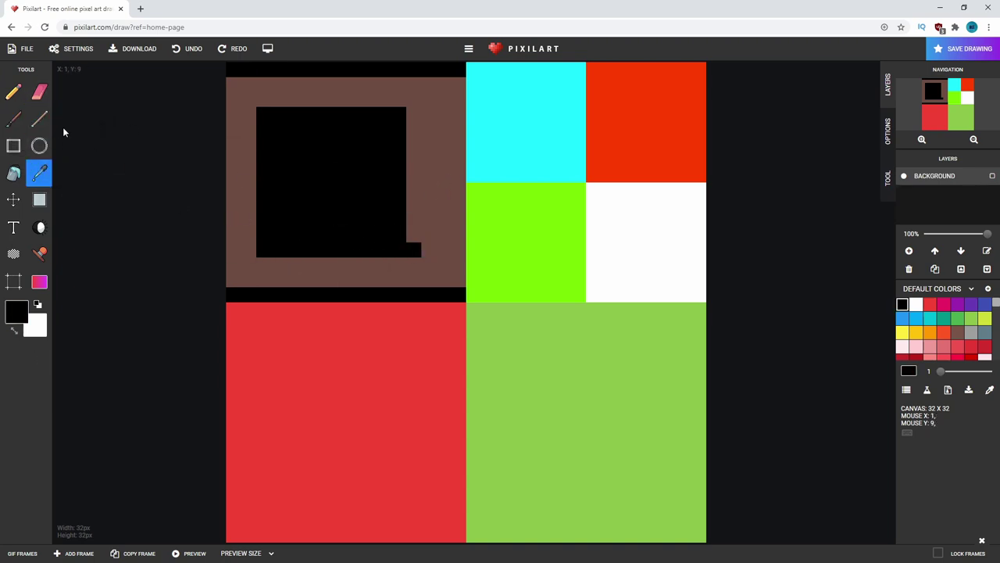
pyautogui.click(430, 162)
pyautogui.click(12, 92)
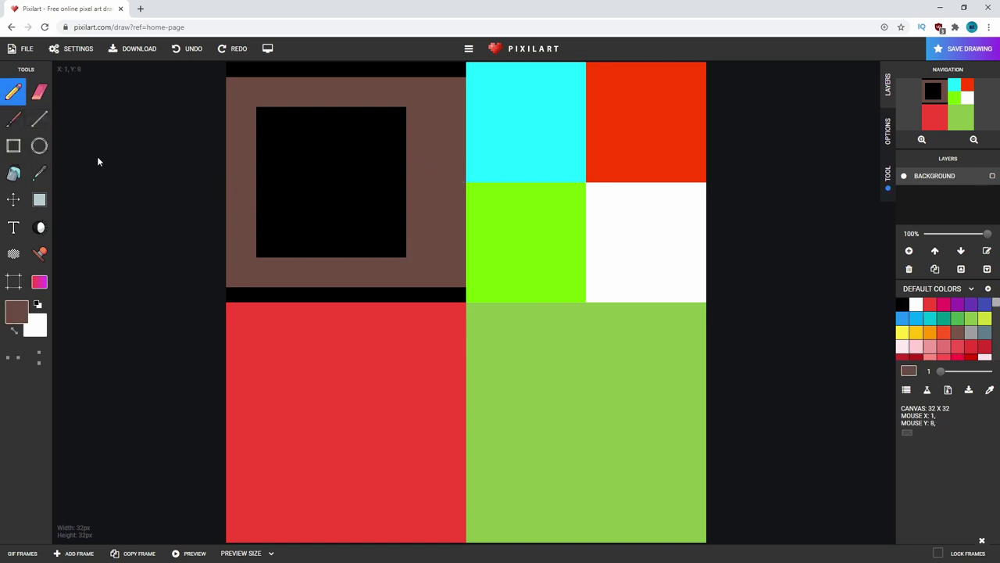
# Step: Draw a grey control panel block to the right of the black screen
pyautogui.click(972, 331)
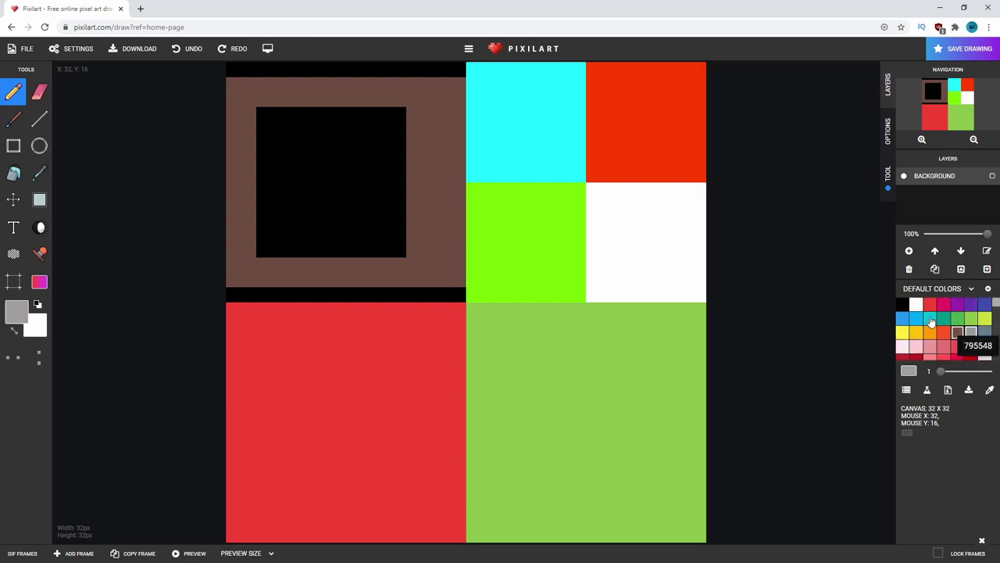
pyautogui.click(13, 146)
pyautogui.moveTo(421, 133); pyautogui.dragTo(452, 229)
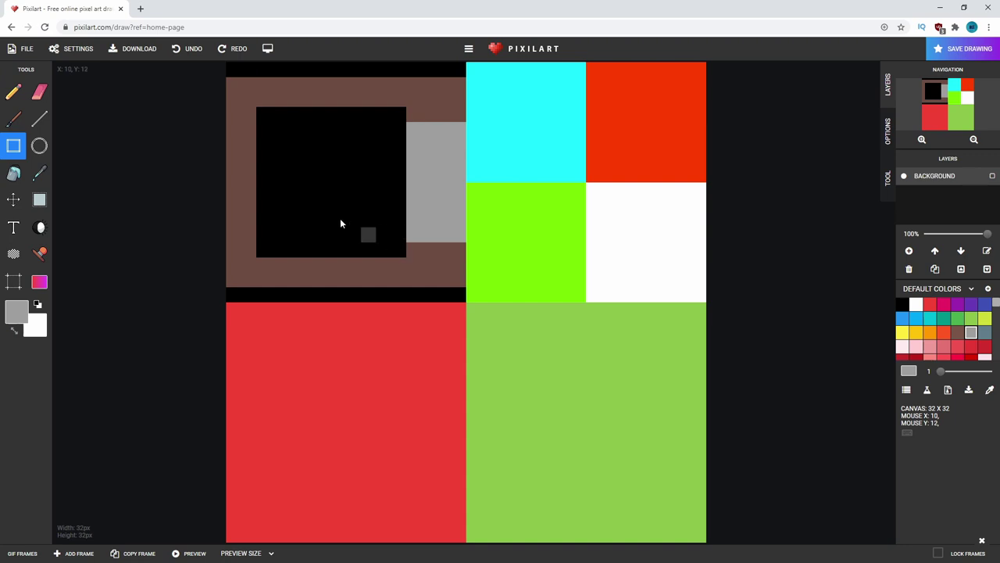
pyautogui.click(40, 199)
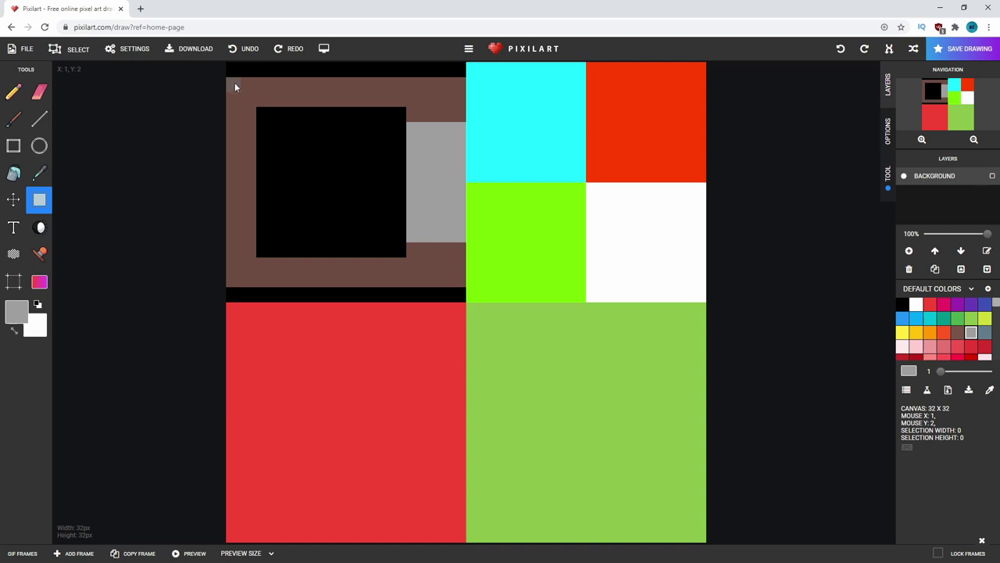
# Step: Select the microwave drawing, move it down over the red quarter, and widen it
pyautogui.moveTo(235, 87); pyautogui.dragTo(464, 286)
pyautogui.moveTo(441, 186); pyautogui.dragTo(443, 415)
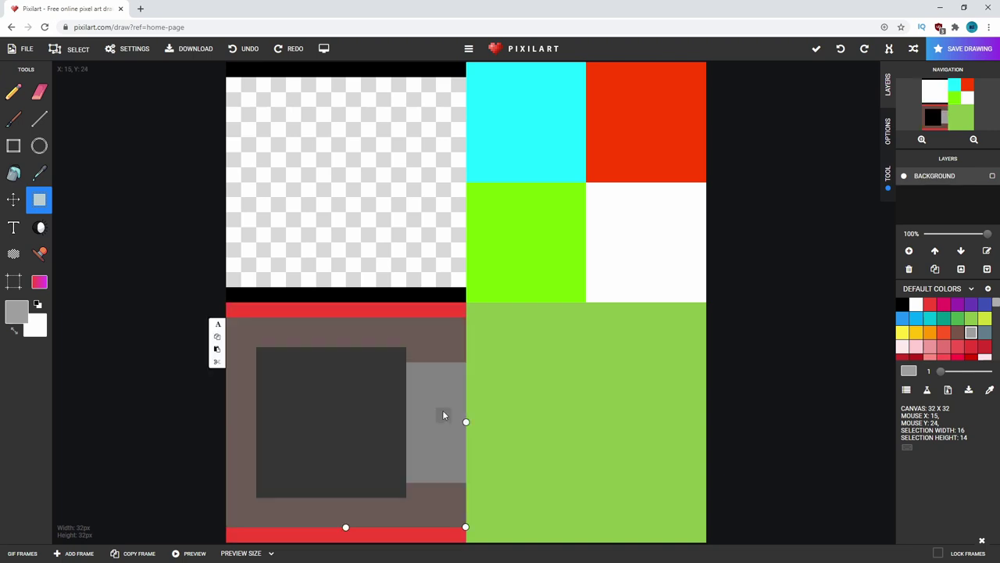
pyautogui.click(493, 425)
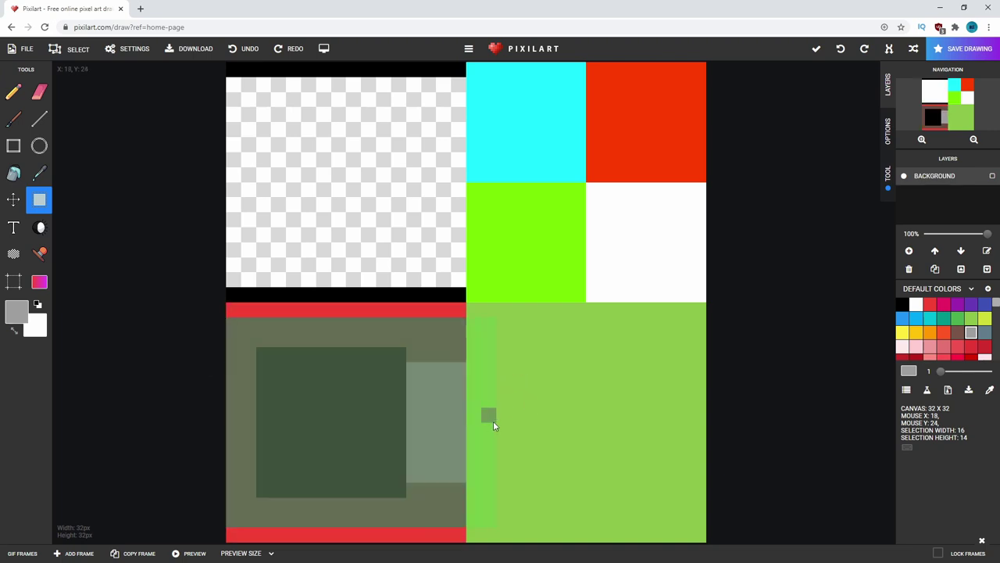
pyautogui.click(353, 189)
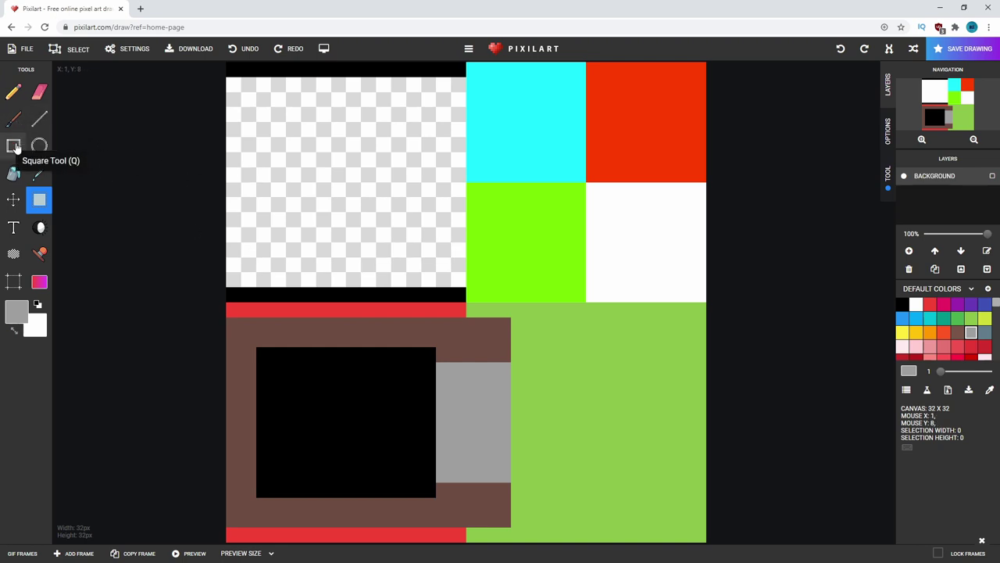
# Step: Bucket-fill the emptied top-left area black
pyautogui.click(13, 173)
pyautogui.click(902, 304)
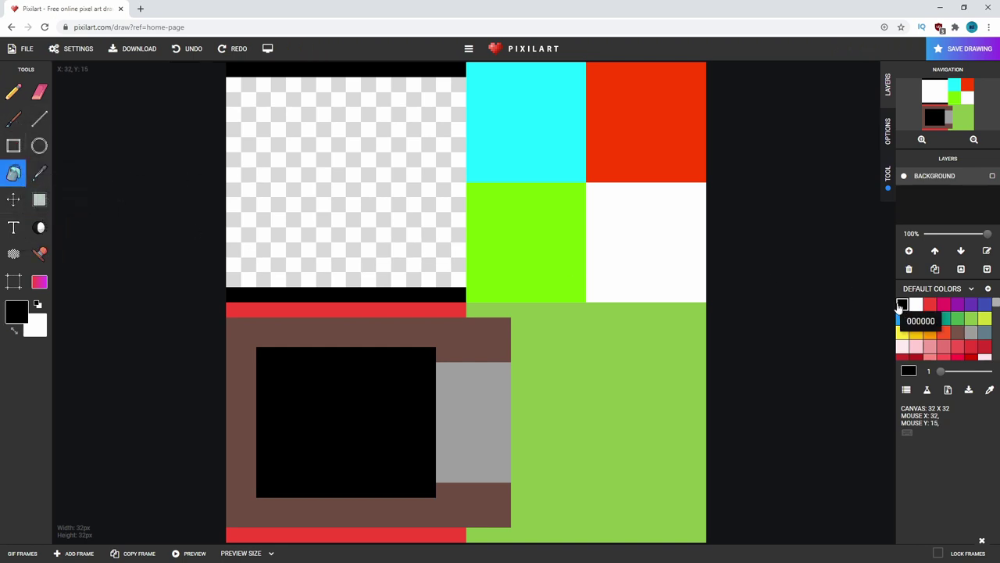
pyautogui.click(372, 190)
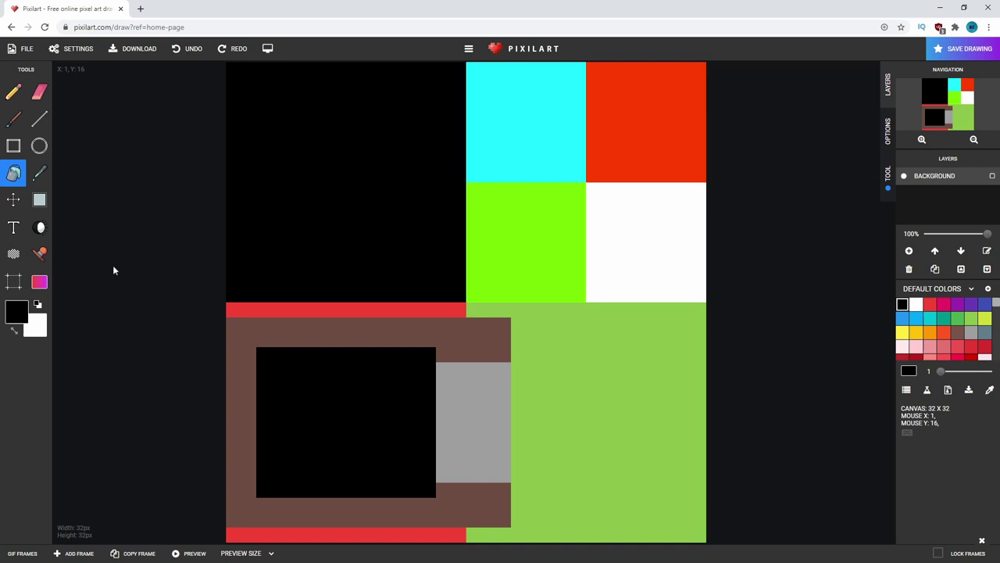
# Step: Narrow the grey panel with brown lines down its left and right edges
pyautogui.click(13, 92)
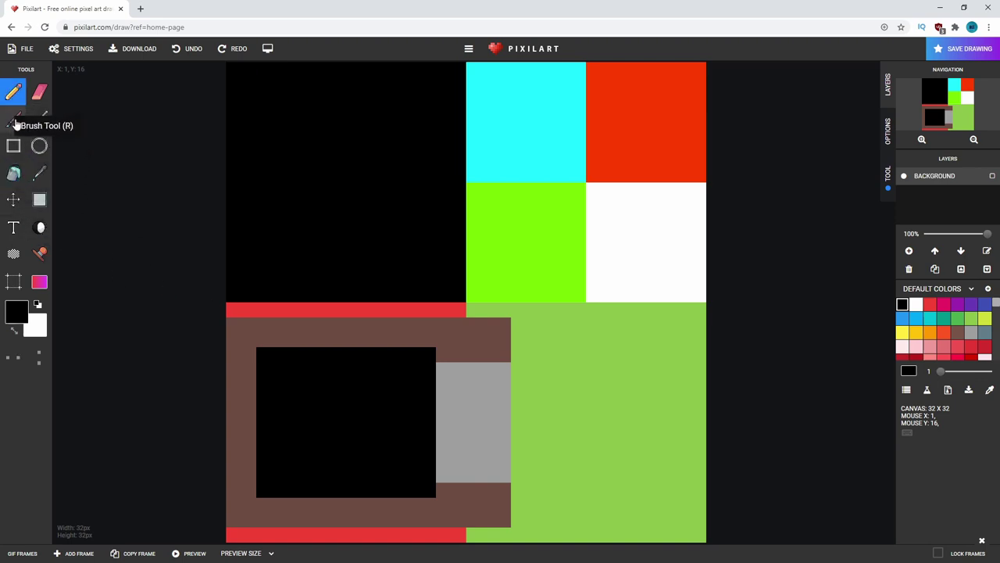
pyautogui.click(39, 172)
pyautogui.click(453, 339)
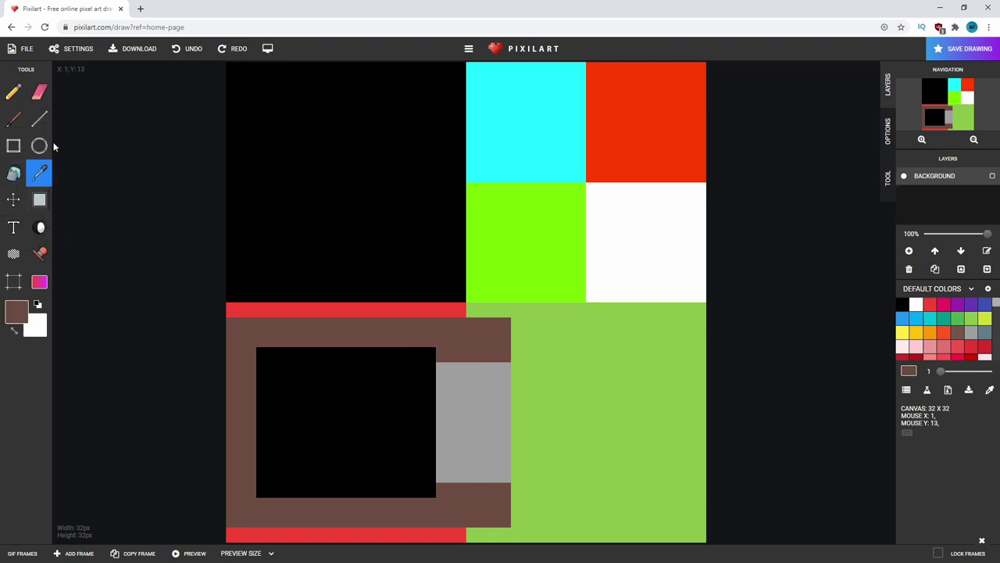
pyautogui.click(39, 119)
pyautogui.moveTo(440, 352); pyautogui.dragTo(446, 504)
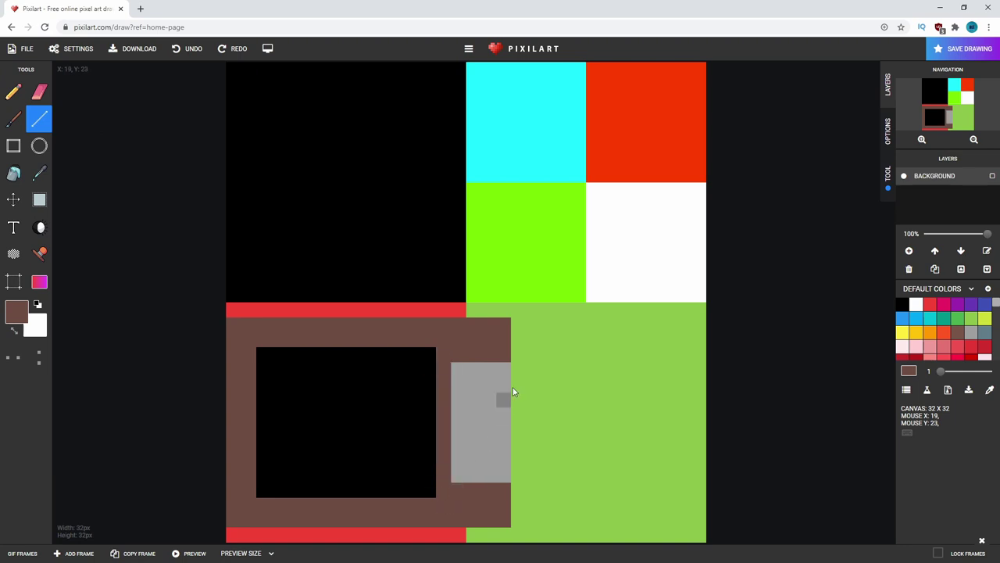
pyautogui.moveTo(504, 361); pyautogui.dragTo(503, 501)
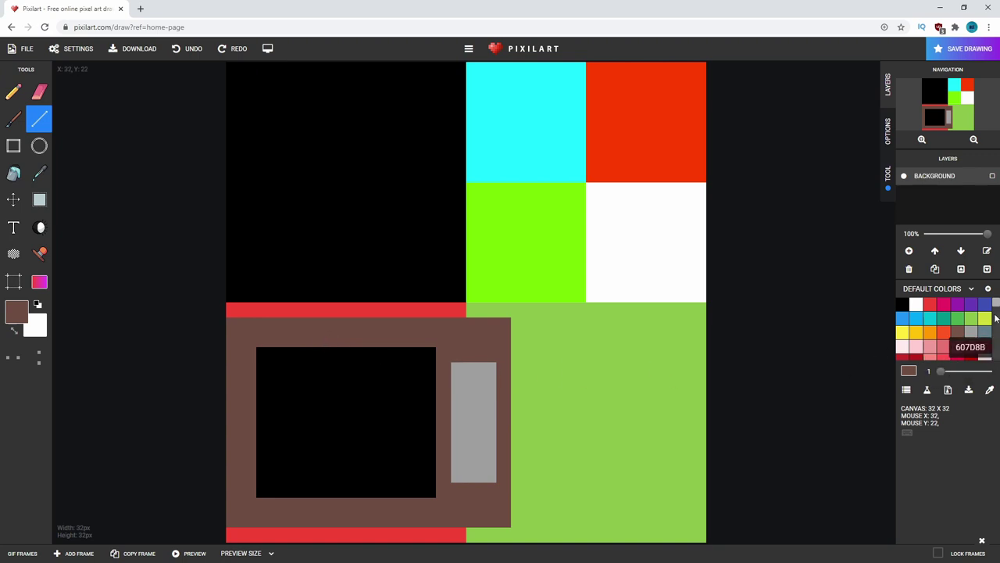
# Step: Frame the black screen in 757575 grey, with light grey along the bottom and right
pyautogui.scroll(-6, 962, 332)
pyautogui.scroll(-5, 995, 341)
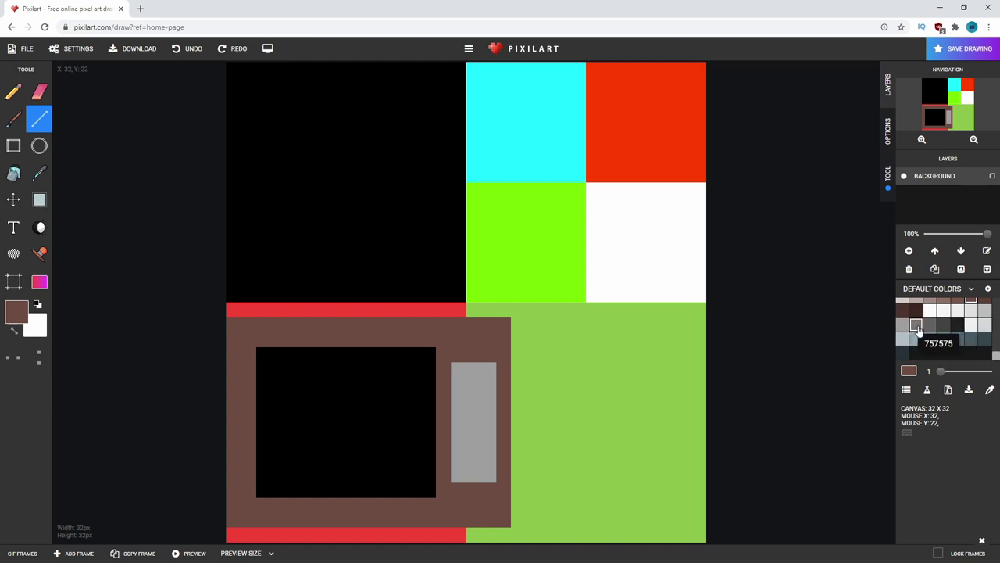
pyautogui.click(917, 329)
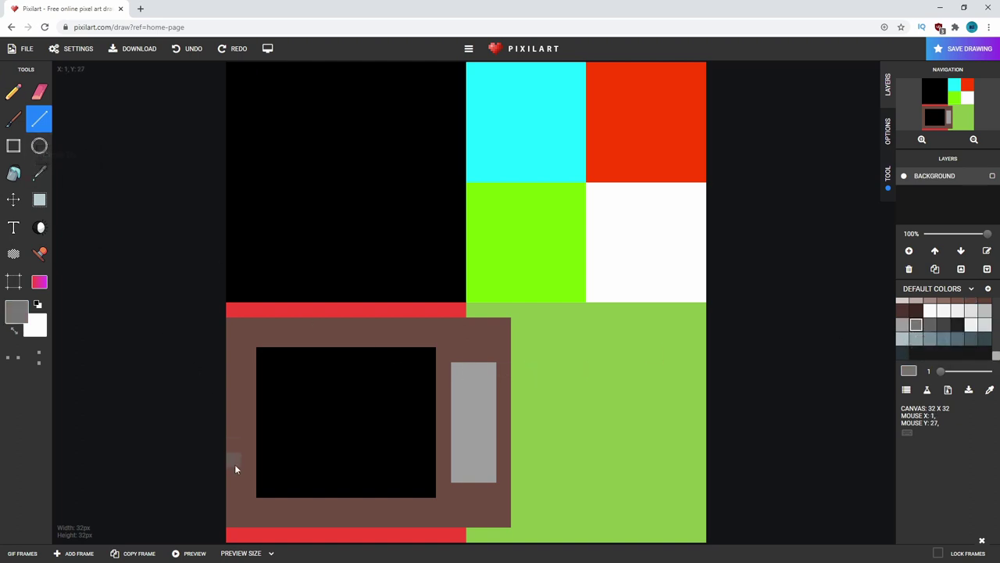
pyautogui.moveTo(268, 490)
pyautogui.mouseDown()
pyautogui.moveTo(380, 493)
pyautogui.moveTo(431, 397)
pyautogui.moveTo(432, 354)
pyautogui.mouseUp()
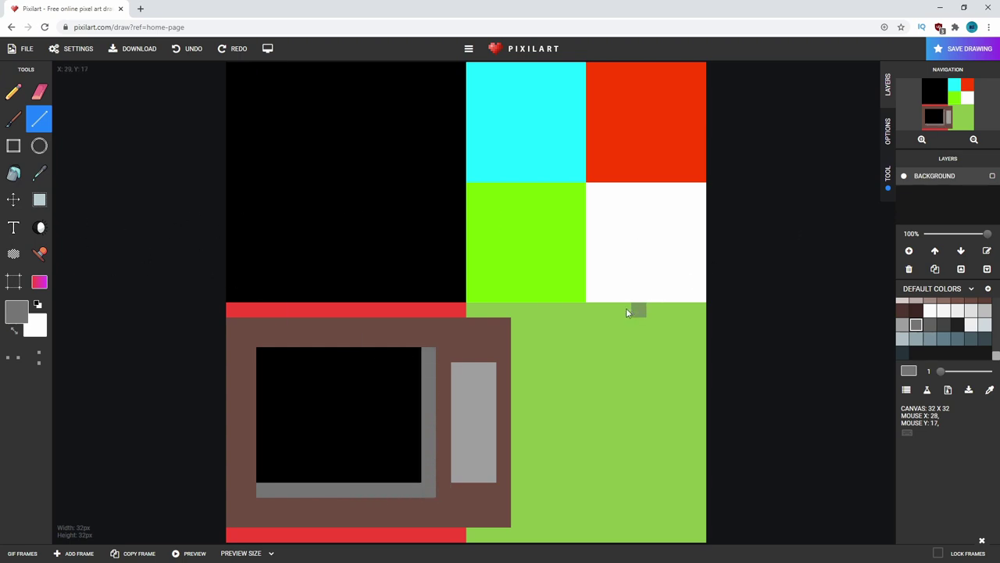
pyautogui.moveTo(264, 485)
pyautogui.mouseDown()
pyautogui.moveTo(274, 377)
pyautogui.moveTo(263, 364)
pyautogui.moveTo(430, 356)
pyautogui.mouseUp()
pyautogui.click(984, 310)
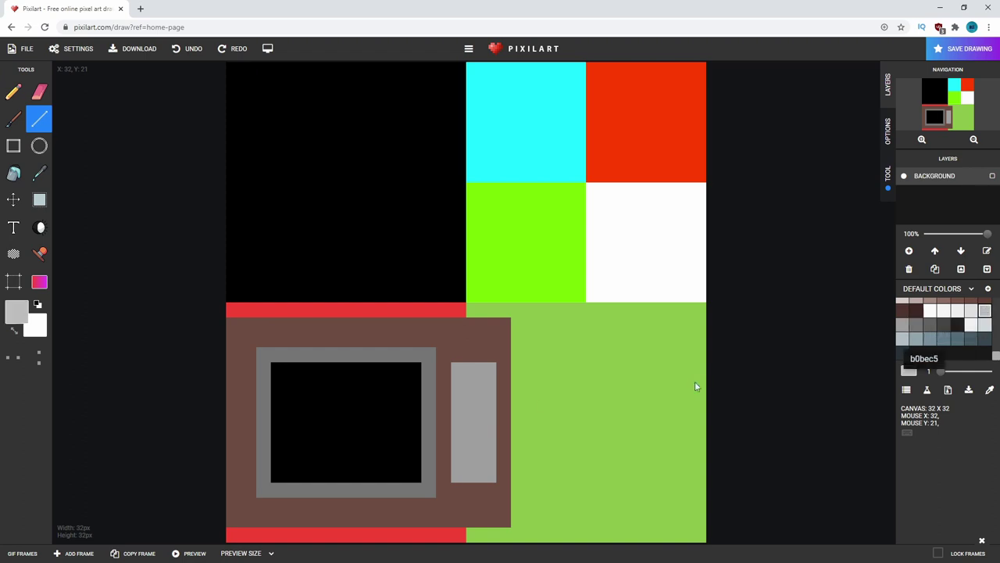
pyautogui.moveTo(265, 491); pyautogui.dragTo(387, 492)
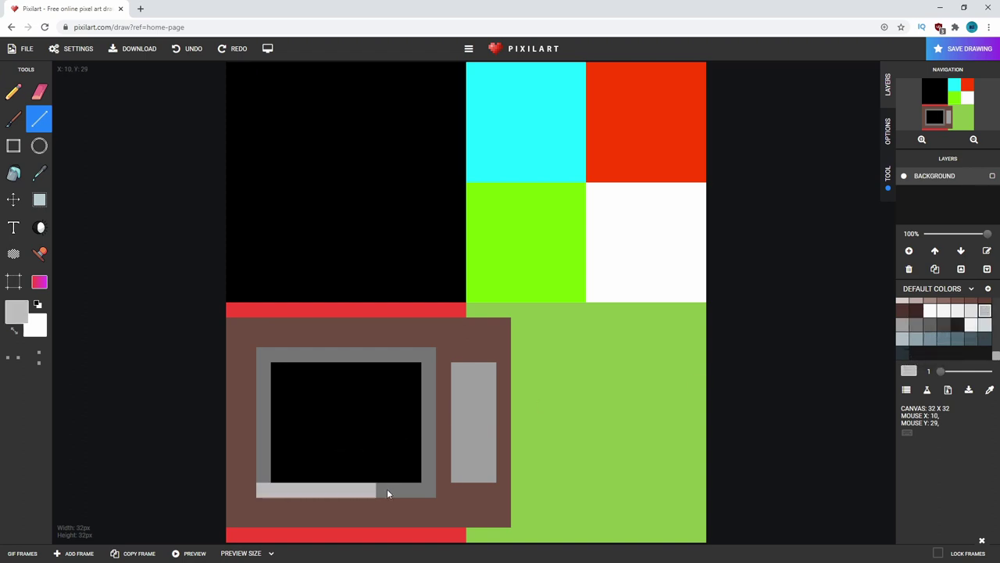
pyautogui.moveTo(432, 467); pyautogui.dragTo(433, 366)
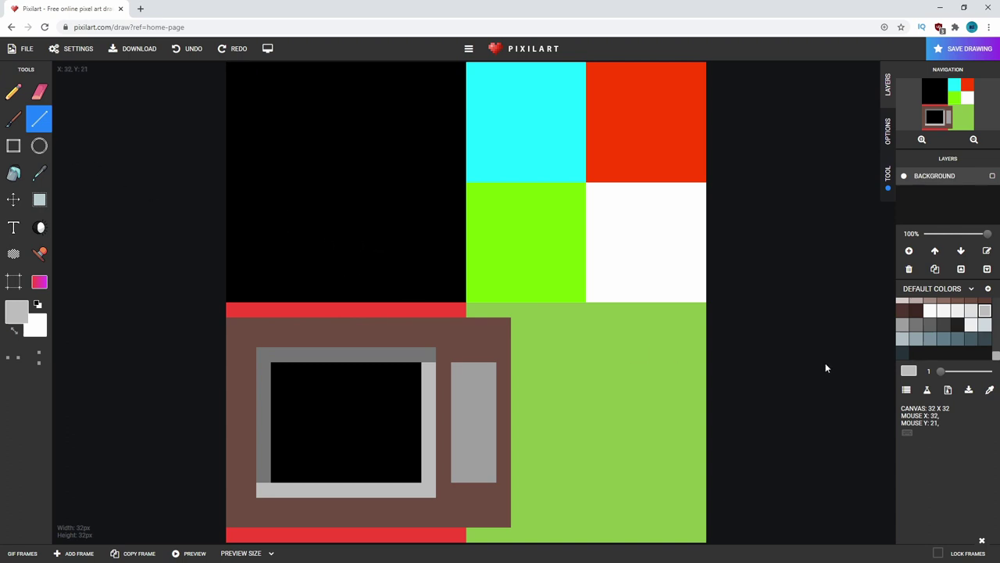
# Step: Add dark grey button pixels to the panel, then pick light grey for its top strip
pyautogui.click(916, 324)
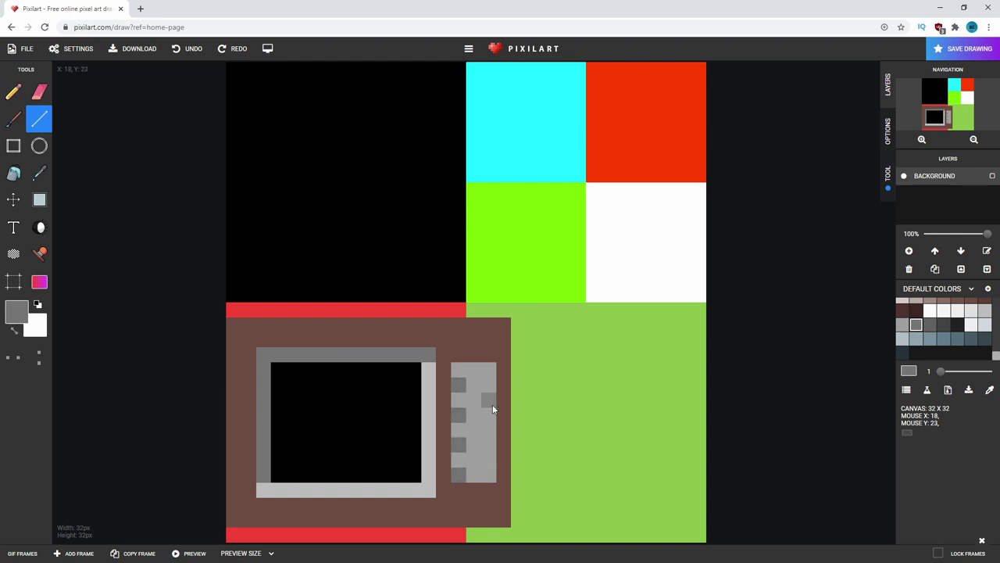
pyautogui.moveTo(484, 394); pyautogui.dragTo(491, 410)
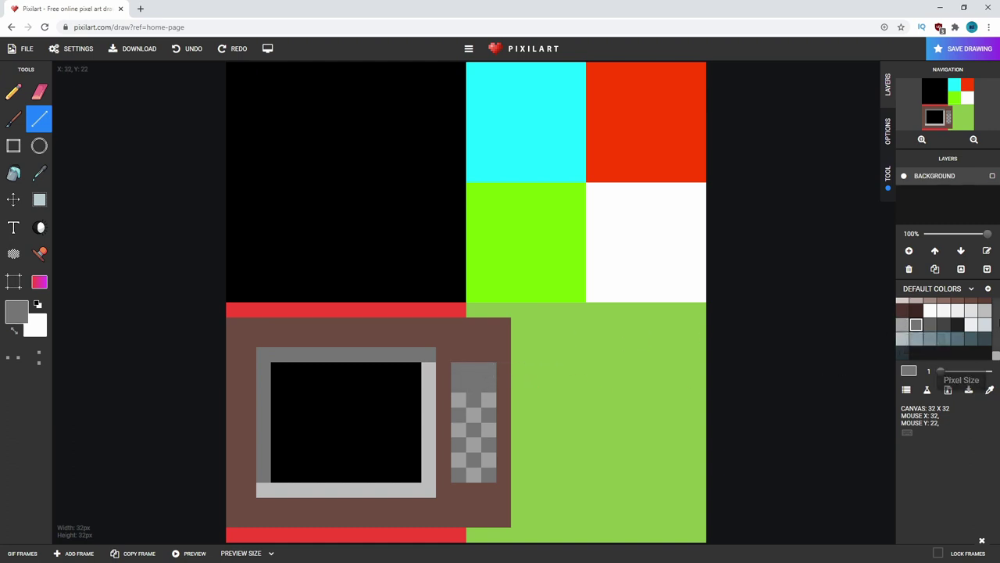
pyautogui.click(984, 311)
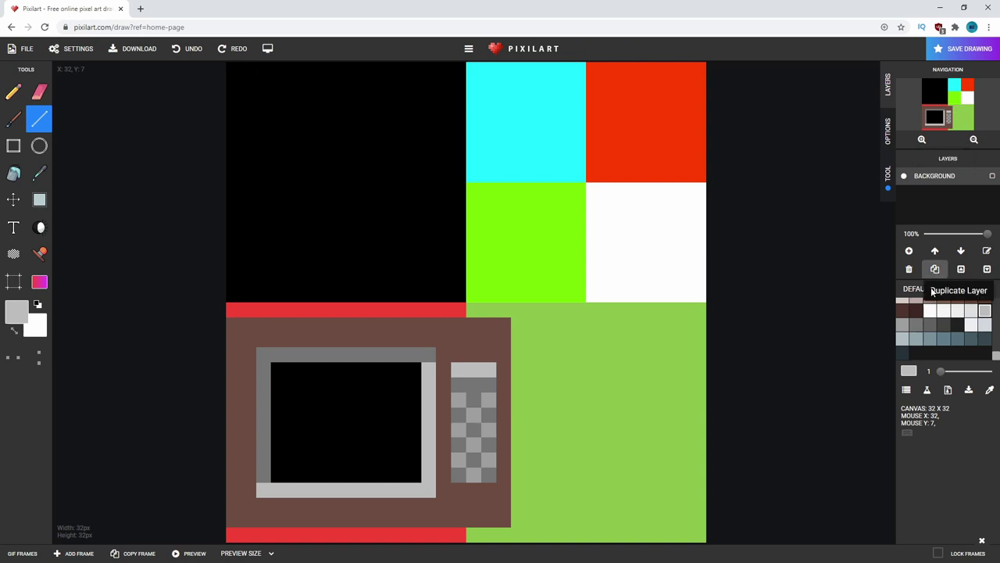
# Step: Draw a red button and a green button on the microwave's control panel
pyautogui.scroll(10, 941, 314)
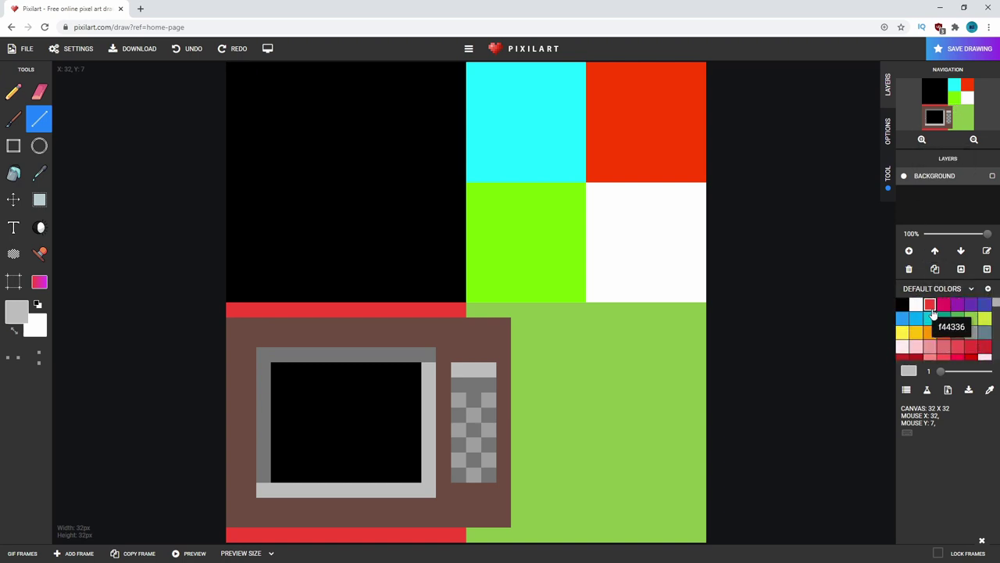
pyautogui.click(930, 304)
pyautogui.moveTo(459, 399); pyautogui.dragTo(474, 400)
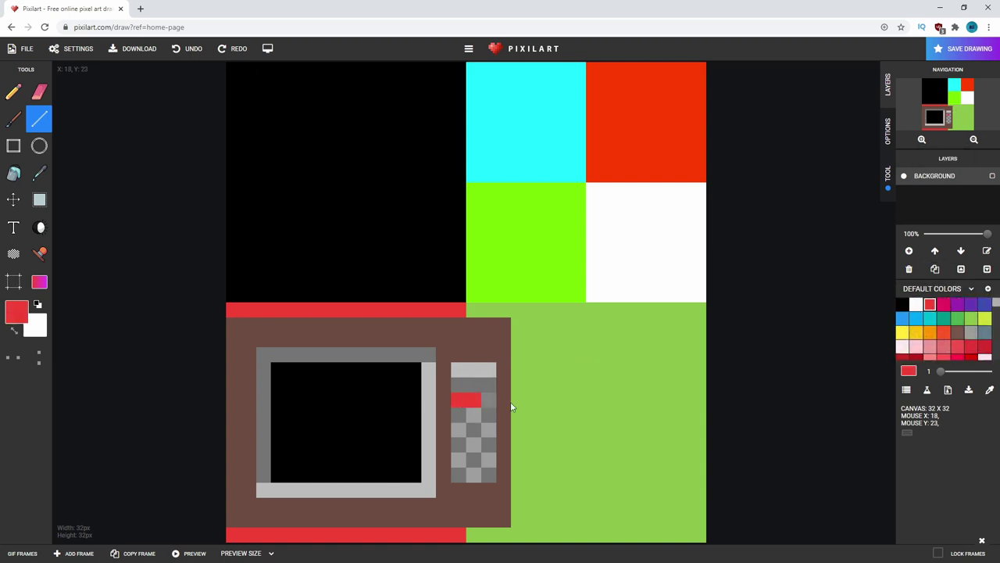
pyautogui.click(964, 326)
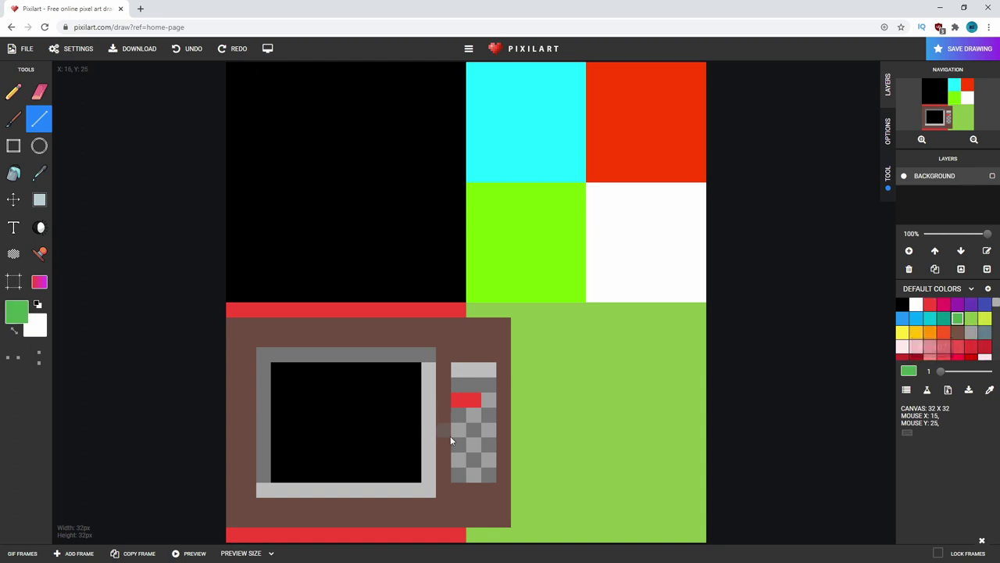
pyautogui.moveTo(457, 430); pyautogui.dragTo(473, 431)
# Step: Outline a square on the green tile, then sample the grey from the button panel
pyautogui.click(13, 145)
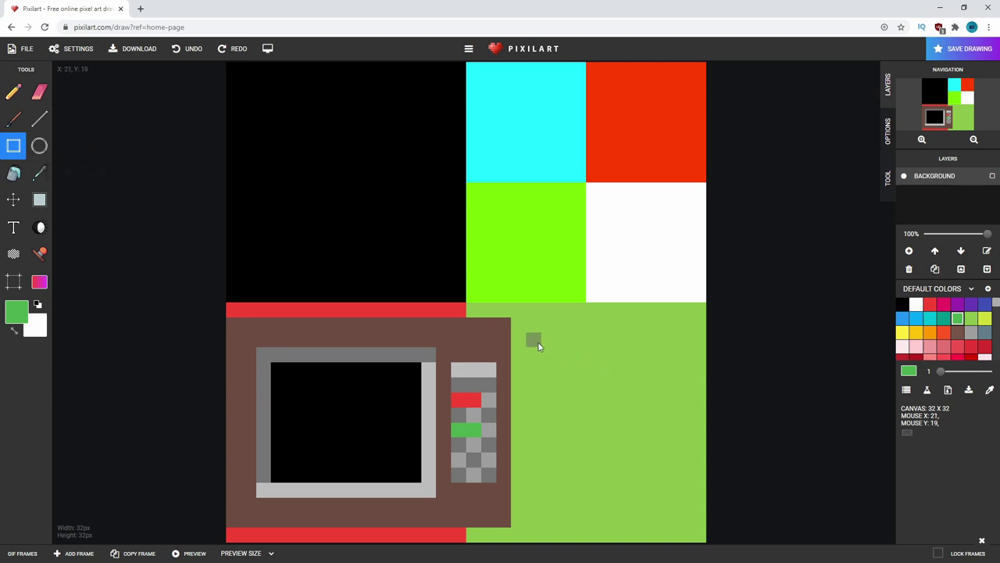
pyautogui.moveTo(538, 341); pyautogui.dragTo(576, 384)
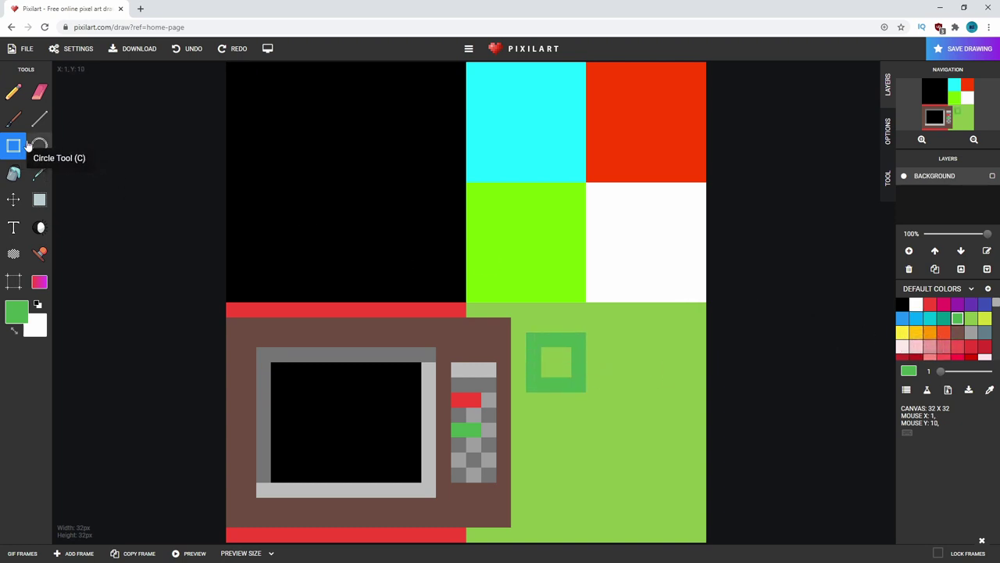
pyautogui.click(14, 120)
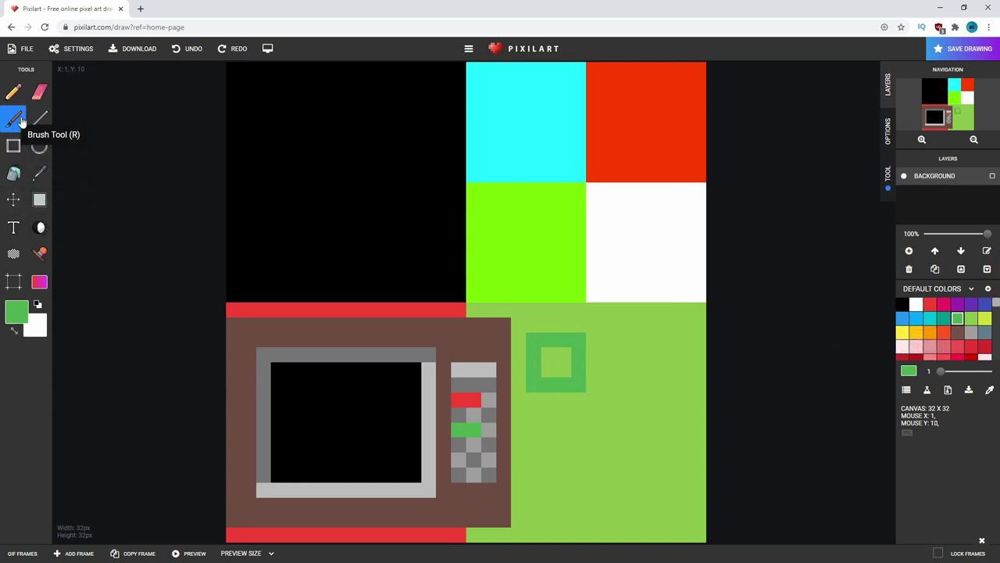
pyautogui.click(39, 178)
pyautogui.click(478, 442)
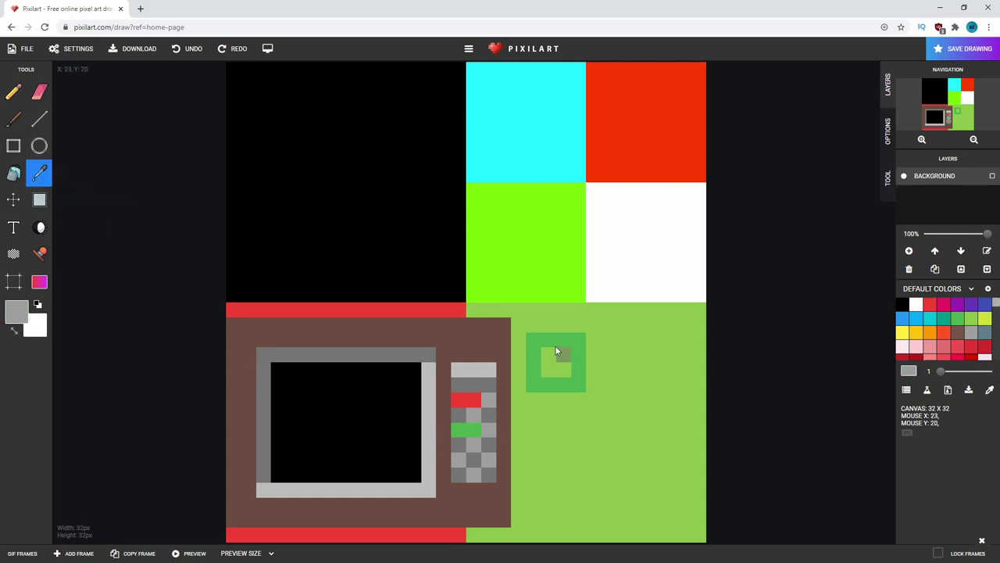
# Step: Draw a large grey rectangle on the green tile and bucket-fill it solid grey
pyautogui.click(13, 146)
pyautogui.moveTo(534, 340); pyautogui.dragTo(665, 507)
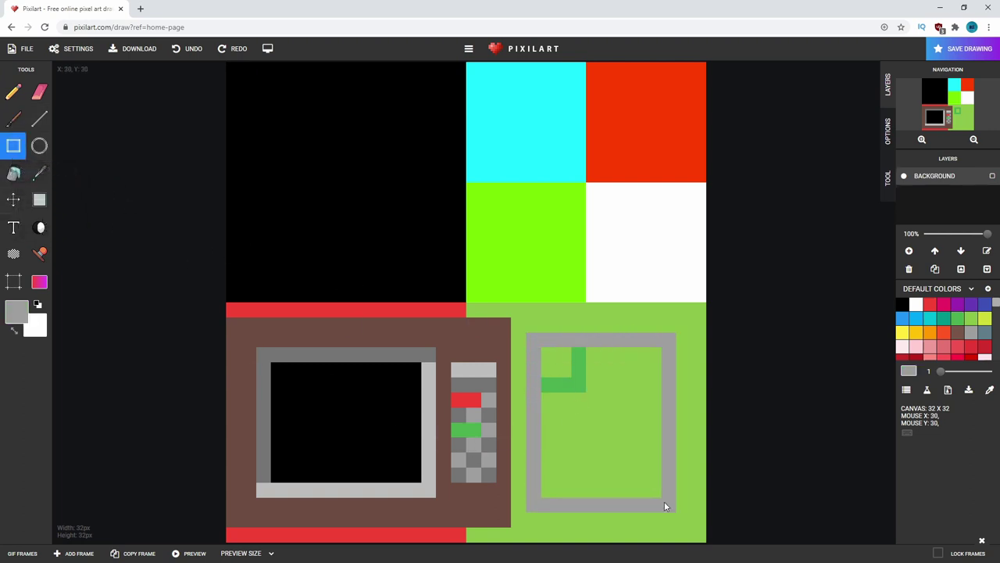
pyautogui.click(14, 172)
pyautogui.click(576, 432)
pyautogui.click(573, 382)
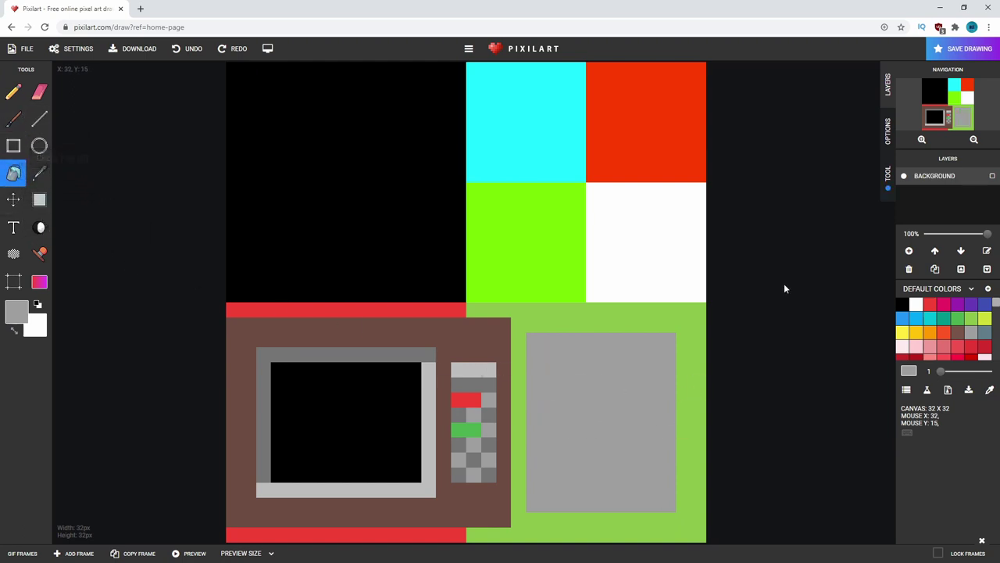
pyautogui.click(14, 92)
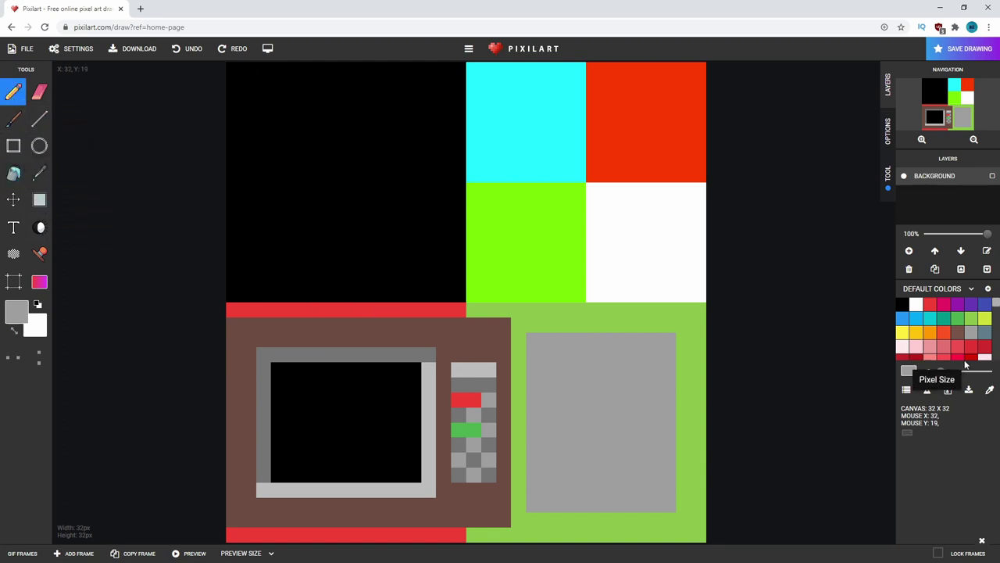
pyautogui.click(39, 172)
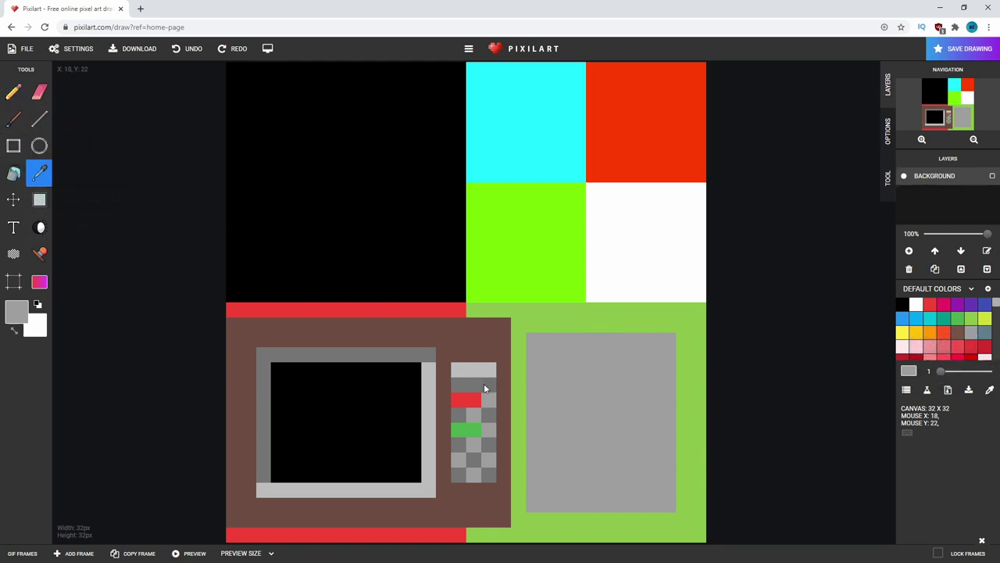
# Step: Pick the microwave buttons' dark grey and pencil keypad dots in a 4x5 grid
pyautogui.click(484, 383)
pyautogui.click(13, 92)
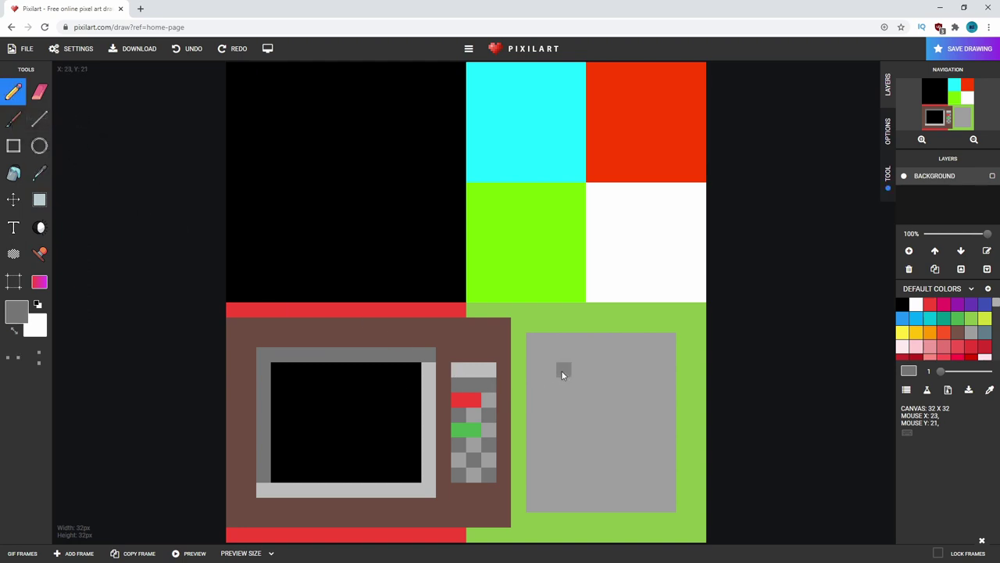
pyautogui.click(608, 371)
pyautogui.click(548, 399)
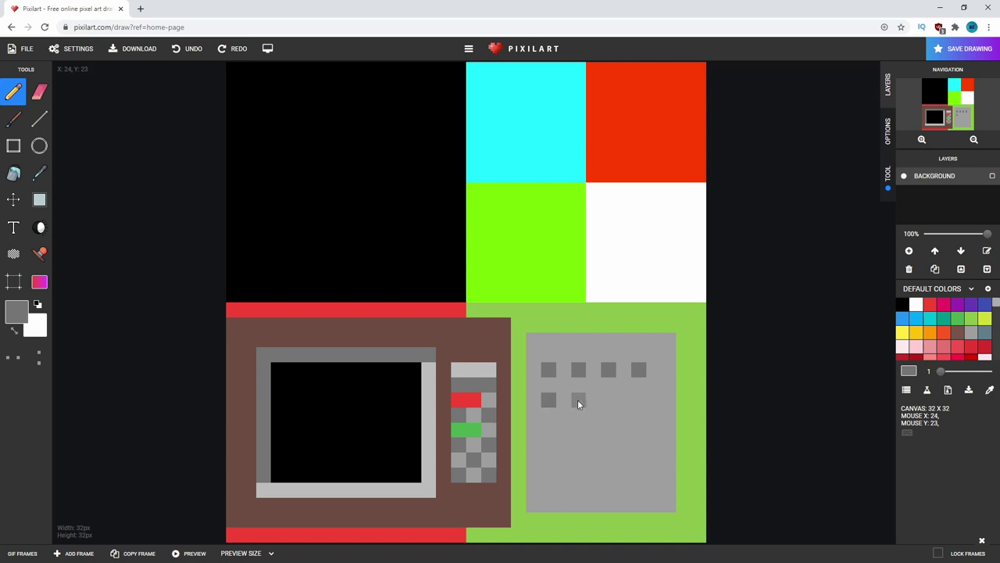
pyautogui.click(548, 430)
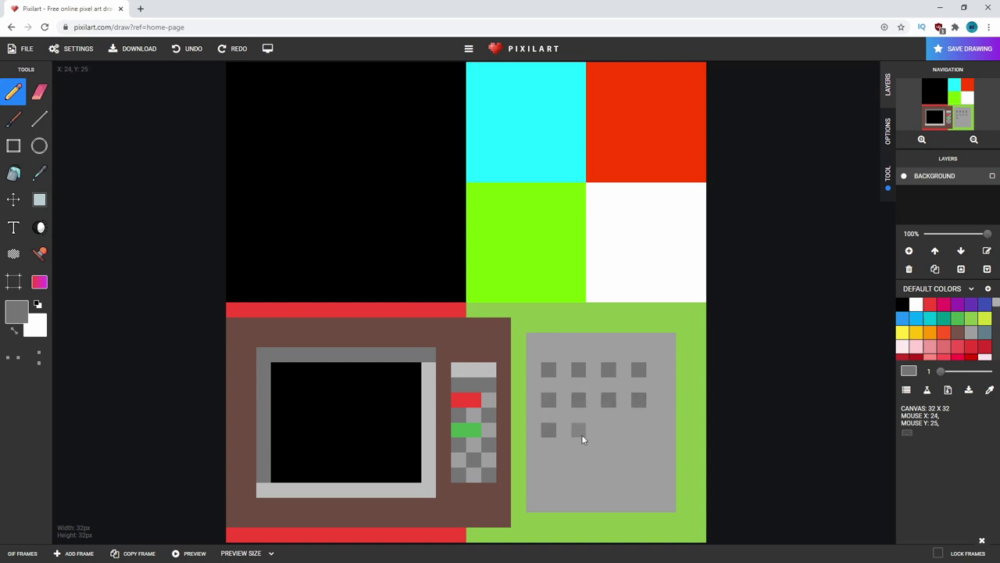
pyautogui.click(639, 430)
pyautogui.click(579, 461)
pyautogui.click(610, 461)
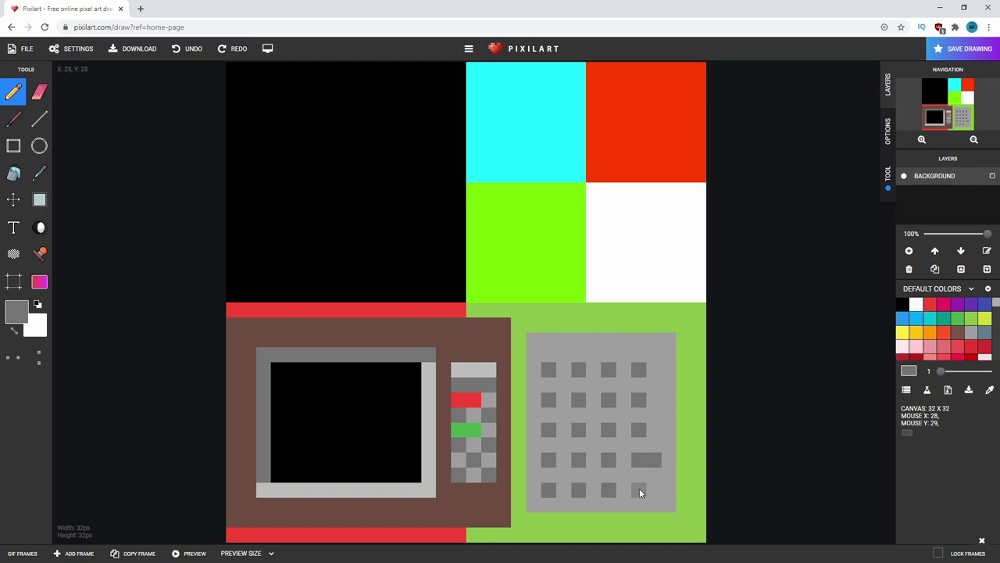
pyautogui.click(639, 490)
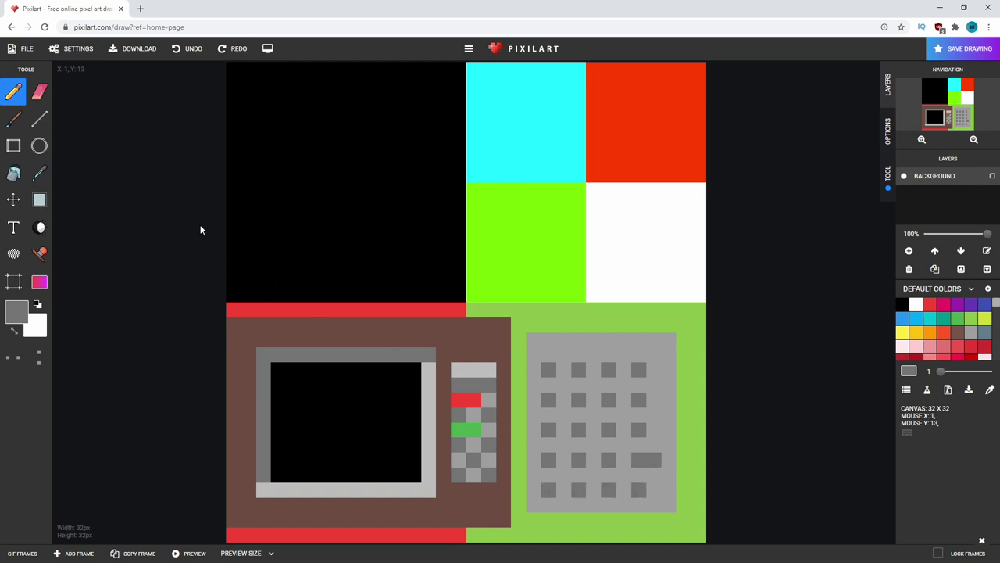
# Step: Sample the panel's light grey for the Line tool to cover stray strokes
pyautogui.click(40, 118)
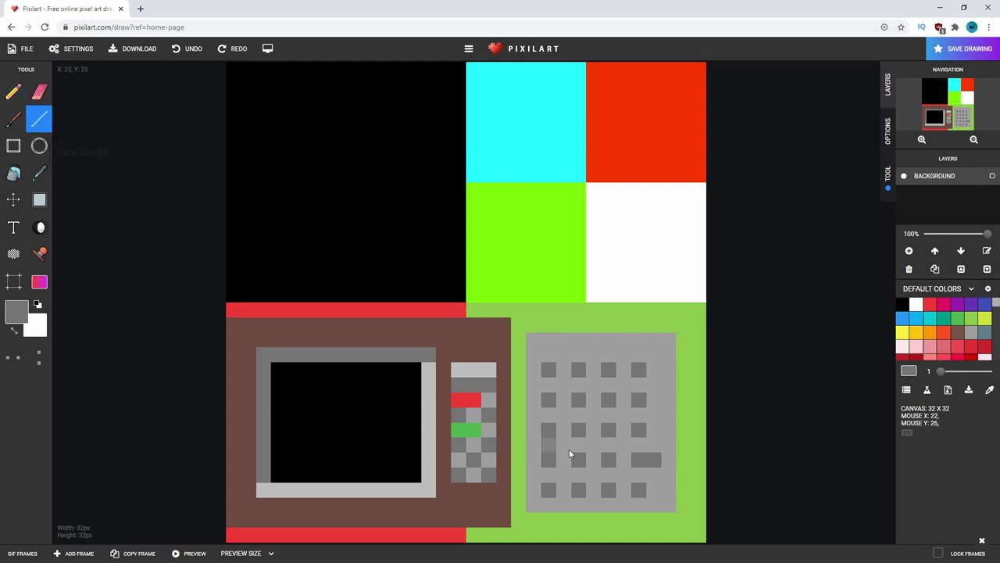
pyautogui.click(40, 172)
pyautogui.click(654, 440)
pyautogui.click(658, 487)
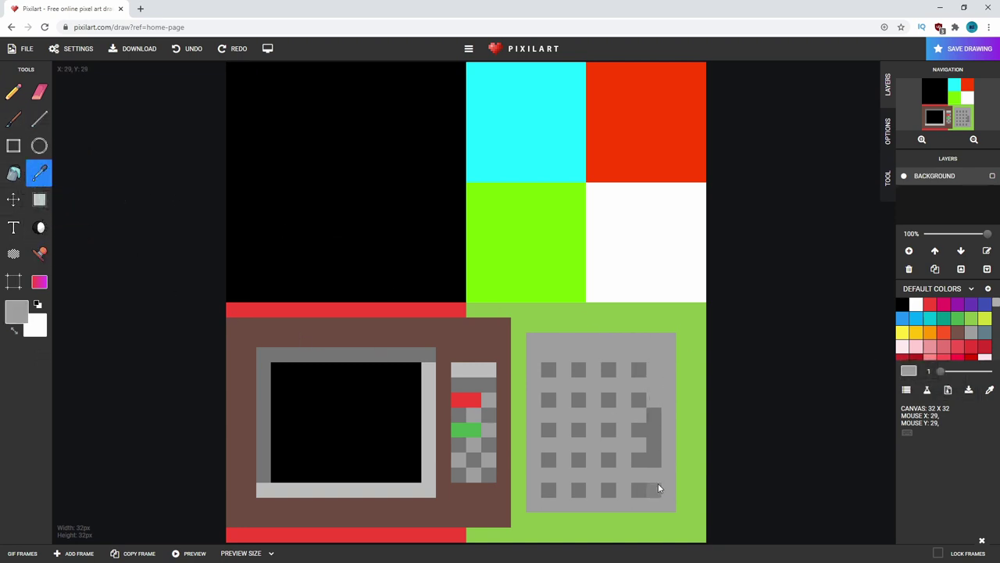
pyautogui.click(661, 435)
pyautogui.click(39, 119)
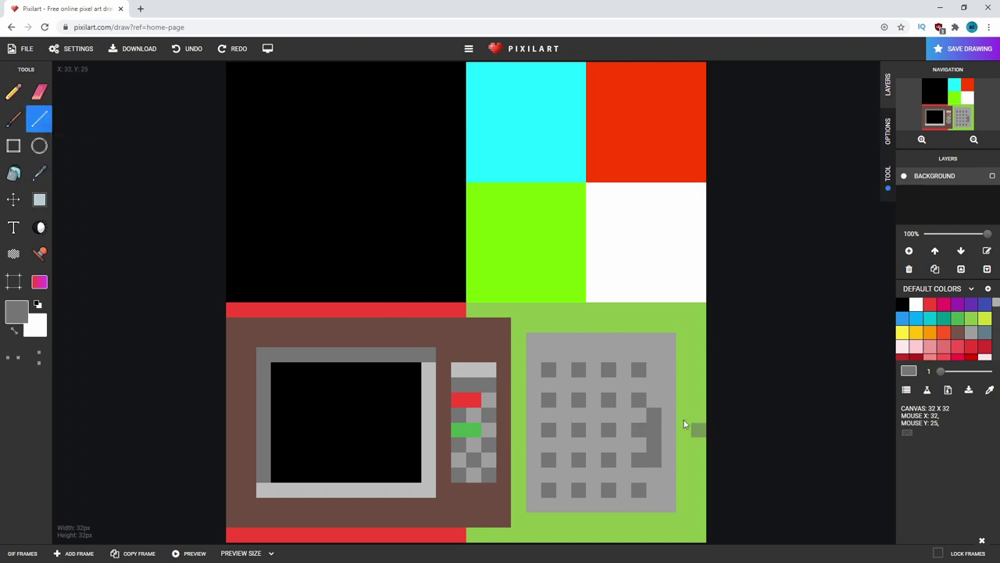
pyautogui.click(40, 172)
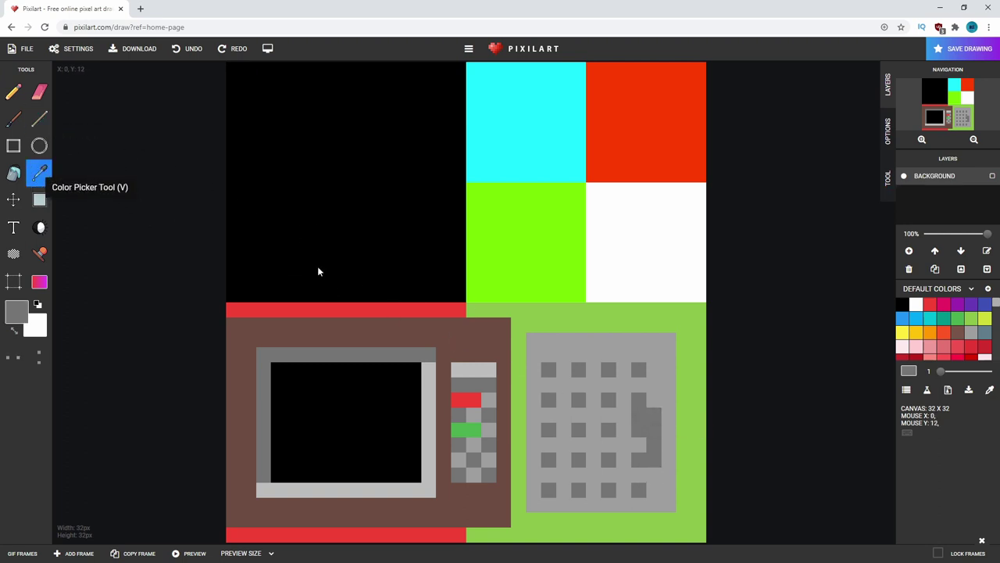
pyautogui.click(39, 119)
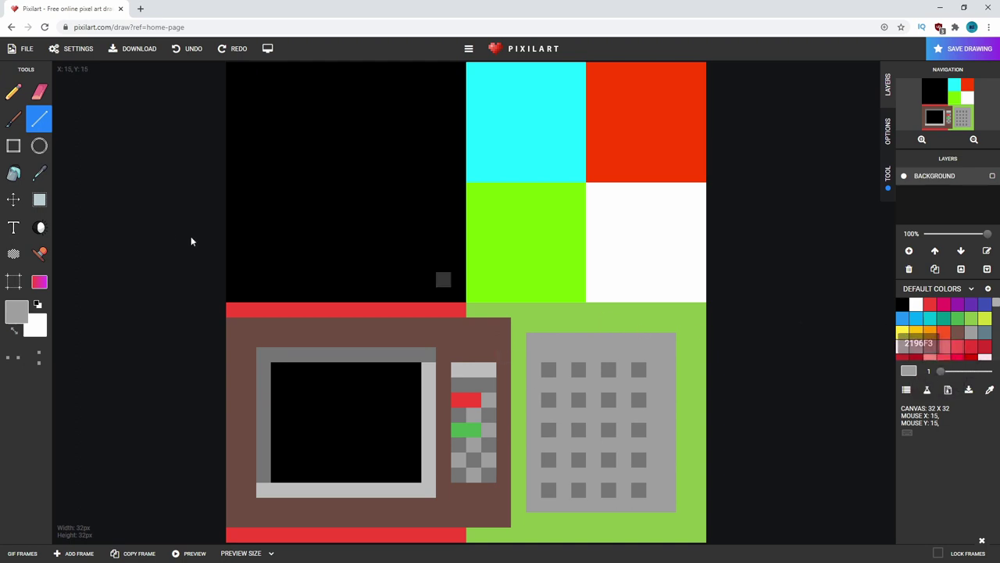
# Step: Outline a tall rectangle in the black tile and bucket-fill it and its border with microwave brown
pyautogui.click(14, 146)
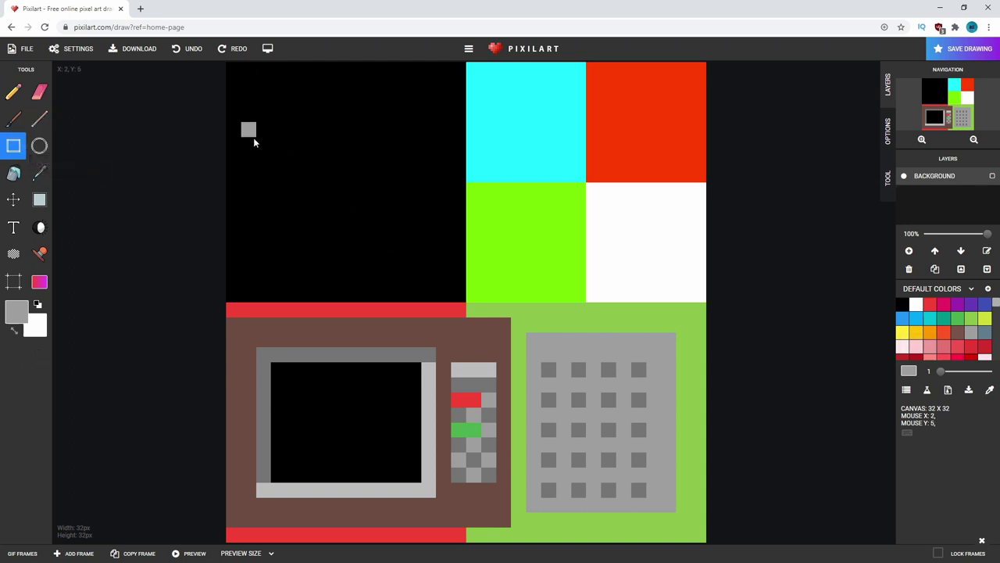
pyautogui.moveTo(253, 138)
pyautogui.mouseDown()
pyautogui.moveTo(419, 264)
pyautogui.moveTo(430, 217)
pyautogui.moveTo(440, 231)
pyautogui.moveTo(353, 292)
pyautogui.moveTo(342, 282)
pyautogui.moveTo(355, 281)
pyautogui.mouseUp()
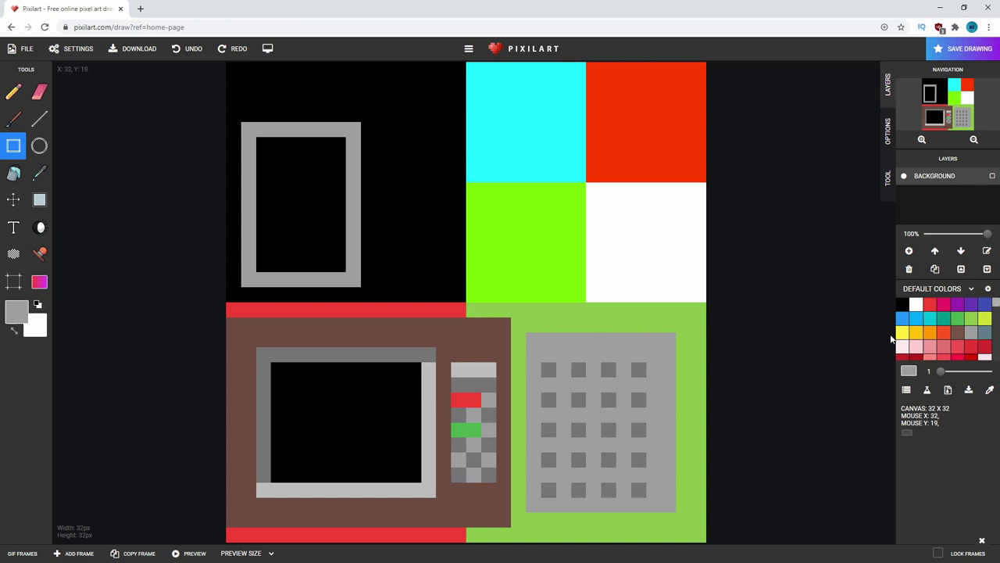
pyautogui.scroll(-1, 979, 334)
pyautogui.scroll(-5, 979, 335)
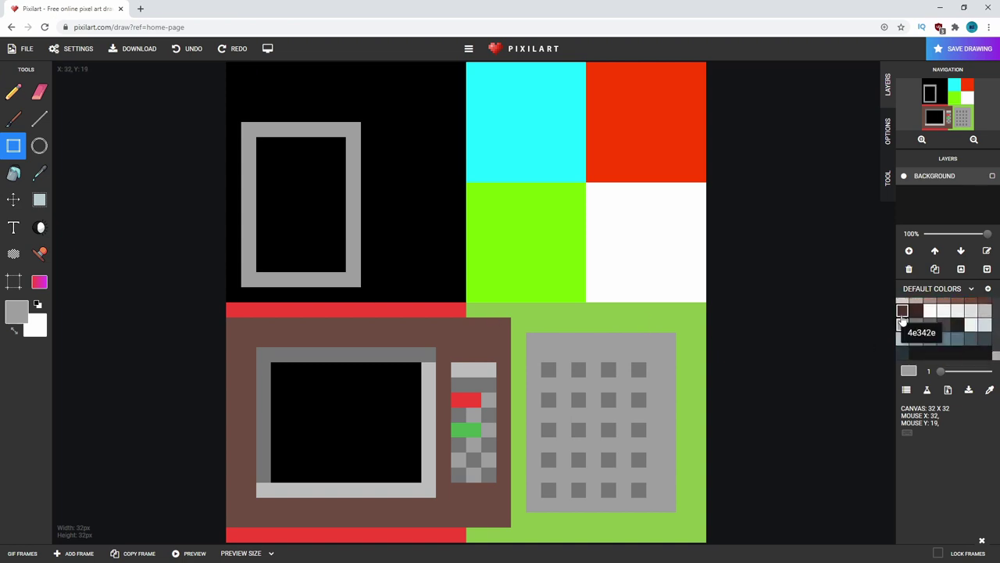
pyautogui.click(39, 172)
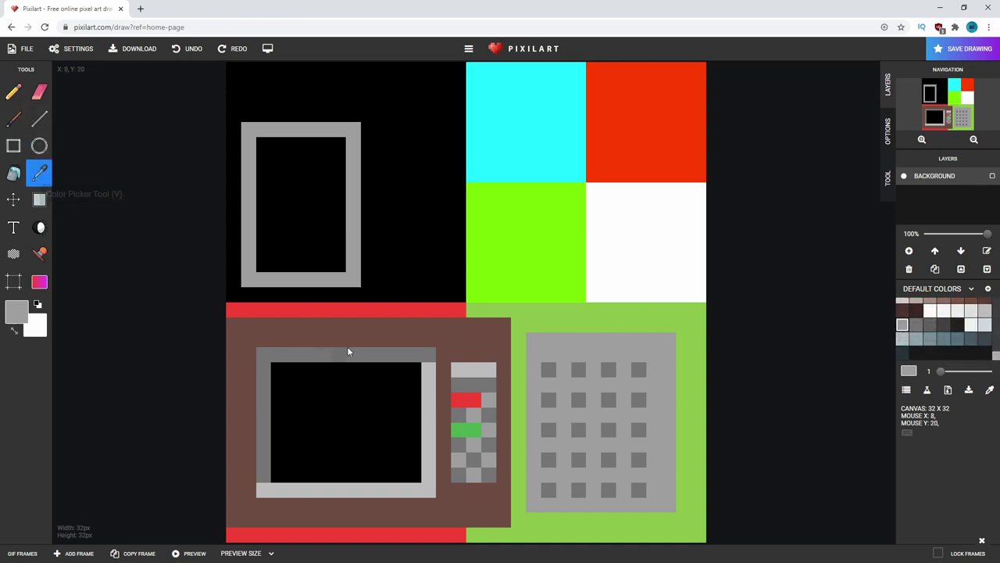
pyautogui.click(393, 332)
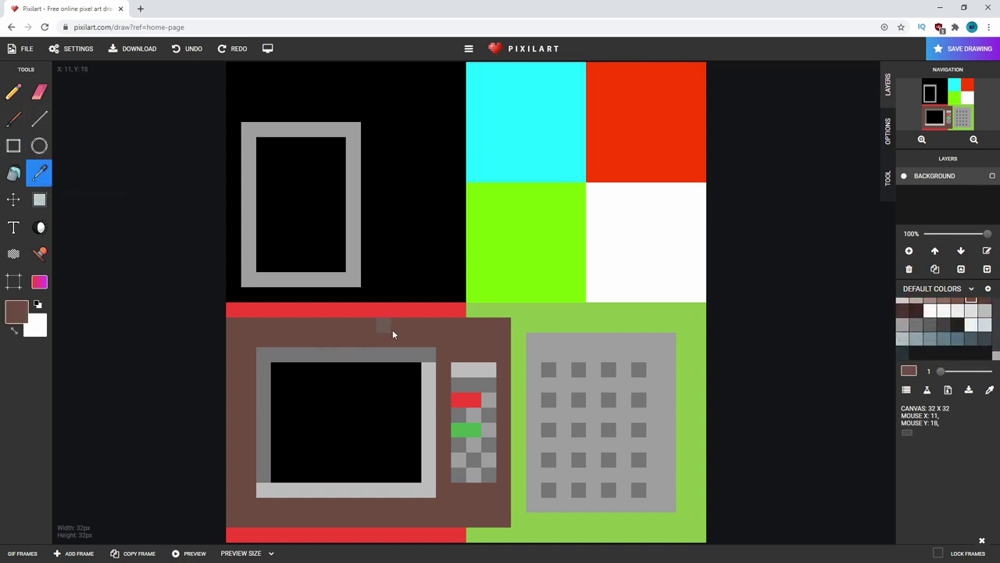
pyautogui.click(13, 172)
pyautogui.click(292, 194)
pyautogui.click(298, 130)
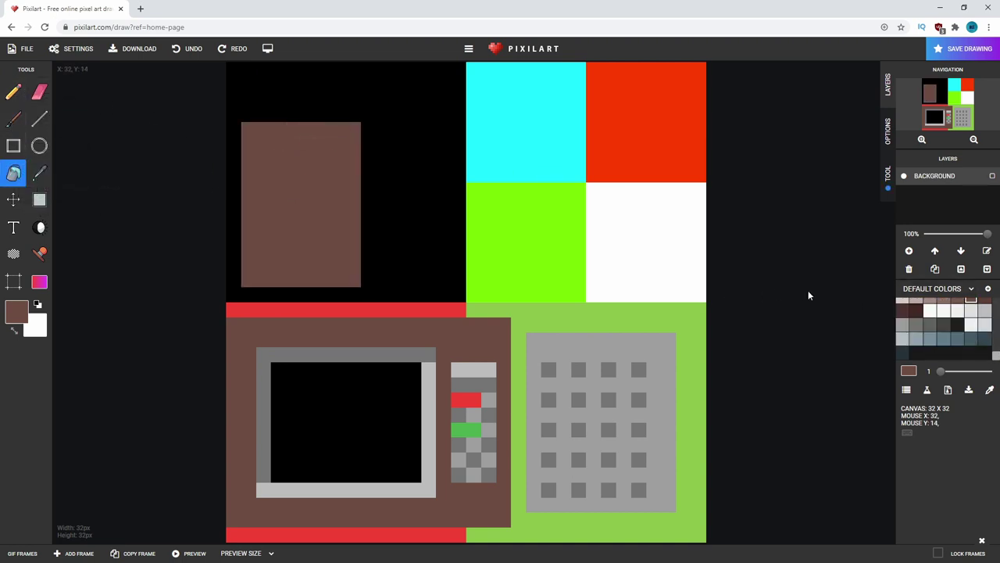
pyautogui.click(944, 300)
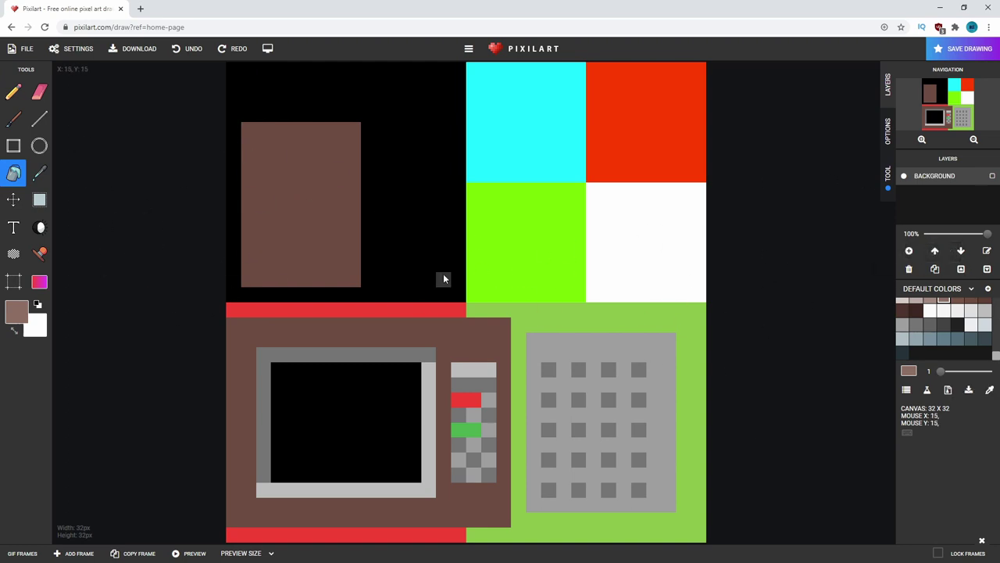
# Step: Pencil lighter brown grain streaks and pixels across the tall brown block
pyautogui.click(13, 119)
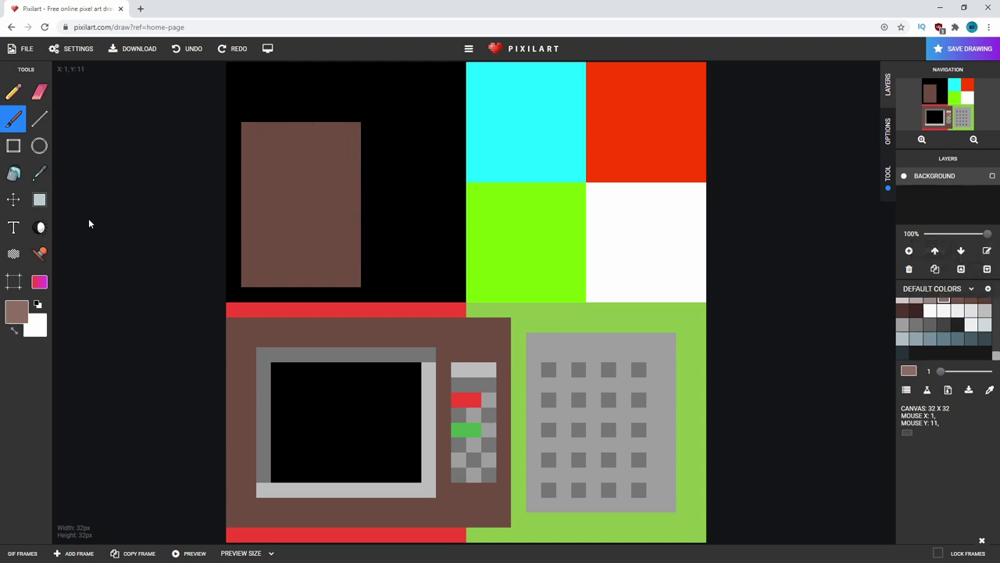
pyautogui.click(13, 91)
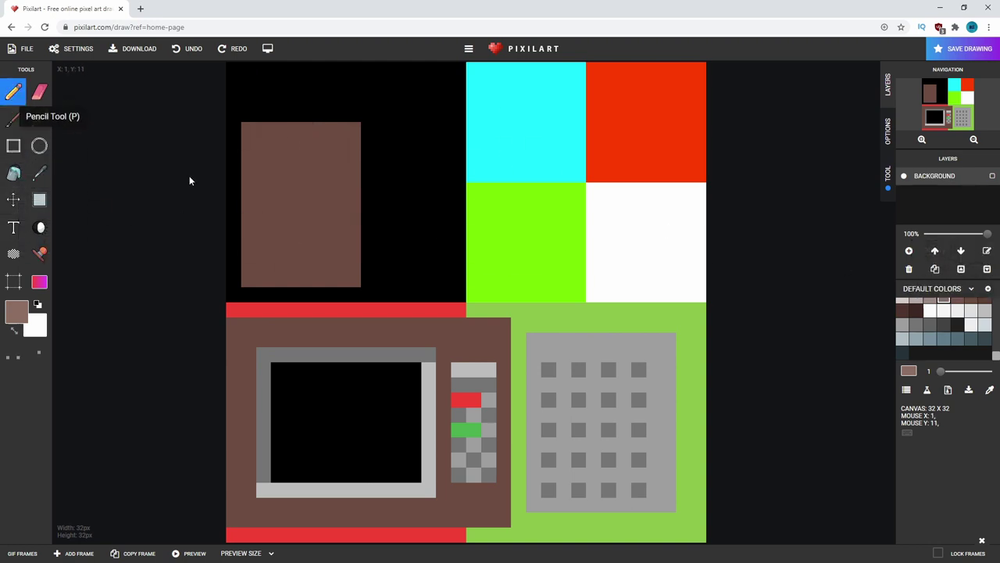
pyautogui.moveTo(262, 267)
pyautogui.mouseDown()
pyautogui.moveTo(286, 155)
pyautogui.moveTo(308, 208)
pyautogui.mouseUp()
pyautogui.moveTo(323, 232); pyautogui.dragTo(315, 269)
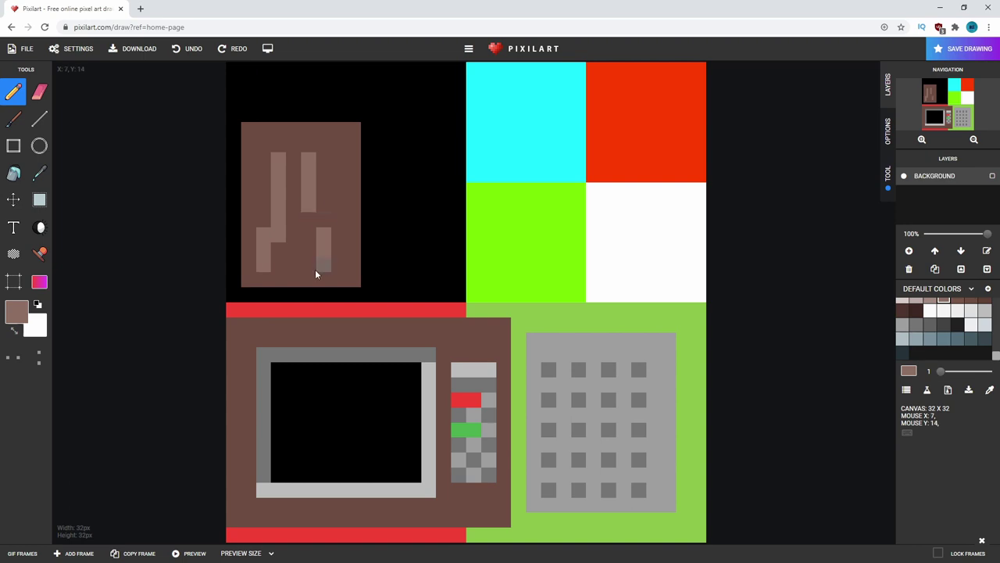
pyautogui.click(353, 174)
pyautogui.click(338, 130)
pyautogui.click(293, 279)
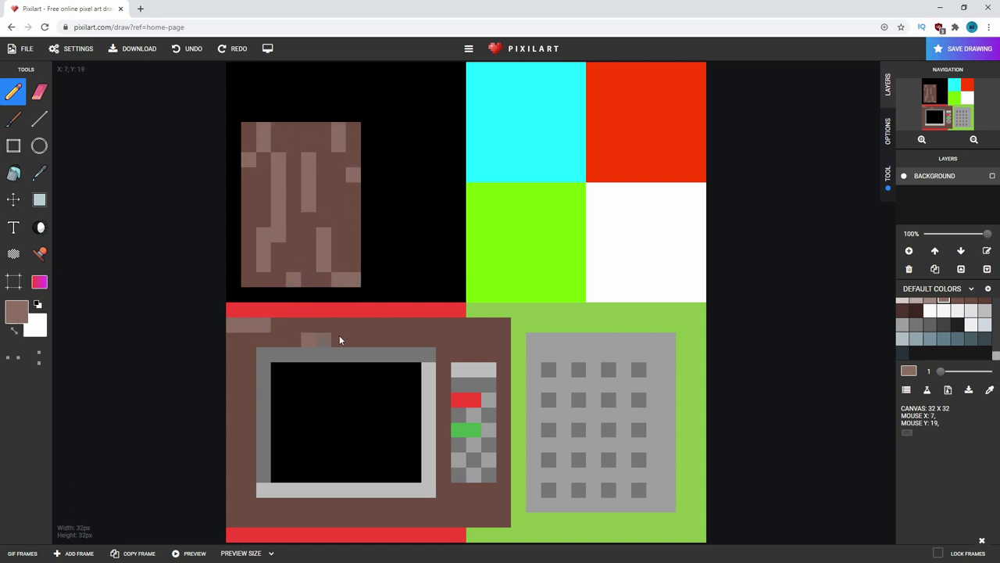
# Step: Add matching lighter brown grain to the microwave's top, bottom and left edges
pyautogui.click(368, 339)
pyautogui.moveTo(324, 519); pyautogui.dragTo(298, 519)
pyautogui.moveTo(399, 504); pyautogui.dragTo(398, 516)
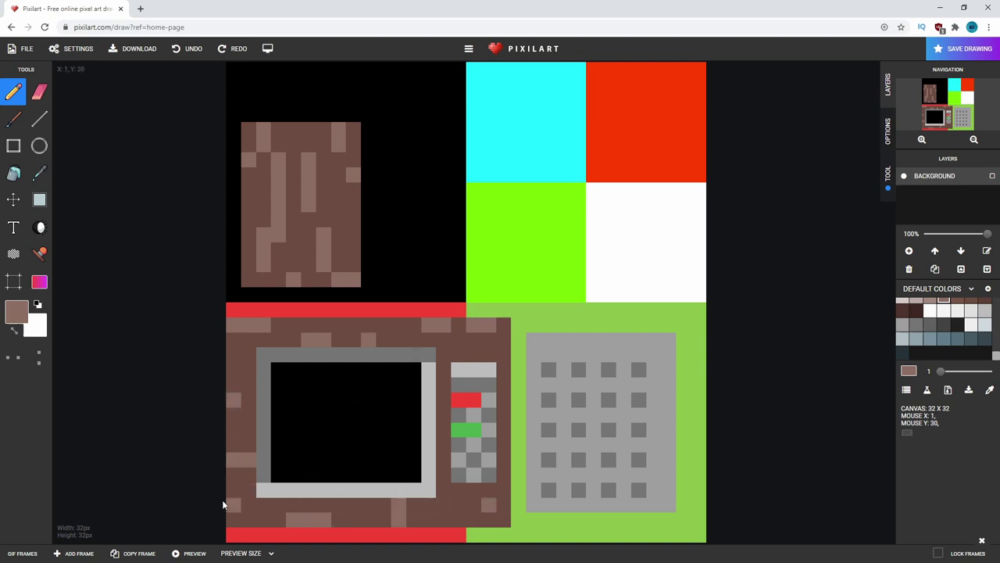
pyautogui.click(233, 357)
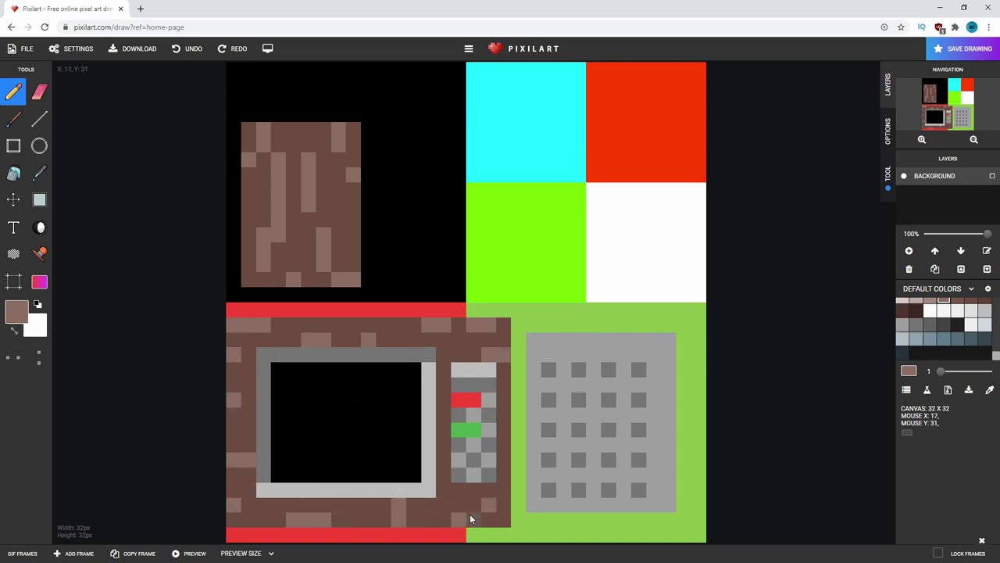
pyautogui.click(414, 520)
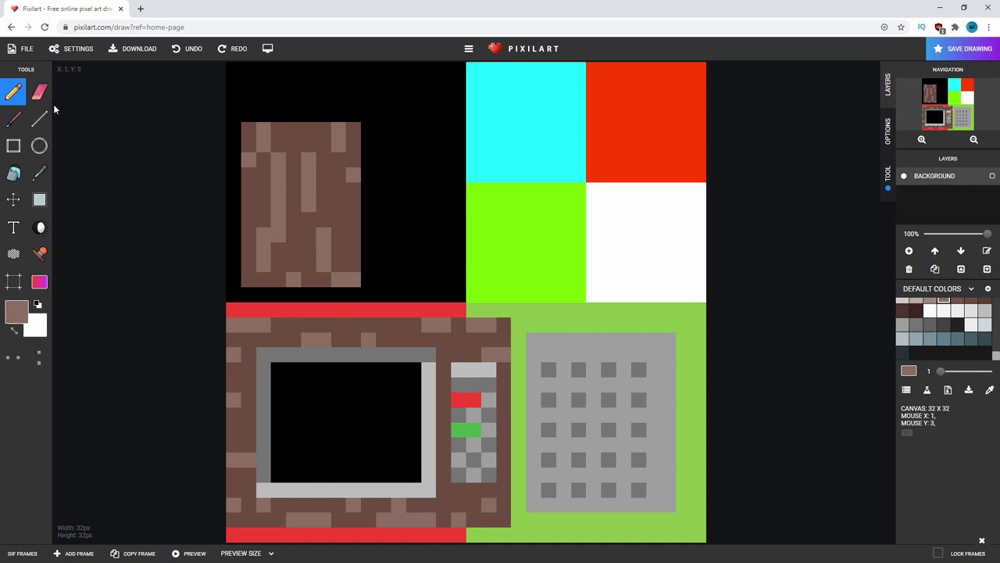
# Step: Sample the wood's dark brown and fill the black slot above the block with brown rectangles
pyautogui.click(14, 145)
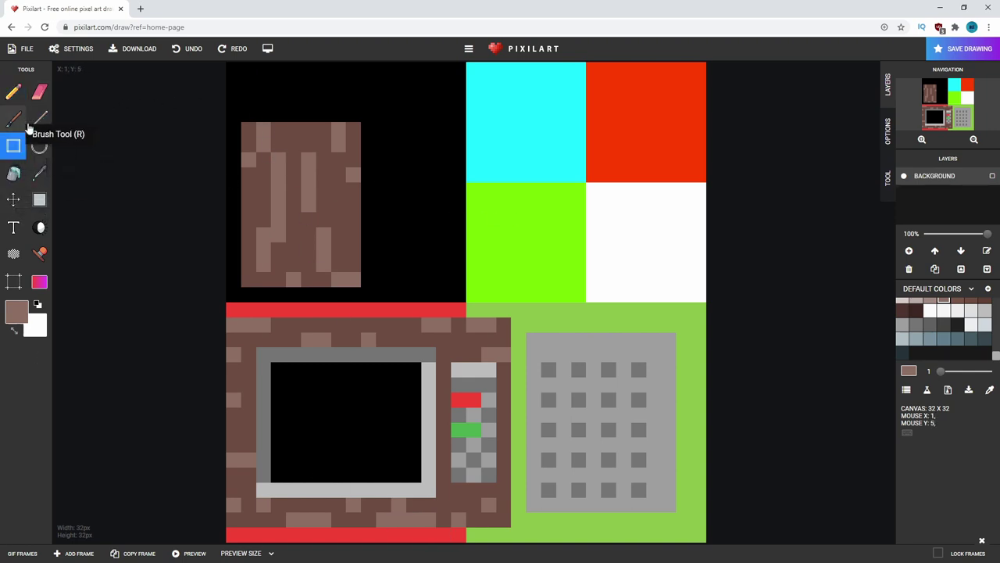
pyautogui.click(40, 172)
pyautogui.click(292, 147)
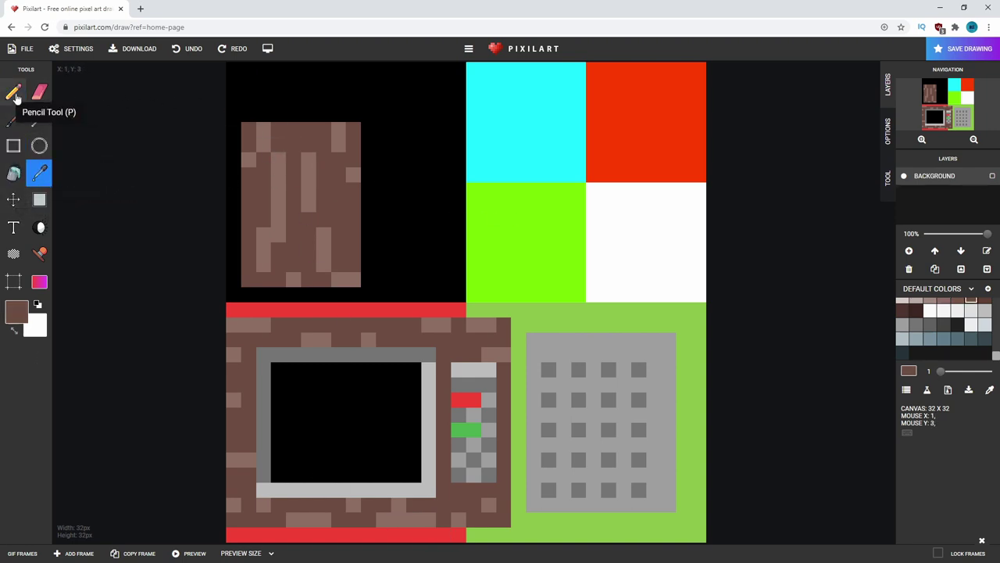
pyautogui.click(13, 145)
pyautogui.click(248, 85)
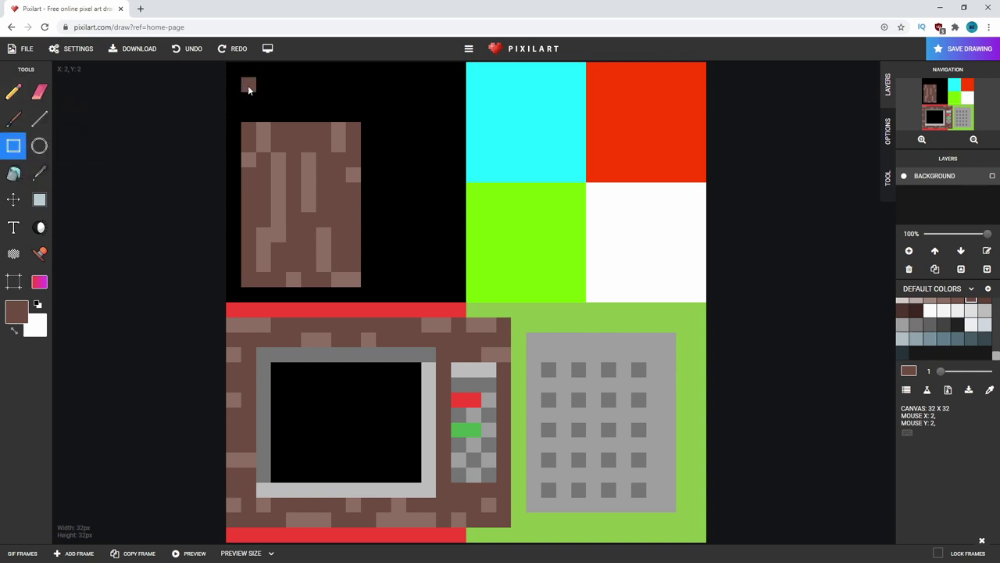
pyautogui.moveTo(248, 85); pyautogui.dragTo(352, 120)
pyautogui.click(259, 94)
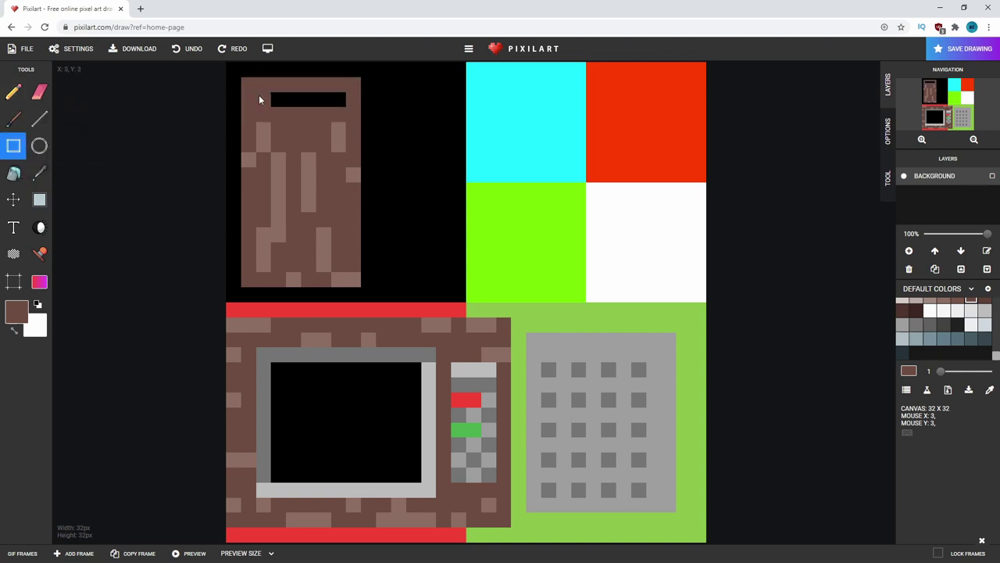
pyautogui.moveTo(260, 97); pyautogui.dragTo(352, 103)
# Step: Sample black from the background and paint over the stray pixel above the wood block
pyautogui.click(13, 92)
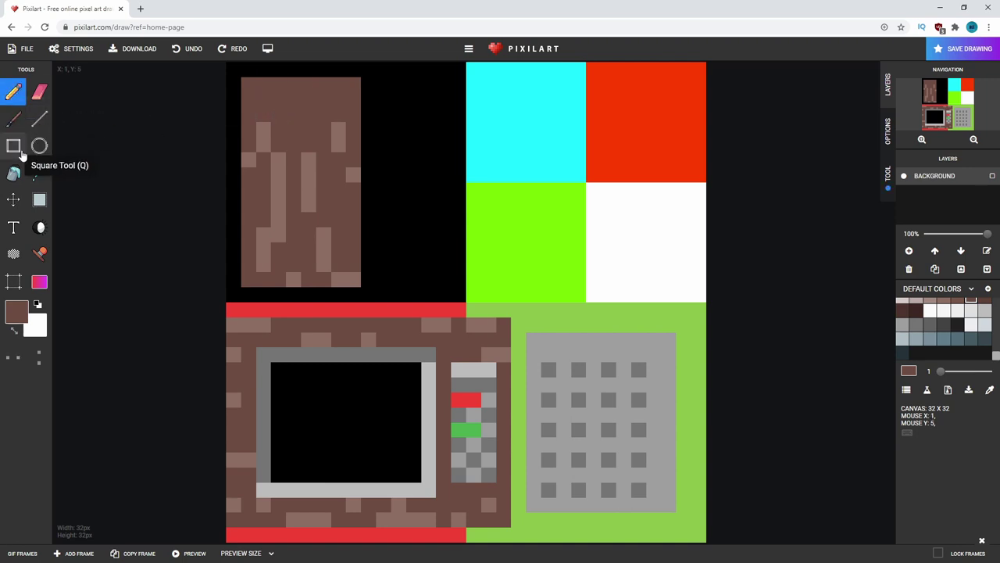
pyautogui.click(40, 172)
pyautogui.click(351, 174)
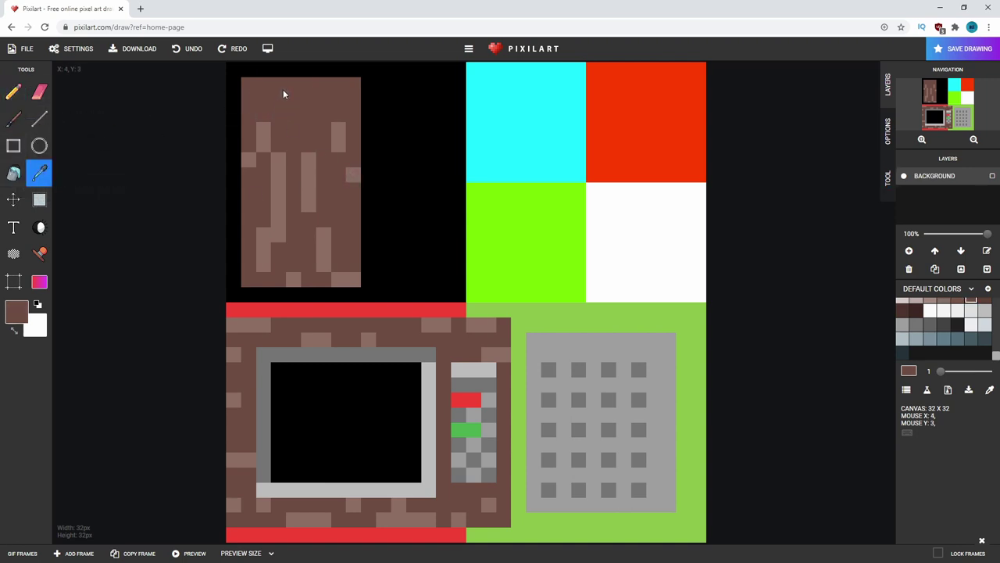
pyautogui.click(13, 92)
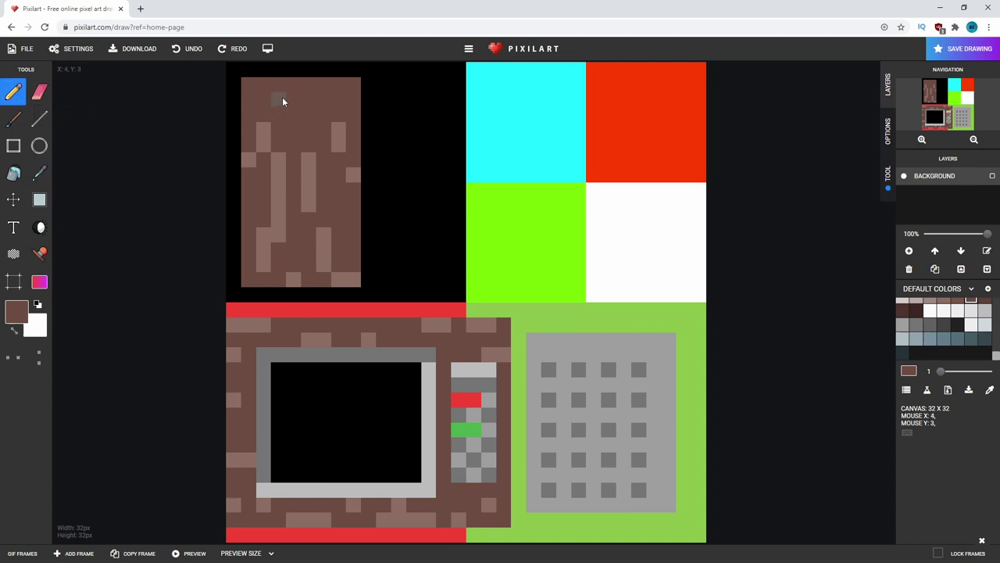
pyautogui.click(40, 173)
pyautogui.click(350, 177)
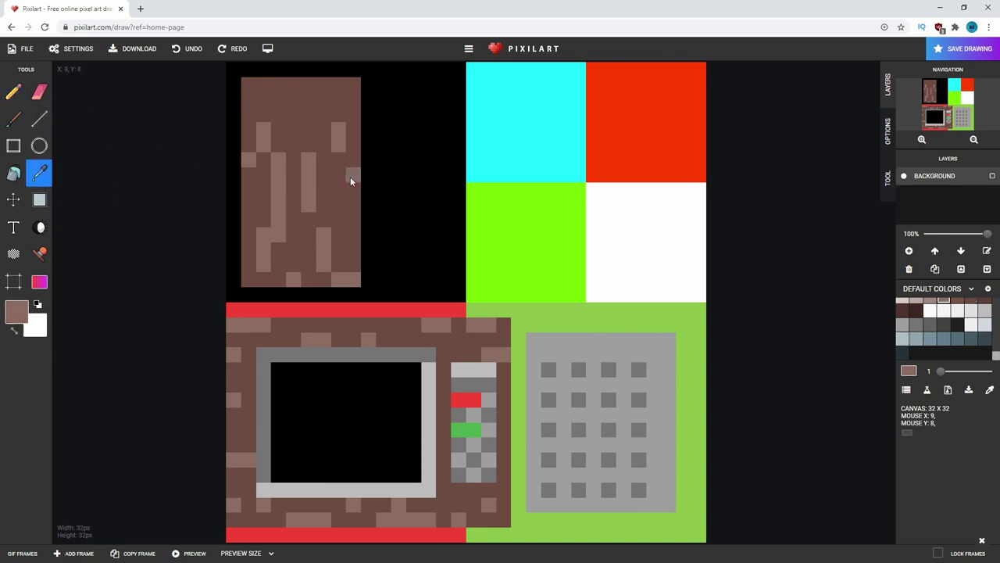
pyautogui.click(40, 118)
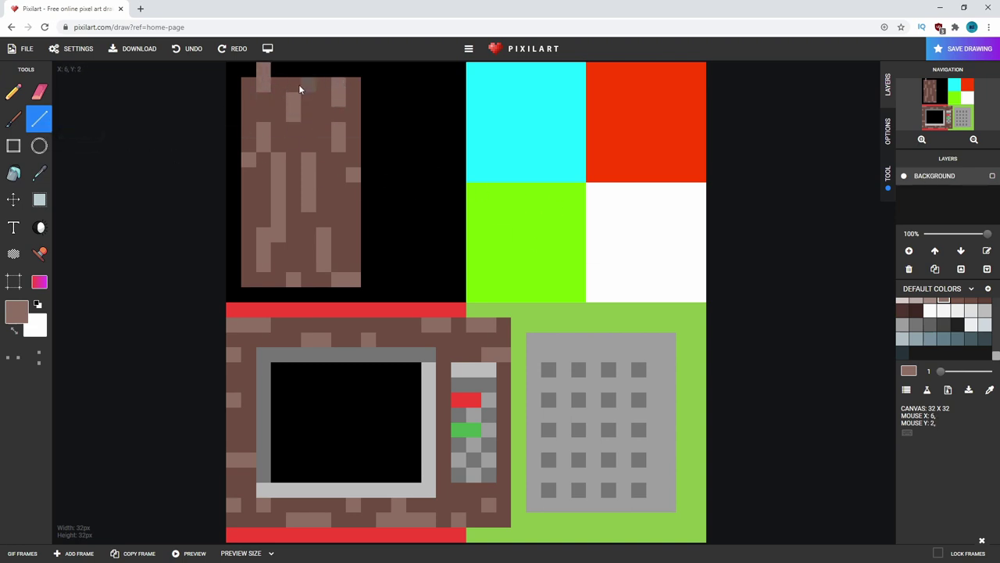
pyautogui.click(40, 173)
pyautogui.click(233, 117)
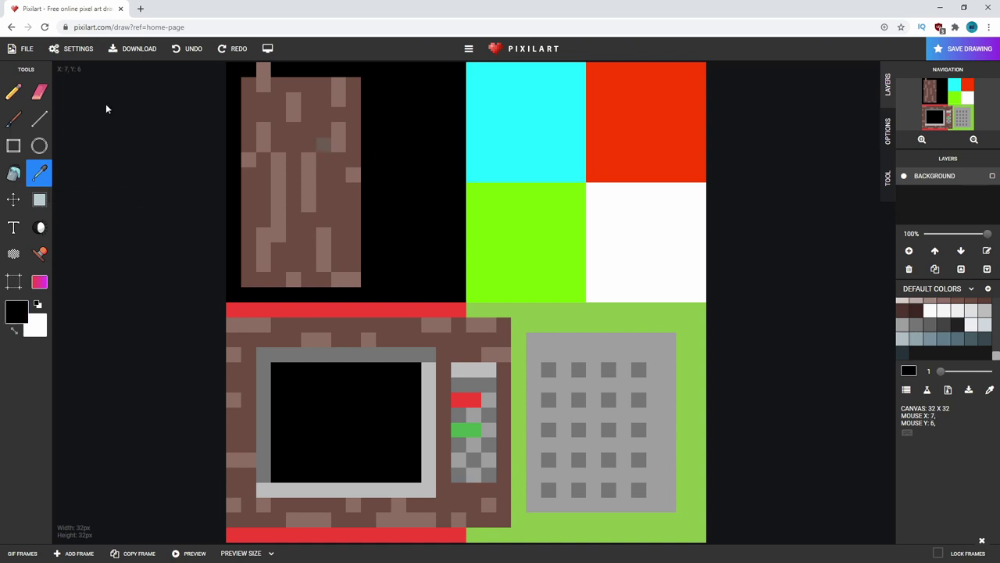
pyautogui.click(13, 92)
pyautogui.click(261, 69)
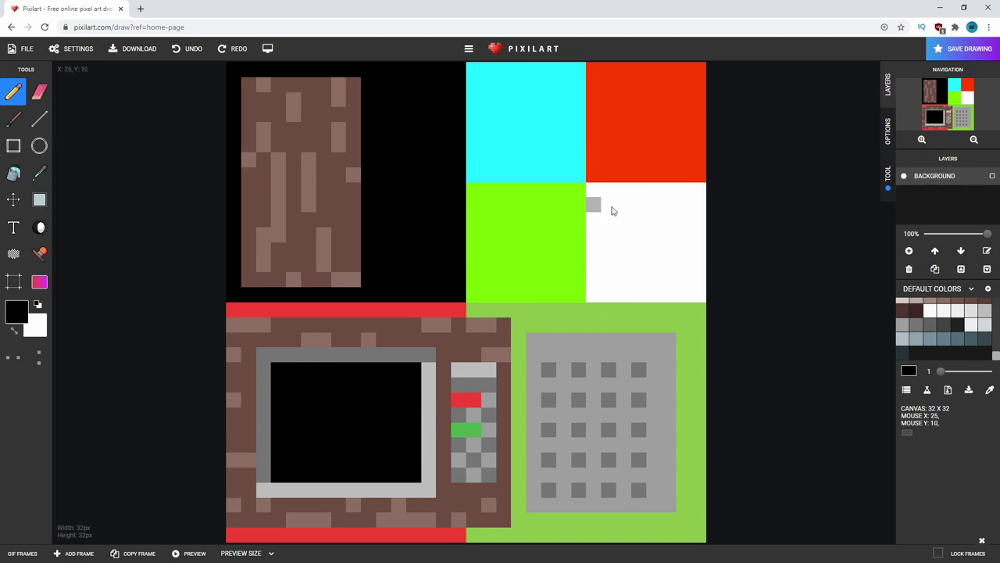
# Step: Draw four dark grey horizontal stripes across the white square with the Line tool
pyautogui.click(929, 325)
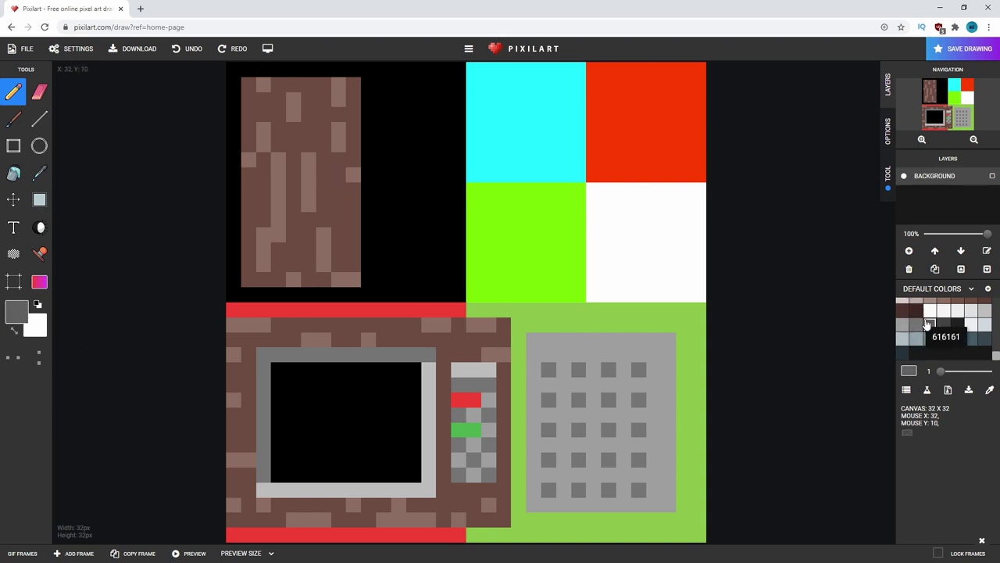
pyautogui.click(39, 117)
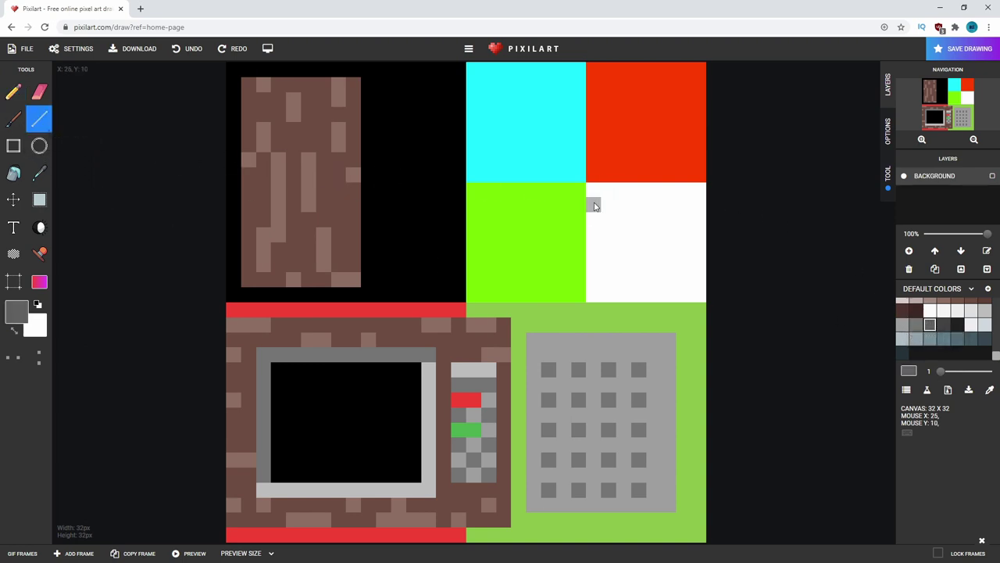
pyautogui.moveTo(594, 204); pyautogui.dragTo(707, 206)
pyautogui.moveTo(594, 235); pyautogui.dragTo(705, 234)
pyautogui.moveTo(612, 264); pyautogui.dragTo(705, 264)
pyautogui.moveTo(592, 294); pyautogui.dragTo(705, 294)
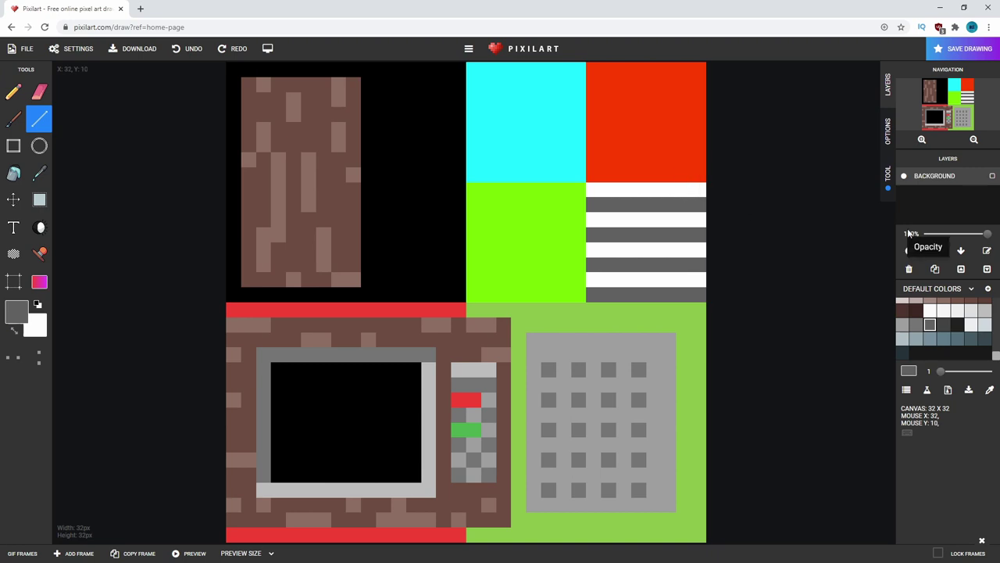
# Step: Draw three stripes in a lighter colour between the dark grey ones
pyautogui.click(958, 310)
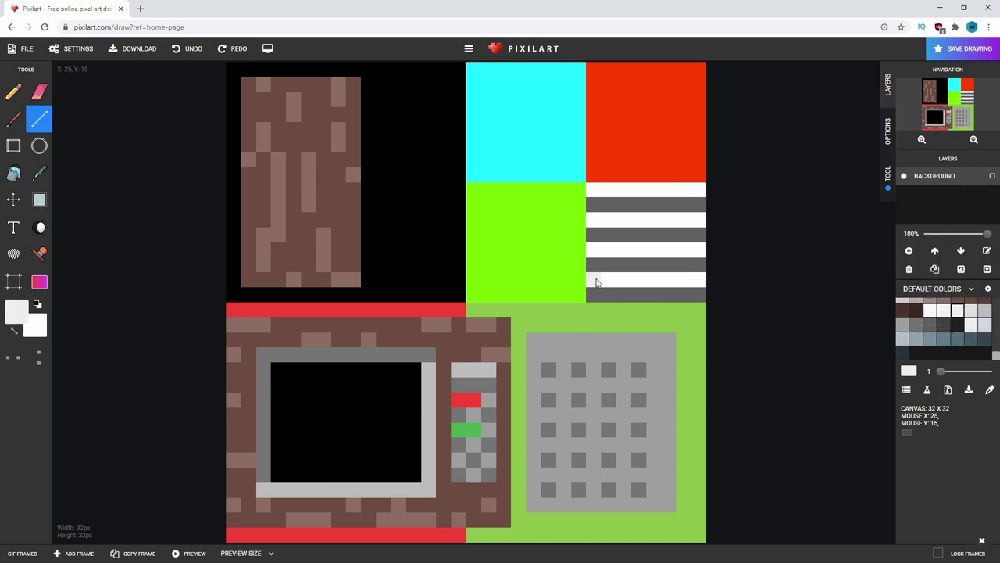
pyautogui.moveTo(592, 279); pyautogui.dragTo(706, 279)
pyautogui.moveTo(591, 250); pyautogui.dragTo(706, 250)
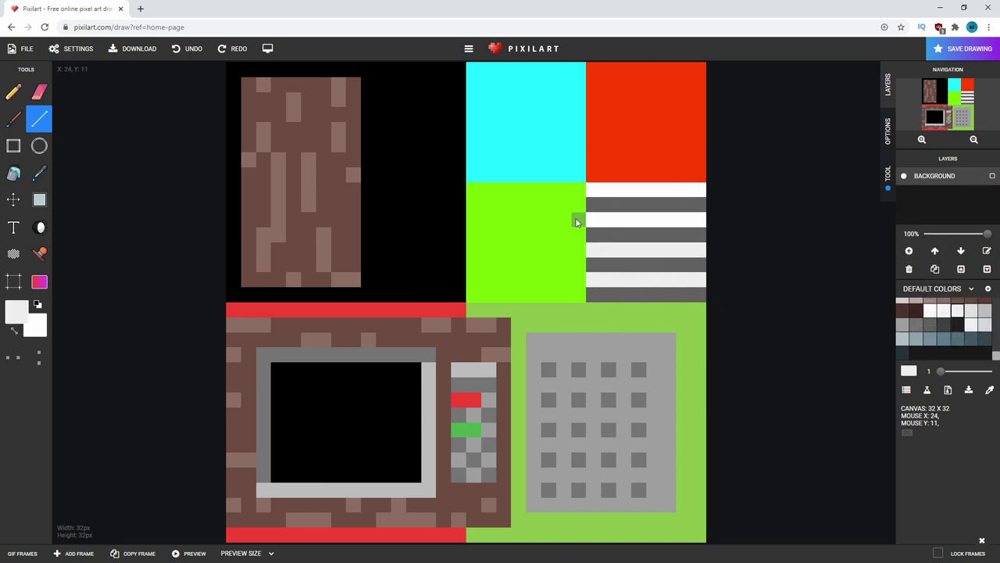
pyautogui.moveTo(590, 219); pyautogui.dragTo(706, 220)
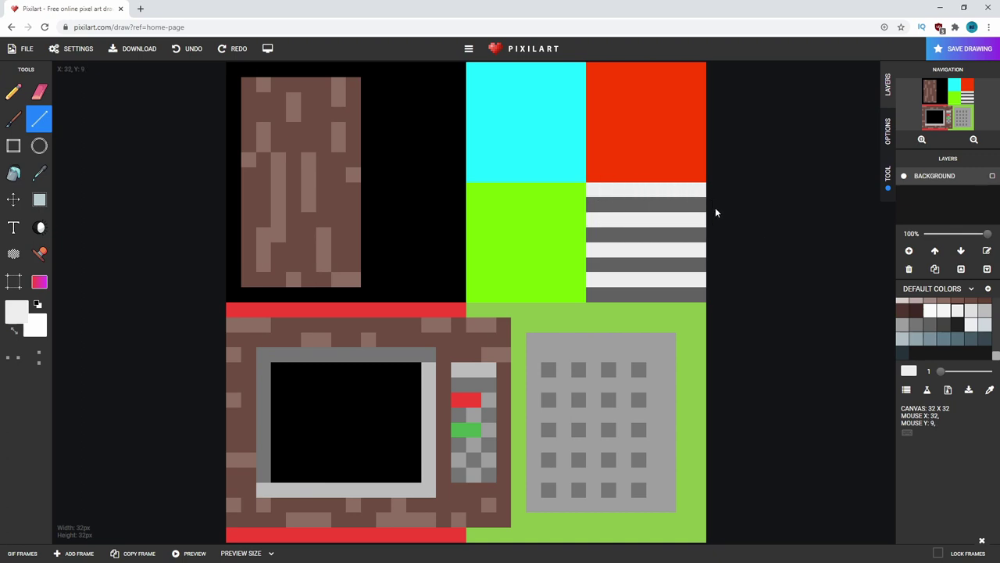
# Step: Redraw the four dark stripes in light grey
pyautogui.click(984, 310)
pyautogui.moveTo(599, 290); pyautogui.dragTo(703, 294)
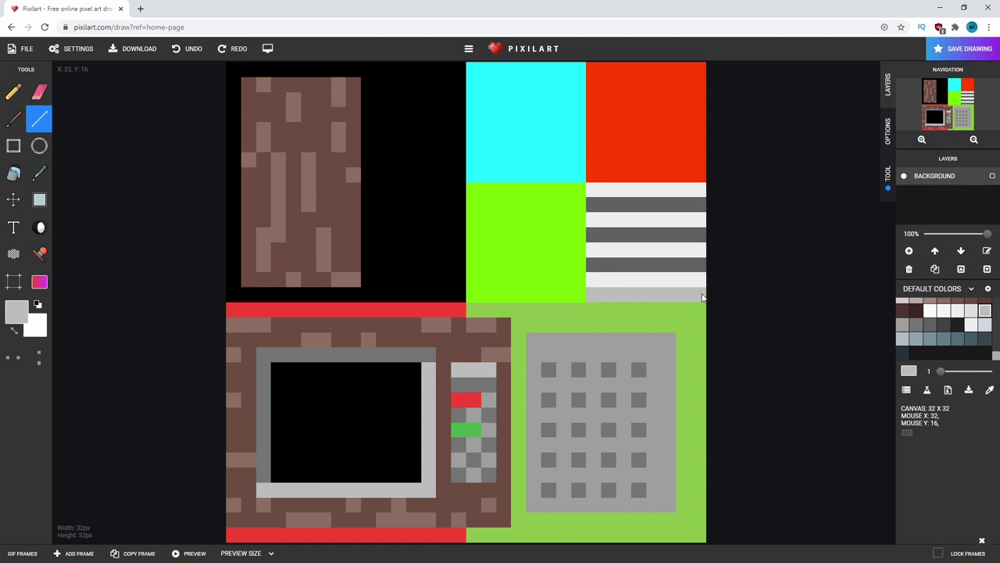
pyautogui.moveTo(594, 266); pyautogui.dragTo(706, 266)
pyautogui.moveTo(587, 233); pyautogui.dragTo(706, 235)
pyautogui.moveTo(593, 206); pyautogui.dragTo(705, 205)
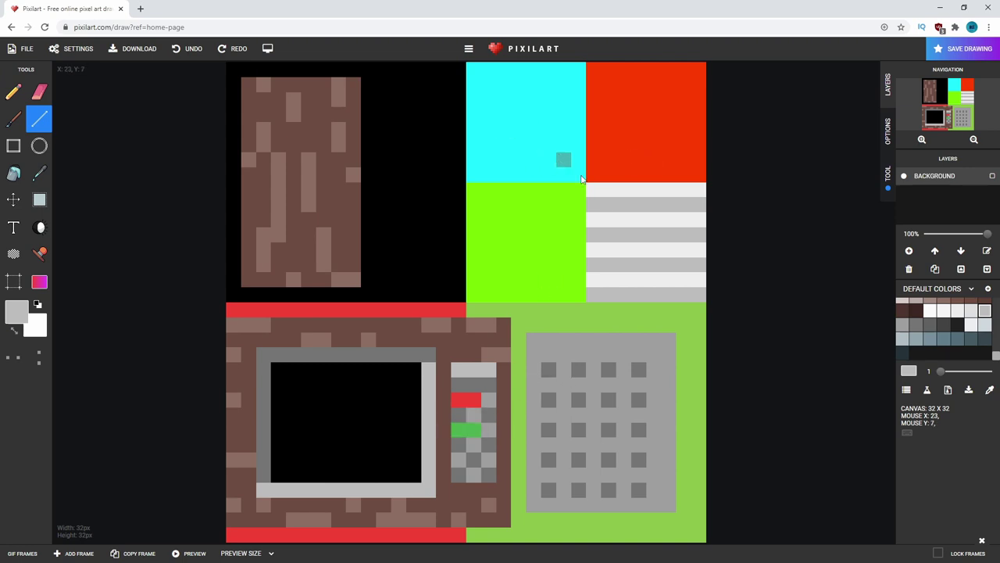
# Step: Turn the cyan square white, bucket-filling the whole square
pyautogui.click(943, 310)
pyautogui.click(534, 159)
pyautogui.click(578, 145)
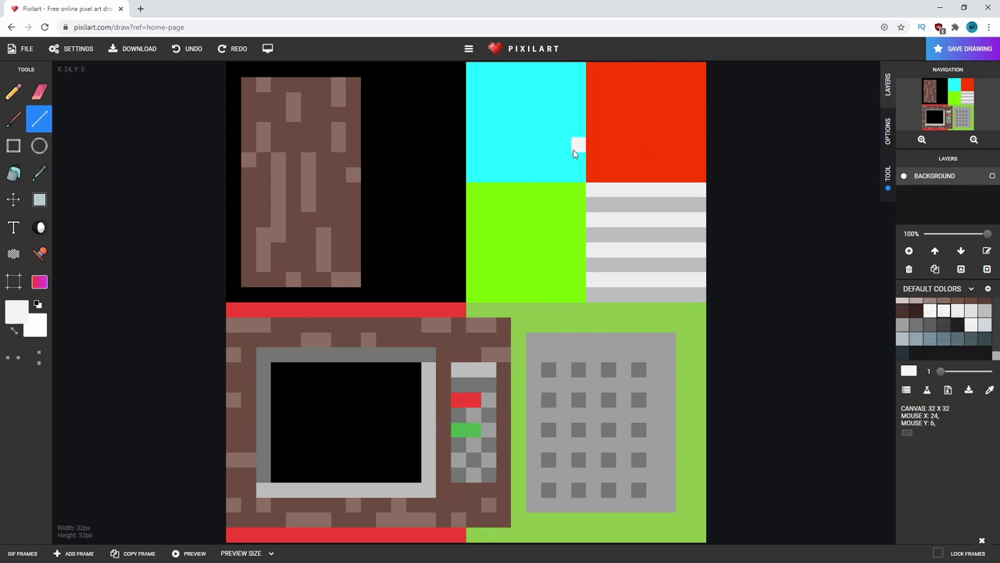
pyautogui.click(533, 114)
pyautogui.click(563, 114)
pyautogui.moveTo(505, 130); pyautogui.dragTo(504, 145)
pyautogui.moveTo(488, 99); pyautogui.dragTo(488, 84)
pyautogui.moveTo(533, 114); pyautogui.dragTo(534, 99)
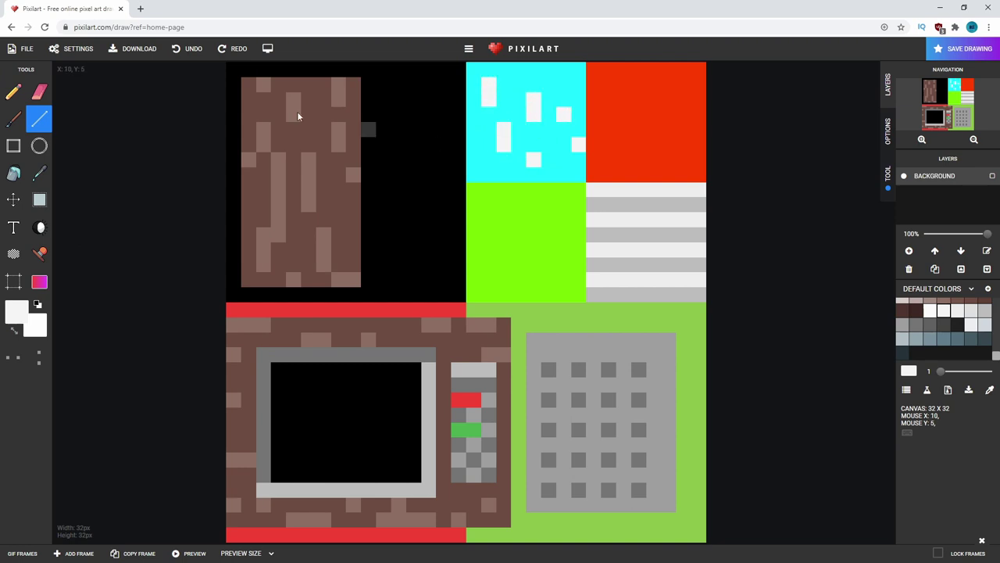
pyautogui.click(13, 172)
pyautogui.click(486, 145)
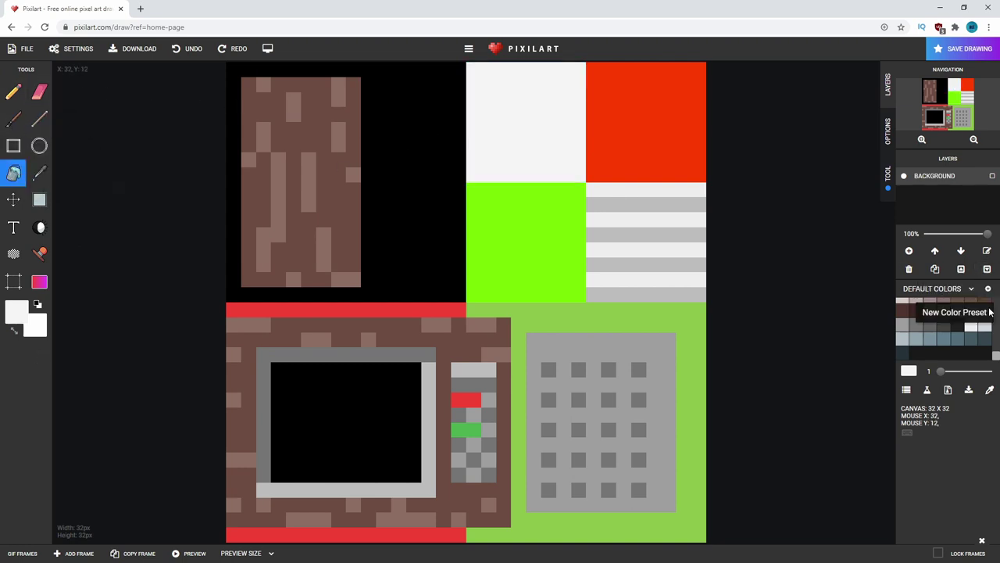
# Step: Pencil scattered grey pixels and short grey bars across the white tile
pyautogui.click(915, 324)
pyautogui.click(13, 92)
pyautogui.moveTo(489, 144); pyautogui.dragTo(504, 144)
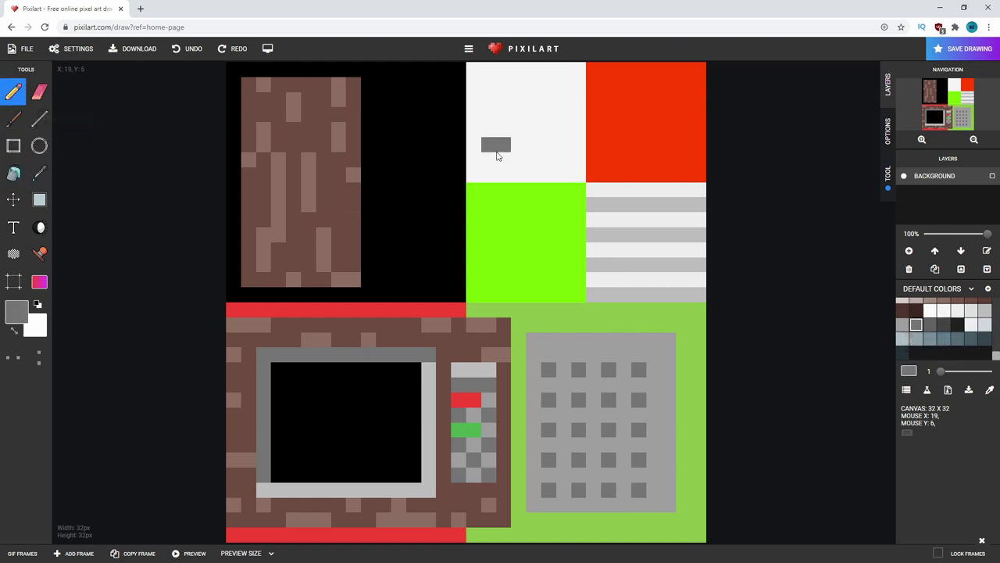
pyautogui.click(534, 129)
pyautogui.click(533, 159)
pyautogui.click(548, 159)
pyautogui.click(503, 114)
pyautogui.click(474, 84)
pyautogui.moveTo(534, 84); pyautogui.dragTo(549, 85)
pyautogui.click(578, 99)
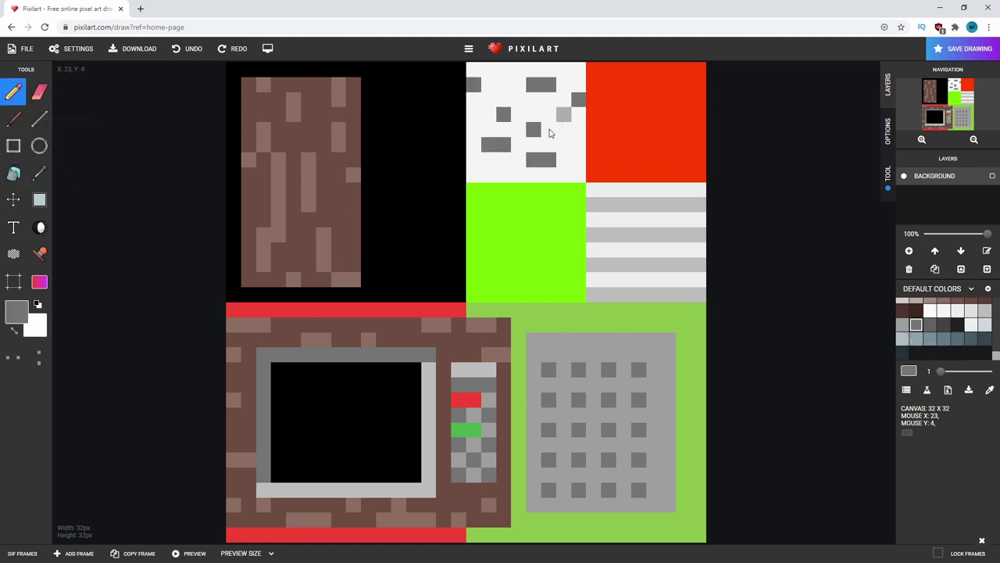
pyautogui.click(478, 176)
pyautogui.click(578, 175)
# Step: Add more grey pixels along the tile's edges and inner columns for a cobblestone look
pyautogui.click(503, 69)
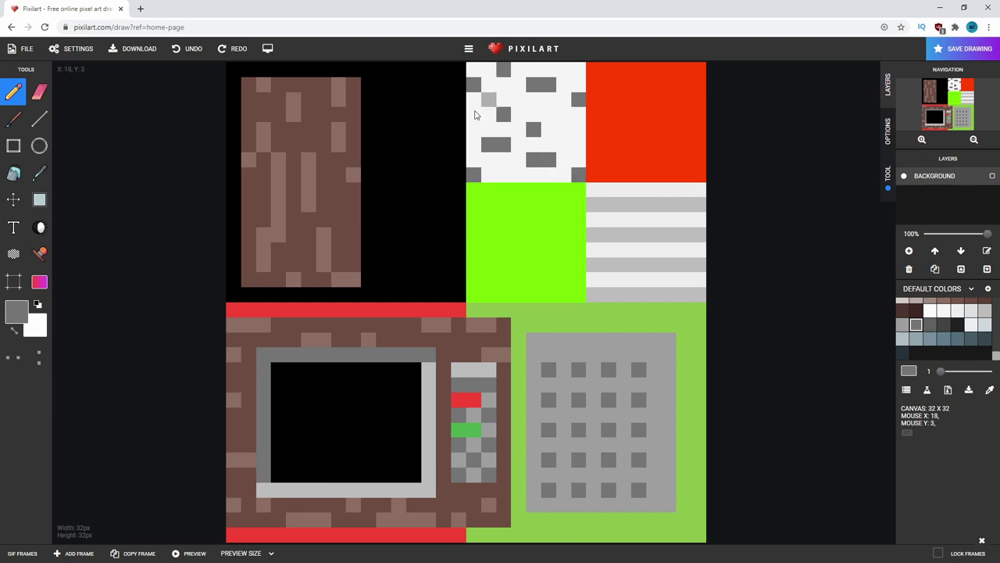
pyautogui.click(474, 114)
pyautogui.click(578, 130)
pyautogui.click(504, 175)
pyautogui.click(578, 69)
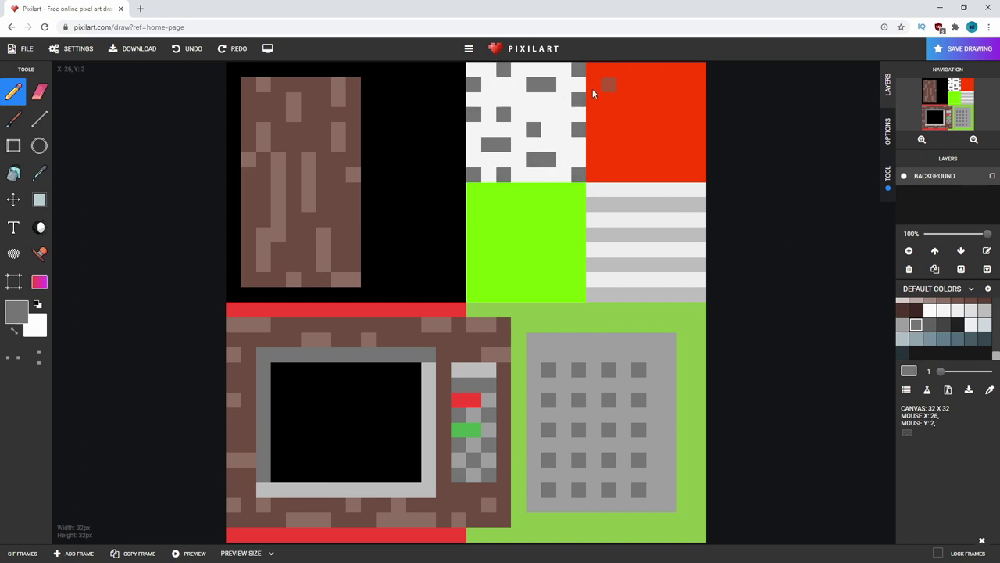
pyautogui.click(549, 114)
pyautogui.click(518, 99)
pyautogui.click(518, 145)
pyautogui.click(564, 144)
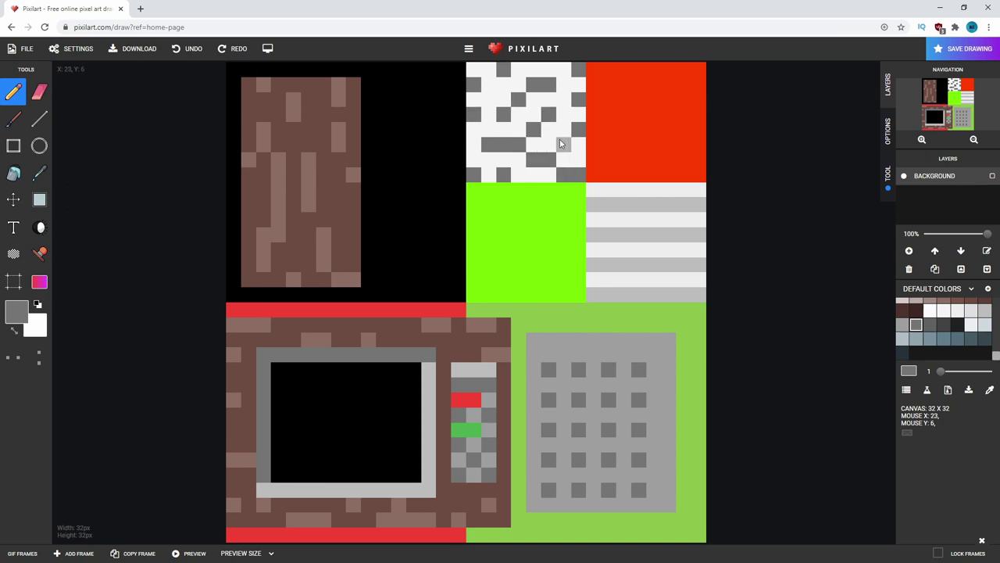
pyautogui.click(489, 114)
pyautogui.click(488, 99)
pyautogui.click(489, 159)
# Step: Set both the Download and Layers sizes to 512X512 in File > Download, then close the dialog
pyautogui.click(26, 51)
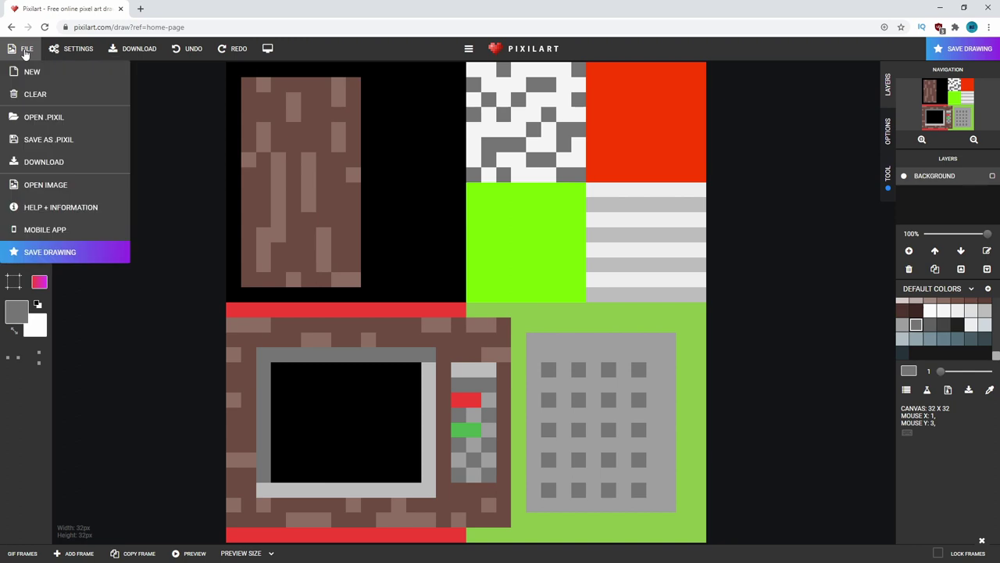
pyautogui.click(52, 163)
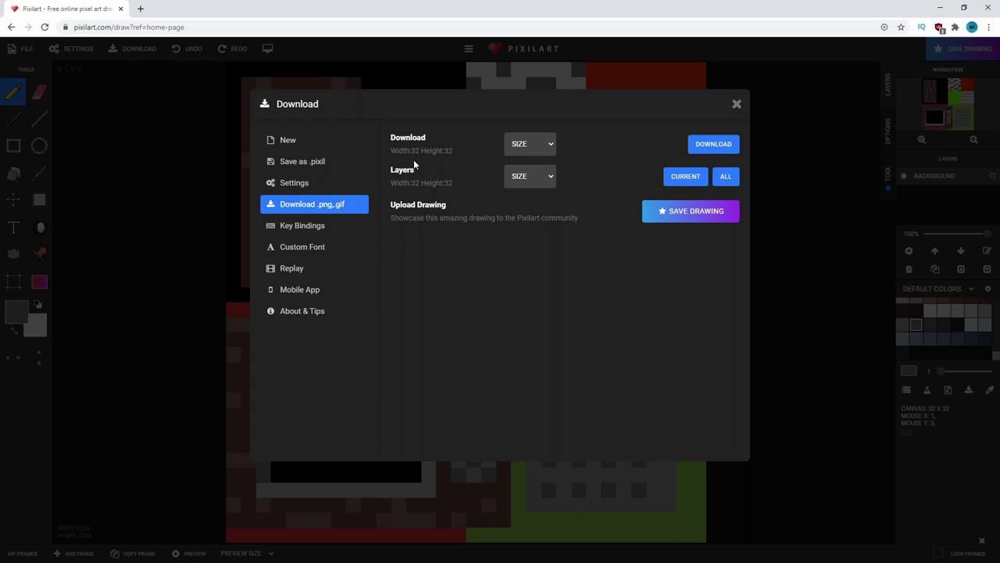
pyautogui.click(542, 151)
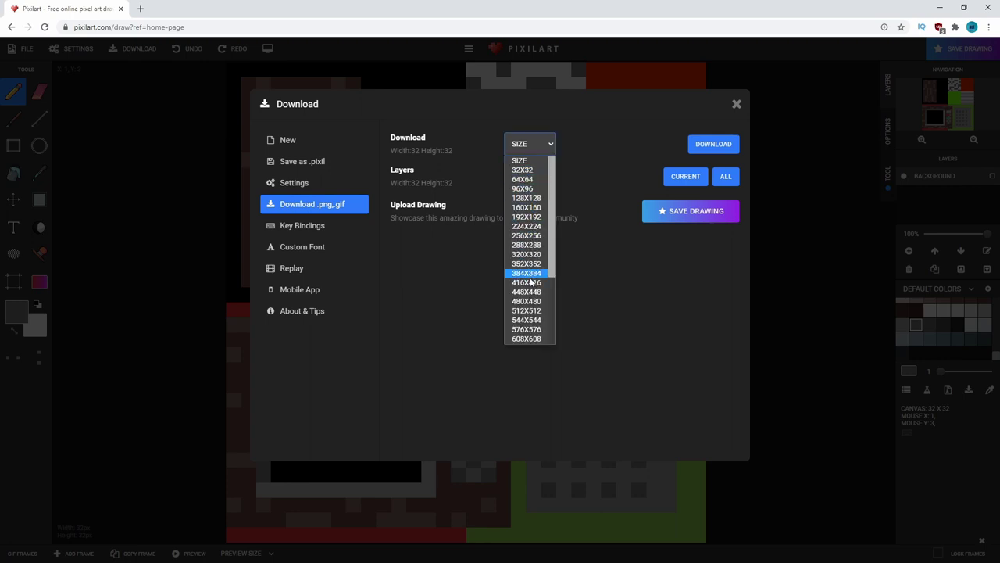
pyautogui.click(526, 310)
pyautogui.click(551, 176)
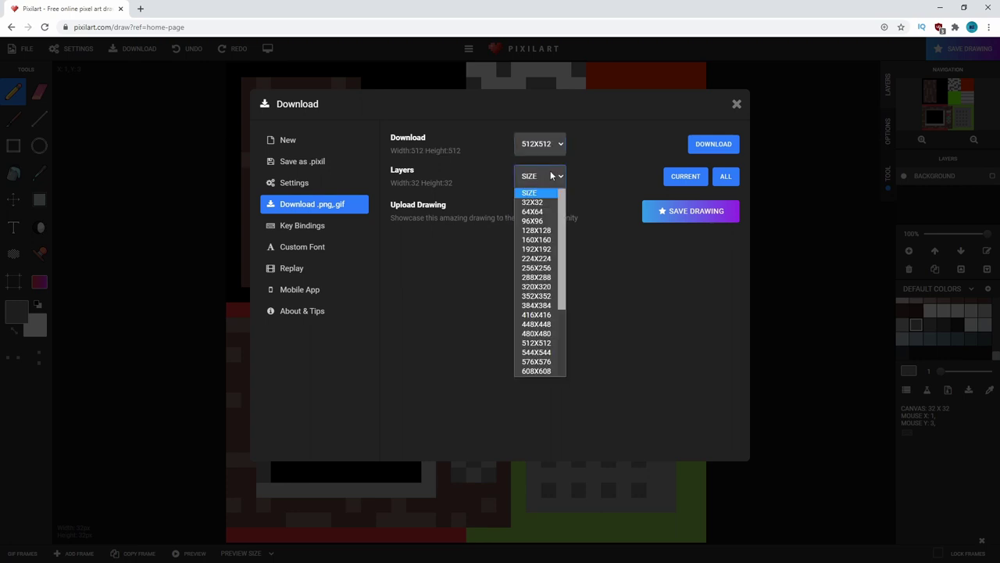
pyautogui.click(536, 343)
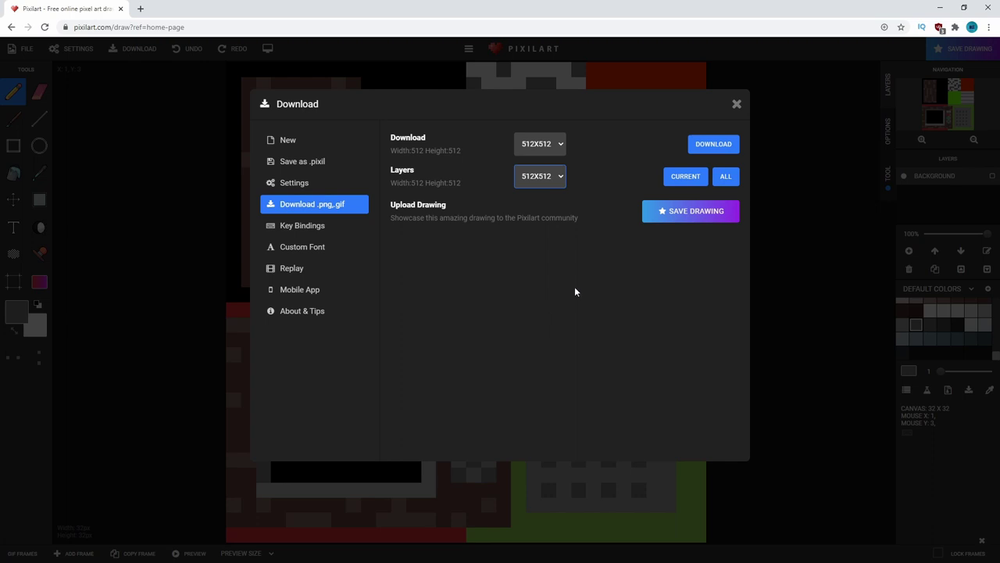
pyautogui.click(559, 179)
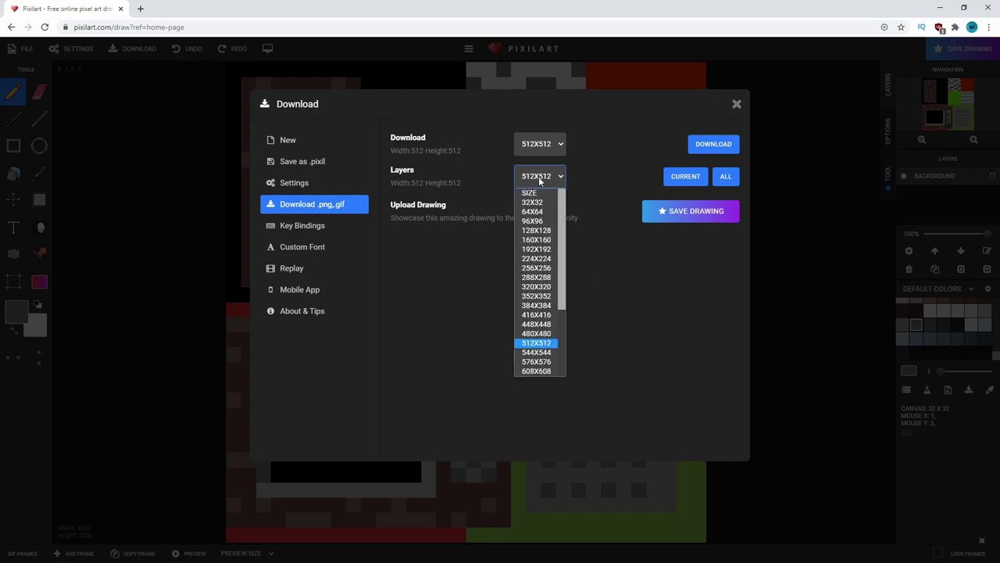
pyautogui.click(546, 344)
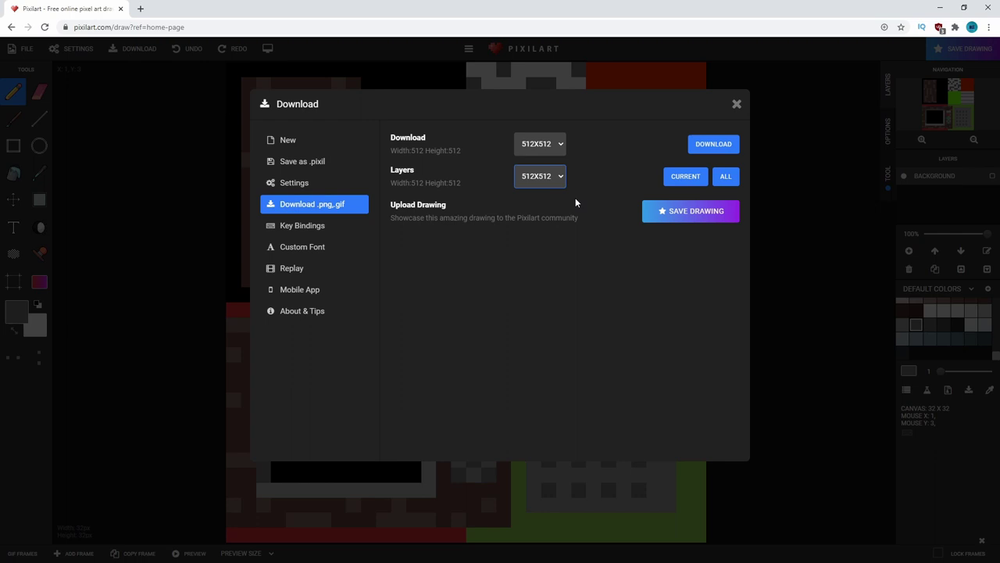
pyautogui.click(715, 151)
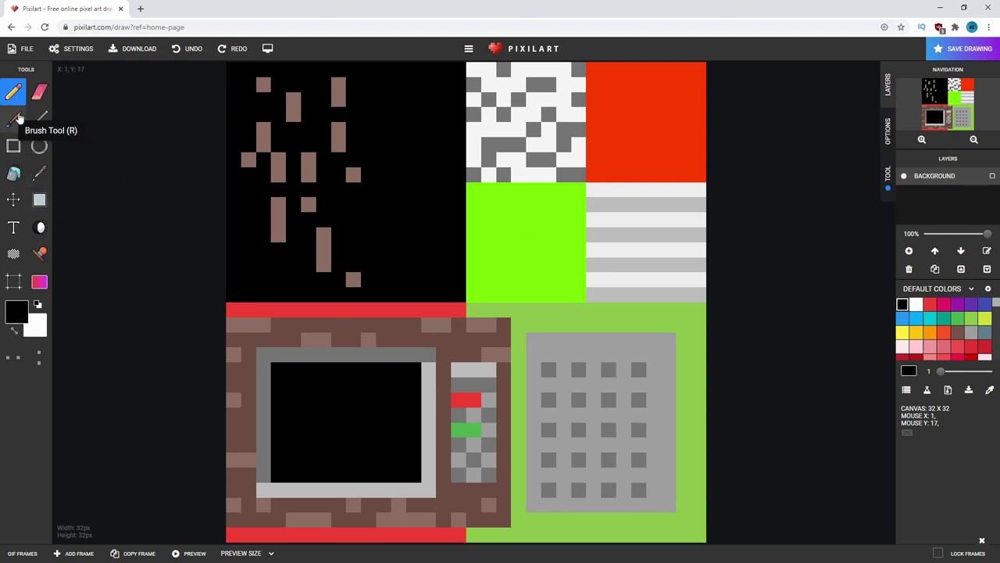
# Step: Flood-fill the red strip, brick area, frame borders and big grey rectangle black
pyautogui.click(14, 172)
pyautogui.click(400, 306)
pyautogui.click(387, 338)
pyautogui.click(399, 355)
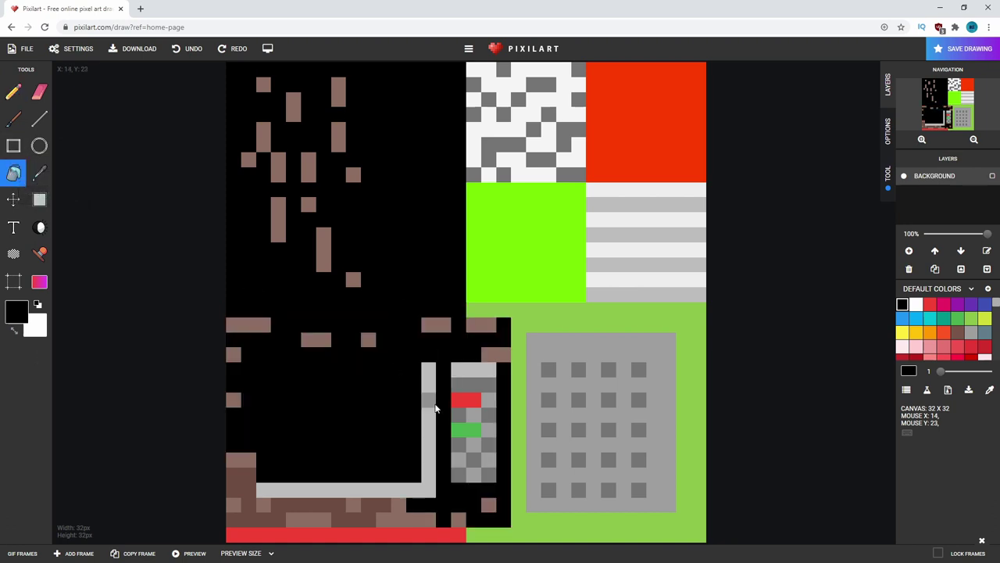
pyautogui.click(435, 408)
pyautogui.click(489, 384)
# Step: Fill a few more areas black and draw small black rectangles in the green column
pyautogui.click(473, 384)
pyautogui.click(586, 347)
pyautogui.click(578, 430)
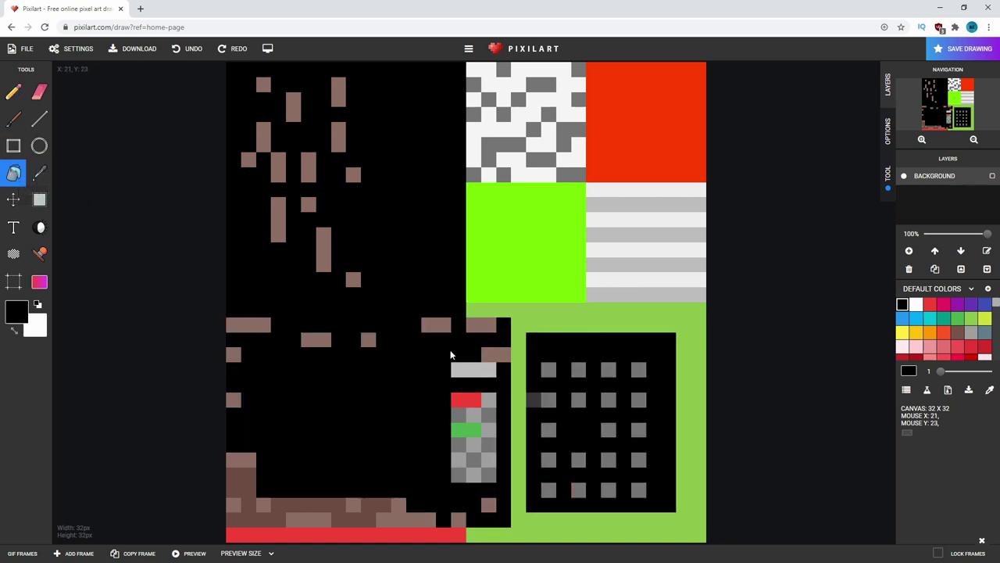
pyautogui.click(14, 147)
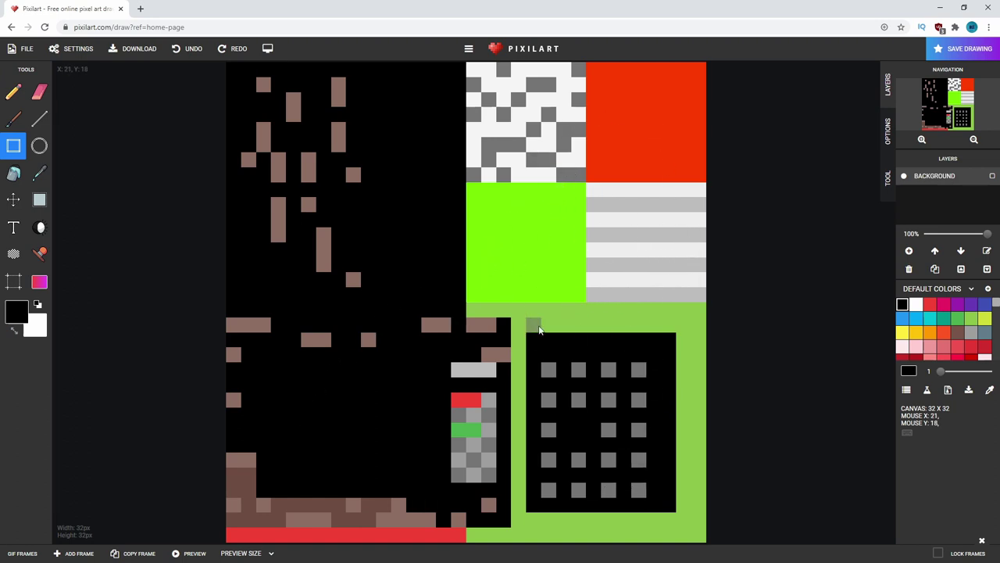
pyautogui.moveTo(523, 361); pyautogui.dragTo(519, 386)
# Step: Add black pixels along the top of the green strip
pyautogui.moveTo(548, 325); pyautogui.dragTo(549, 310)
pyautogui.click(624, 325)
pyautogui.click(683, 325)
# Step: Paint the grid's grey squares black and download the drawing as a 512X512 PNG
pyautogui.moveTo(639, 489)
pyautogui.mouseDown()
pyautogui.moveTo(637, 365)
pyautogui.moveTo(623, 381)
pyautogui.moveTo(544, 370)
pyautogui.moveTo(608, 400)
pyautogui.mouseUp()
pyautogui.hotkey('ctrl', 's')
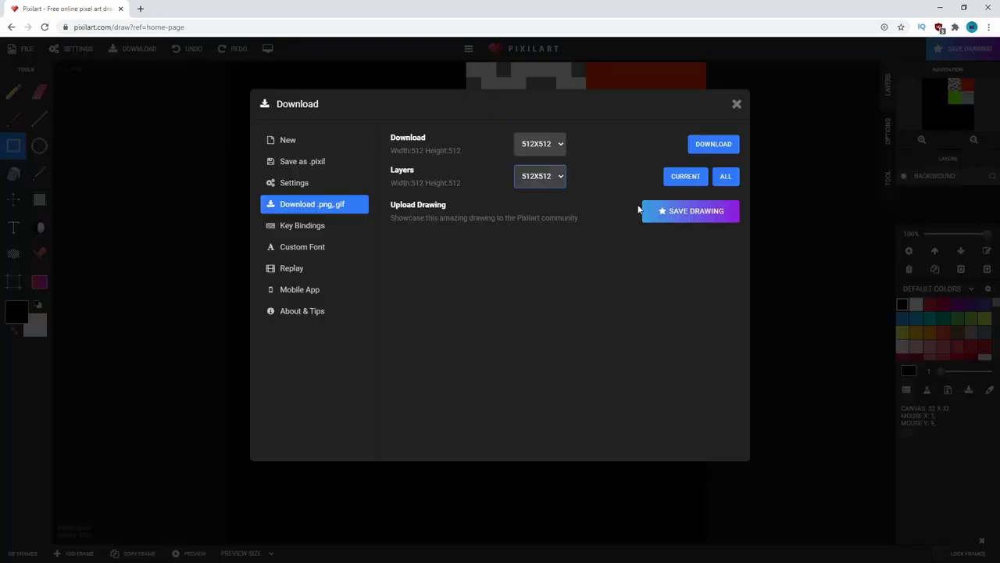
pyautogui.click(723, 143)
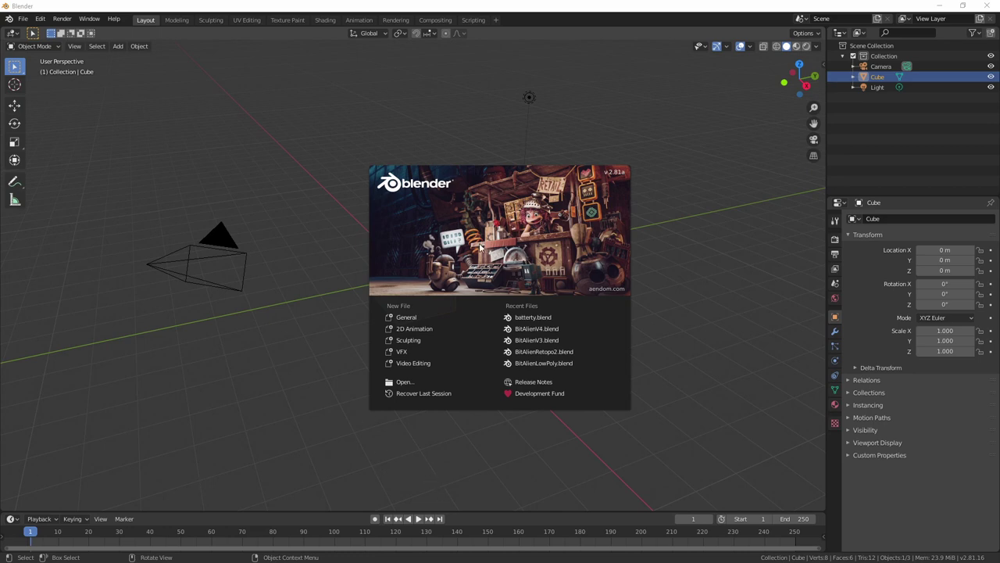
# Step: Start a new General file and select the light among the default objects
pyautogui.click(411, 320)
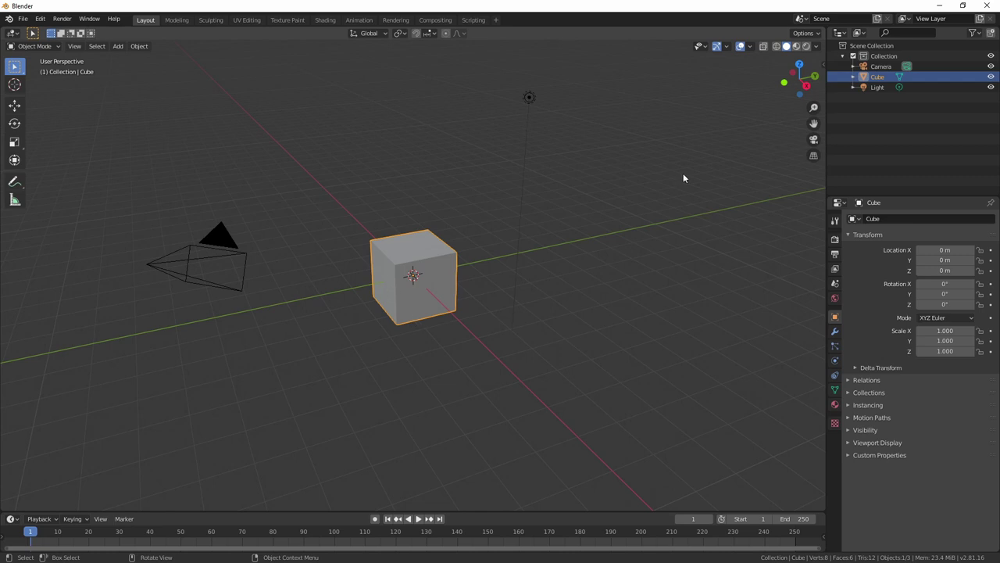
pyautogui.click(185, 274)
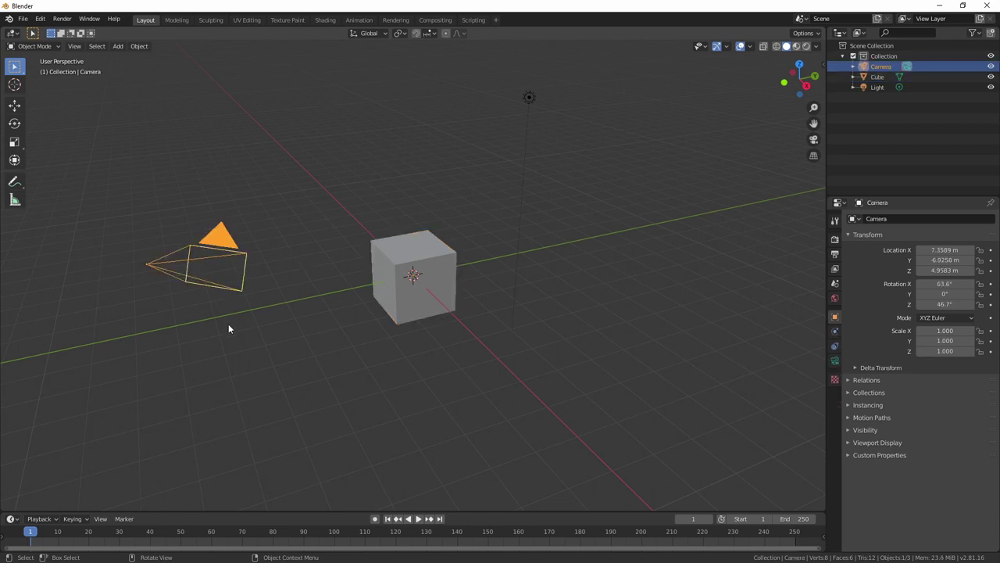
pyautogui.click(535, 99)
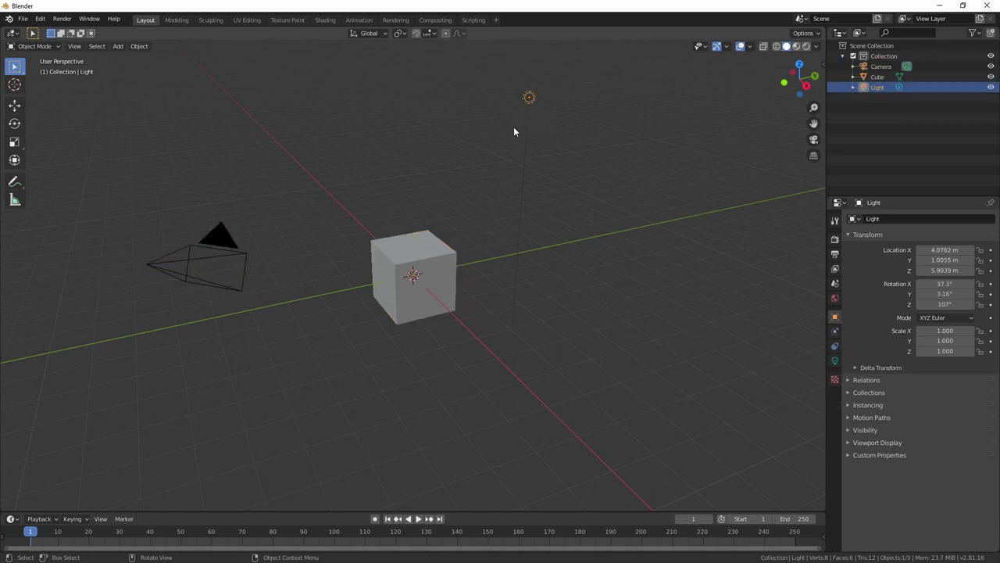
pyautogui.click(425, 271)
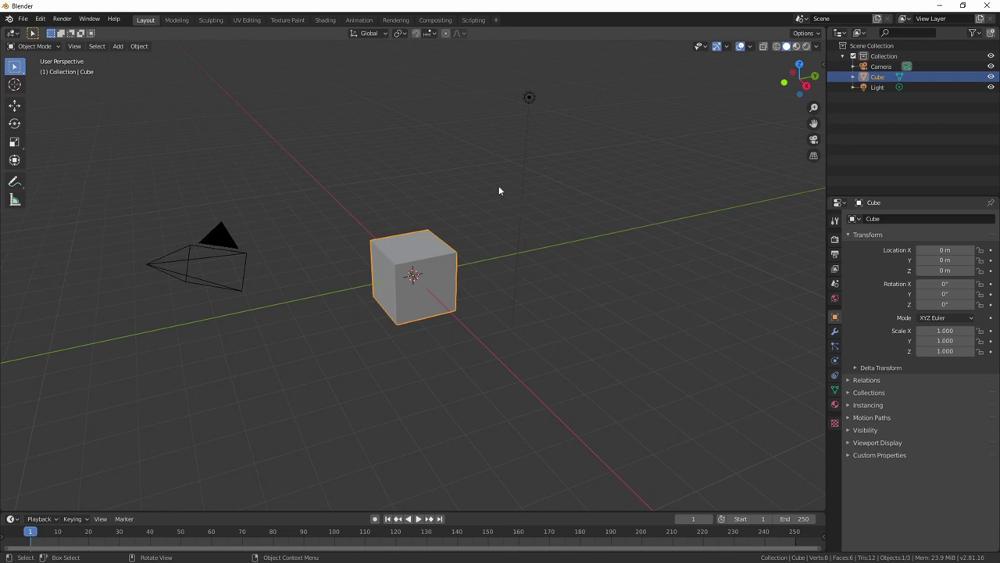
pyautogui.click(530, 98)
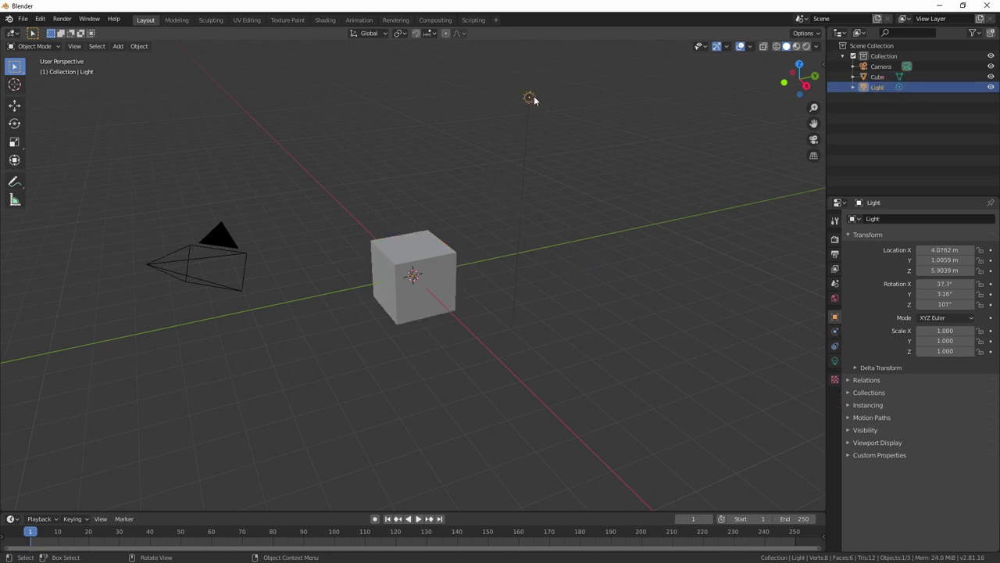
pyautogui.click(226, 257)
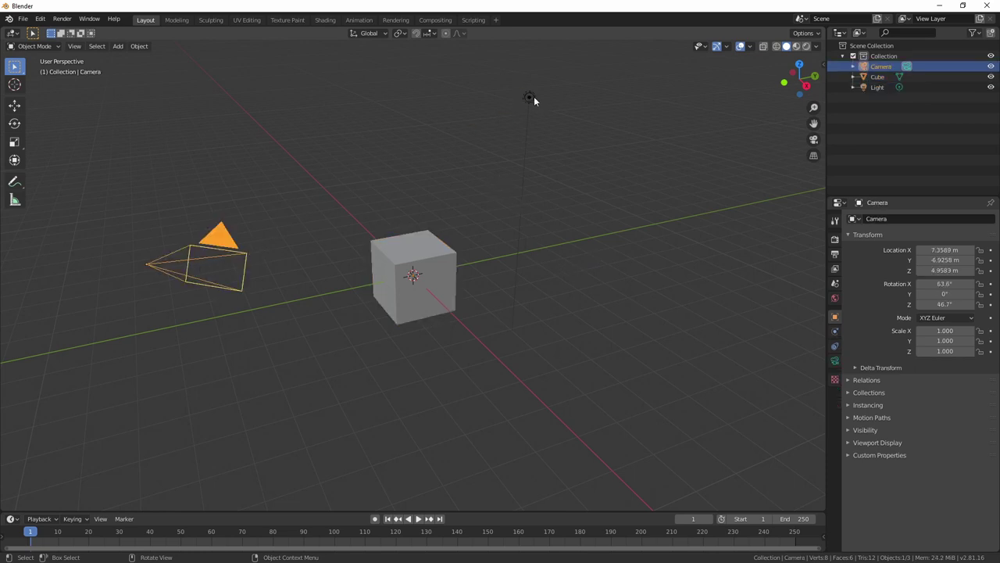
pyautogui.click(531, 98)
pyautogui.click(428, 256)
pyautogui.click(198, 270)
pyautogui.click(530, 98)
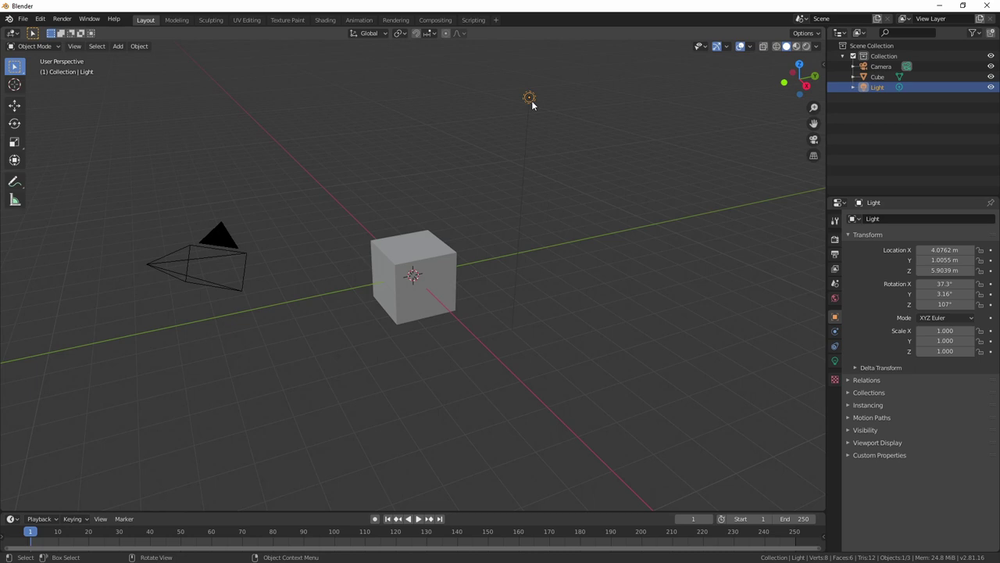
# Step: Delete the light, then the camera, with X > Delete
pyautogui.press('x')
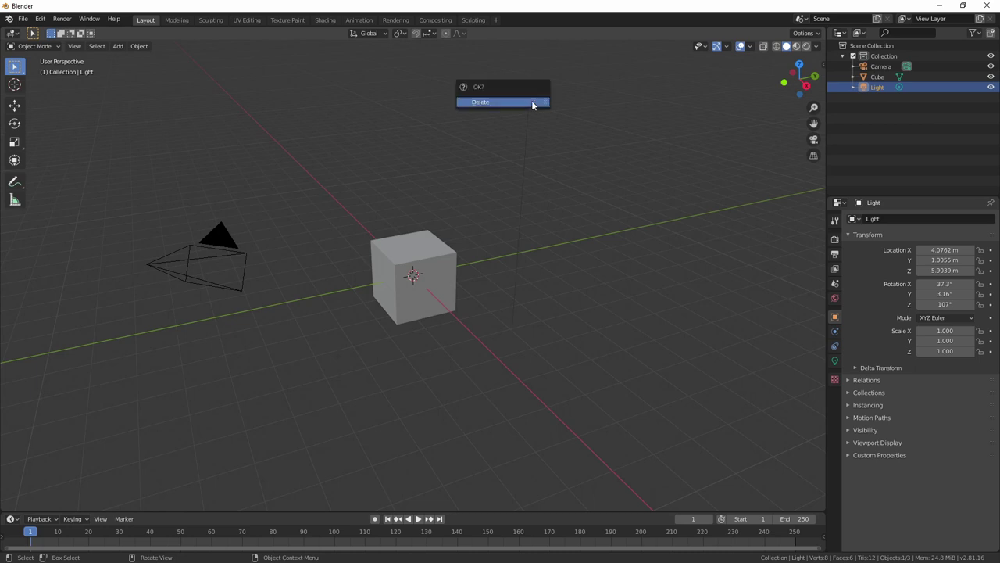
pyautogui.click(513, 103)
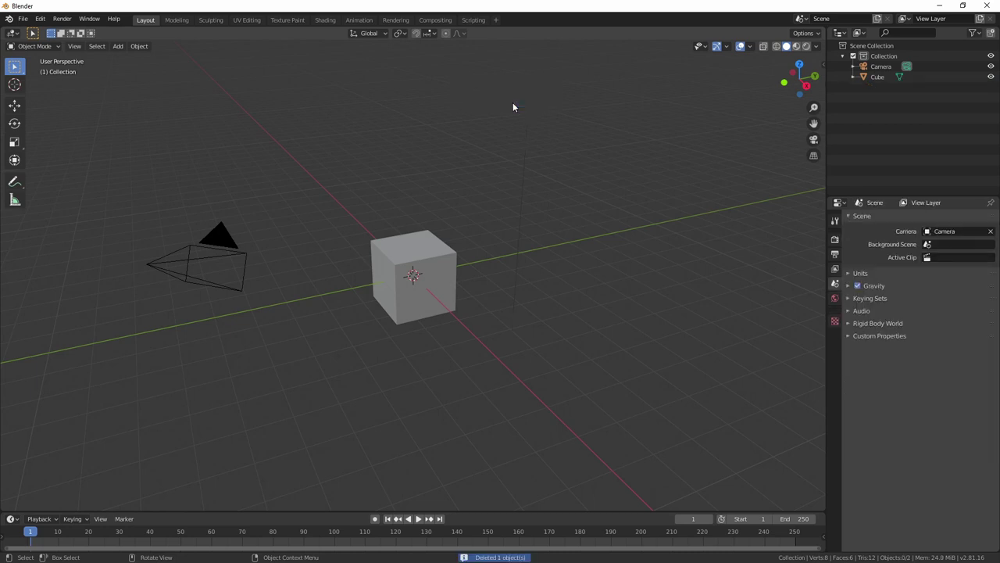
pyautogui.click(233, 261)
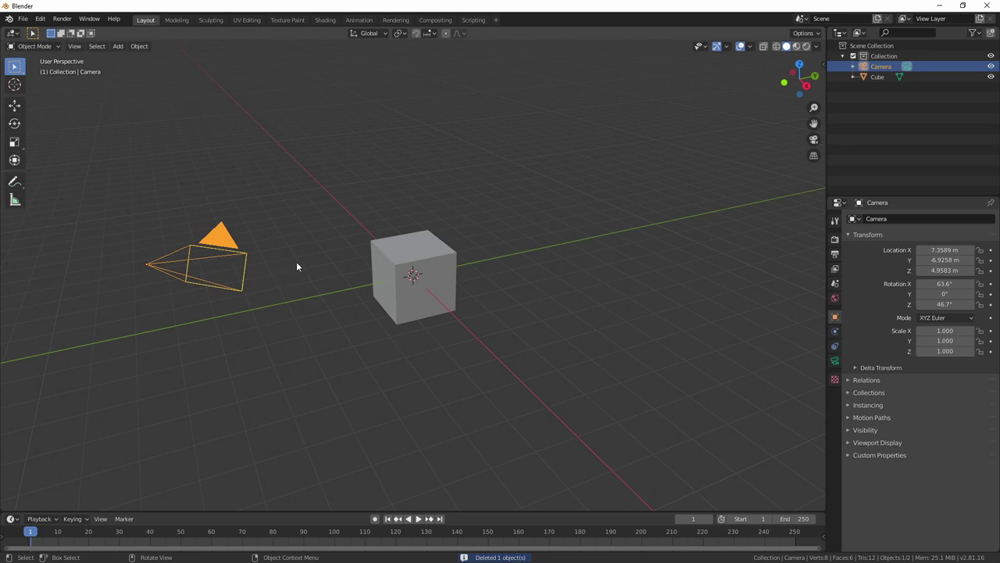
pyautogui.press('x')
pyautogui.click(297, 263)
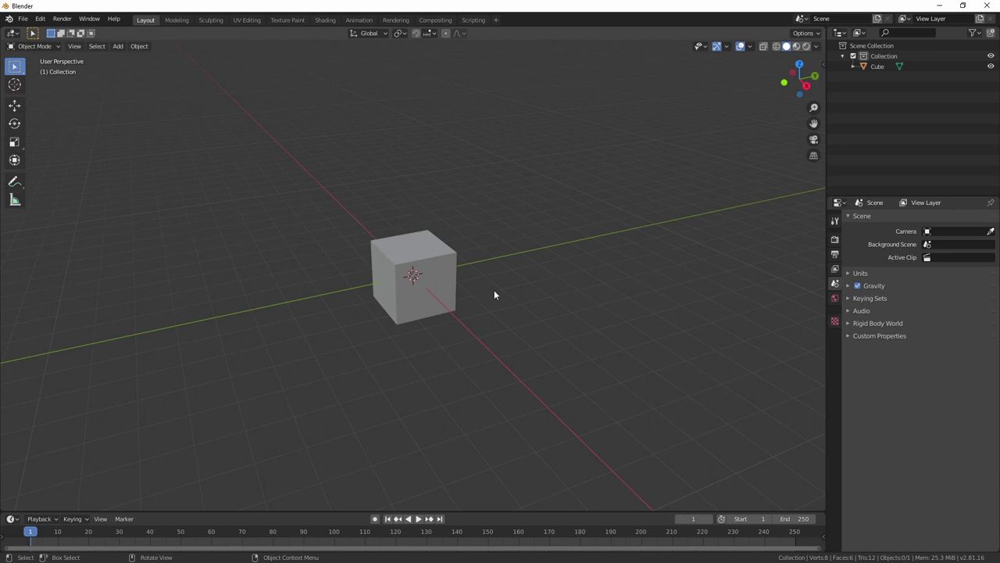
# Step: Orbit and zoom around the cube, then check the front, top and right numpad views
pyautogui.moveTo(544, 310); pyautogui.dragTo(460, 296, button='middle')
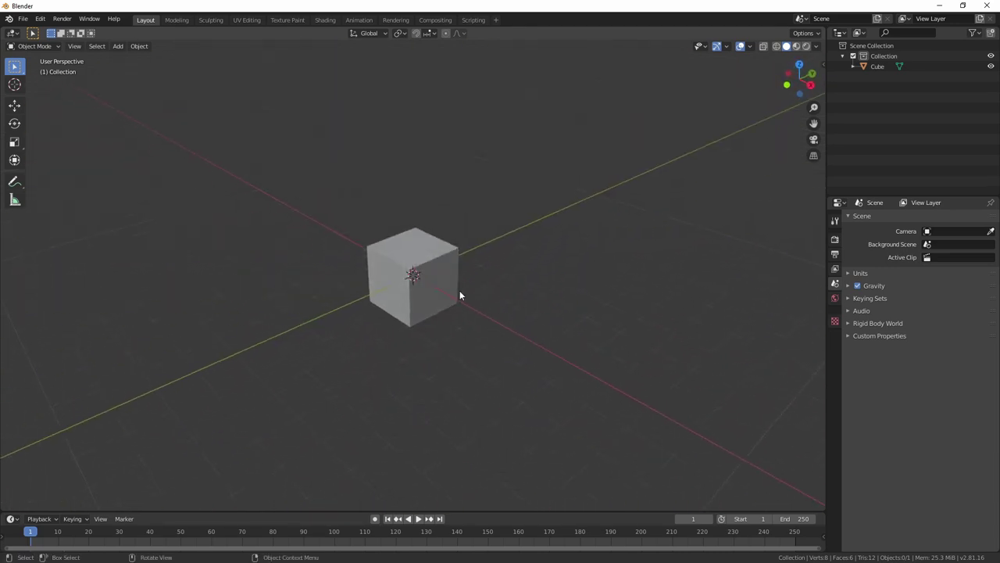
pyautogui.scroll(-5, 438, 288)
pyautogui.scroll(5, 438, 287)
pyautogui.scroll(-3, 452, 286)
pyautogui.scroll(2, 461, 282)
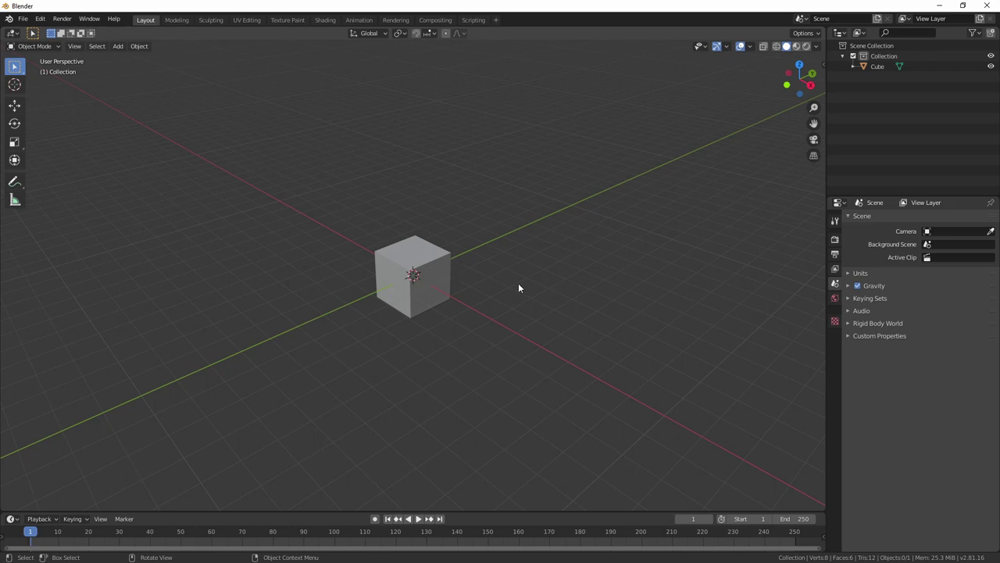
pyautogui.moveTo(518, 288)
pyautogui.mouseDown(button='middle')
pyautogui.moveTo(386, 281)
pyautogui.moveTo(547, 273)
pyautogui.moveTo(413, 275)
pyautogui.moveTo(516, 276)
pyautogui.mouseUp(button='middle')
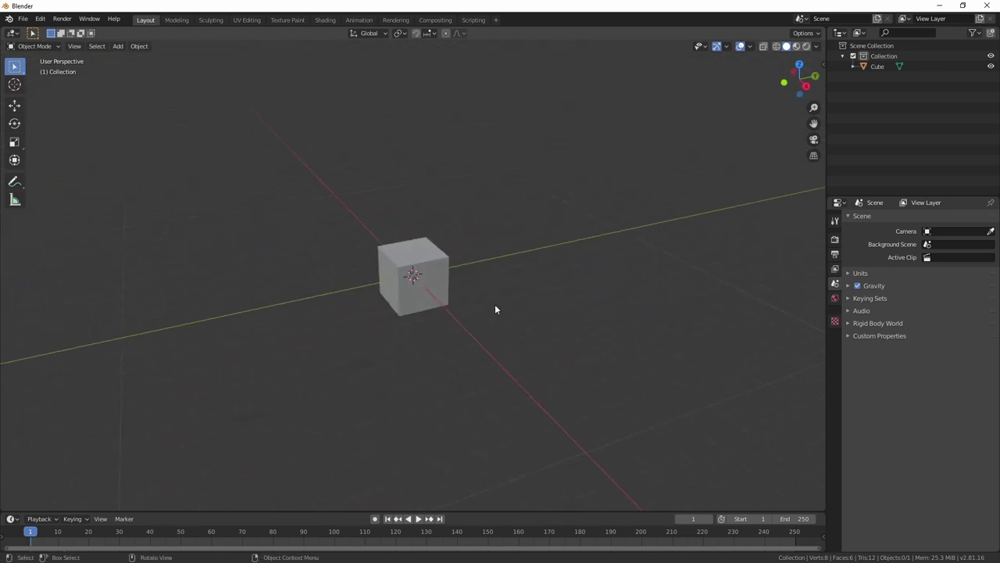
pyautogui.moveTo(495, 309)
pyautogui.mouseDown(button='middle')
pyautogui.moveTo(463, 325)
pyautogui.moveTo(503, 283)
pyautogui.moveTo(483, 308)
pyautogui.mouseUp(button='middle')
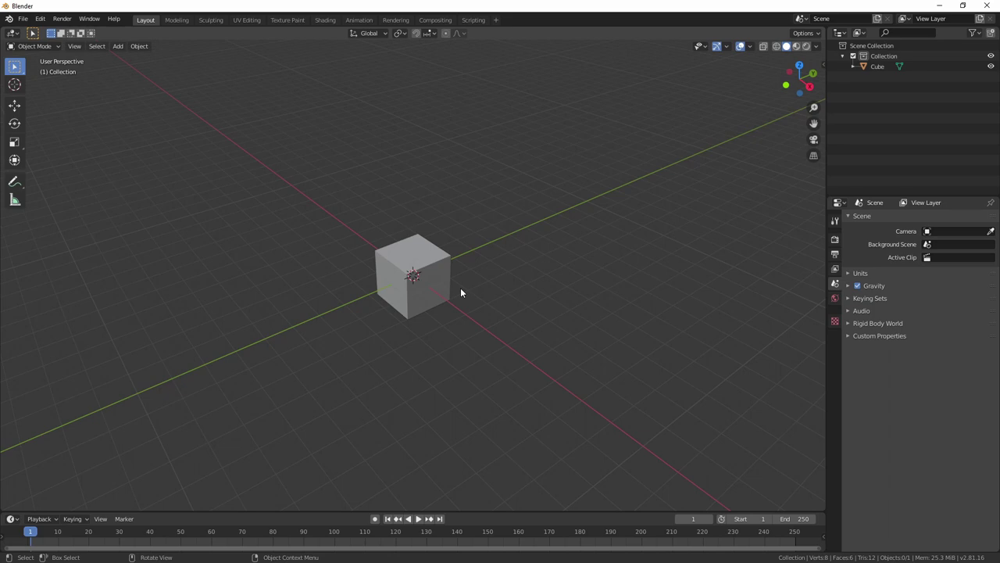
pyautogui.press('KP_1')
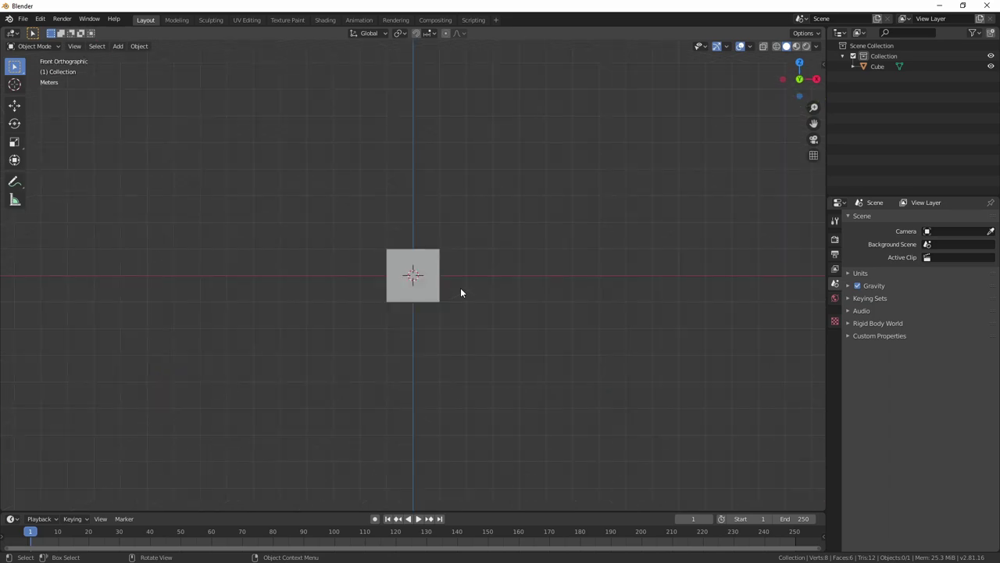
pyautogui.press('KP_7')
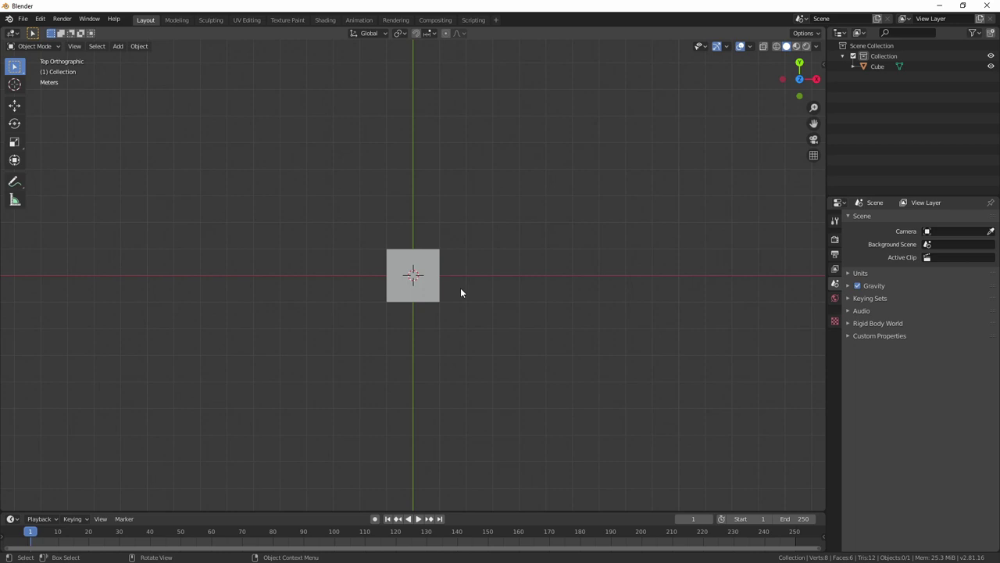
pyautogui.press('KP_3')
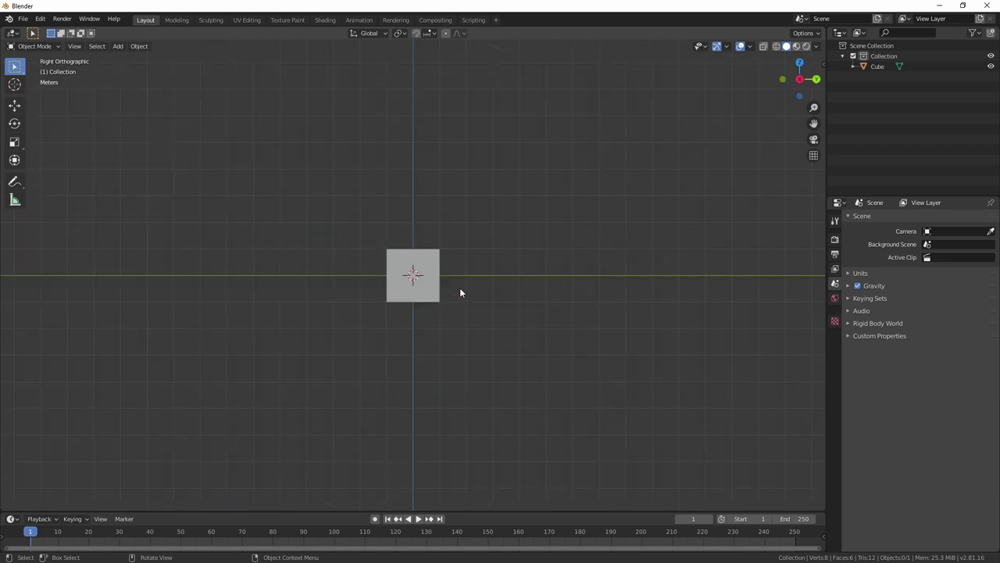
pyautogui.press('KP_1')
pyautogui.press('KP_3')
pyautogui.press('KP_7')
# Step: Toggle orthographic projection with numpad 5 while orbiting and zooming around the cube
pyautogui.moveTo(480, 342); pyautogui.dragTo(437, 262, button='middle')
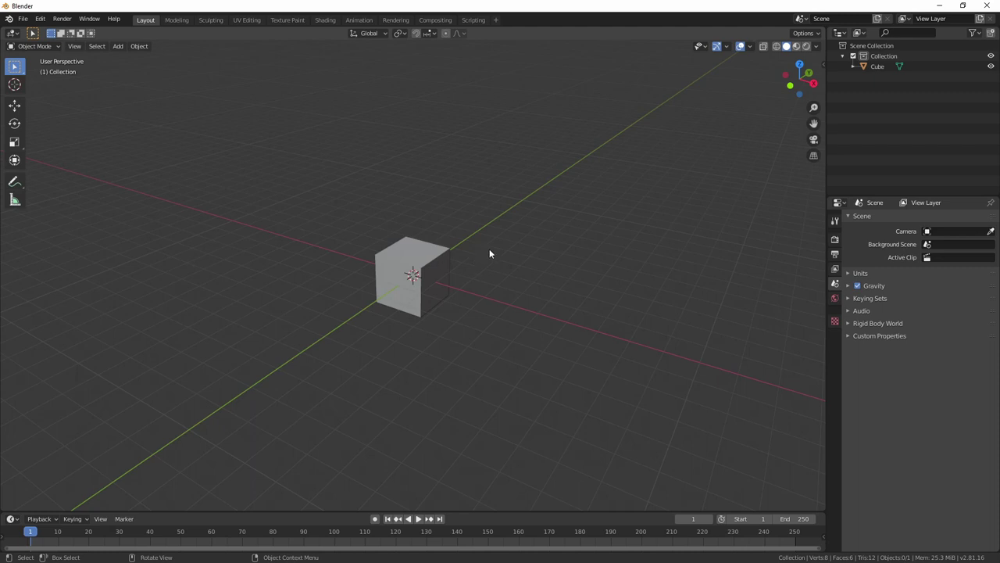
pyautogui.press('KP_5')
pyautogui.press('KP_5')
pyautogui.press('KP_5')
pyautogui.scroll(5, 440, 281)
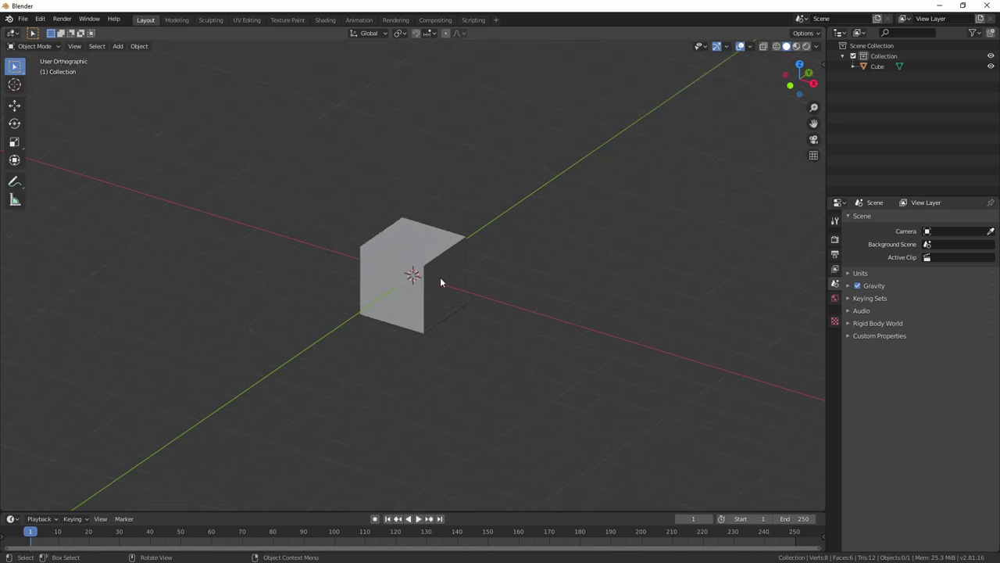
pyautogui.moveTo(433, 306)
pyautogui.mouseDown(button='middle')
pyautogui.moveTo(534, 264)
pyautogui.moveTo(432, 298)
pyautogui.mouseUp(button='middle')
pyautogui.scroll(-2, 433, 303)
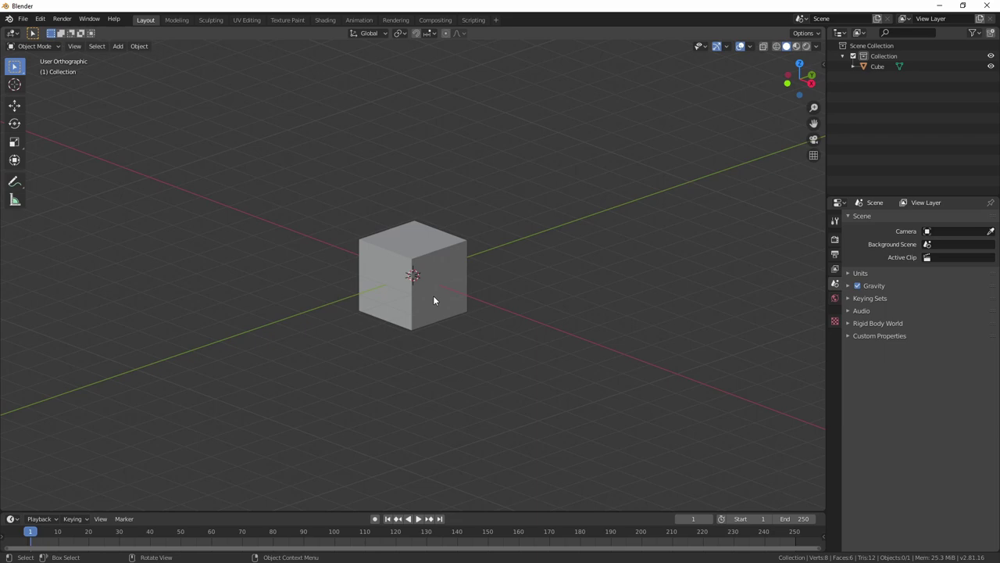
pyautogui.press('KP_5')
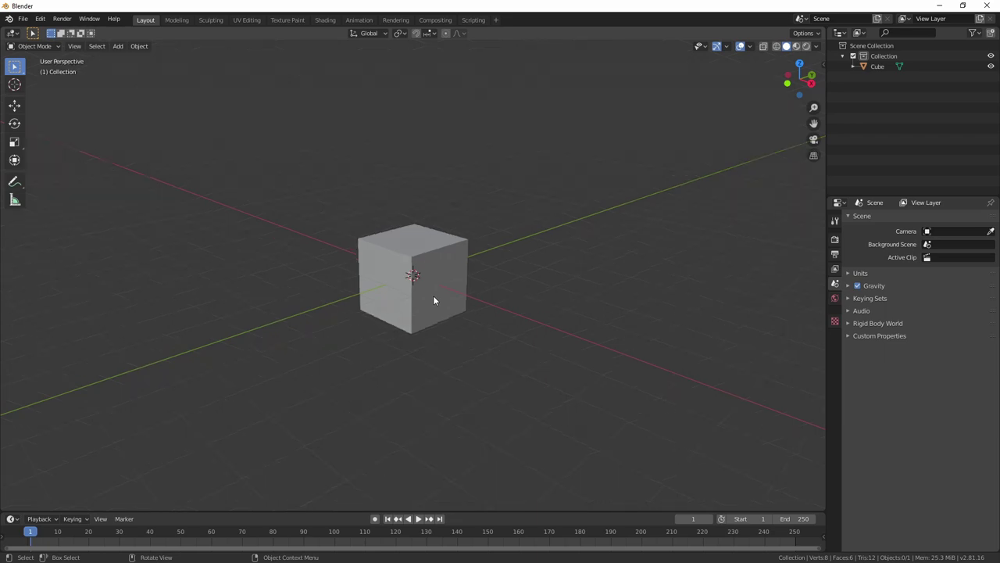
pyautogui.moveTo(395, 286); pyautogui.dragTo(460, 309, button='middle')
pyautogui.scroll(-5, 561, 301)
pyautogui.scroll(3, 500, 303)
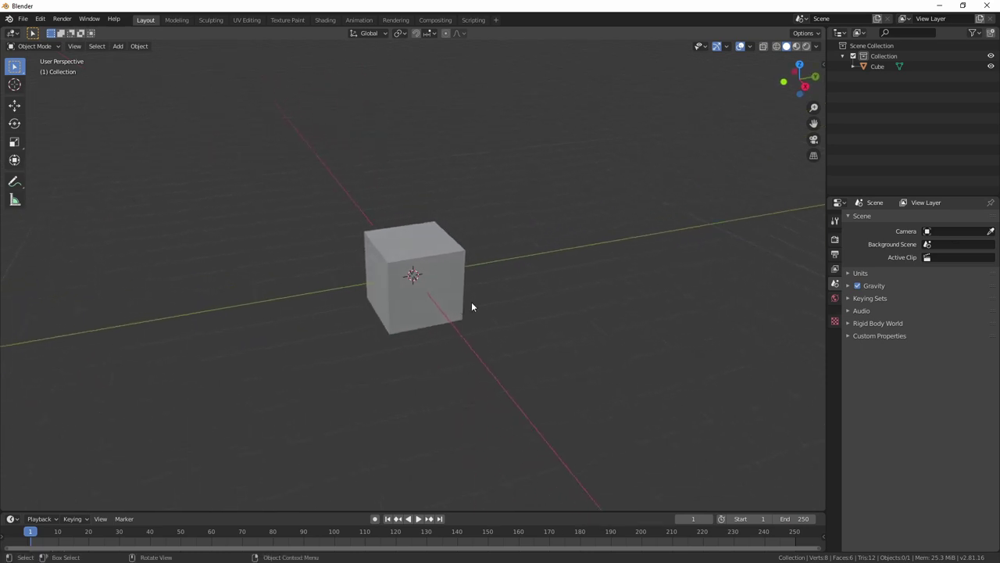
# Step: Step the view around the cube with numpad 4/6/8/2 and roll it with Shift+numpad 4/6
pyautogui.press('KP_1')
pyautogui.press('KP_6')
pyautogui.press('KP_6')
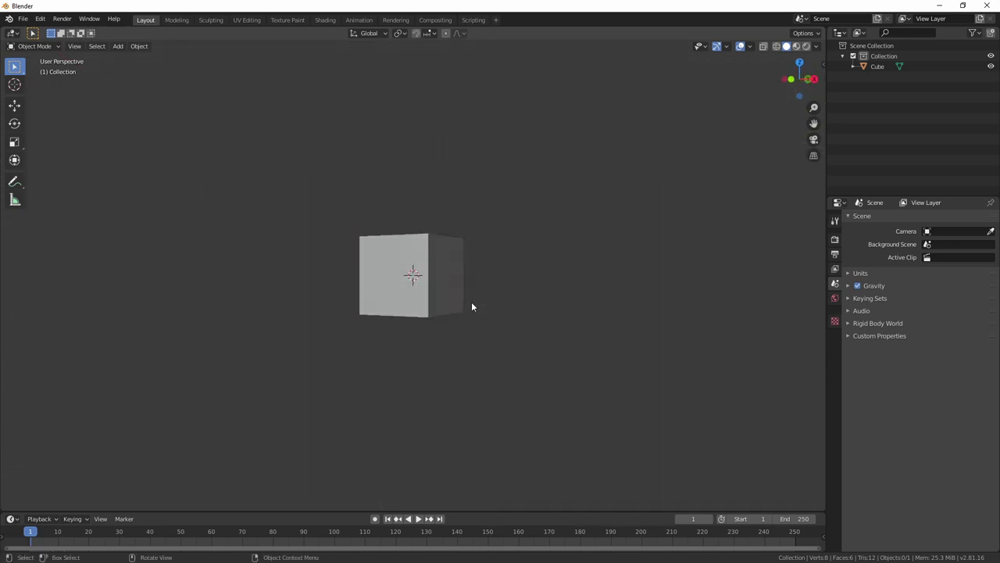
pyautogui.press('KP_6')
pyautogui.press('KP_6')
pyautogui.press('KP_6')
pyautogui.press('KP_6')
pyautogui.press('KP_6')
pyautogui.press('KP_6')
pyautogui.press('KP_6')
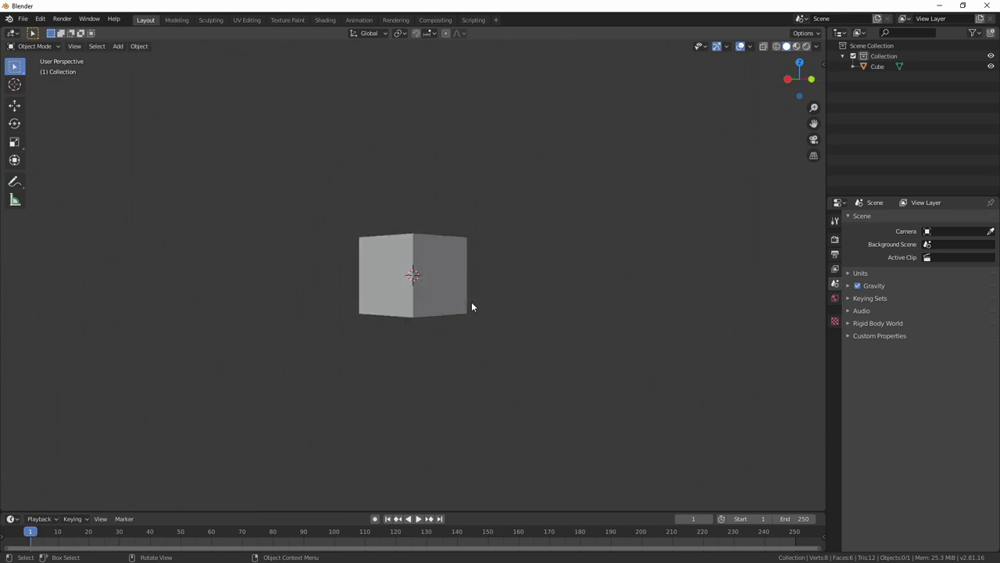
pyautogui.press('KP_6')
pyautogui.press('KP_6')
pyautogui.press('KP_6')
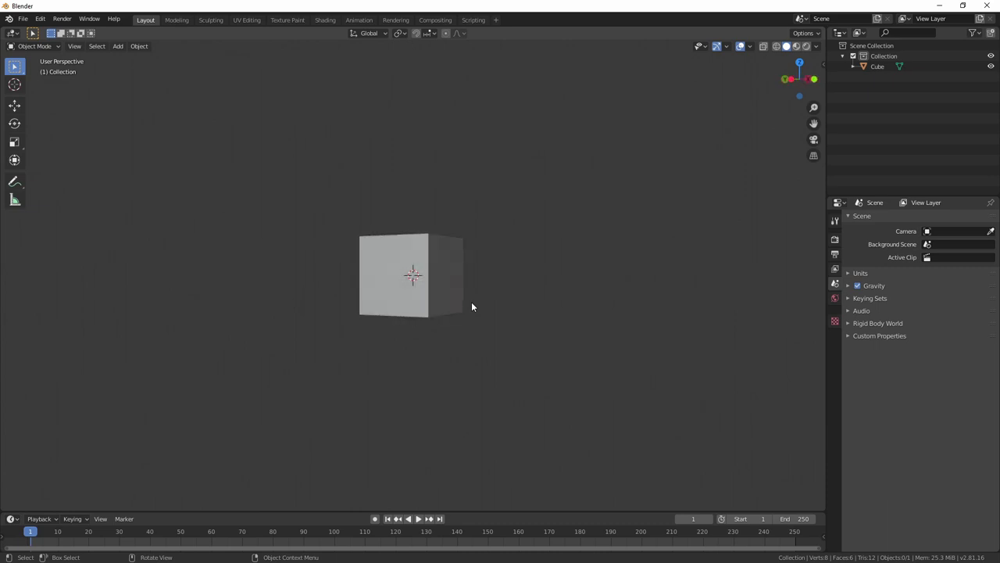
pyautogui.press('KP_8')
pyautogui.press('KP_8')
pyautogui.press('KP_2')
pyautogui.press('KP_2')
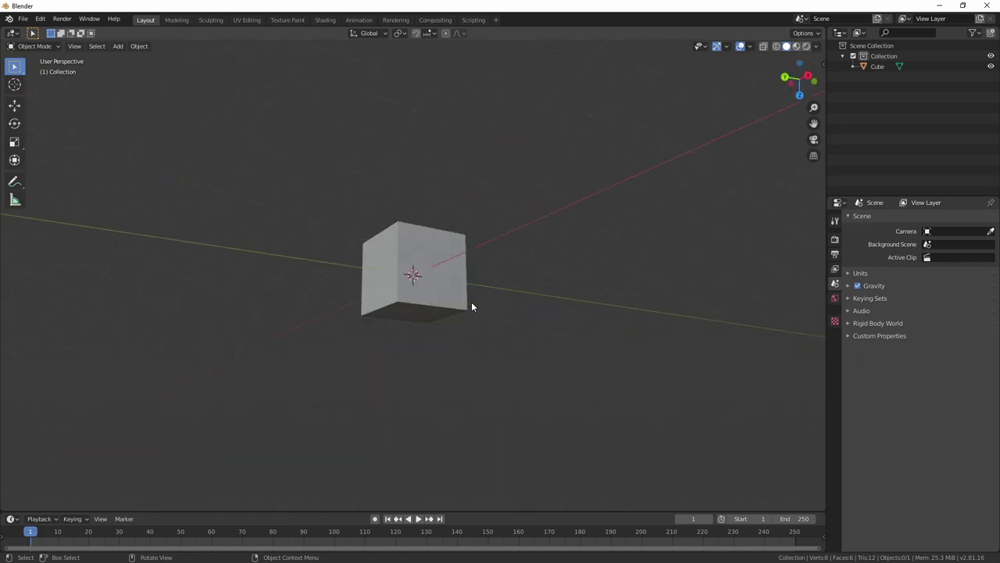
pyautogui.press('KP_6')
pyautogui.press('KP_8')
pyautogui.press('KP_6')
pyautogui.press('KP_2')
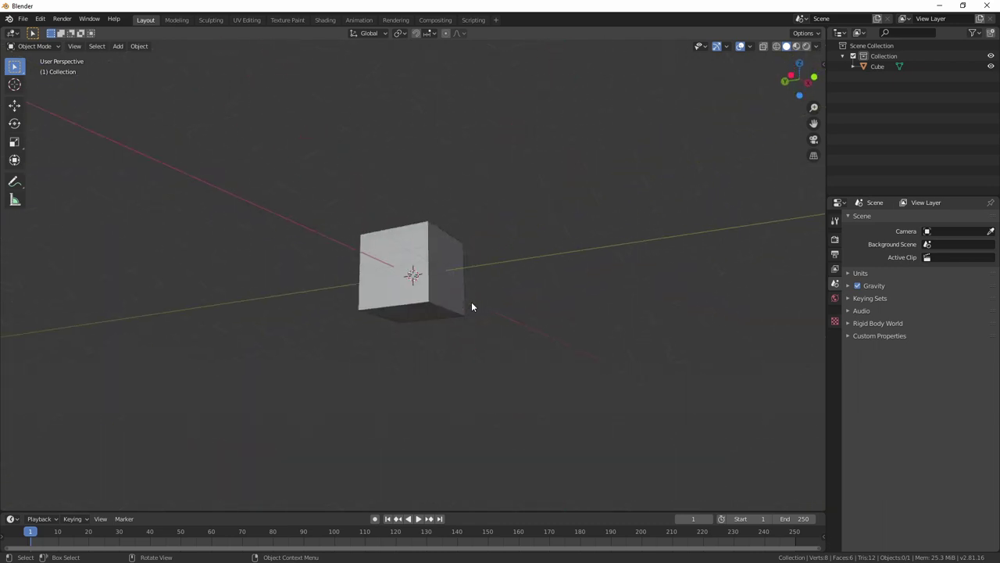
pyautogui.press('KP_6')
pyautogui.press('KP_6')
pyautogui.press('KP_8')
pyautogui.press('KP_6')
pyautogui.press('shift+KP_6')
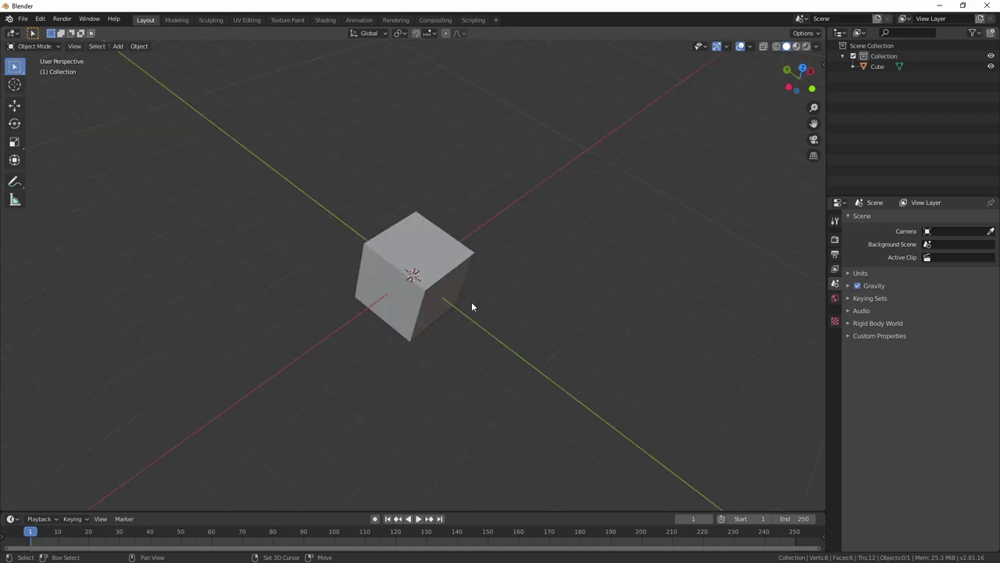
pyautogui.press('shift+KP_6')
pyautogui.press('shift+KP_4')
pyautogui.press('shift+KP_4')
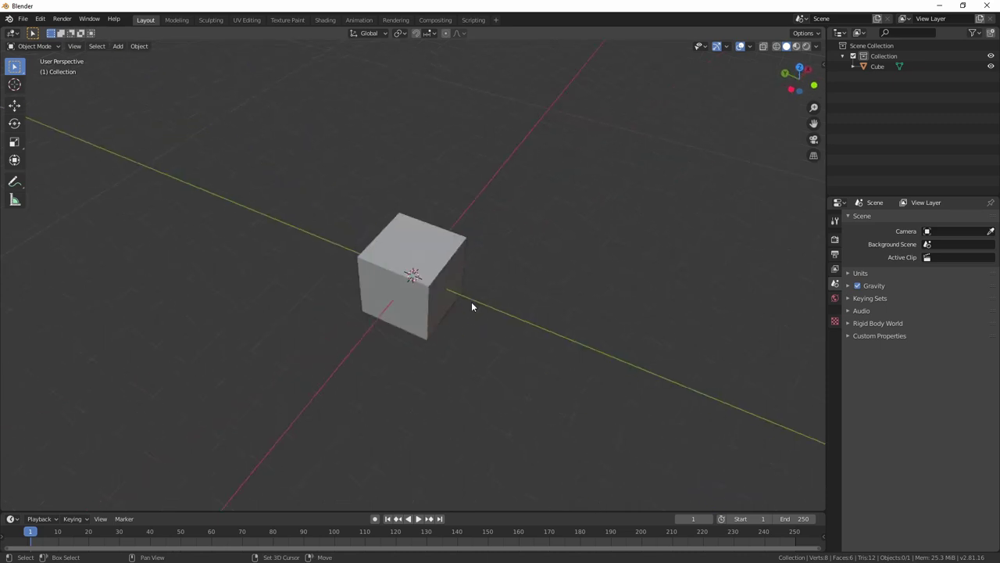
pyautogui.press('KP_8')
pyautogui.press('KP_4')
pyautogui.press('KP_2')
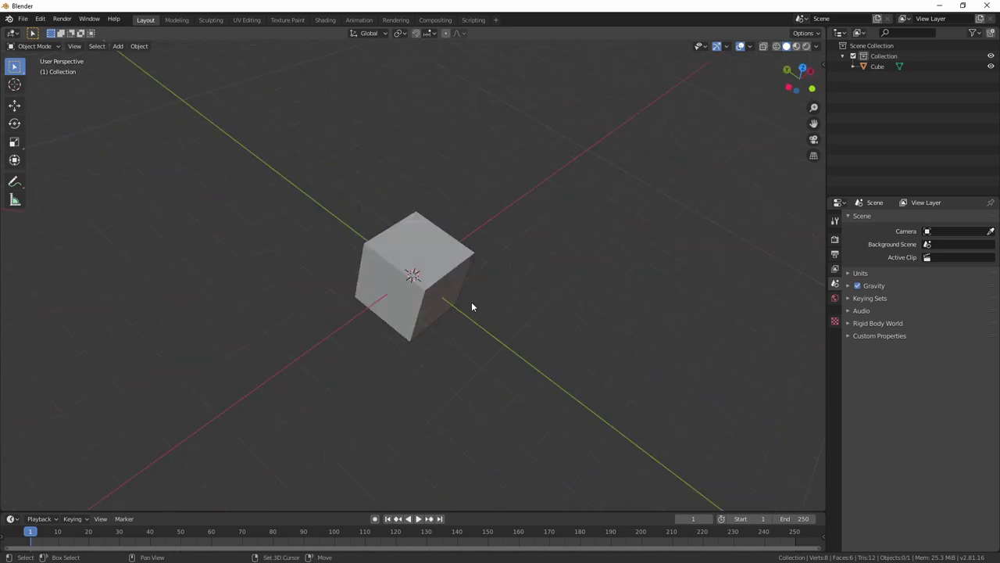
pyautogui.press('KP_4')
pyautogui.press('KP_4')
pyautogui.press('KP_6')
pyautogui.press('KP_2')
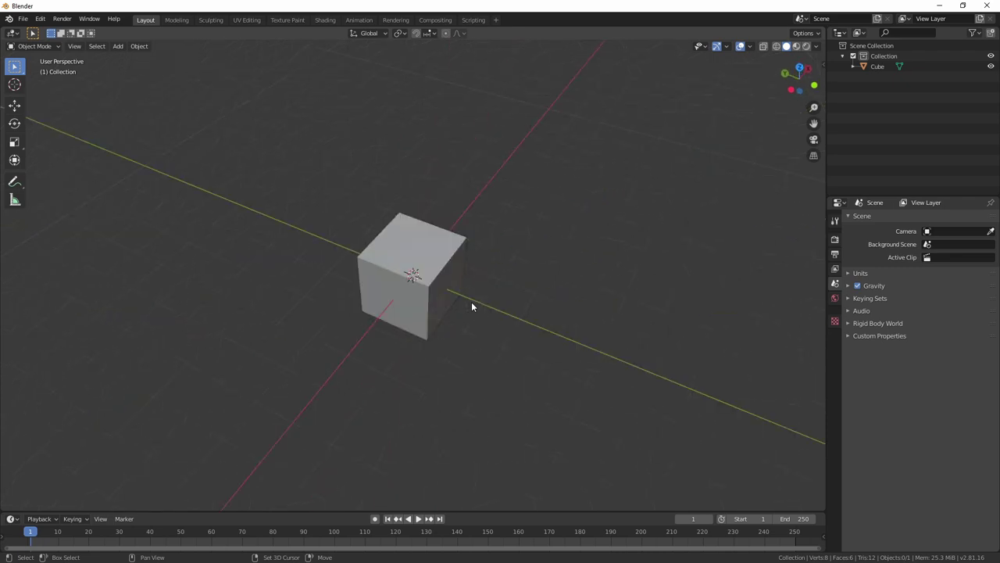
pyautogui.press('KP_4')
pyautogui.press('KP_8')
pyautogui.press('KP_6')
pyautogui.press('KP_2')
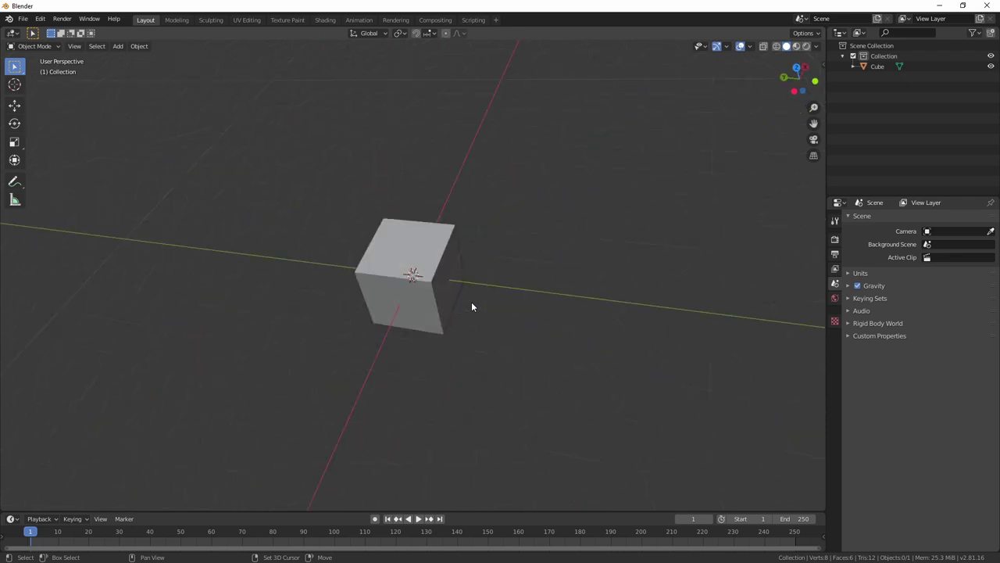
pyautogui.press('KP_4')
pyautogui.press('KP_4')
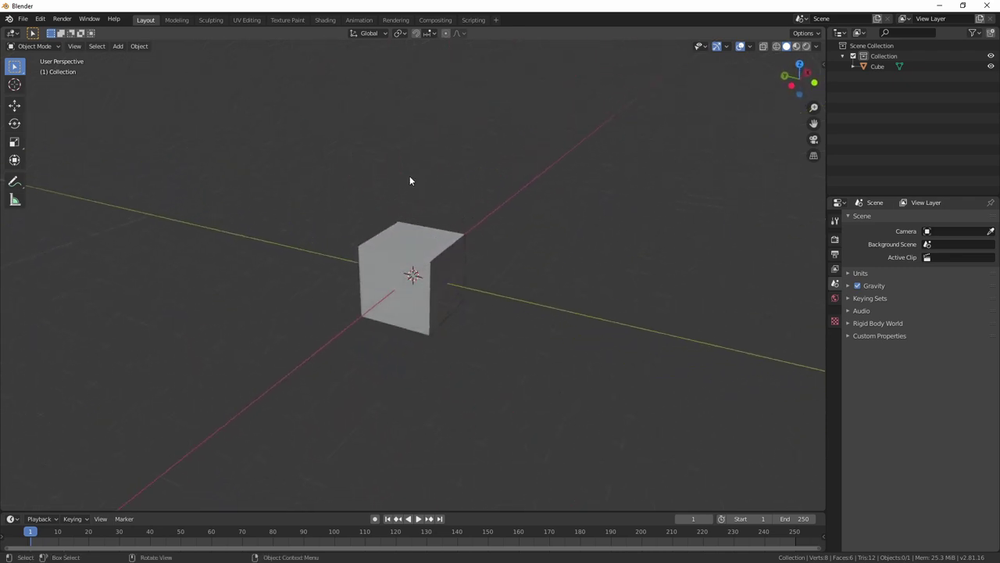
# Step: Settle on Front Orthographic, rolling the view 90 degrees and back upright
pyautogui.press('KP_1')
pyautogui.press('shift+KP_4')
pyautogui.press('shift+KP_4')
pyautogui.press('shift+KP_4')
pyautogui.press('shift+KP_4')
pyautogui.press('shift+KP_4')
pyautogui.press('shift+KP_4')
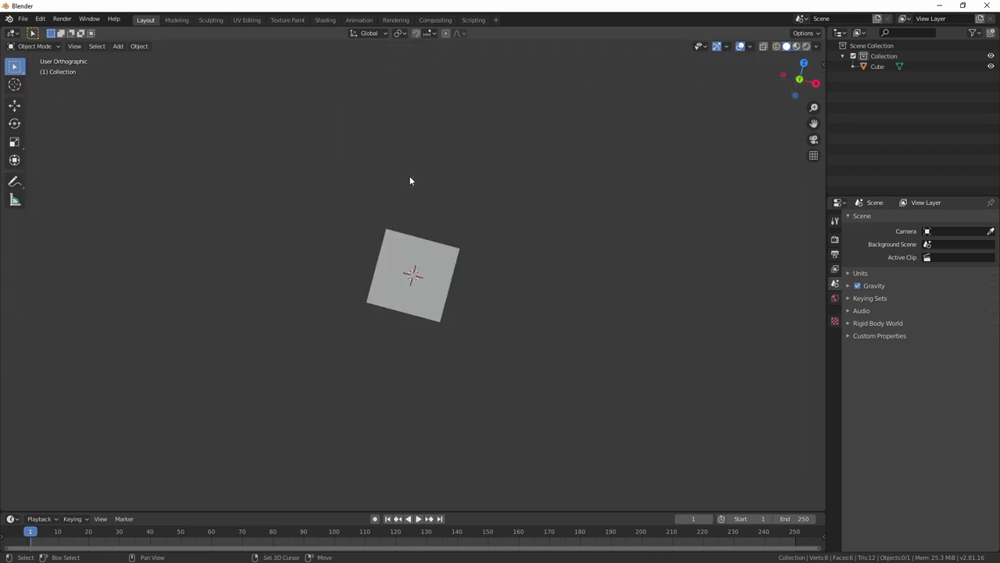
pyautogui.press('shift+KP_6')
pyautogui.press('shift+KP_6')
pyautogui.press('shift+KP_6')
pyautogui.press('shift+KP_6')
pyautogui.press('shift+KP_6')
pyautogui.press('shift+KP_6')
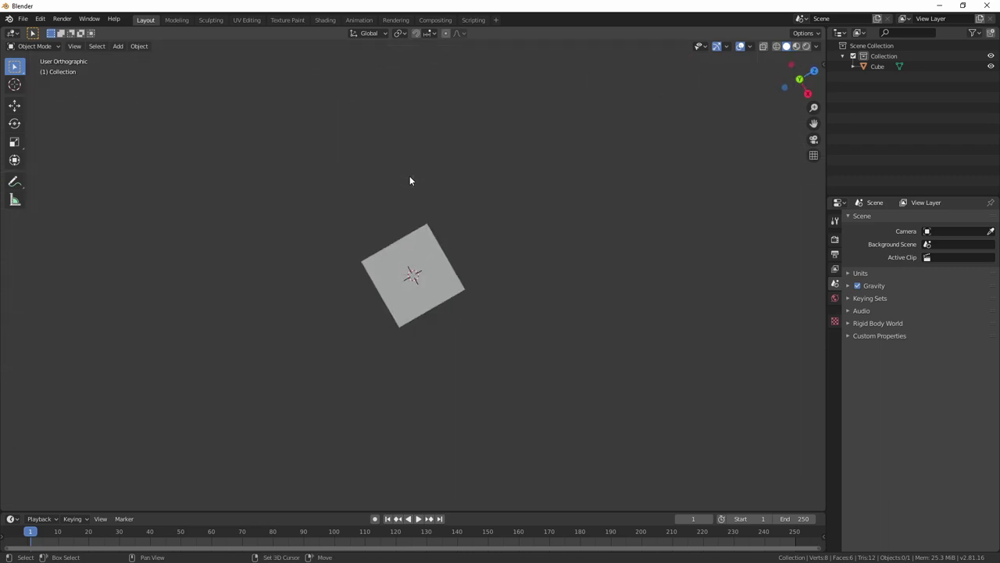
# Step: Open the cube's context menu, then orbit to an angled view of its top and two sides
pyautogui.rightClick(479, 190)
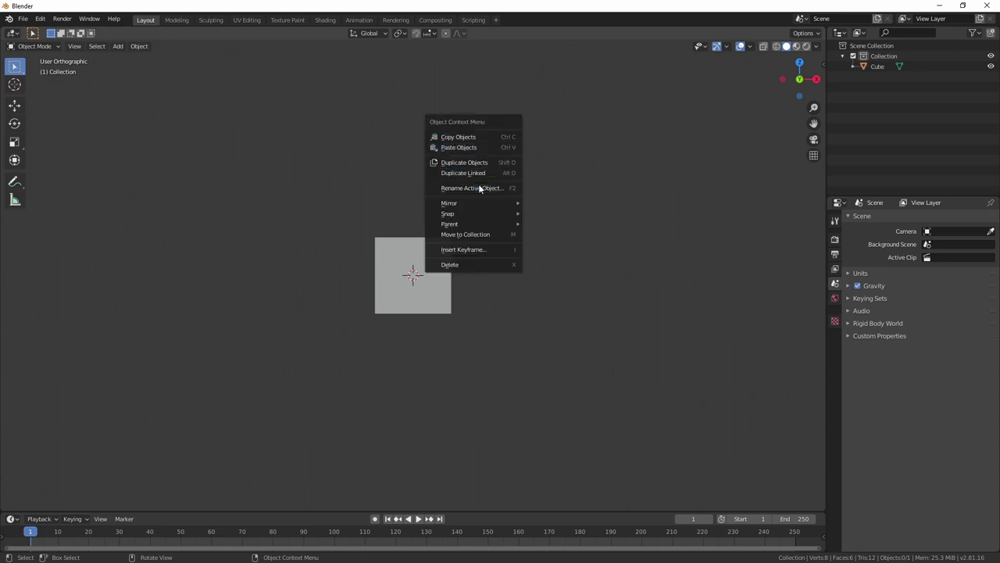
pyautogui.moveTo(373, 163); pyautogui.dragTo(481, 207, button='middle')
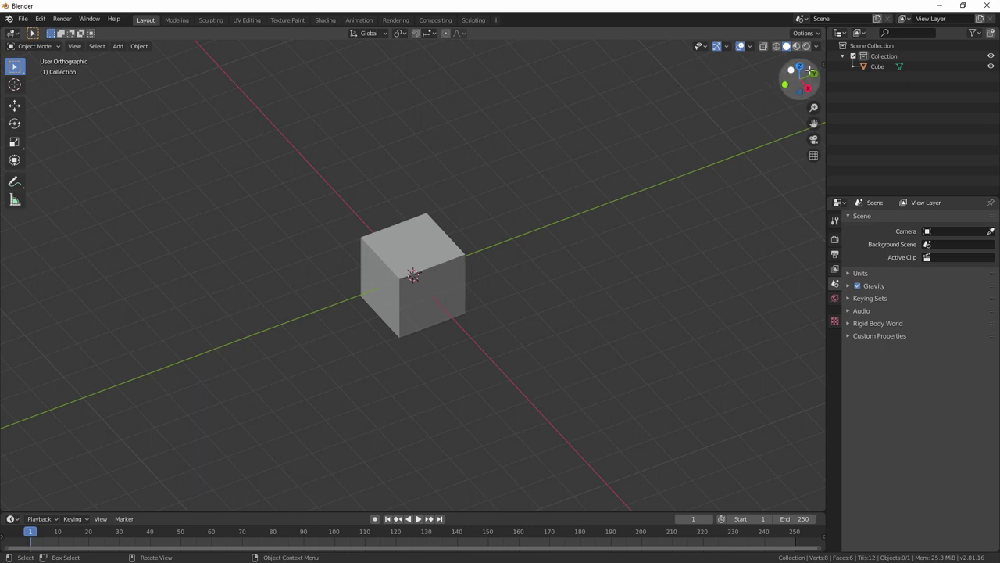
pyautogui.moveTo(749, 115); pyautogui.dragTo(770, 99, button='middle')
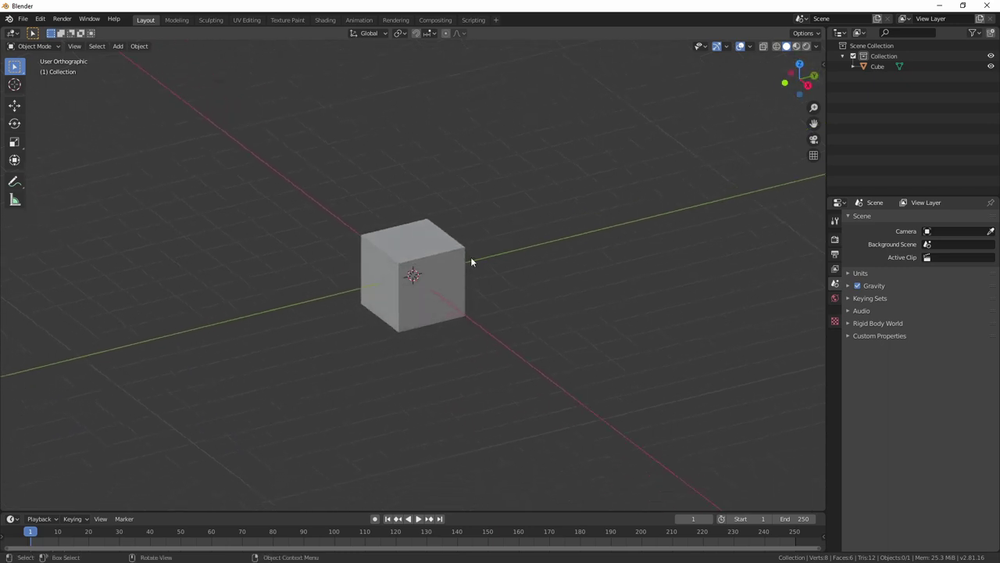
pyautogui.moveTo(653, 327); pyautogui.dragTo(627, 299, button='middle')
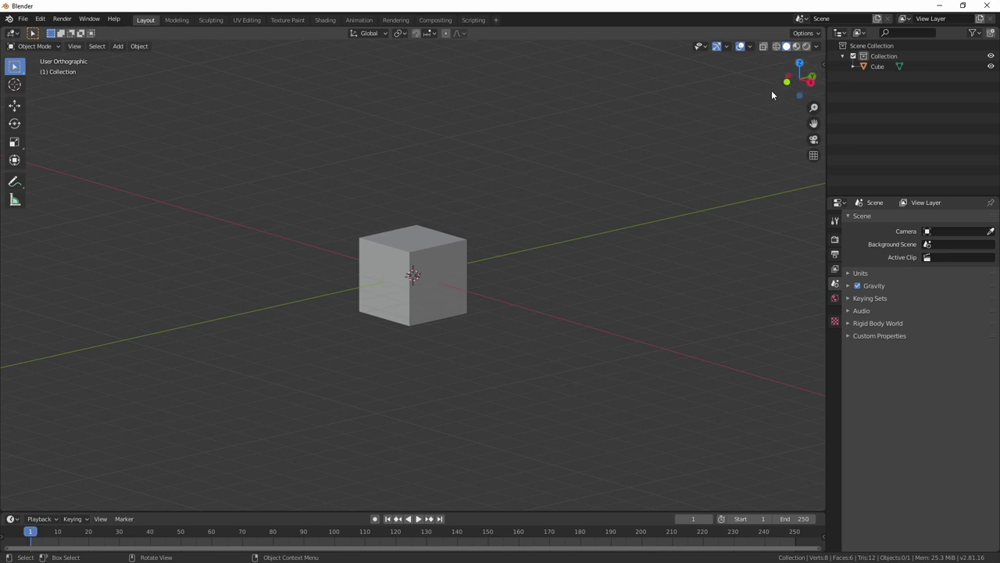
pyautogui.moveTo(770, 172); pyautogui.dragTo(626, 232, button='middle')
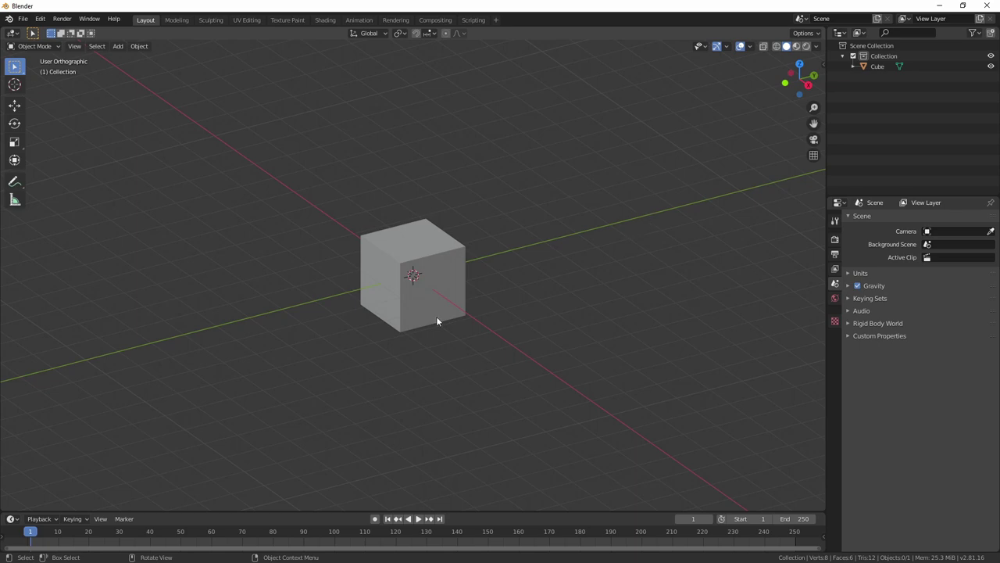
# Step: Select the default cube, delete it with X, and orbit around the empty scene
pyautogui.click(438, 274)
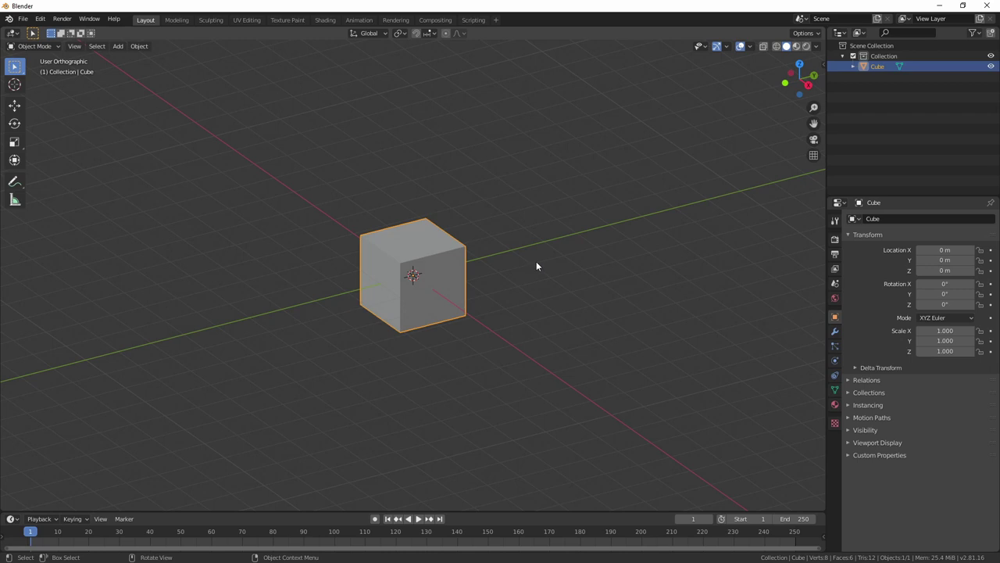
pyautogui.press('x')
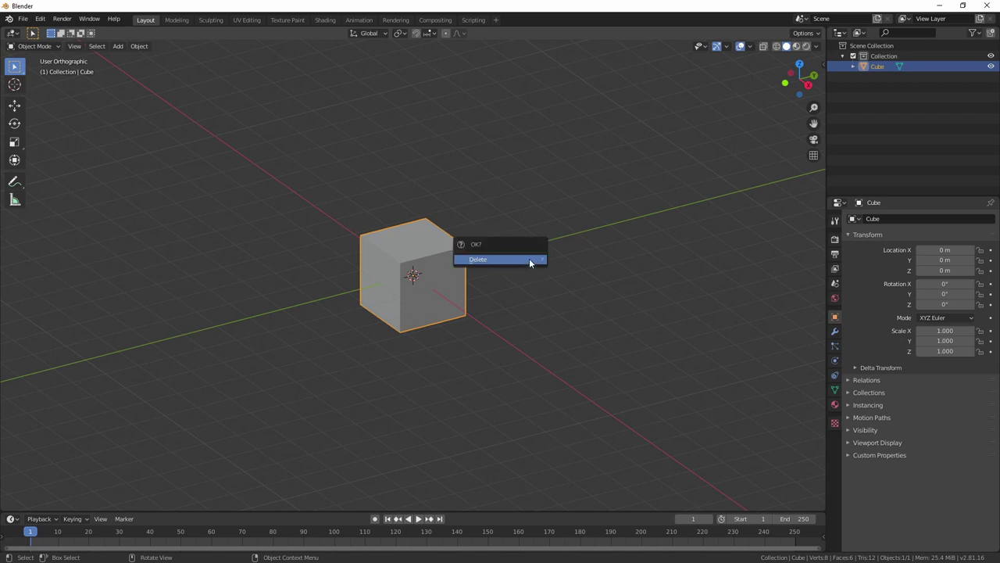
pyautogui.click(529, 259)
pyautogui.moveTo(502, 308); pyautogui.dragTo(457, 333, button='middle')
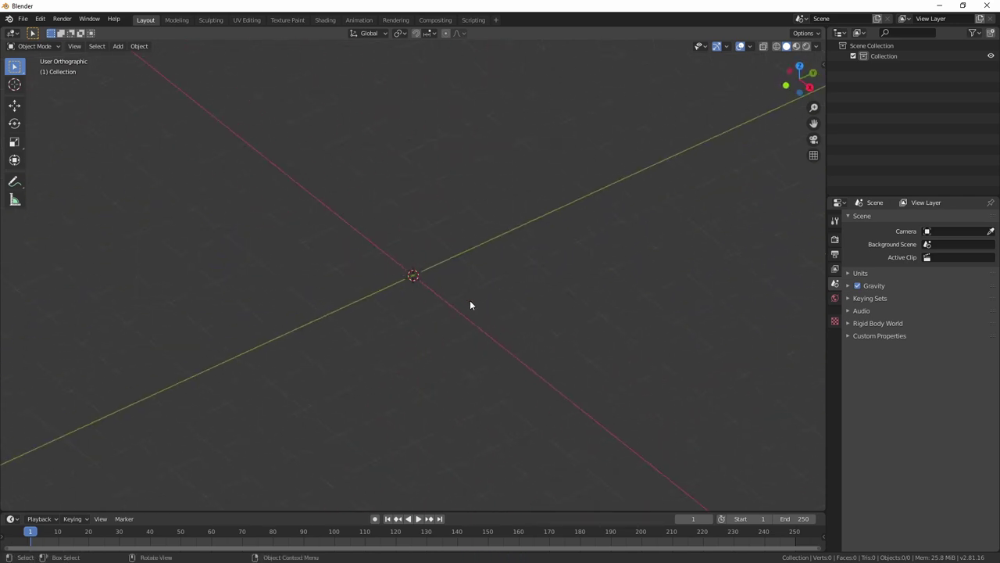
pyautogui.moveTo(470, 305); pyautogui.dragTo(562, 315, button='middle')
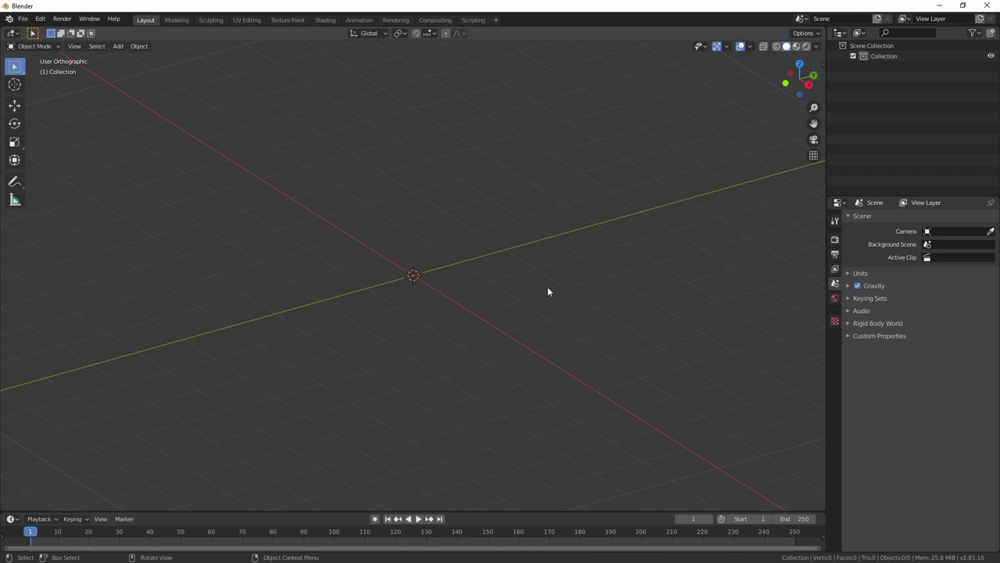
# Step: Add a Mesh > Cube at the world origin from the Add menu
pyautogui.press('shift')
pyautogui.hotkey('shift', 'a')
pyautogui.moveTo(492, 278)
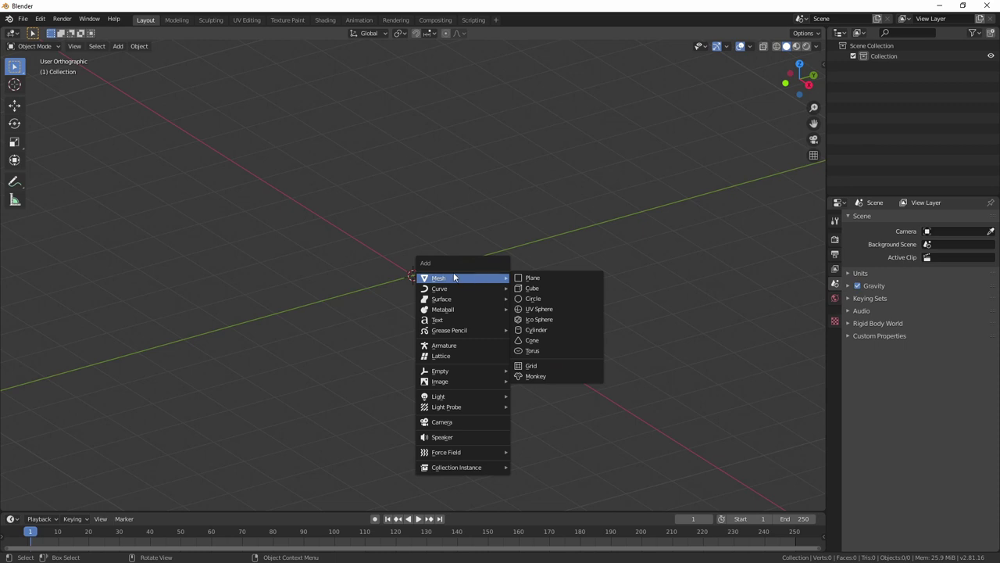
pyautogui.click(118, 46)
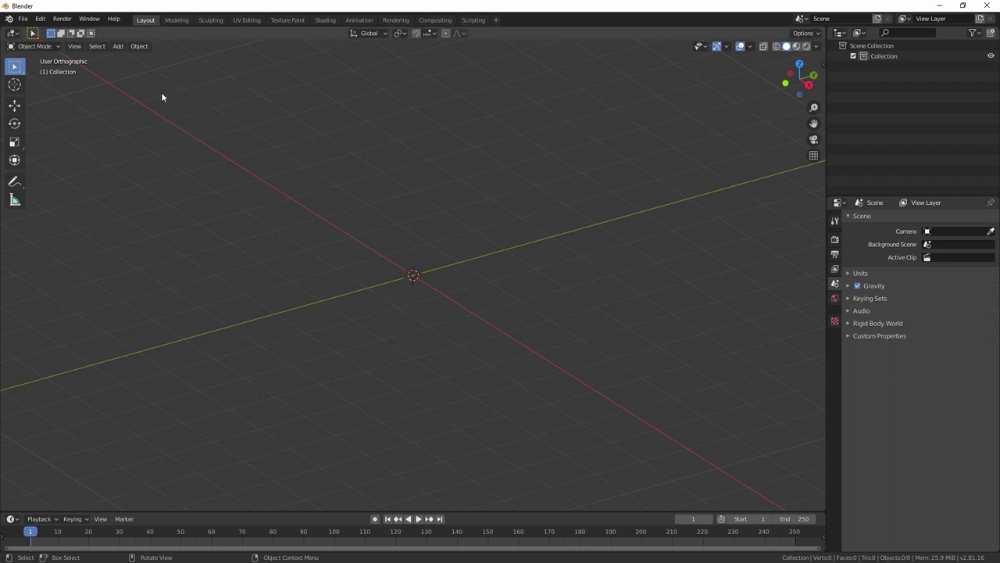
pyautogui.click(118, 47)
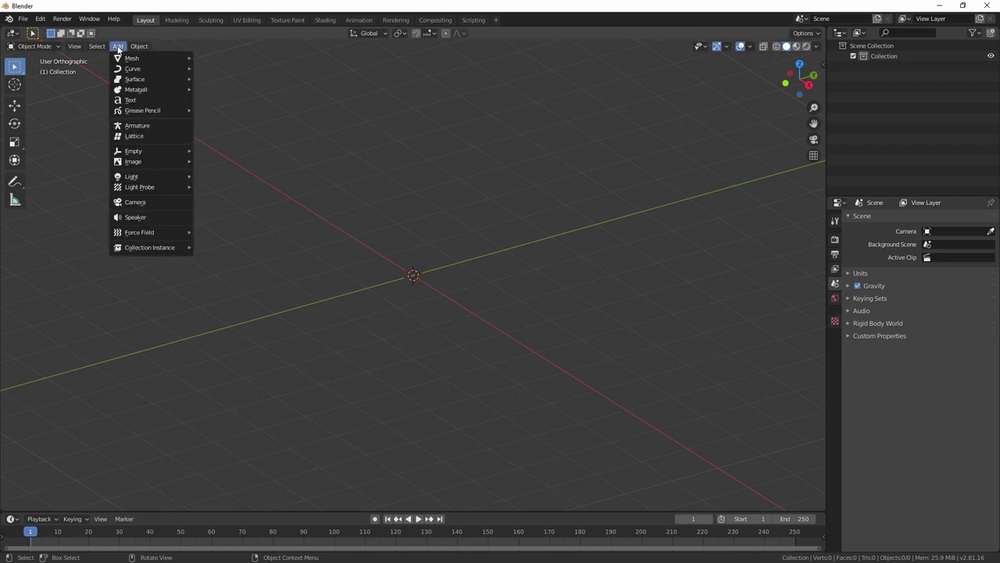
pyautogui.moveTo(132, 60)
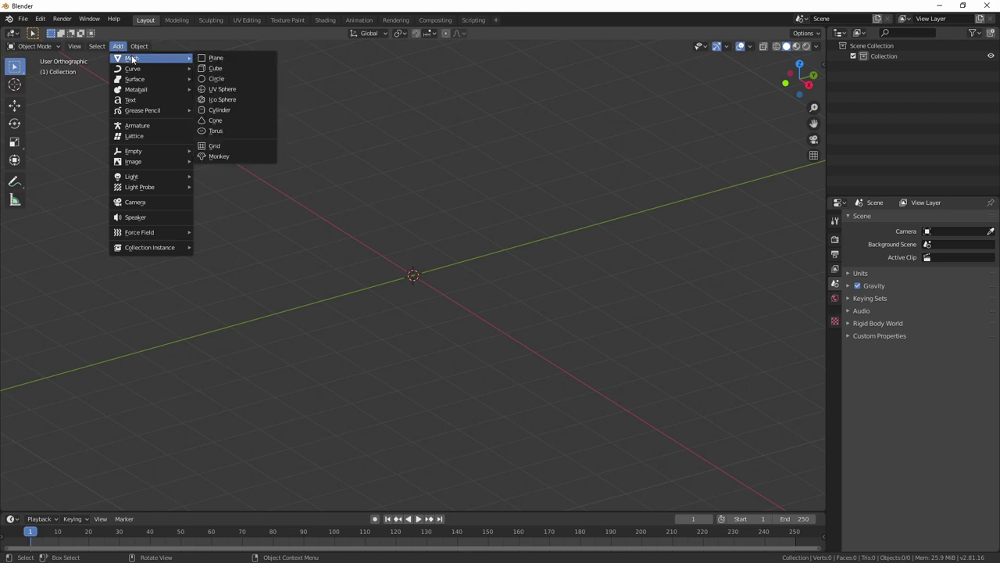
pyautogui.click(230, 68)
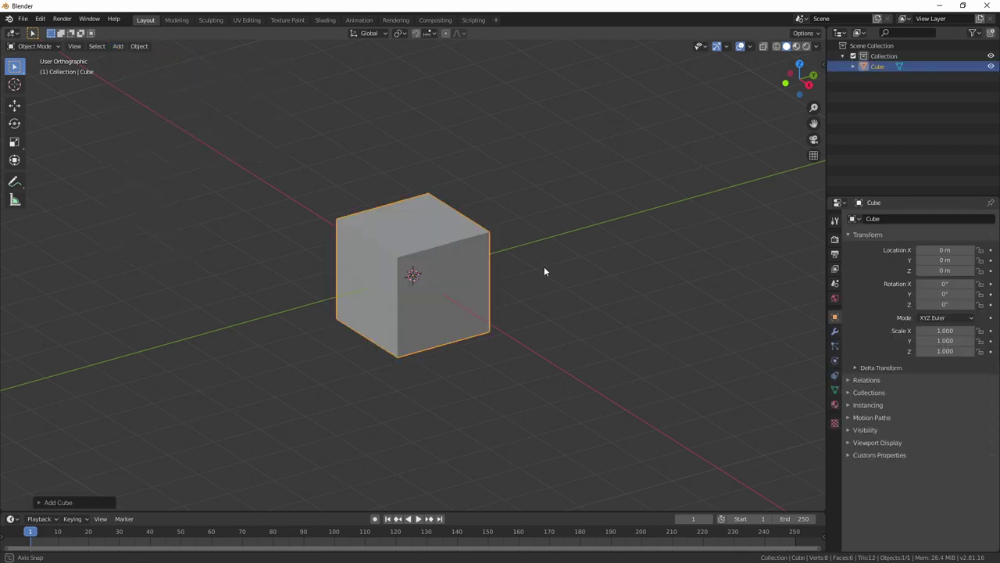
# Step: Move the cube up 1 m along Z so it sits on the grid
pyautogui.moveTo(543, 271)
pyautogui.mouseDown(button='middle')
pyautogui.moveTo(592, 253)
pyautogui.moveTo(517, 275)
pyautogui.moveTo(529, 268)
pyautogui.mouseUp(button='middle')
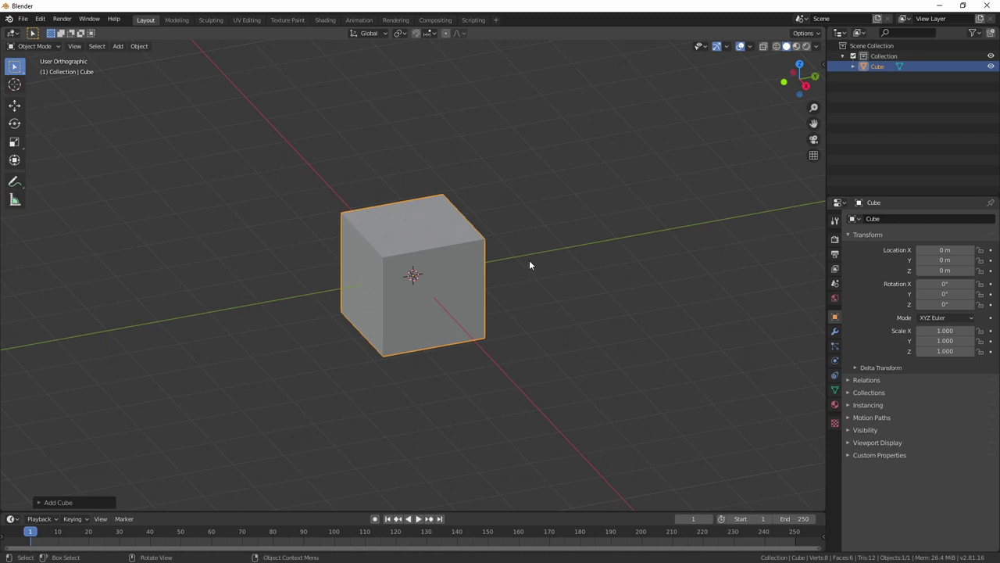
pyautogui.moveTo(476, 324); pyautogui.dragTo(506, 316, button='middle')
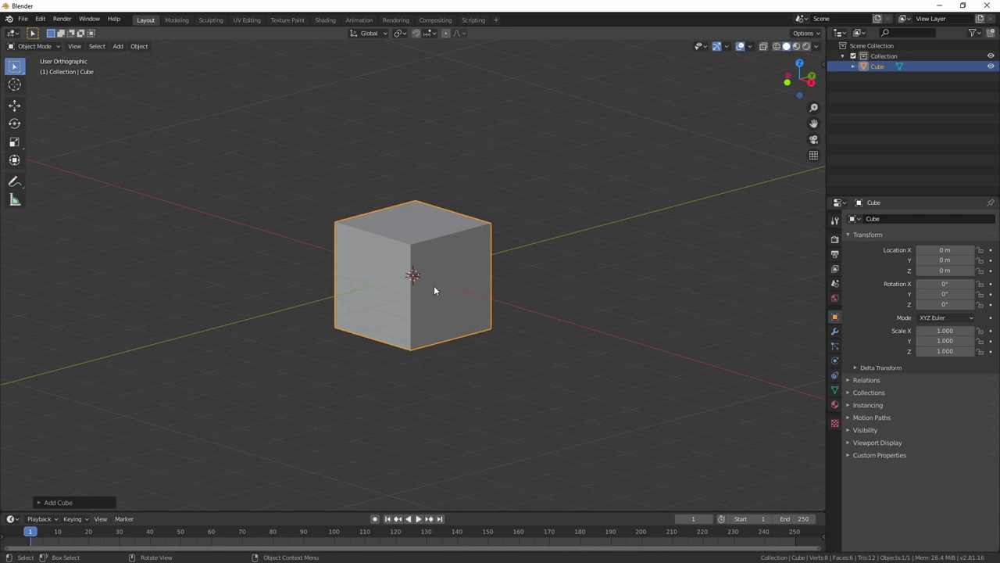
pyautogui.press('g')
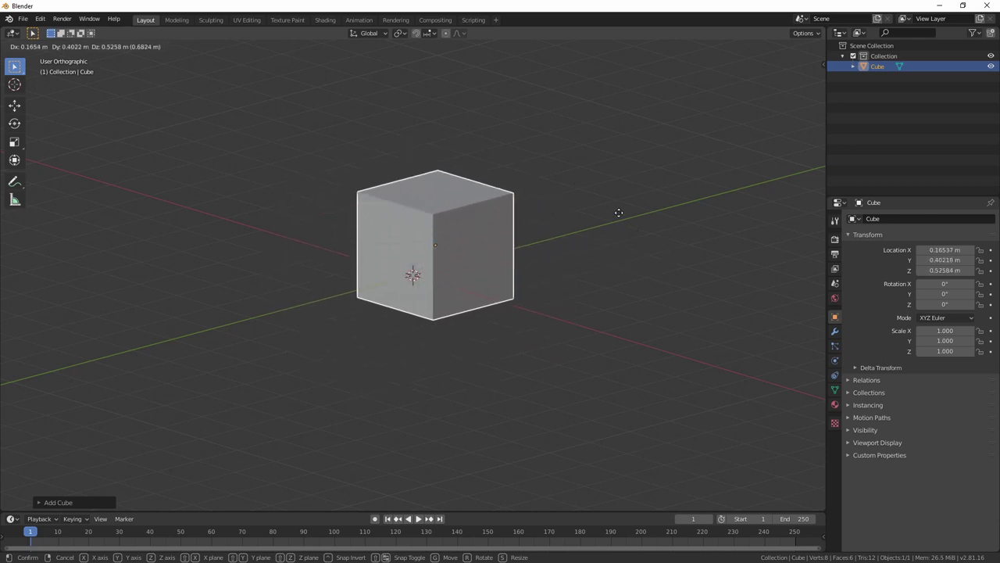
pyautogui.press('z')
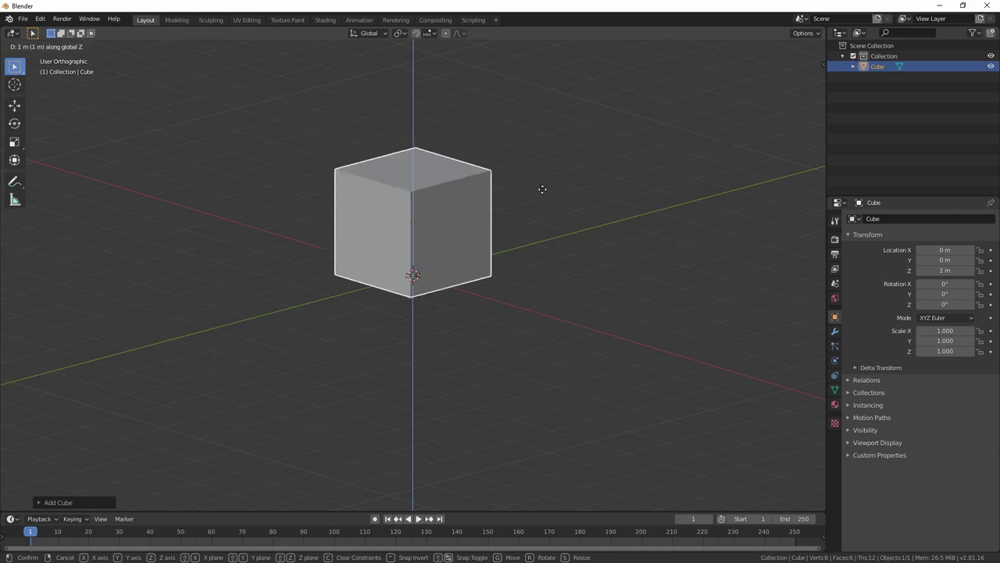
pyautogui.click(542, 189)
# Step: Orbit around the raised cube and enter Edit Mode on its mesh
pyautogui.moveTo(550, 233); pyautogui.dragTo(562, 295, button='middle')
pyautogui.scroll(2, 582, 290)
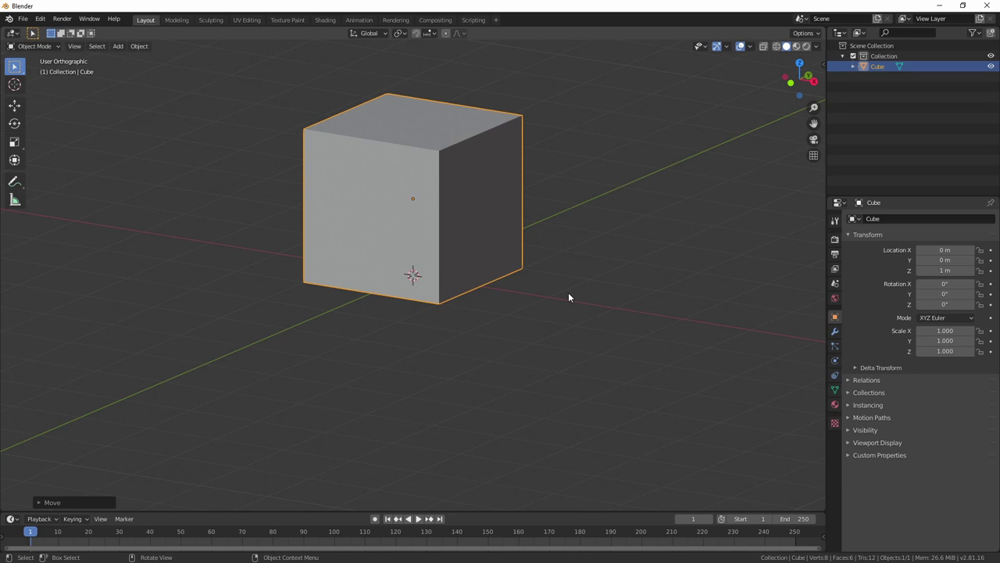
pyautogui.moveTo(552, 257)
pyautogui.mouseDown(button='middle')
pyautogui.moveTo(458, 283)
pyautogui.moveTo(388, 277)
pyautogui.moveTo(534, 263)
pyautogui.moveTo(551, 243)
pyautogui.mouseUp(button='middle')
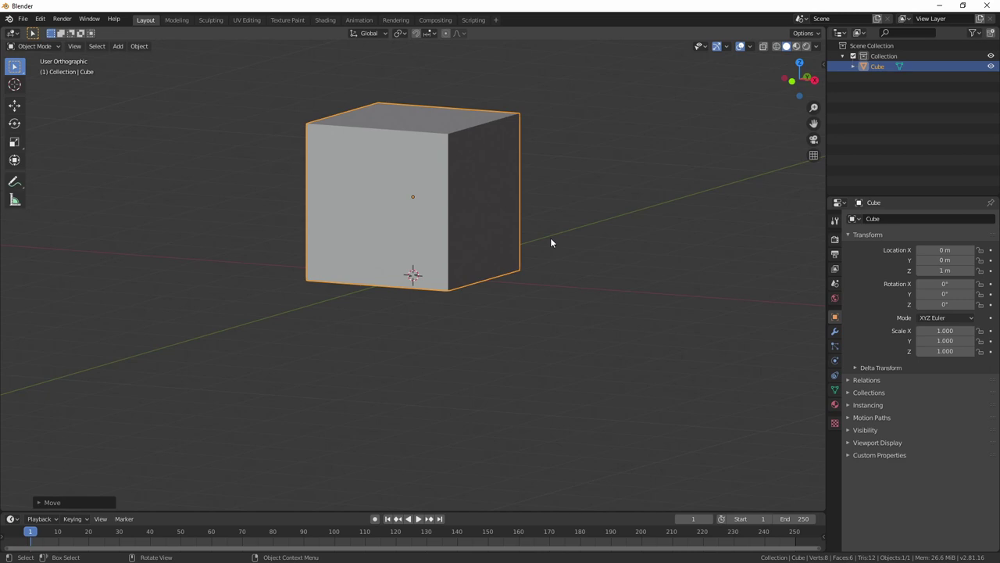
pyautogui.moveTo(570, 196); pyautogui.dragTo(466, 215, button='middle')
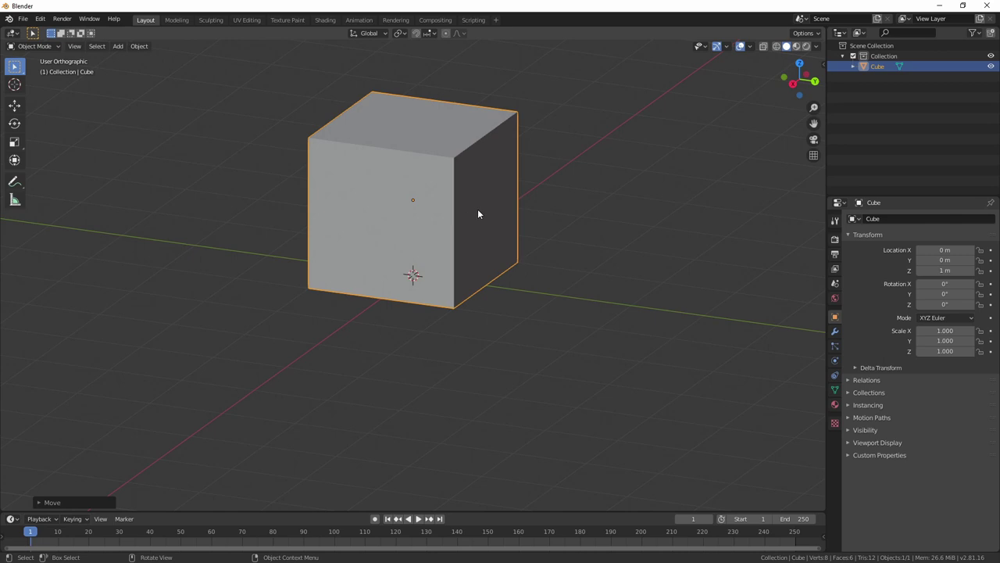
pyautogui.moveTo(437, 305); pyautogui.dragTo(532, 287, button='middle')
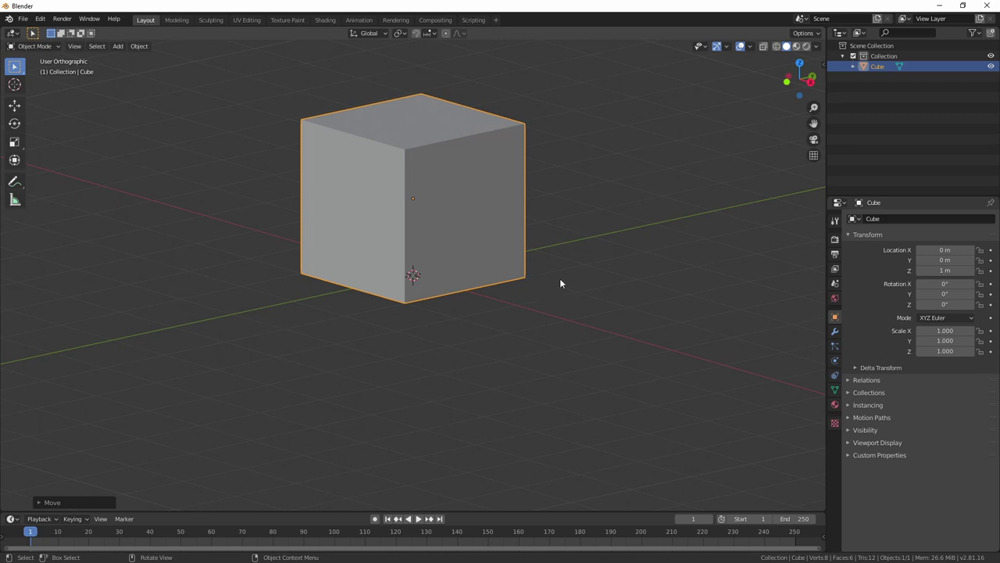
pyautogui.press('Tab')
pyautogui.keyDown('shift'); pyautogui.moveTo(581, 246); pyautogui.dragTo(605, 344, button='middle'); pyautogui.keyUp('shift')
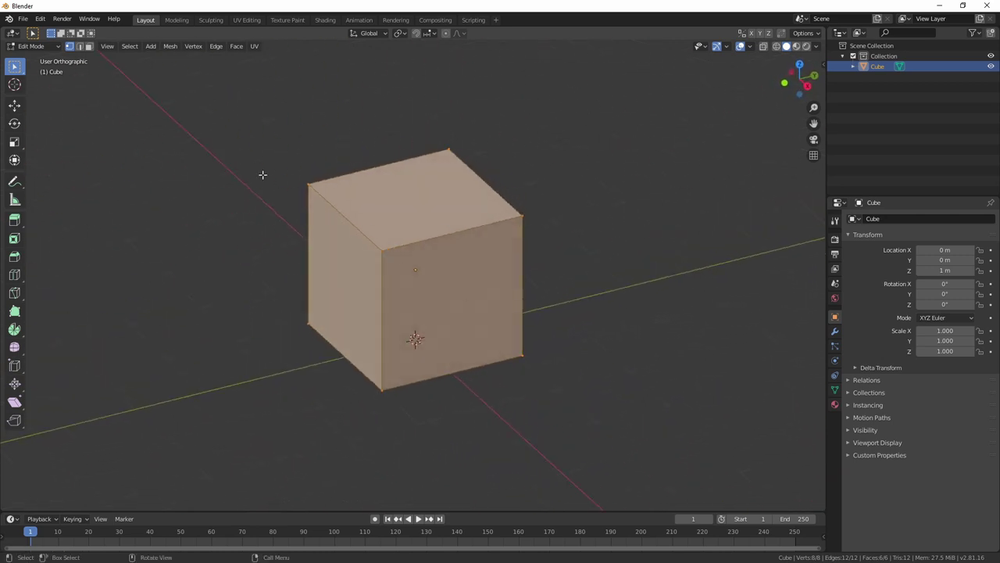
pyautogui.moveTo(377, 252); pyautogui.dragTo(432, 264, button='middle')
pyautogui.hotkey('alt', 'a')
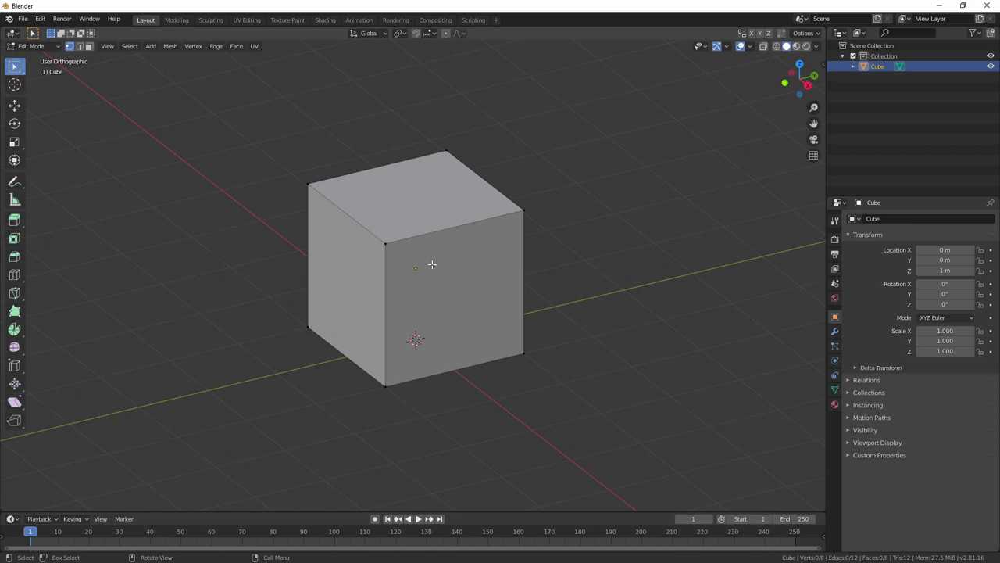
pyautogui.moveTo(437, 274); pyautogui.dragTo(376, 233, button='middle')
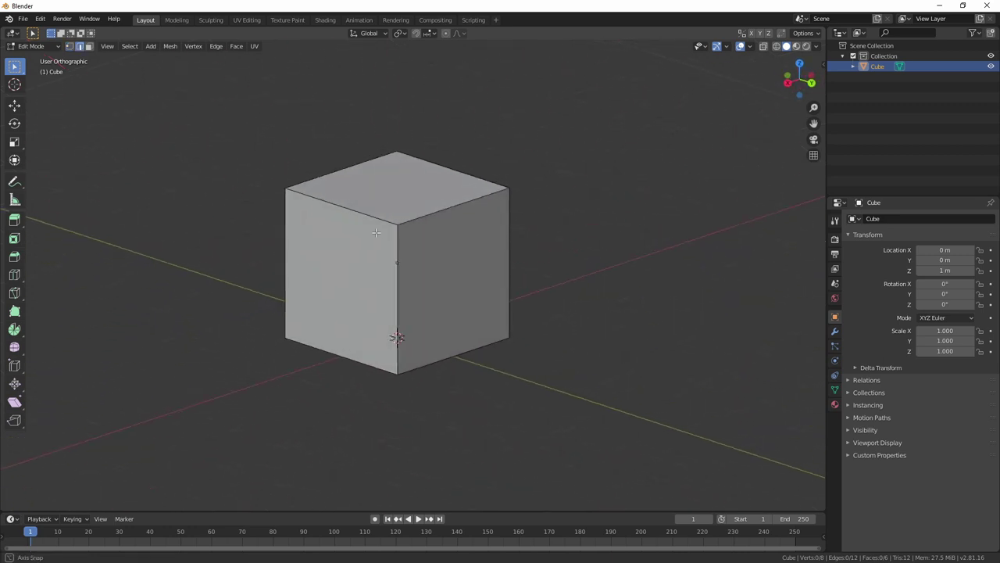
pyautogui.moveTo(424, 276); pyautogui.dragTo(411, 263, button='middle')
pyautogui.click(467, 284)
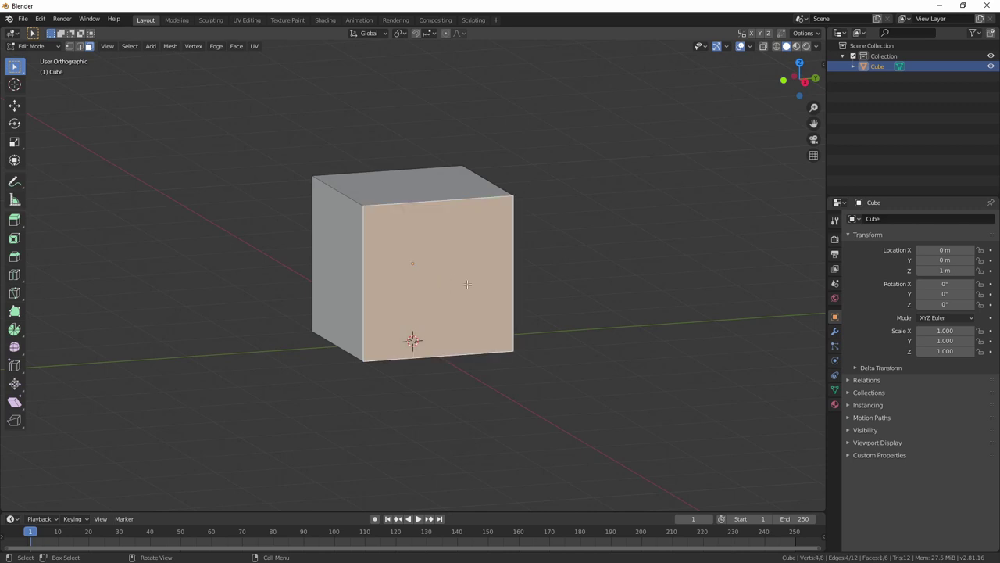
pyautogui.moveTo(467, 284)
pyautogui.mouseDown(button='middle')
pyautogui.moveTo(368, 266)
pyautogui.moveTo(461, 258)
pyautogui.moveTo(476, 270)
pyautogui.mouseUp(button='middle')
pyautogui.click(367, 266)
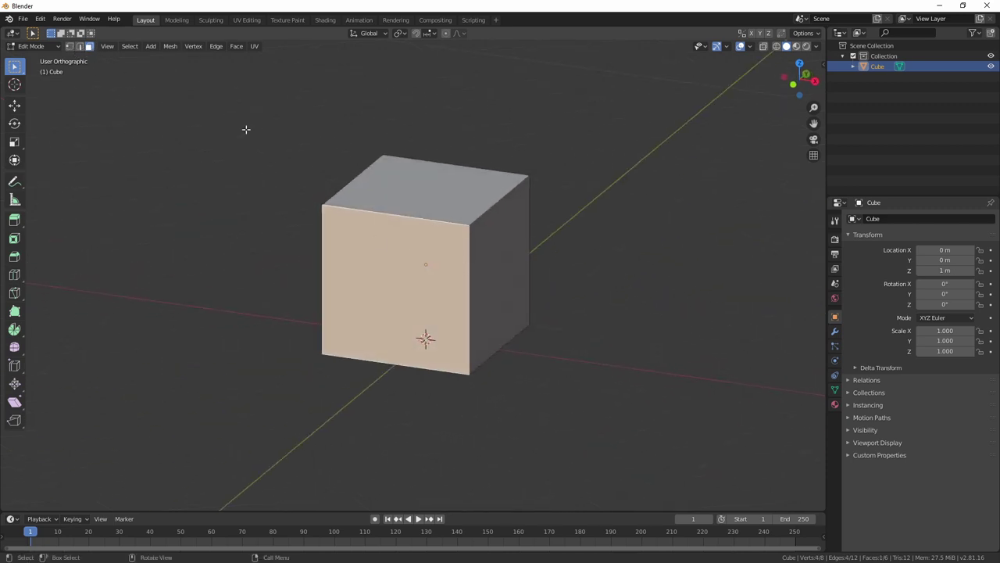
pyautogui.click(71, 46)
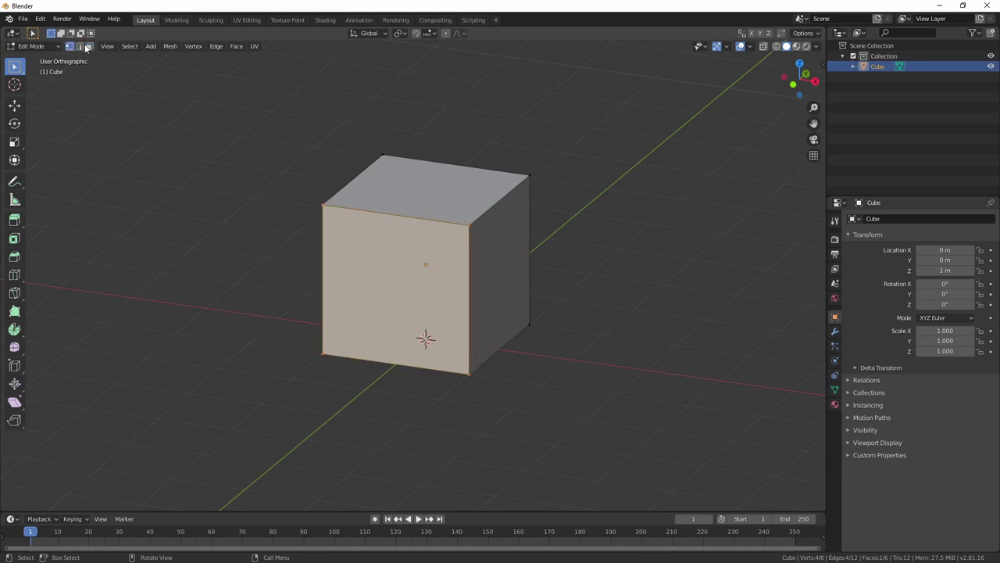
pyautogui.click(78, 47)
pyautogui.click(89, 46)
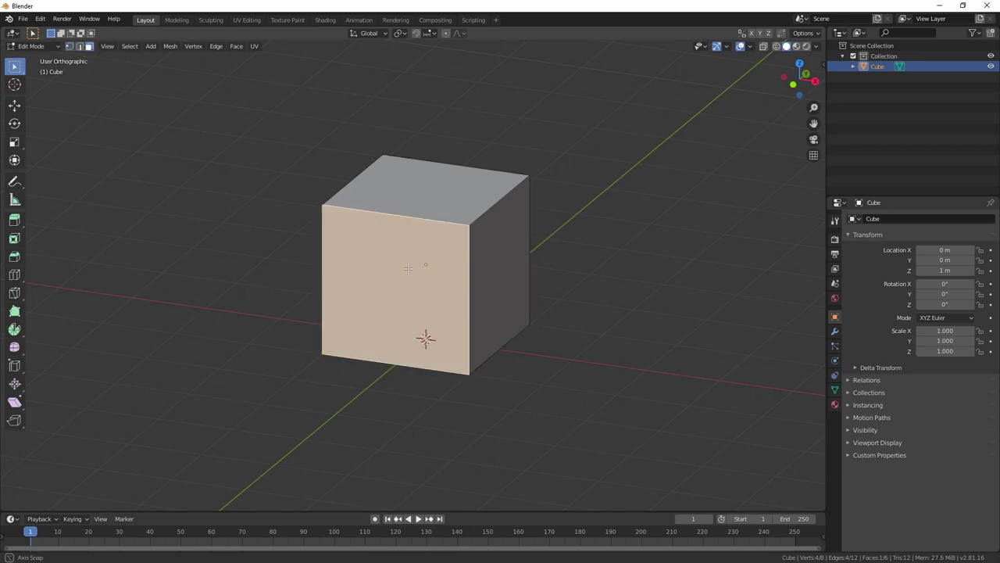
pyautogui.moveTo(257, 258); pyautogui.dragTo(375, 270, button='middle')
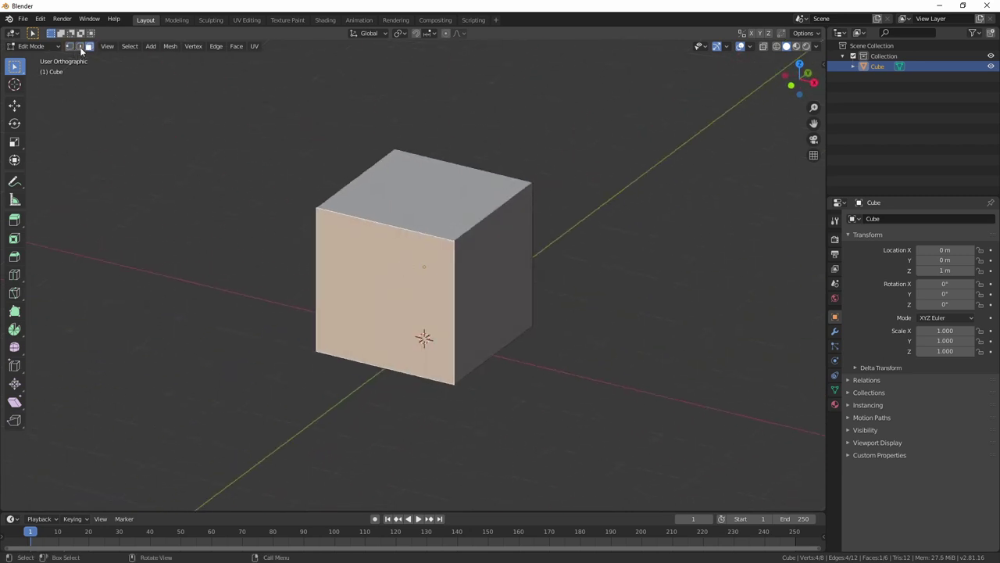
pyautogui.press('1')
pyautogui.press('3')
pyautogui.moveTo(467, 253); pyautogui.dragTo(446, 265, button='middle')
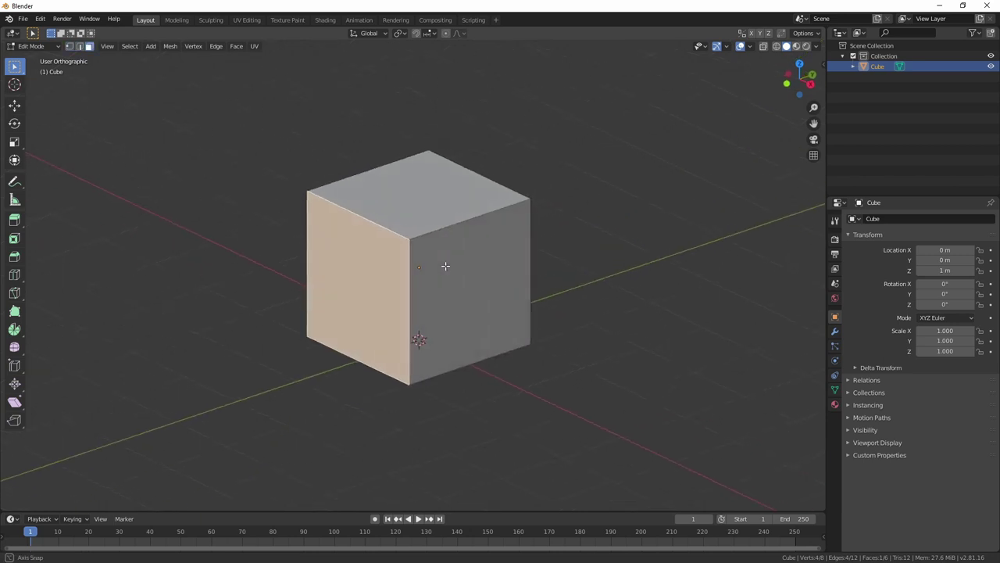
pyautogui.press('1')
pyautogui.press('3')
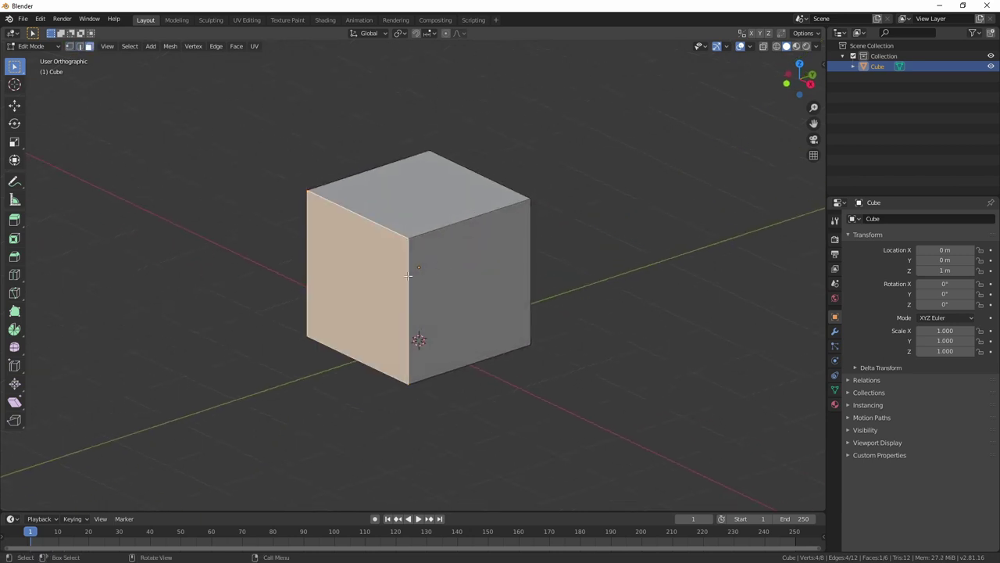
pyautogui.press('1')
pyautogui.click(405, 239)
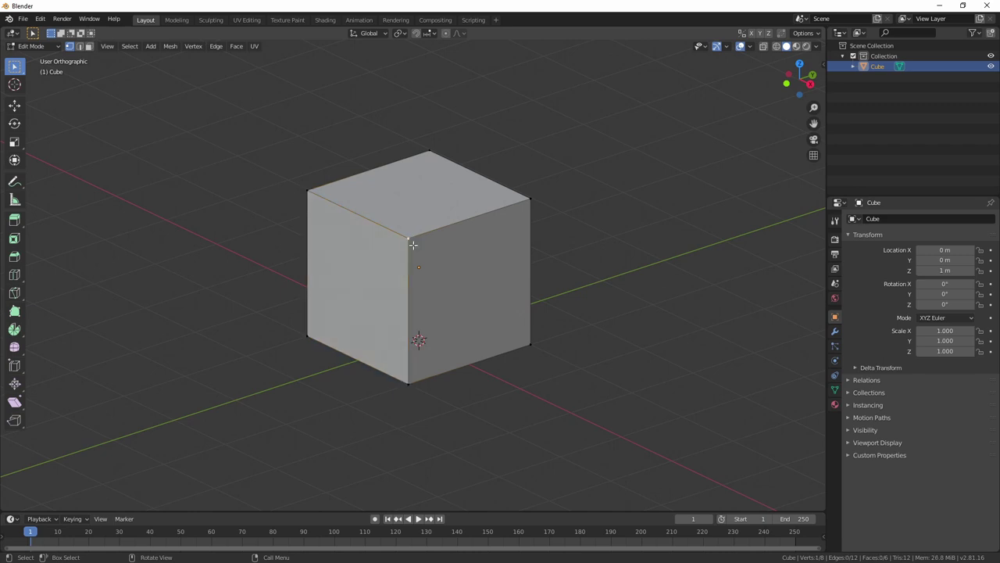
pyautogui.press('3')
pyautogui.click(386, 257)
pyautogui.press('KP_6')
pyautogui.press('KP_4')
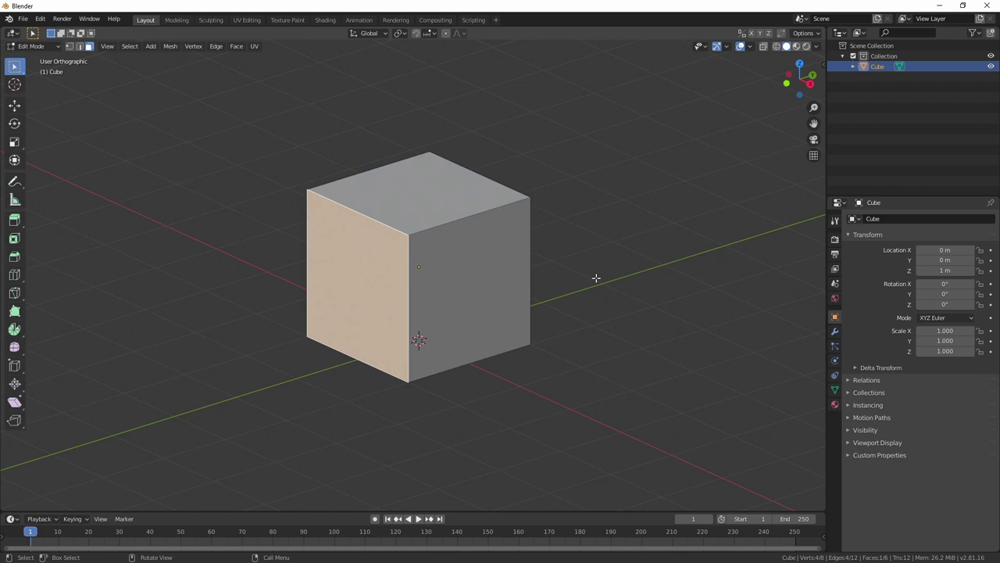
pyautogui.moveTo(589, 273)
pyautogui.mouseDown(button='middle')
pyautogui.moveTo(531, 266)
pyautogui.moveTo(583, 268)
pyautogui.mouseUp(button='middle')
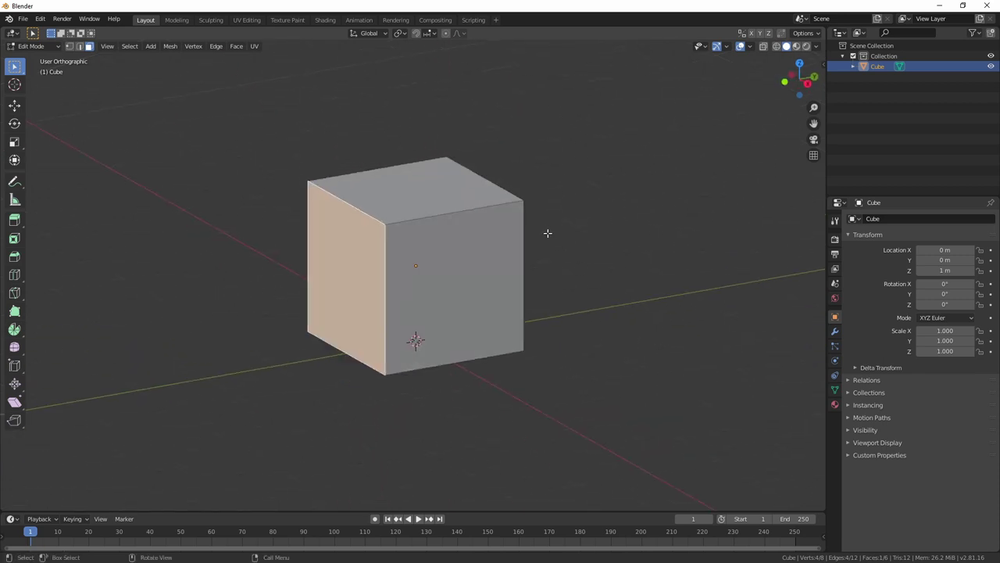
pyautogui.moveTo(548, 233); pyautogui.dragTo(578, 239, button='middle')
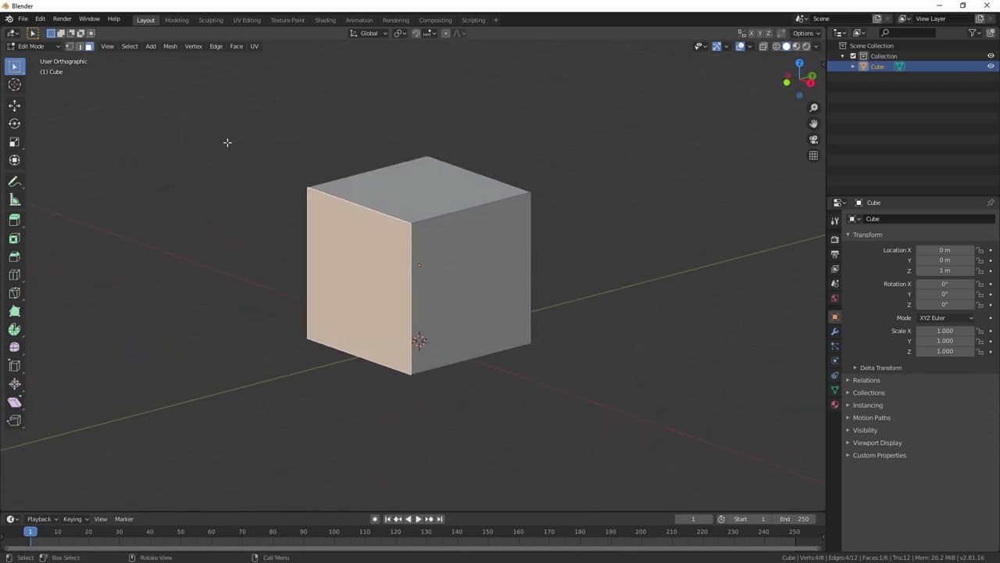
pyautogui.click(80, 46)
pyautogui.click(117, 101)
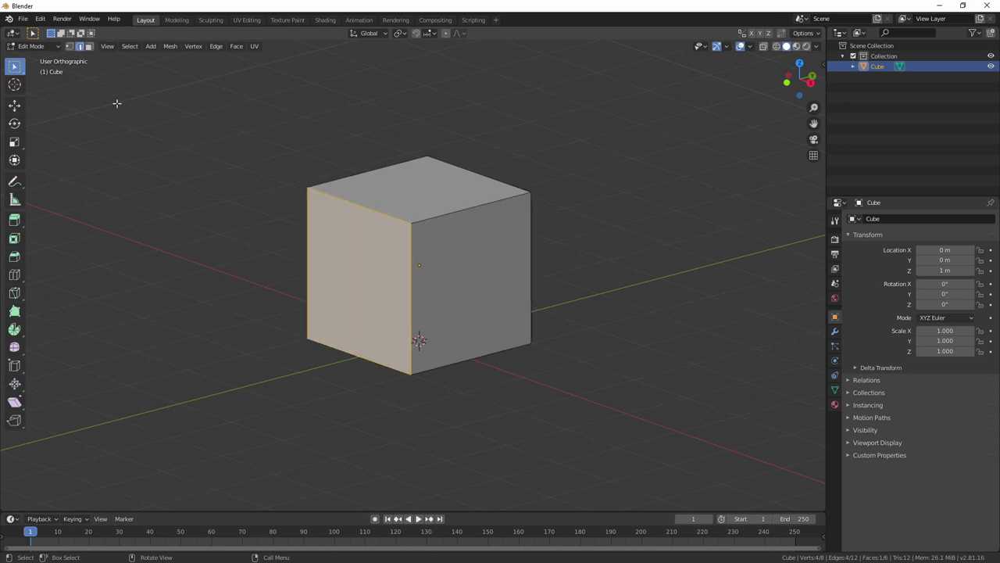
pyautogui.moveTo(265, 155); pyautogui.dragTo(438, 361)
pyautogui.hotkey('alt', 'a')
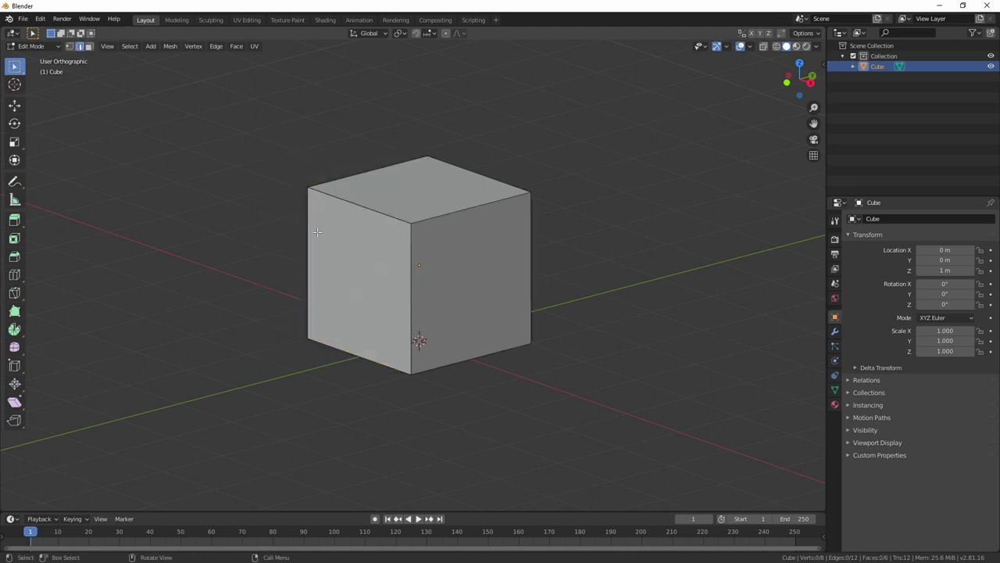
pyautogui.click(89, 46)
pyautogui.click(348, 240)
pyautogui.moveTo(482, 274); pyautogui.dragTo(534, 270, button='middle')
pyautogui.rightClick(534, 270)
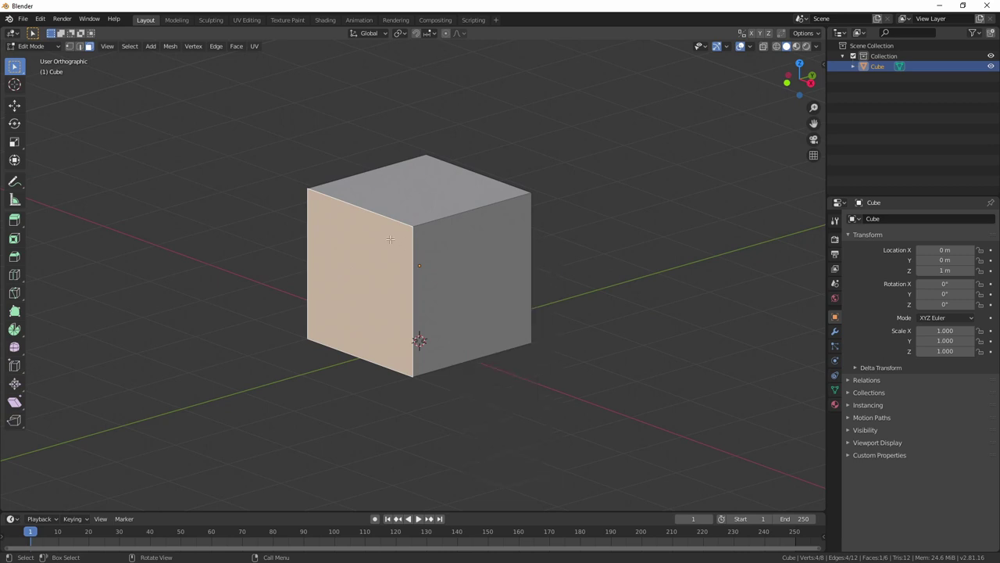
pyautogui.click(412, 216)
pyautogui.click(410, 222)
pyautogui.press('2')
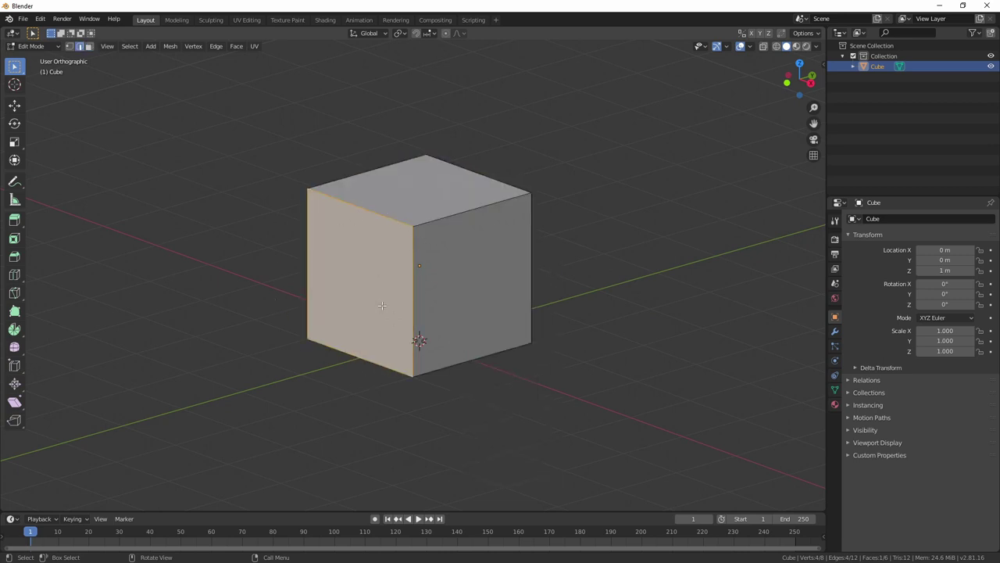
pyautogui.press('1')
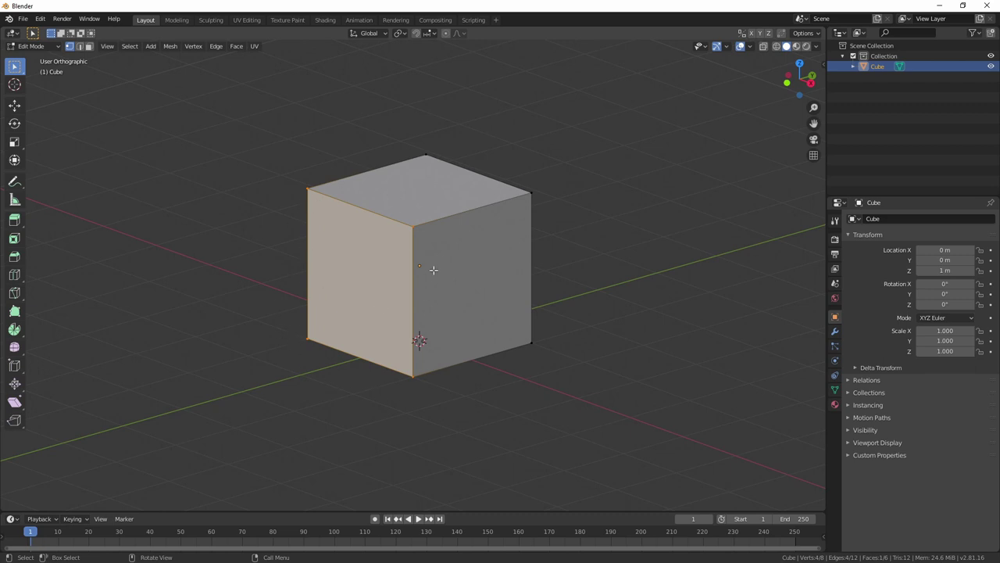
pyautogui.moveTo(600, 324)
pyautogui.mouseDown(button='middle')
pyautogui.moveTo(558, 337)
pyautogui.moveTo(596, 320)
pyautogui.mouseUp(button='middle')
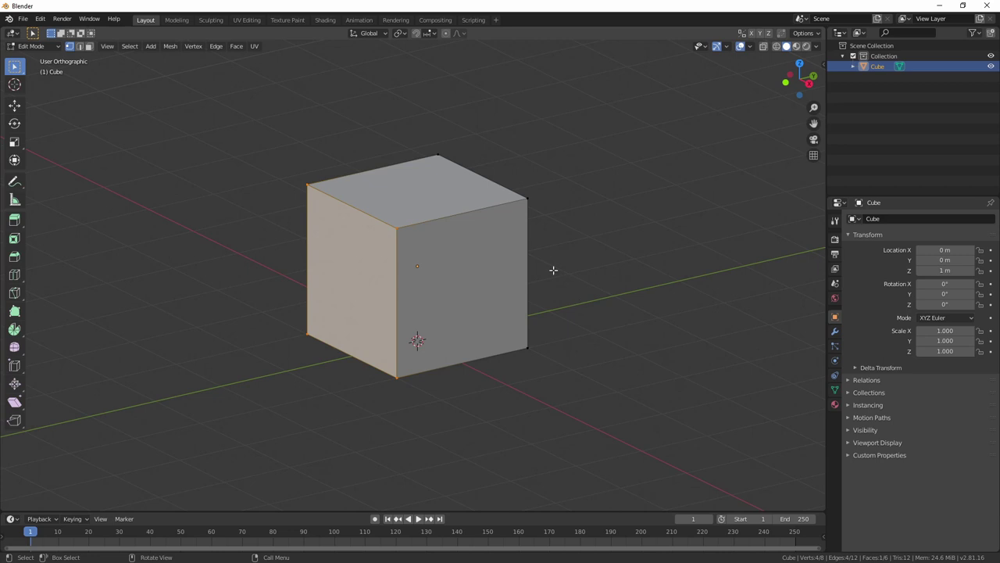
# Step: Slide the selected left face along global Y to thin the box, then deselect all
pyautogui.moveTo(444, 261); pyautogui.dragTo(426, 260, button='middle')
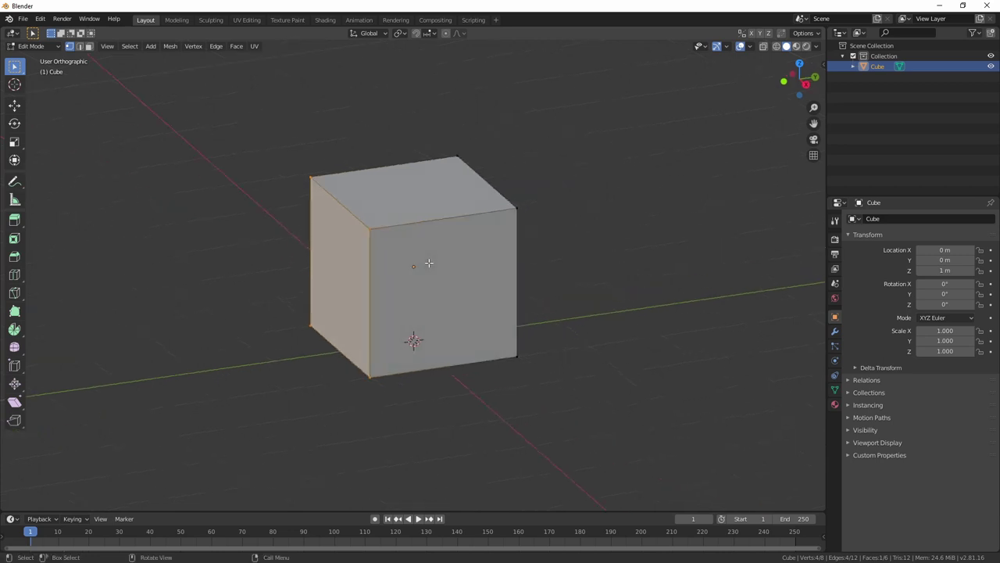
pyautogui.press('g')
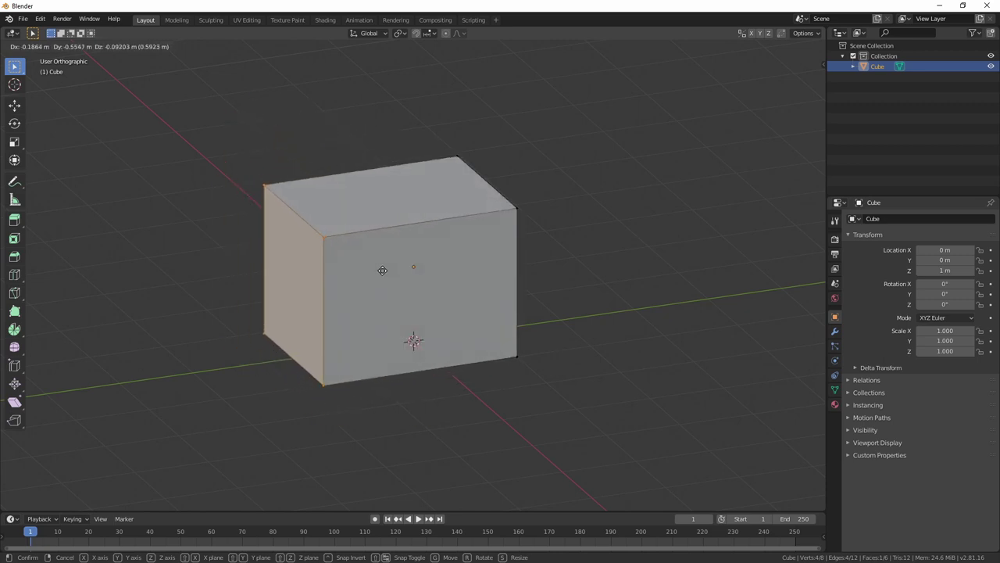
pyautogui.press('y')
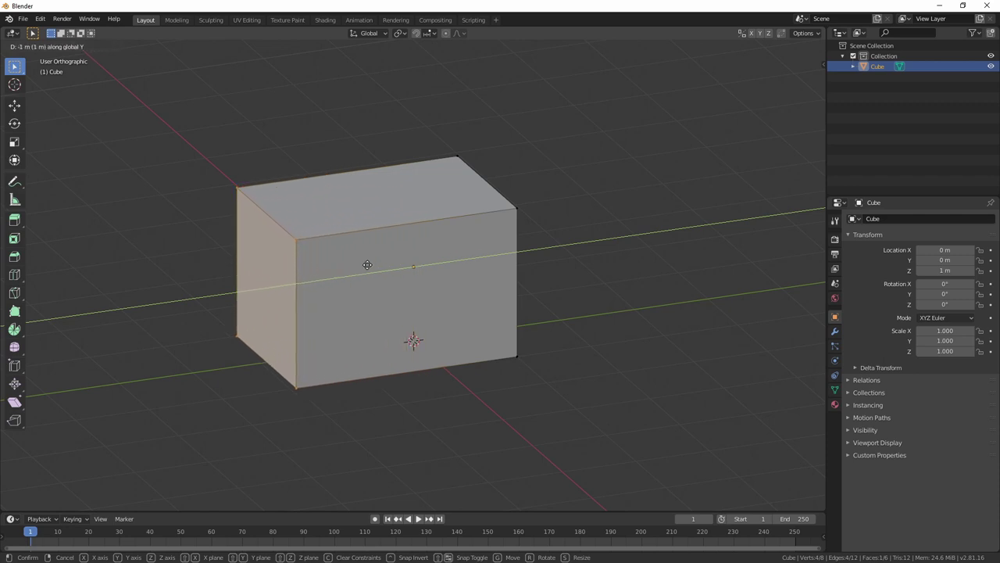
pyautogui.click(469, 258)
pyautogui.moveTo(474, 257); pyautogui.dragTo(511, 308, button='middle')
pyautogui.press('a')
pyautogui.hotkey('alt', 'a')
pyautogui.moveTo(578, 319)
pyautogui.mouseDown(button='middle')
pyautogui.moveTo(610, 323)
pyautogui.moveTo(543, 315)
pyautogui.moveTo(587, 315)
pyautogui.mouseUp(button='middle')
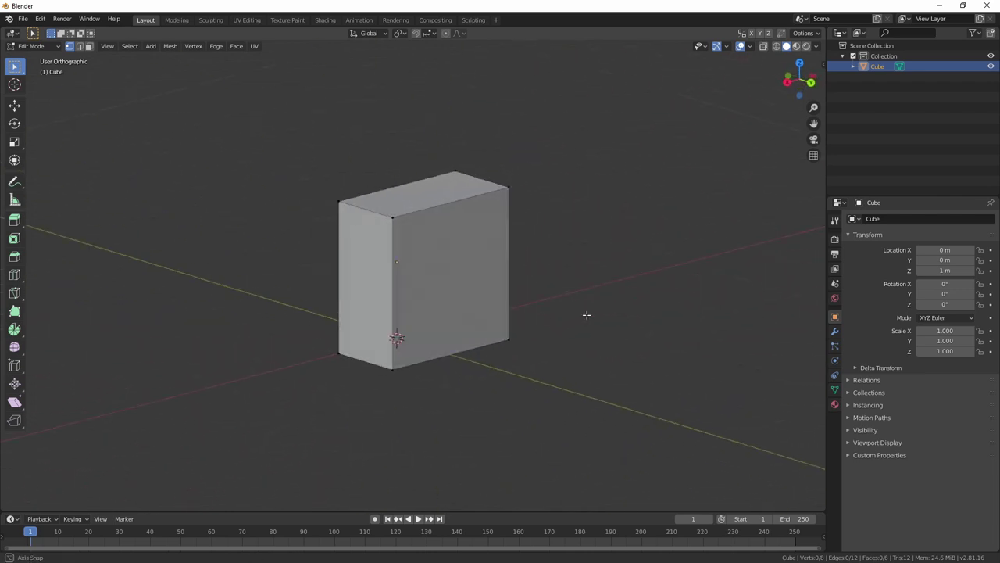
# Step: Shift-select the four corner vertices of the box's front face
pyautogui.click(395, 217)
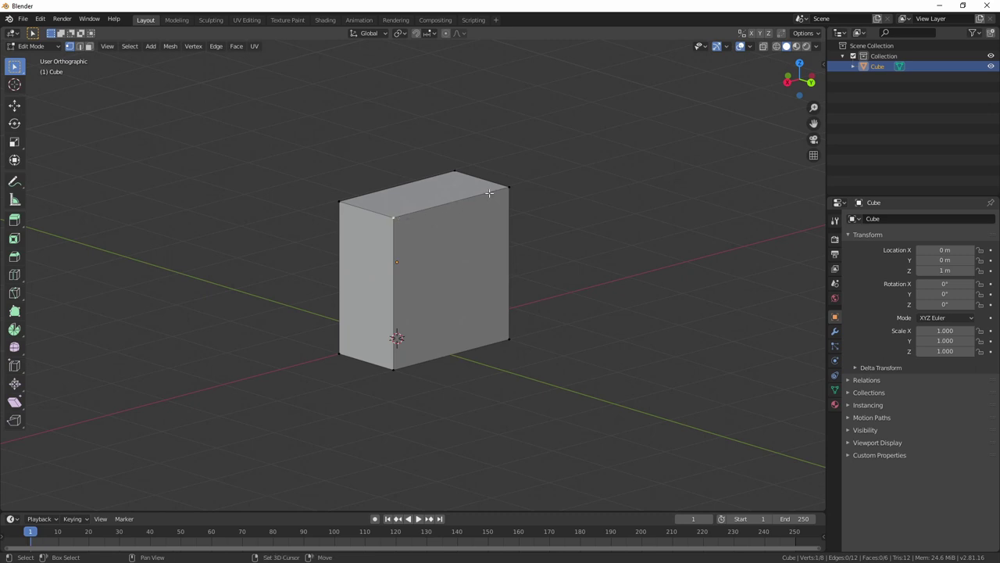
pyautogui.keyDown('shift'); pyautogui.click(508, 187); pyautogui.keyUp('shift')
pyautogui.keyDown('shift'); pyautogui.click(509, 339); pyautogui.keyUp('shift')
pyautogui.keyDown('shift'); pyautogui.click(394, 367); pyautogui.keyUp('shift')
pyautogui.moveTo(407, 369); pyautogui.dragTo(552, 360, button='middle')
pyautogui.click(503, 357)
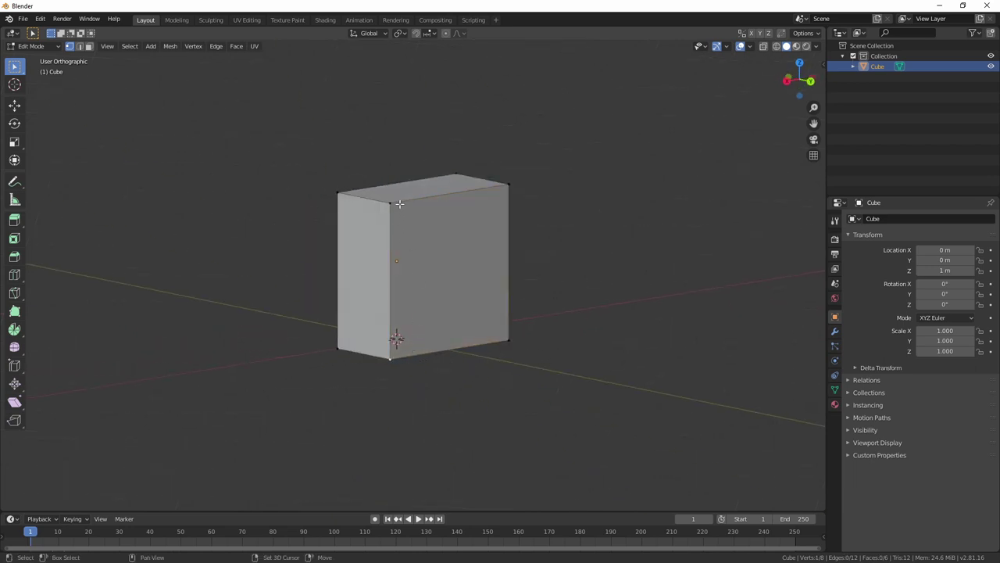
pyautogui.keyDown('shift'); pyautogui.click(509, 186); pyautogui.keyUp('shift')
pyautogui.keyDown('shift'); pyautogui.click(509, 339); pyautogui.keyUp('shift')
pyautogui.moveTo(577, 339); pyautogui.dragTo(554, 336, button='middle')
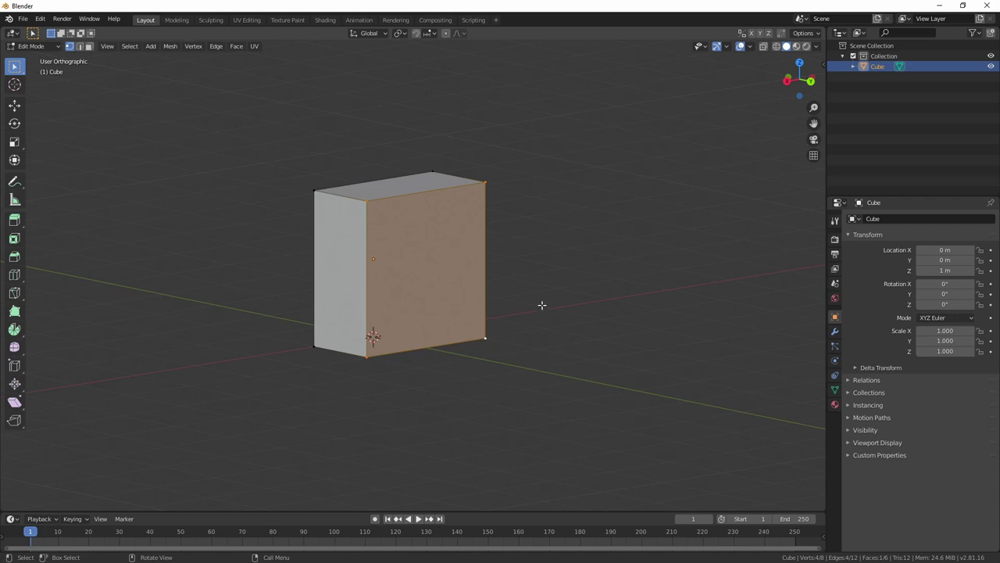
# Step: Deselect, switch to face select mode (3) and select the large front face
pyautogui.click(576, 315)
pyautogui.moveTo(518, 315); pyautogui.dragTo(575, 330, button='middle')
pyautogui.press('3')
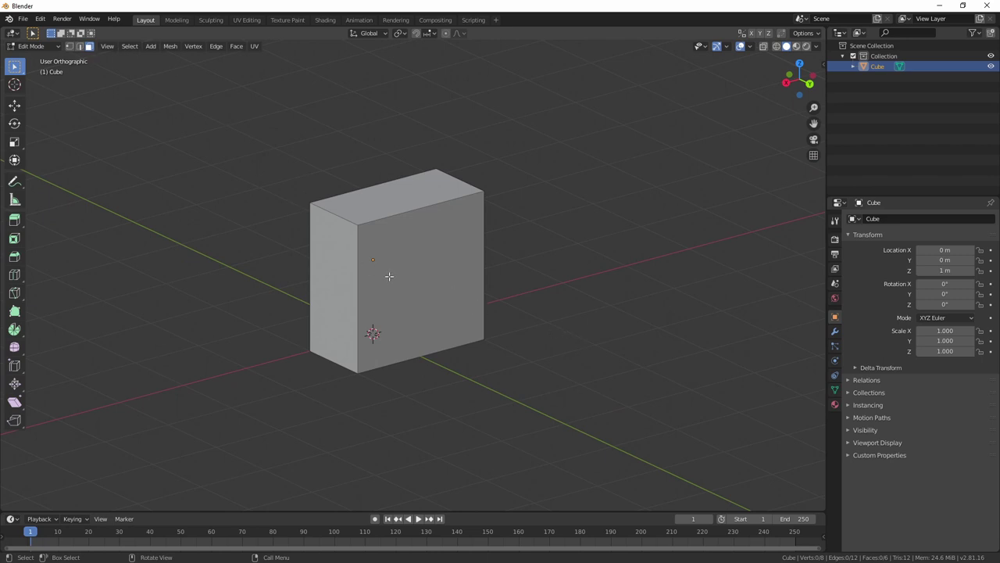
pyautogui.click(416, 280)
pyautogui.moveTo(554, 375)
pyautogui.mouseDown(button='middle')
pyautogui.moveTo(576, 370)
pyautogui.moveTo(540, 369)
pyautogui.mouseUp(button='middle')
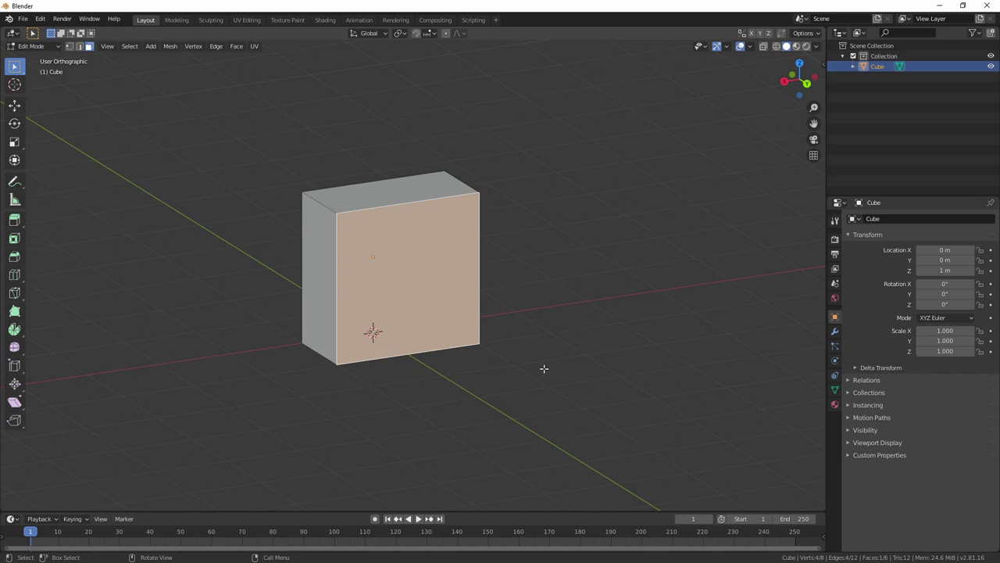
# Step: Inset the selected front face and extrude the inset face outward into a block
pyautogui.press('i')
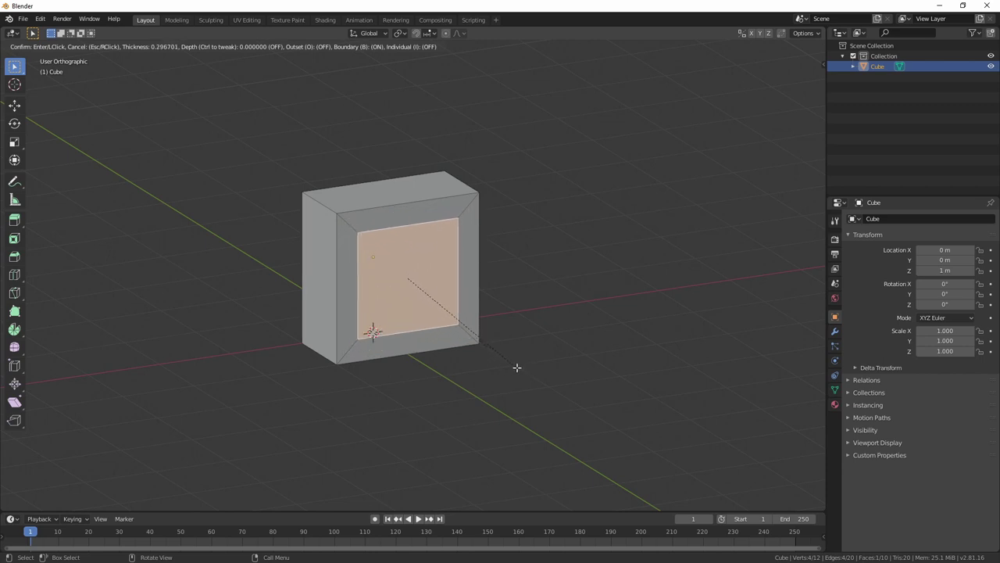
pyautogui.click(511, 365)
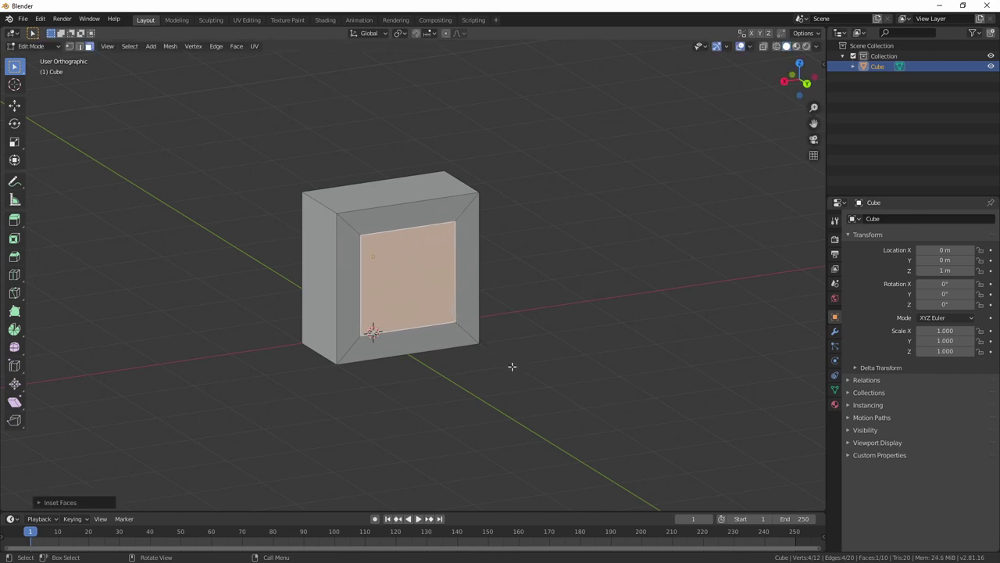
pyautogui.moveTo(508, 381); pyautogui.dragTo(528, 384, button='middle')
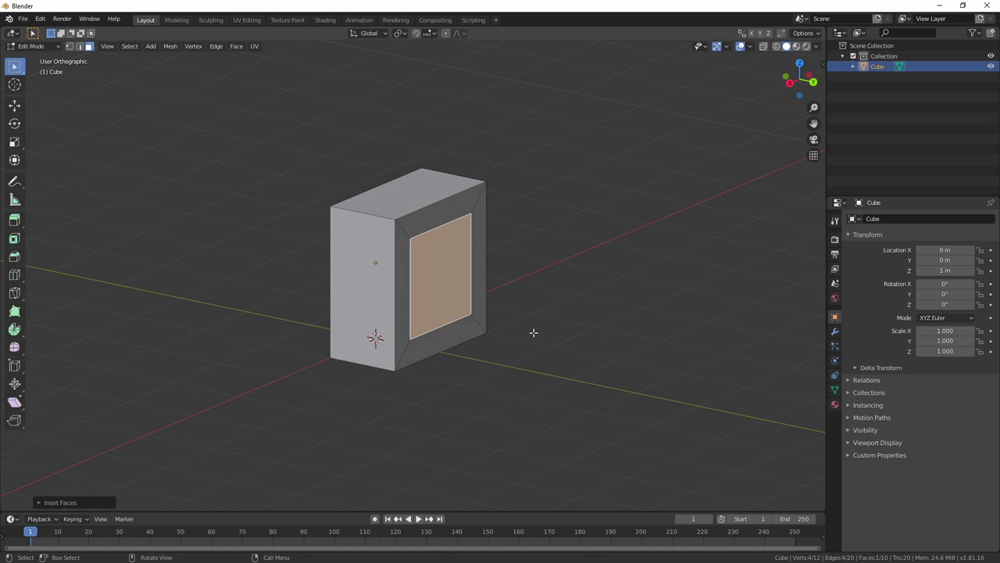
pyautogui.press('e')
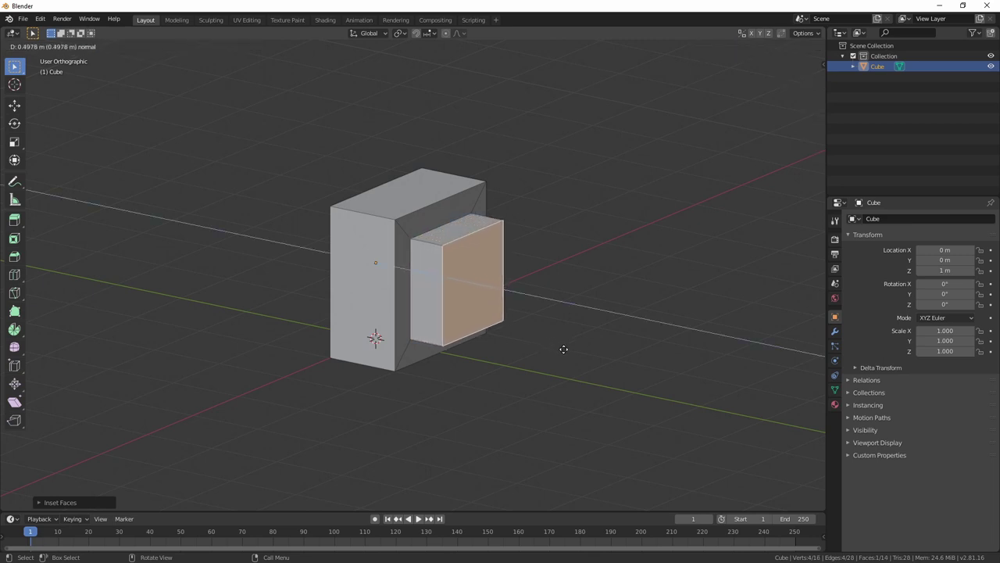
pyautogui.click(558, 353)
pyautogui.moveTo(558, 353); pyautogui.dragTo(533, 369, button='middle')
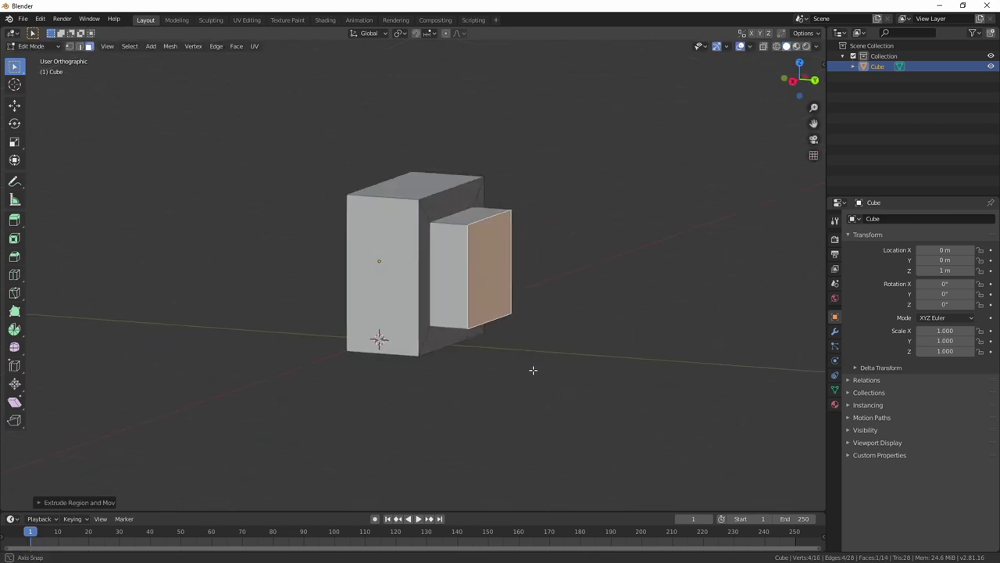
pyautogui.moveTo(560, 321); pyautogui.dragTo(551, 336, button='middle')
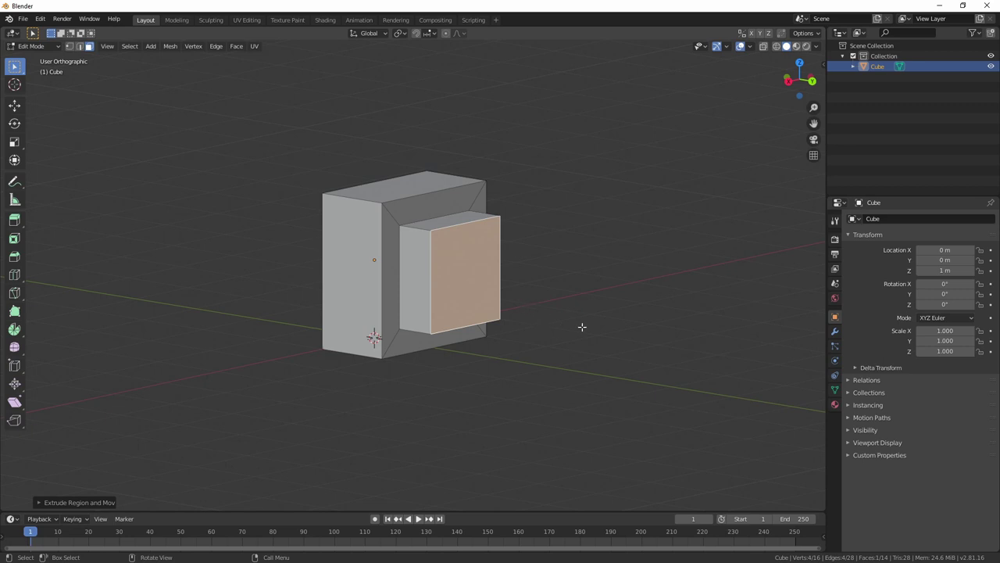
pyautogui.moveTo(582, 327); pyautogui.dragTo(589, 282, button='middle')
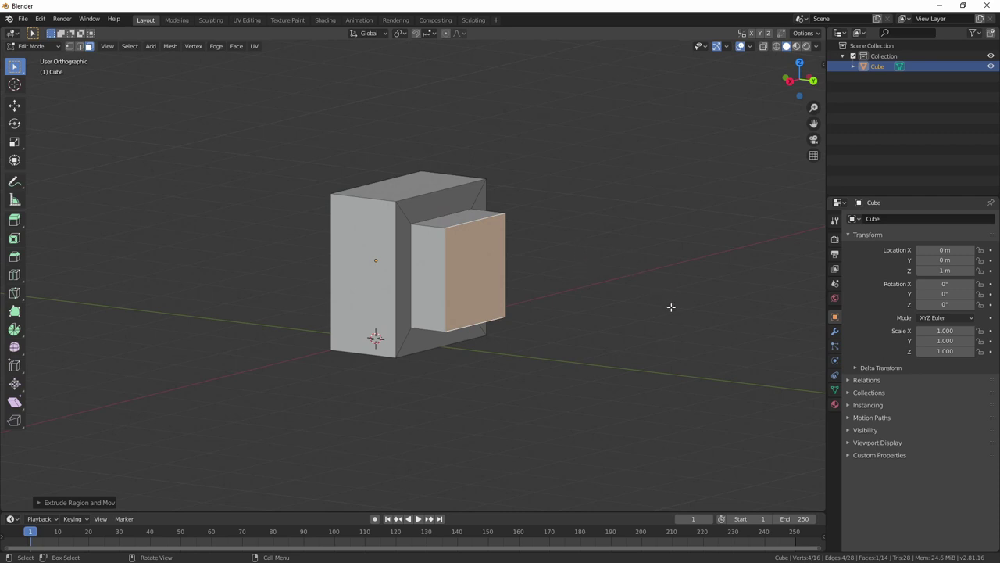
# Step: Scale the extruded end face down so the block tapers, then return to Object Mode
pyautogui.press('s')
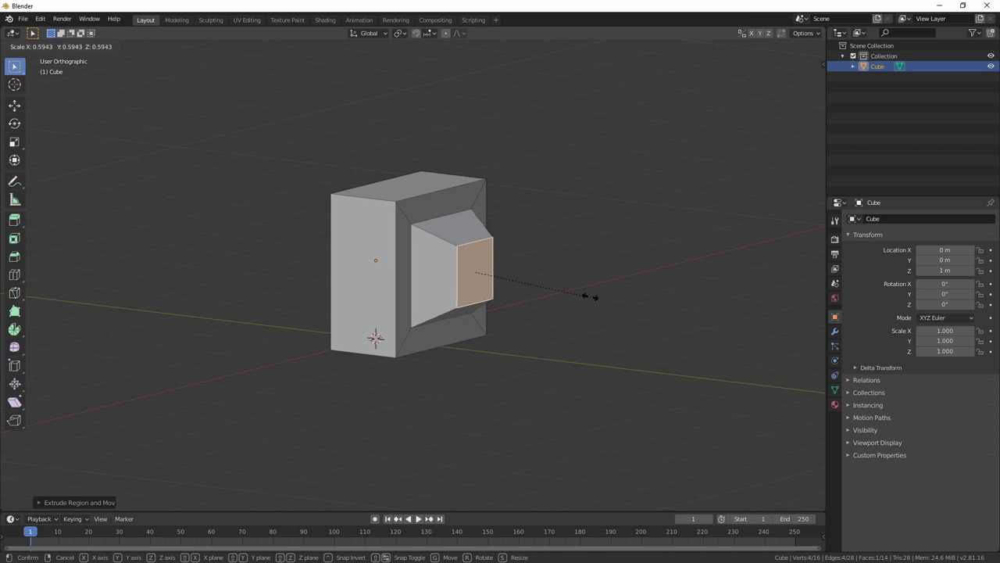
pyautogui.click(606, 298)
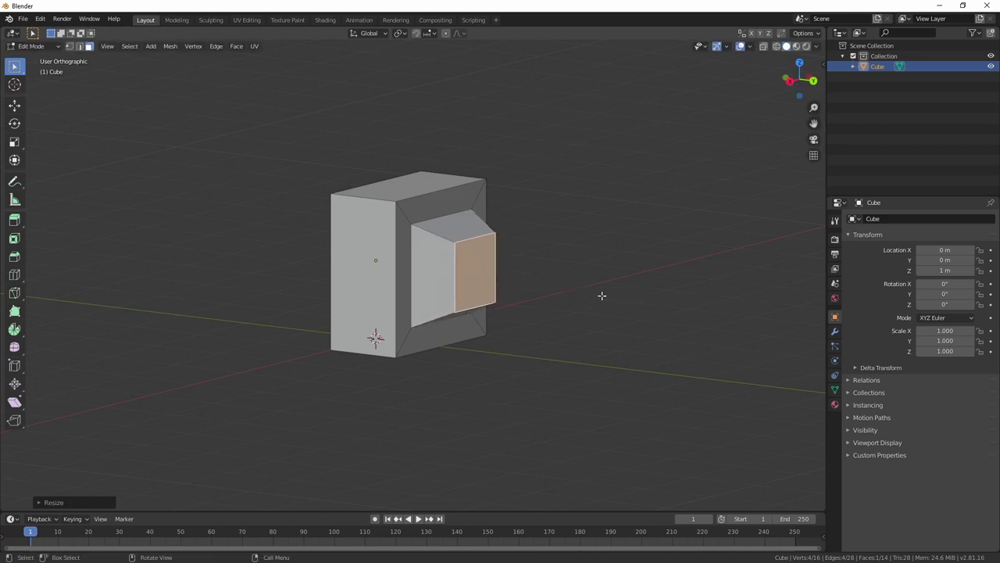
pyautogui.moveTo(601, 292); pyautogui.dragTo(562, 337, button='middle')
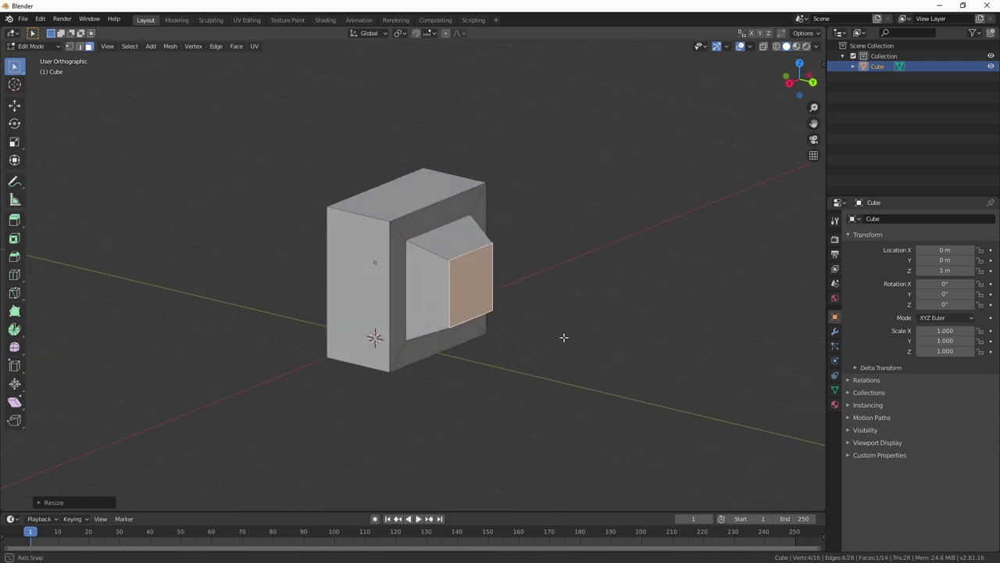
pyautogui.moveTo(508, 295); pyautogui.dragTo(610, 342, button='middle')
pyautogui.press('Tab')
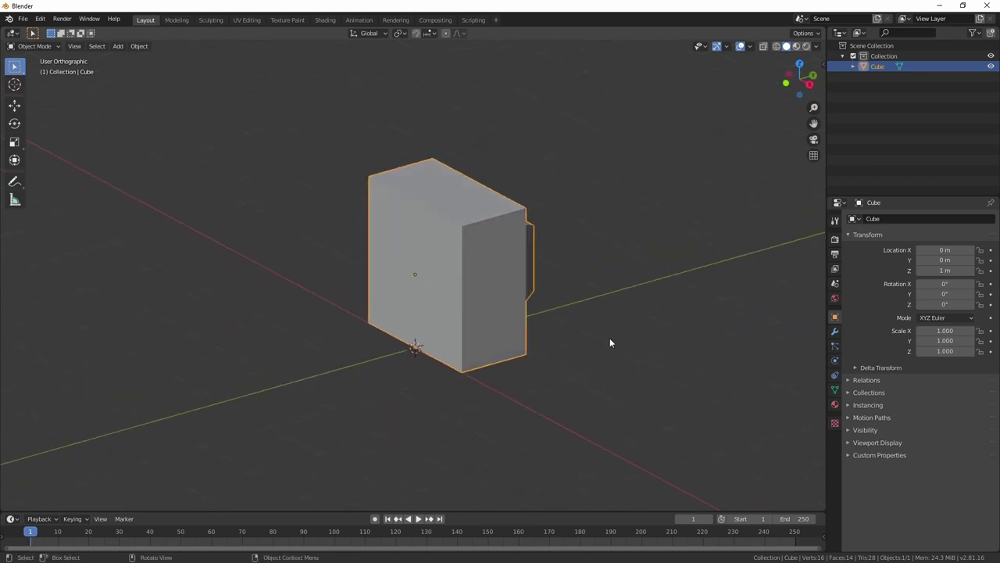
# Step: Cancel an accidental object scale, keeping scale 1.000, and re-enter Edit Mode facing the plain side
pyautogui.press('s')
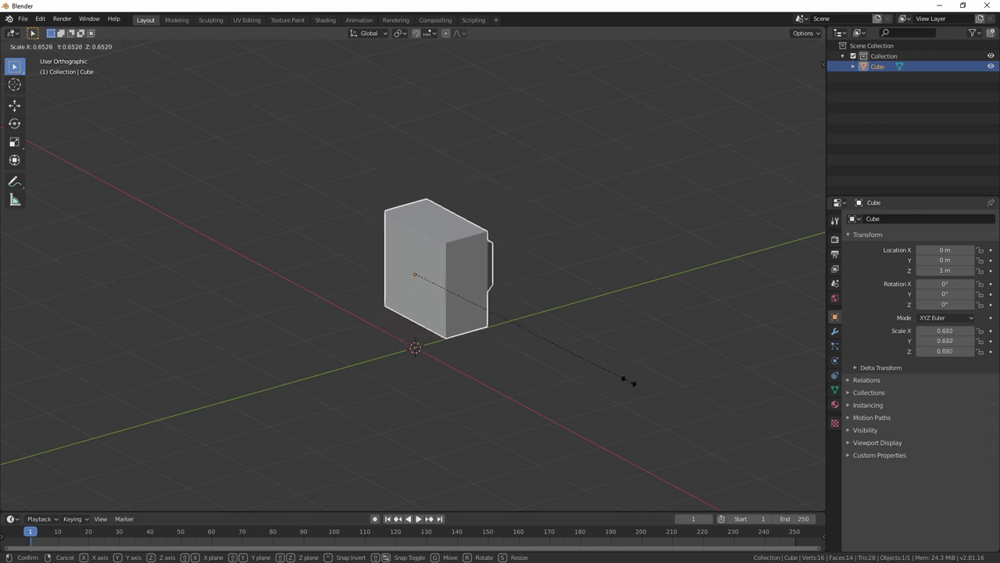
pyautogui.rightClick(666, 402)
pyautogui.moveTo(686, 401); pyautogui.dragTo(623, 402, button='middle')
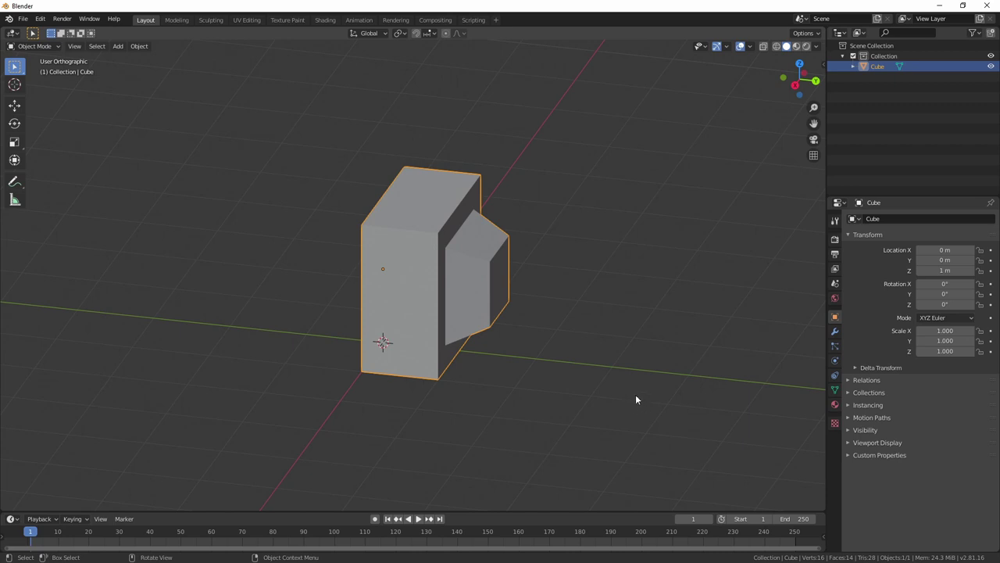
pyautogui.press('Tab')
pyautogui.moveTo(587, 395); pyautogui.dragTo(612, 339, button='middle')
# Step: Inset the cube's plain face, leaving a smaller inner face inside a bevelled border
pyautogui.click(459, 282)
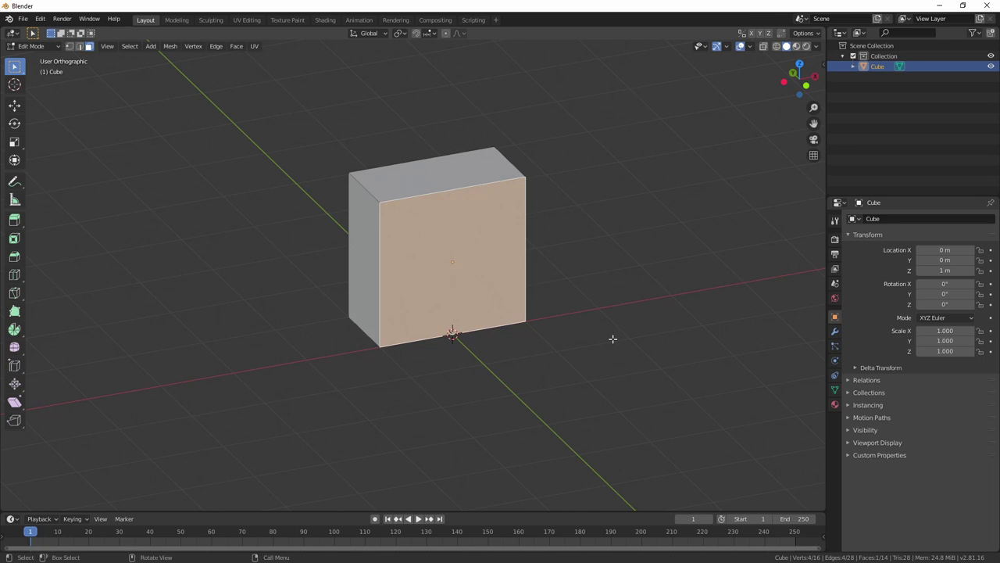
pyautogui.press('i')
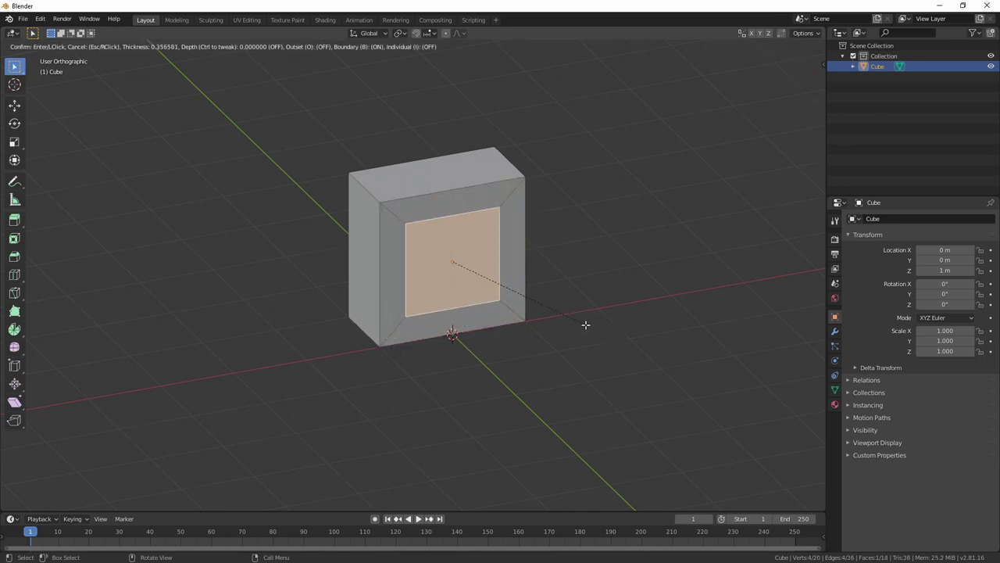
pyautogui.click(592, 326)
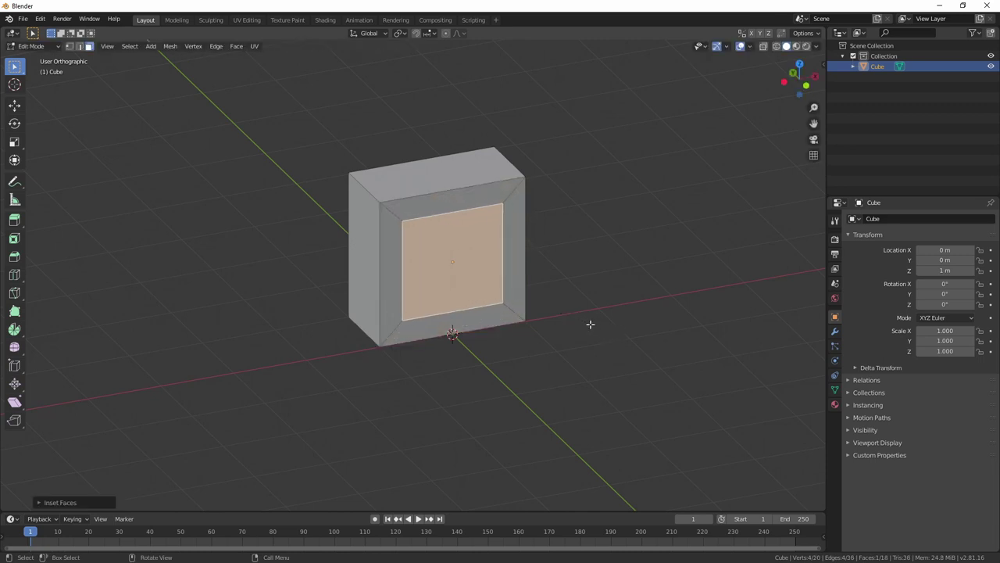
pyautogui.moveTo(592, 326); pyautogui.dragTo(610, 297, button='middle')
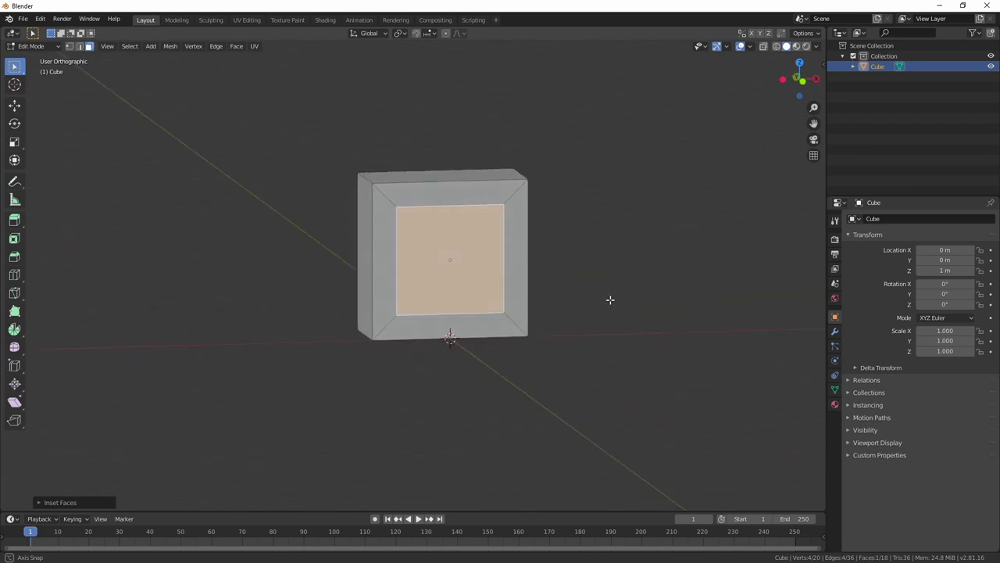
pyautogui.moveTo(698, 323); pyautogui.dragTo(670, 320, button='middle')
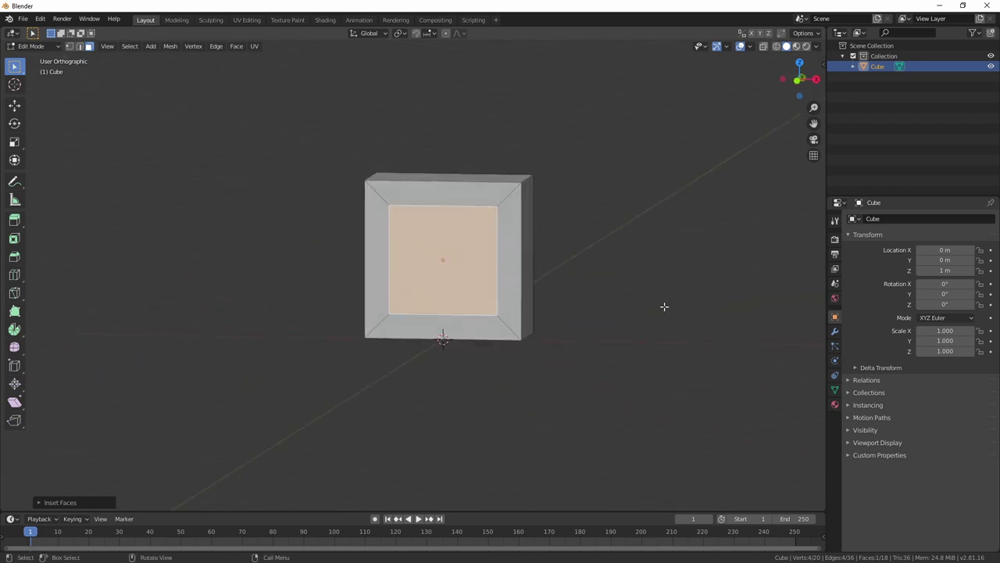
# Step: Slide the inner face slightly along the X axis, then select the left side face
pyautogui.press('g')
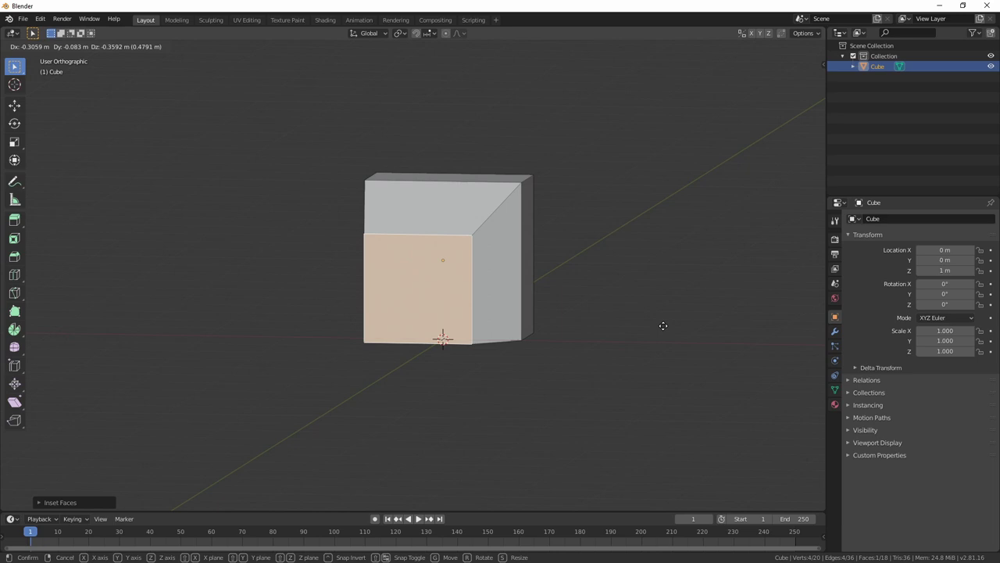
pyautogui.press('y')
pyautogui.press('x')
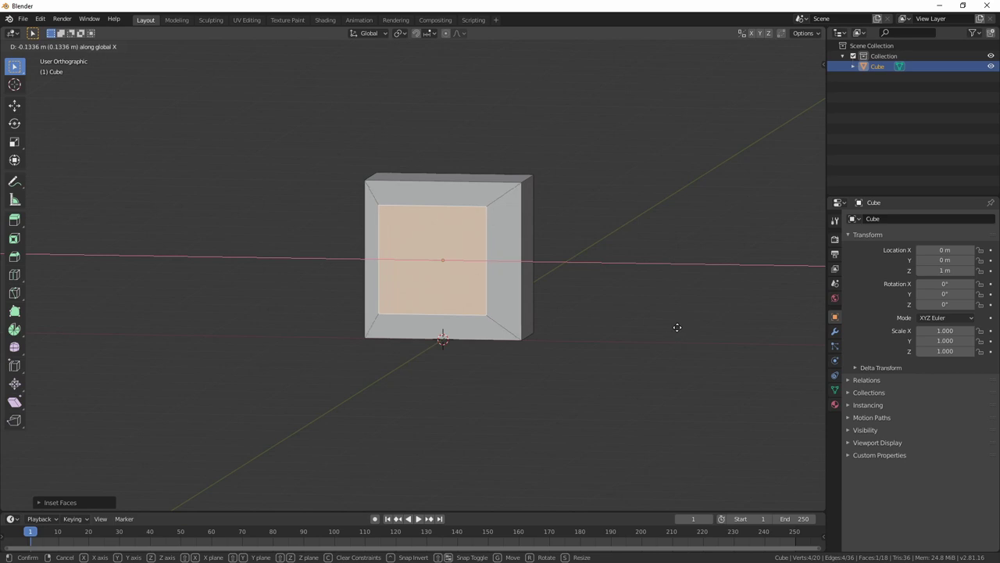
pyautogui.click(677, 327)
pyautogui.moveTo(676, 328); pyautogui.dragTo(687, 350, button='middle')
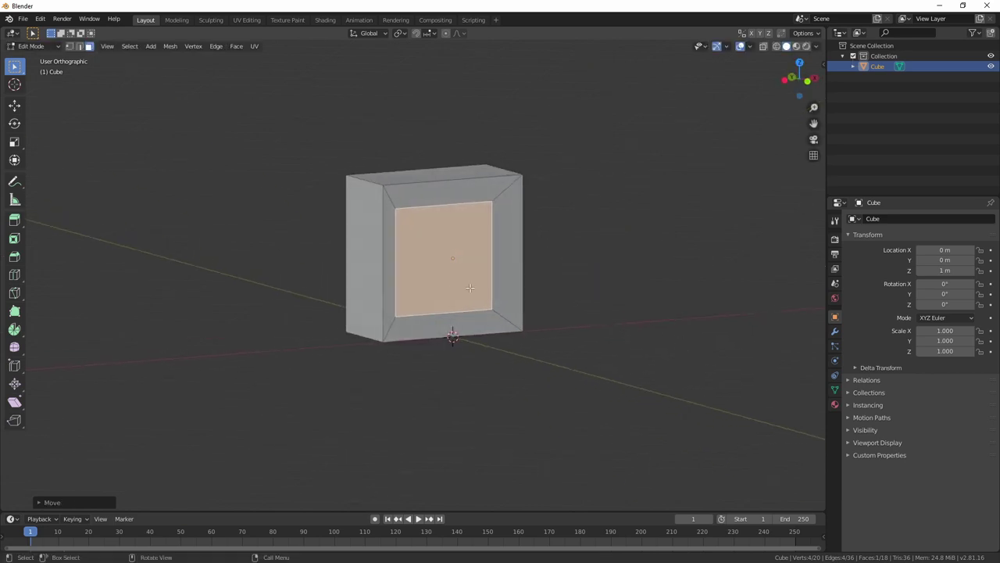
pyautogui.click(364, 261)
pyautogui.moveTo(536, 327); pyautogui.dragTo(469, 317, button='middle')
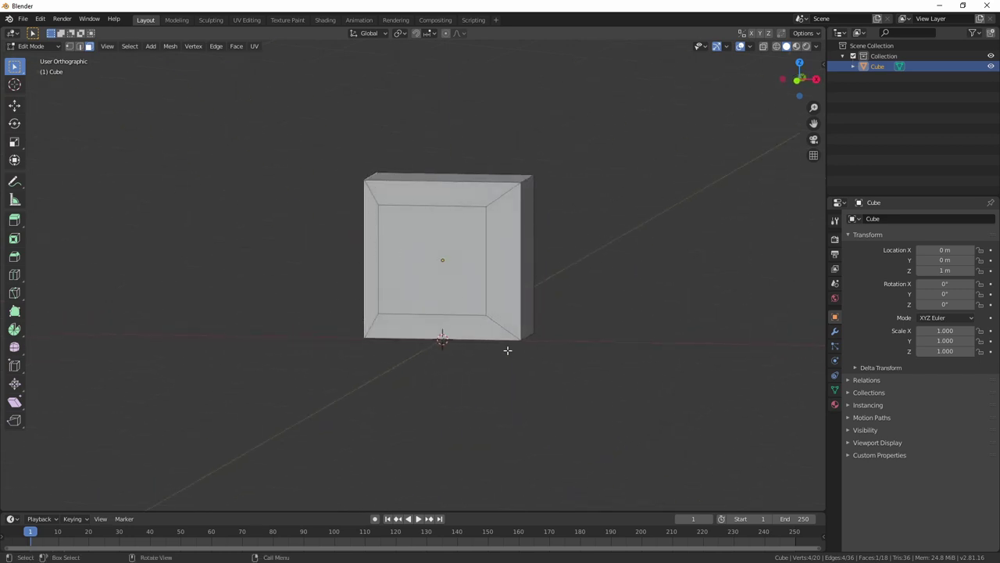
# Step: Push the cube's left side face outward along the X axis
pyautogui.moveTo(331, 294); pyautogui.dragTo(359, 294, button='middle')
pyautogui.click(363, 293)
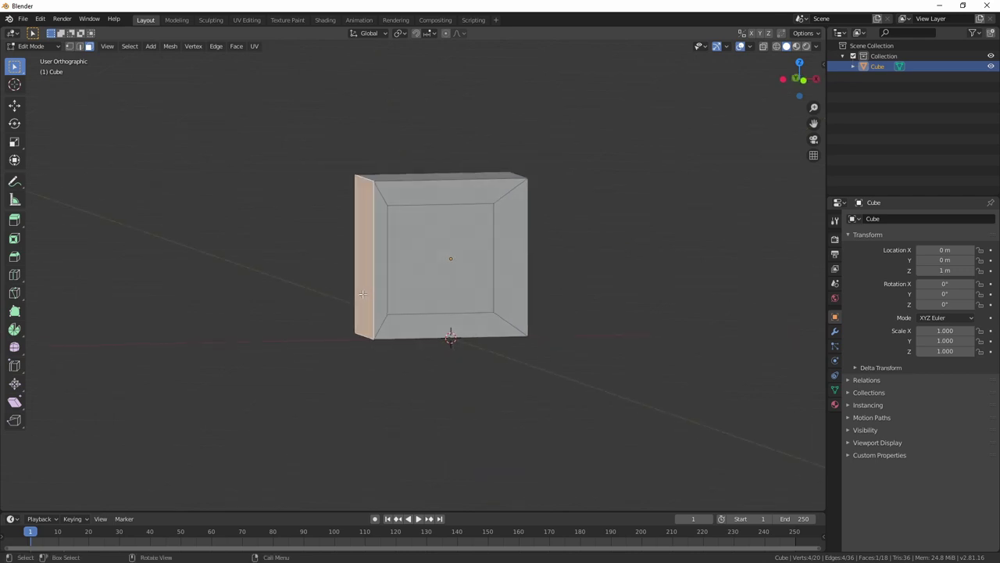
pyautogui.press('g')
pyautogui.press('y')
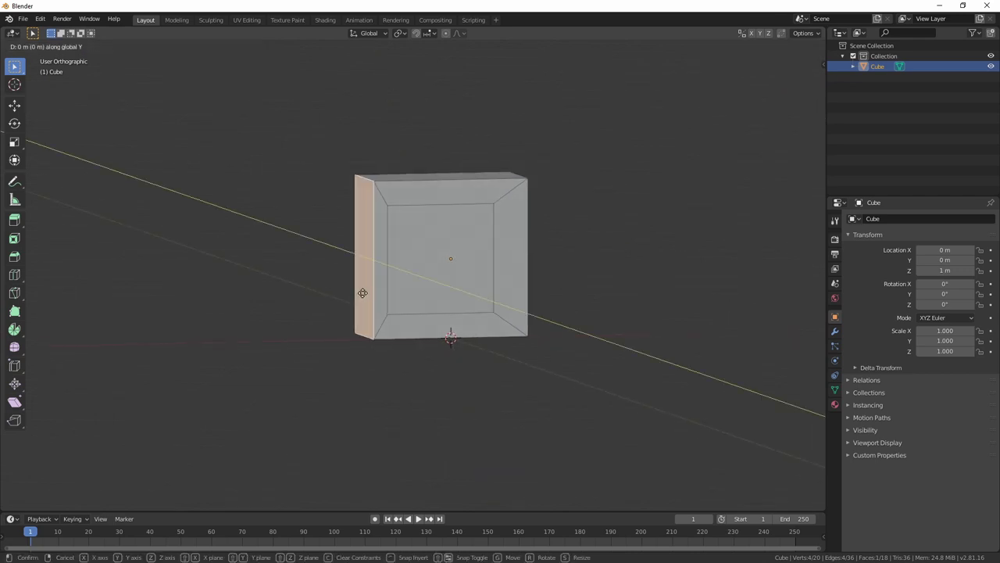
pyautogui.press('x')
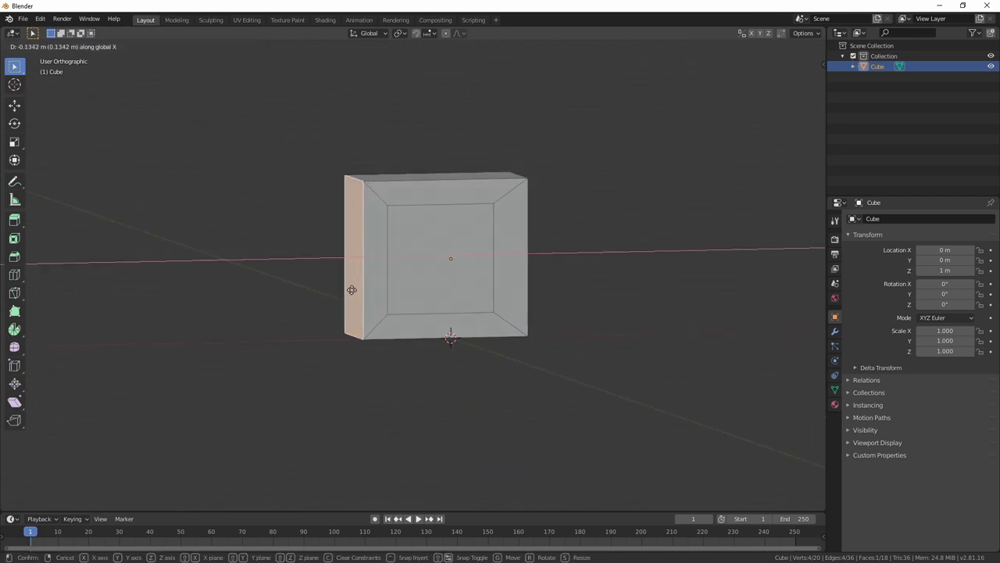
pyautogui.click(350, 290)
# Step: Push the right side face about 0.09 m outward along X, then select the inner front face
pyautogui.moveTo(607, 306); pyautogui.dragTo(594, 321, button='middle')
pyautogui.press('g')
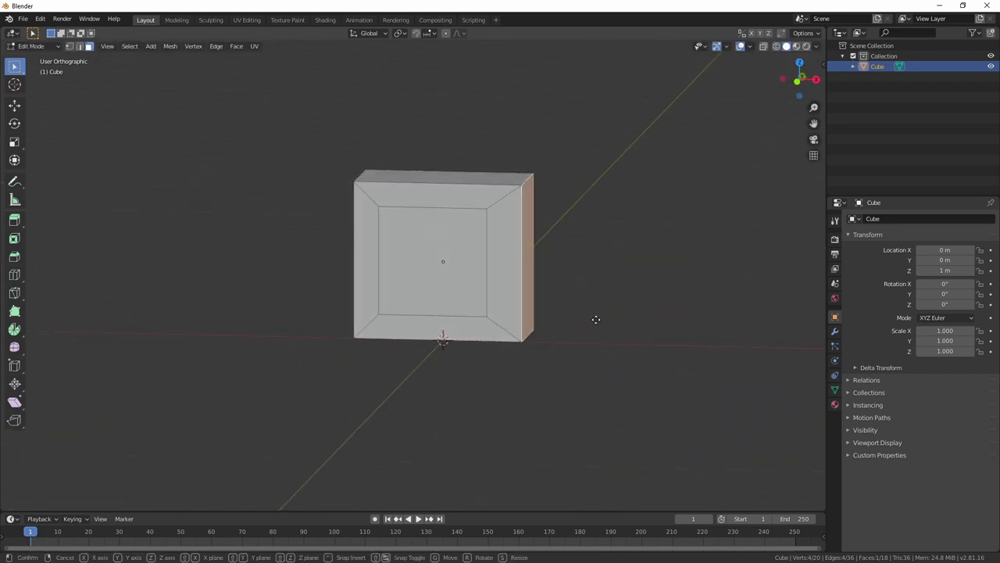
pyautogui.press('x')
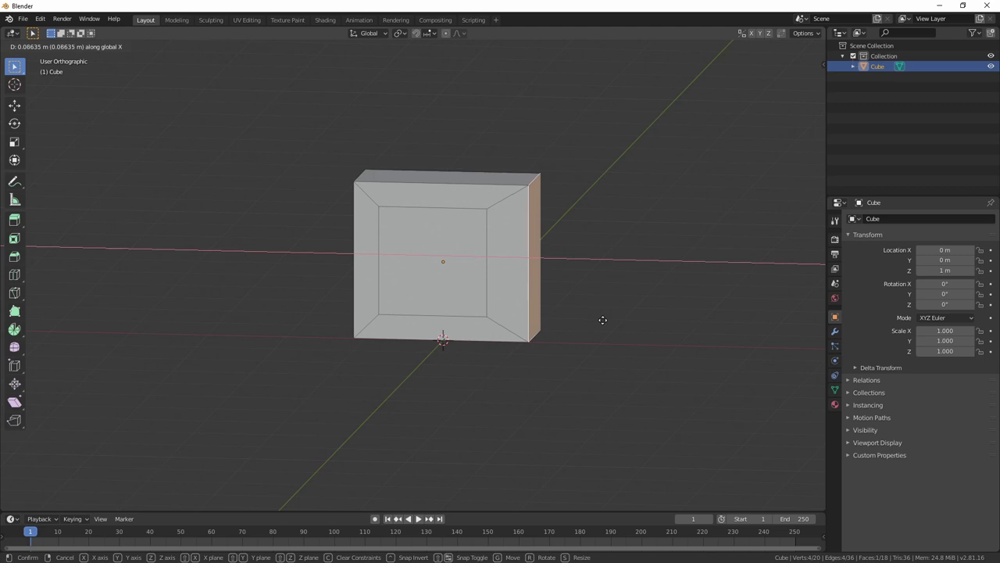
pyautogui.click(601, 320)
pyautogui.moveTo(632, 342)
pyautogui.mouseDown(button='middle')
pyautogui.moveTo(652, 354)
pyautogui.moveTo(703, 326)
pyautogui.moveTo(617, 341)
pyautogui.mouseUp(button='middle')
pyautogui.click(522, 318)
pyautogui.moveTo(522, 318); pyautogui.dragTo(560, 326, button='middle')
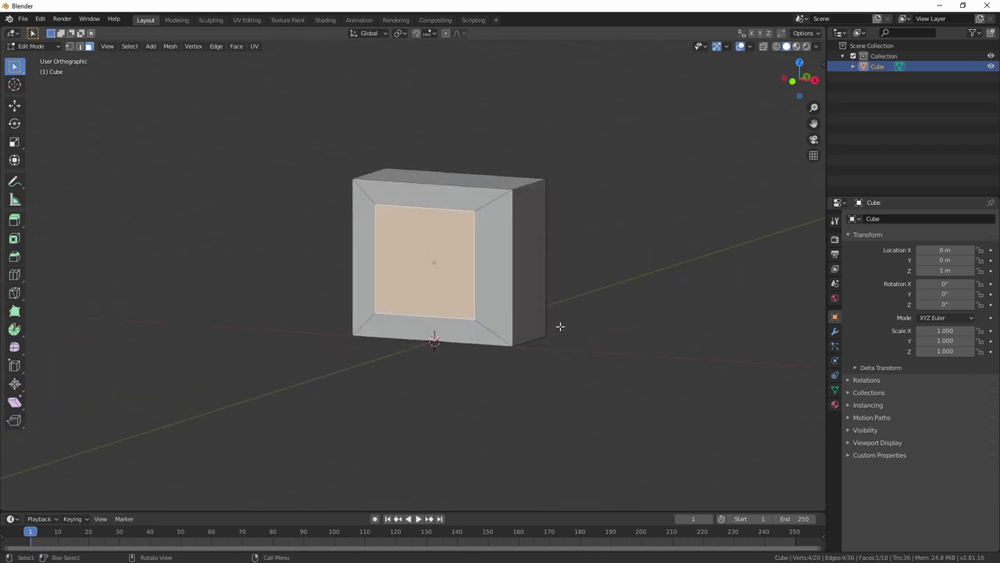
# Step: Extrude the inset front panel inward, creating a recessed opening inside the bevelled frame
pyautogui.press('e')
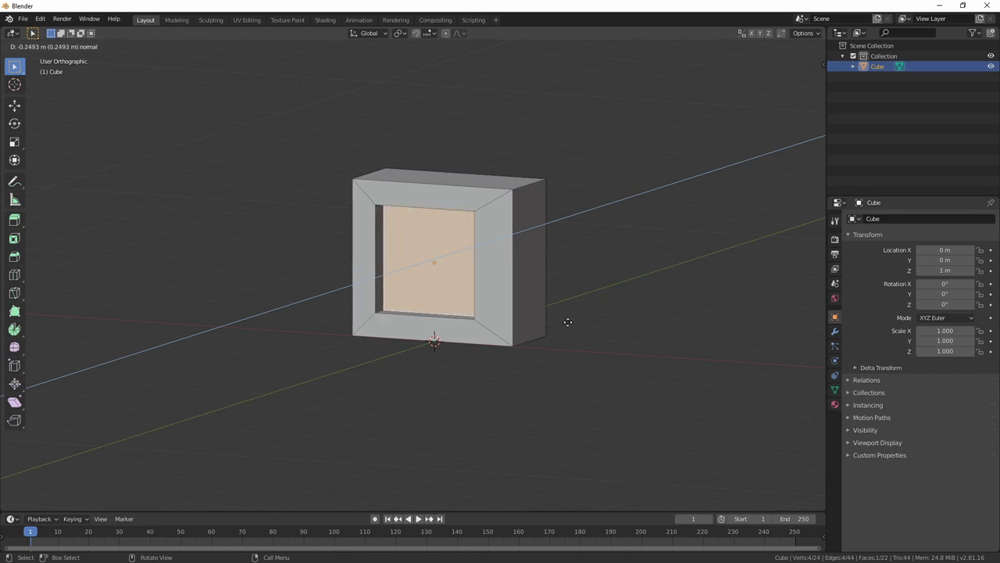
pyautogui.click(568, 322)
pyautogui.moveTo(568, 322); pyautogui.dragTo(590, 333, button='middle')
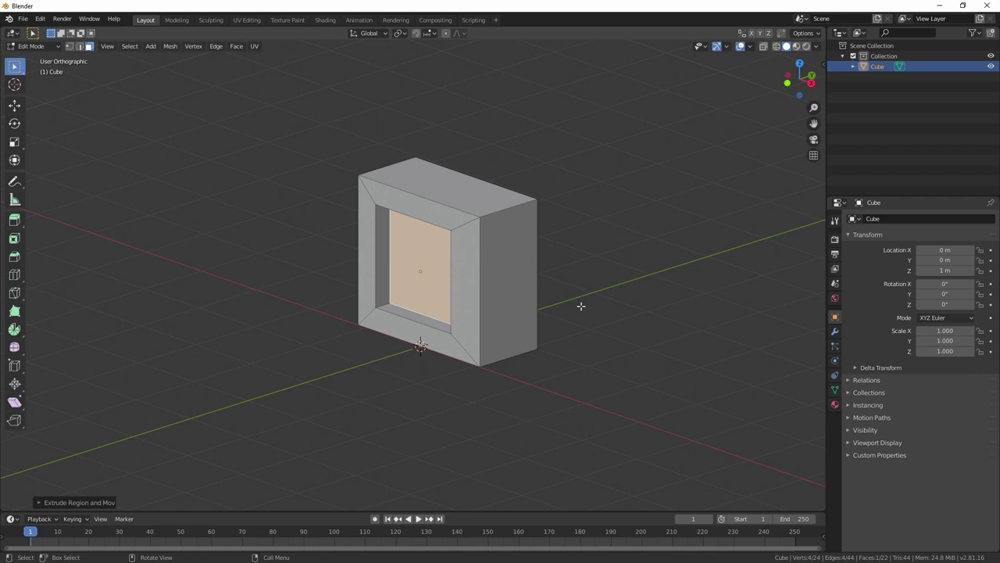
# Step: Select the box's right, top, left and bottom faces, then clear the selection
pyautogui.click(661, 235)
pyautogui.moveTo(661, 235); pyautogui.dragTo(599, 277, button='middle')
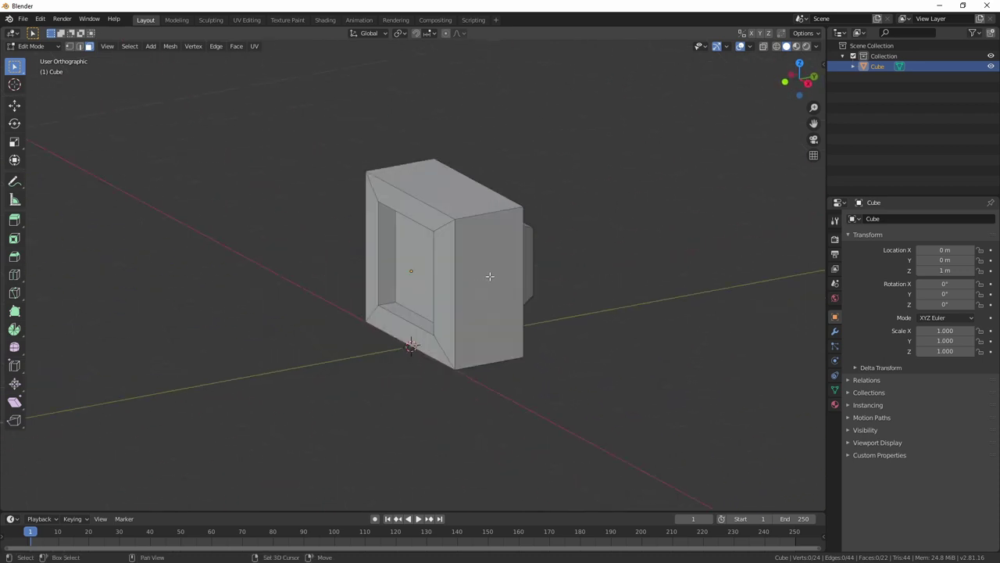
pyautogui.click(490, 276)
pyautogui.keyDown('shift'); pyautogui.click(453, 186); pyautogui.keyUp('shift')
pyautogui.moveTo(453, 186); pyautogui.dragTo(355, 243, button='middle')
pyautogui.keyDown('shift'); pyautogui.click(336, 233); pyautogui.keyUp('shift')
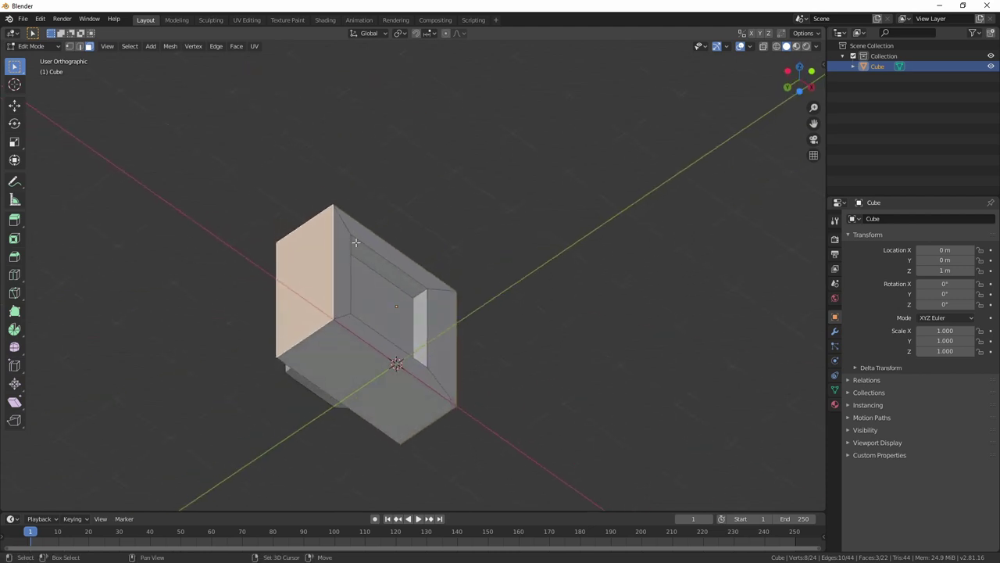
pyautogui.keyDown('shift'); pyautogui.click(344, 363); pyautogui.keyUp('shift')
pyautogui.moveTo(344, 363); pyautogui.dragTo(478, 287, button='middle')
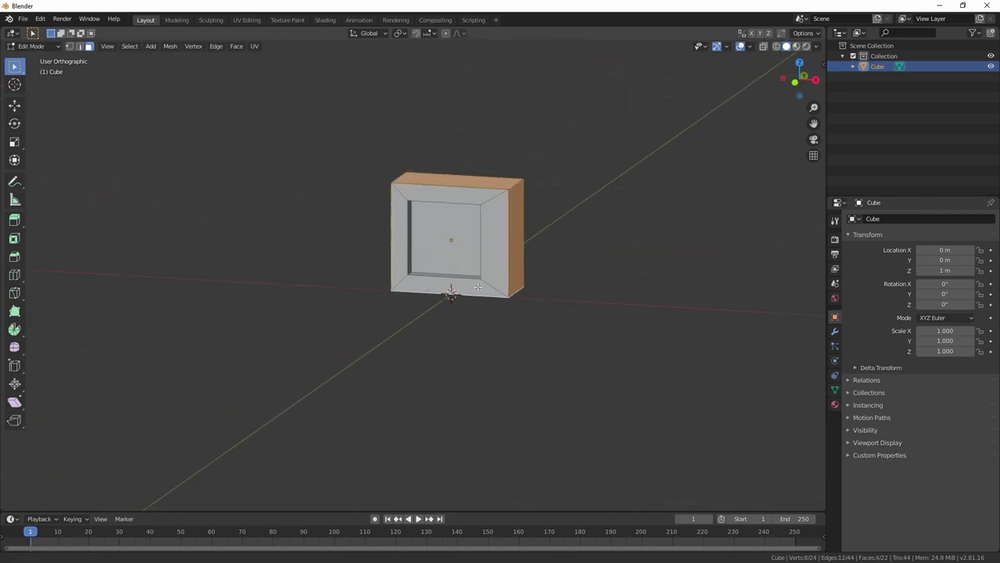
pyautogui.scroll(3, 478, 286)
pyautogui.moveTo(549, 312); pyautogui.dragTo(633, 294, button='middle')
pyautogui.click(636, 323)
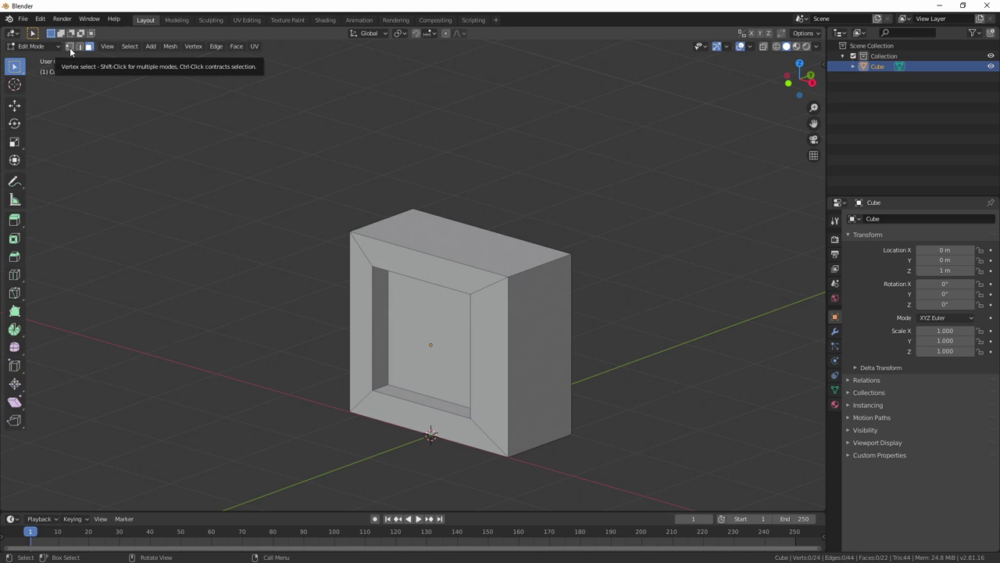
# Step: Cycle through vertex, edge and face select modes, ending in face select
pyautogui.click(79, 46)
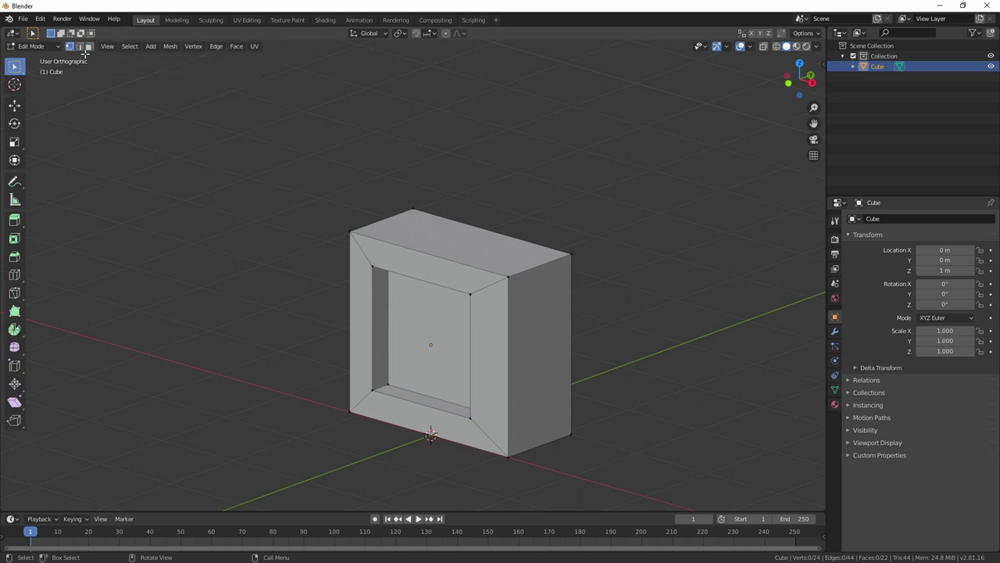
pyautogui.click(88, 46)
pyautogui.click(72, 48)
pyautogui.press('2')
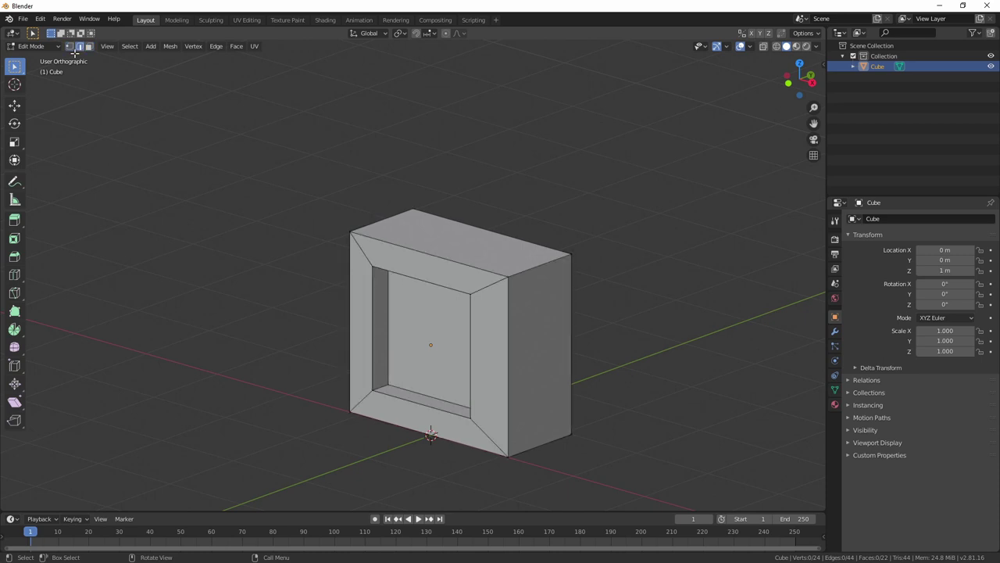
pyautogui.press('3')
pyautogui.press('1')
pyautogui.press('2')
pyautogui.press('3')
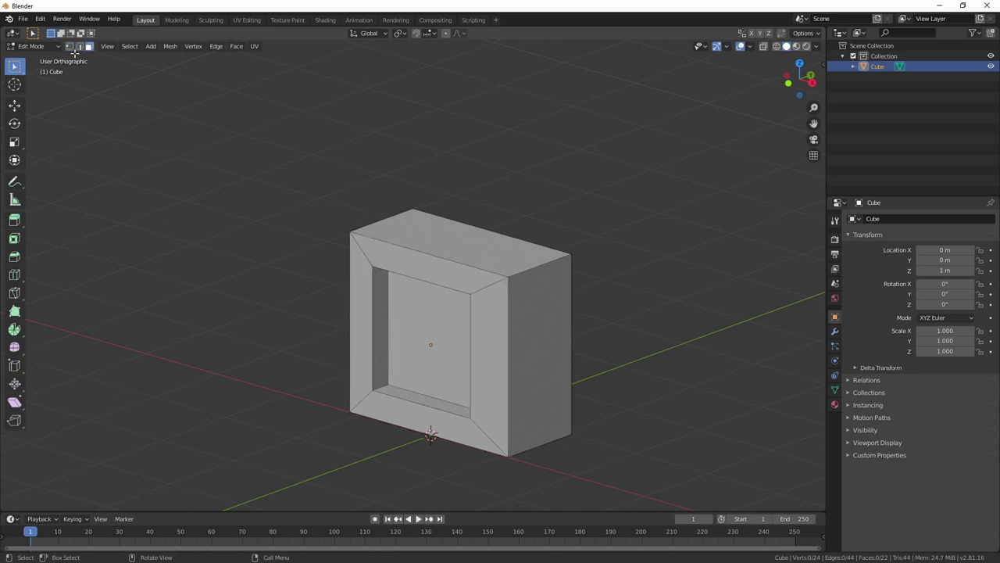
pyautogui.press('1')
pyautogui.press('3')
# Step: Inspect the box from front, right, back, top and angled views
pyautogui.press('KP_1')
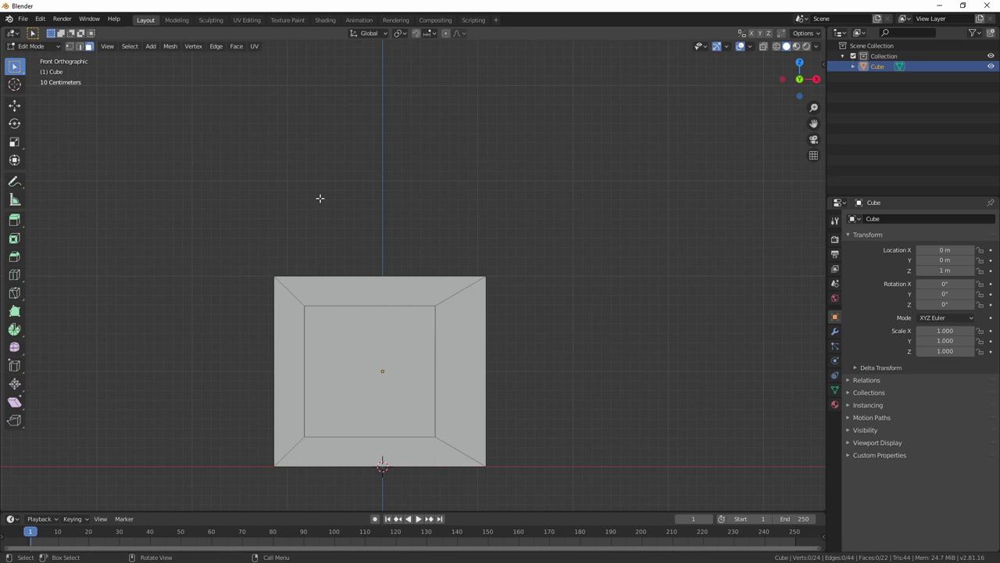
pyautogui.press('1')
pyautogui.press('KP_3')
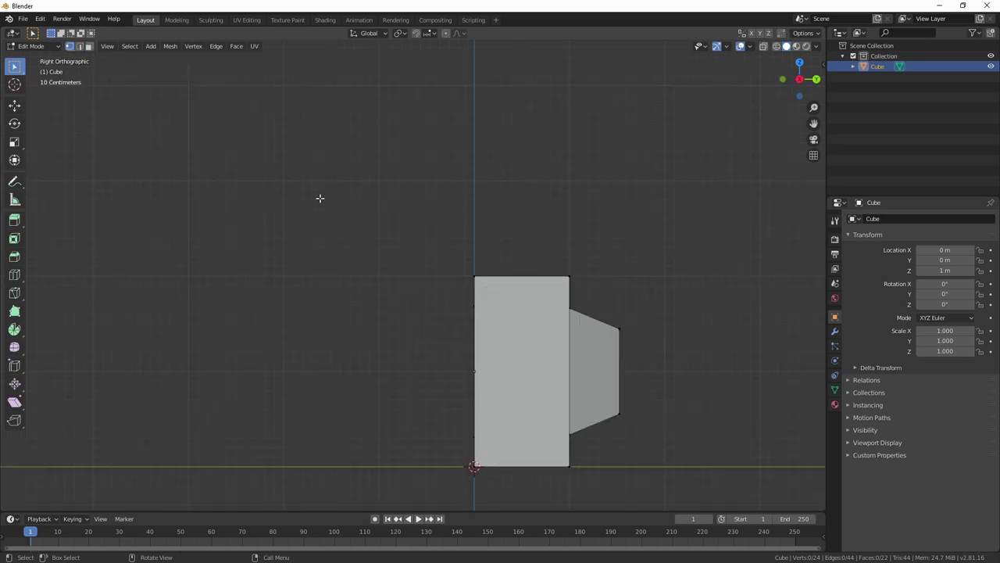
pyautogui.press('3')
pyautogui.moveTo(277, 242); pyautogui.dragTo(523, 335, button='middle')
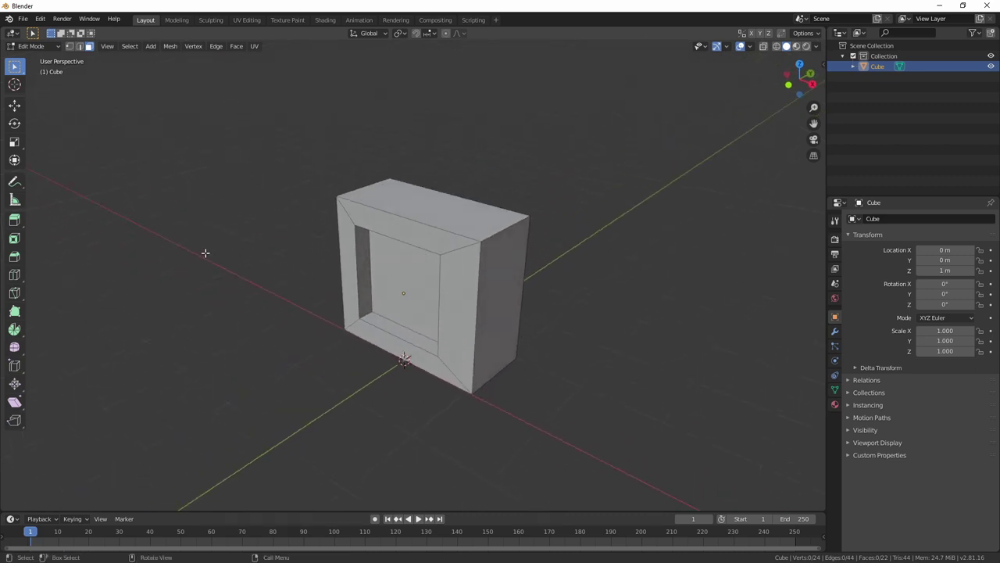
pyautogui.click(813, 82)
pyautogui.click(814, 80)
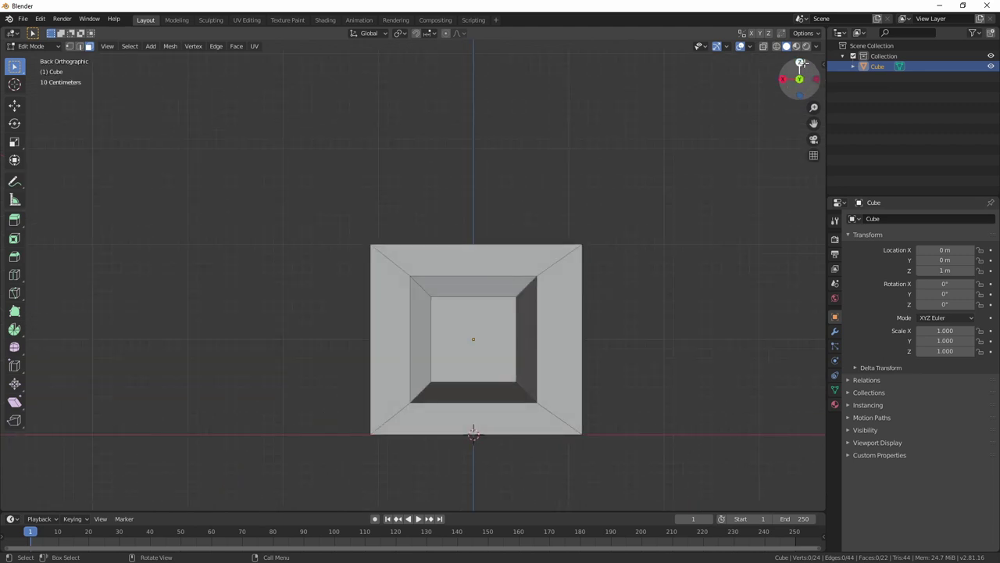
pyautogui.click(800, 62)
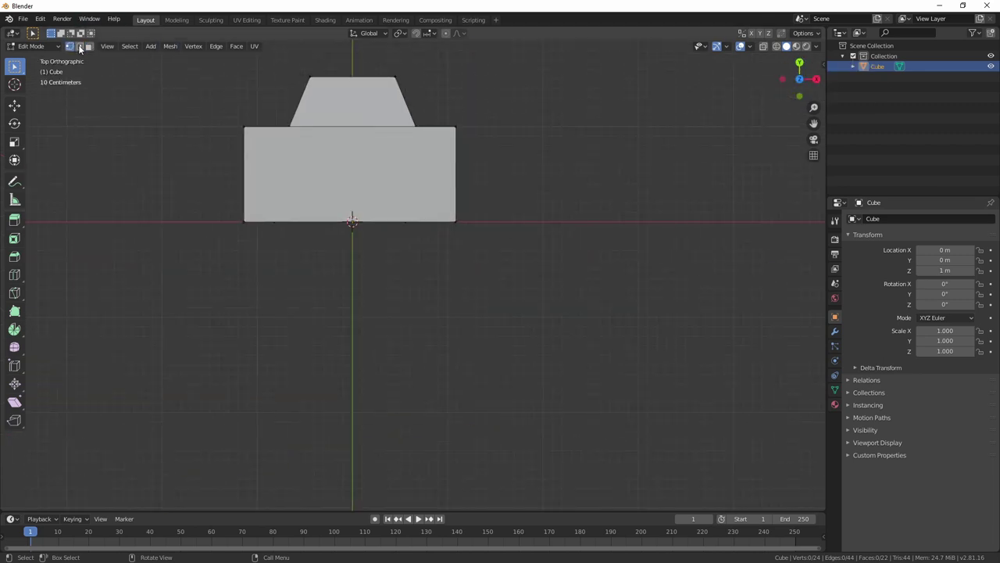
pyautogui.moveTo(258, 210); pyautogui.dragTo(269, 127, button='middle')
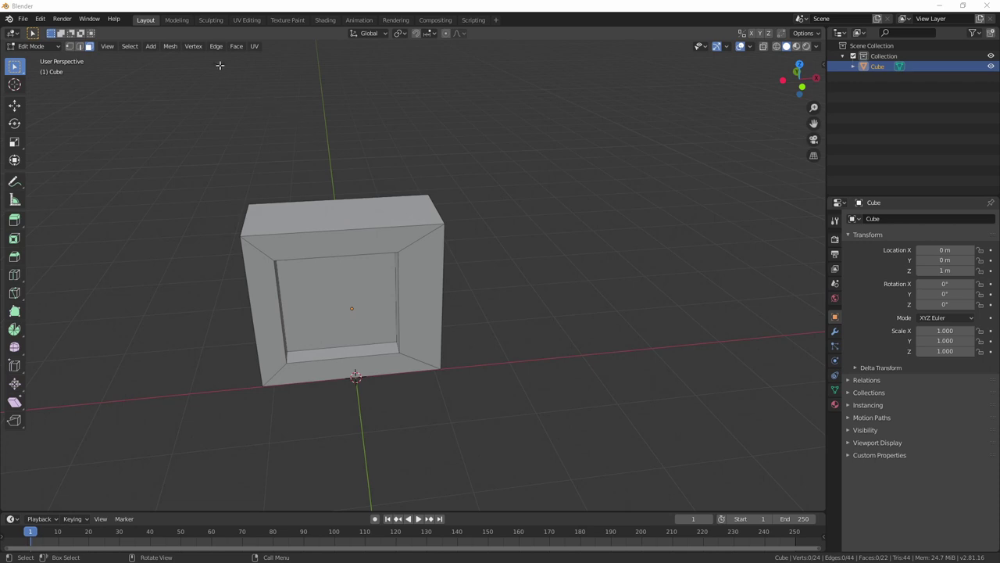
# Step: Switch between Modeling and Layout, then open the UV Editing workspace
pyautogui.click(177, 20)
pyautogui.moveTo(325, 179); pyautogui.dragTo(346, 170, button='middle')
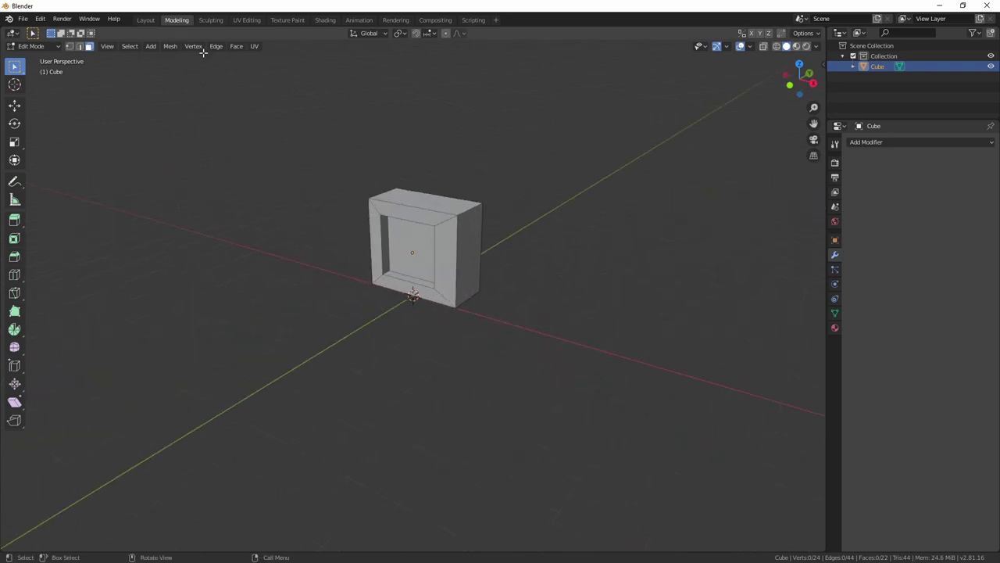
pyautogui.click(147, 20)
pyautogui.click(178, 20)
pyautogui.click(147, 20)
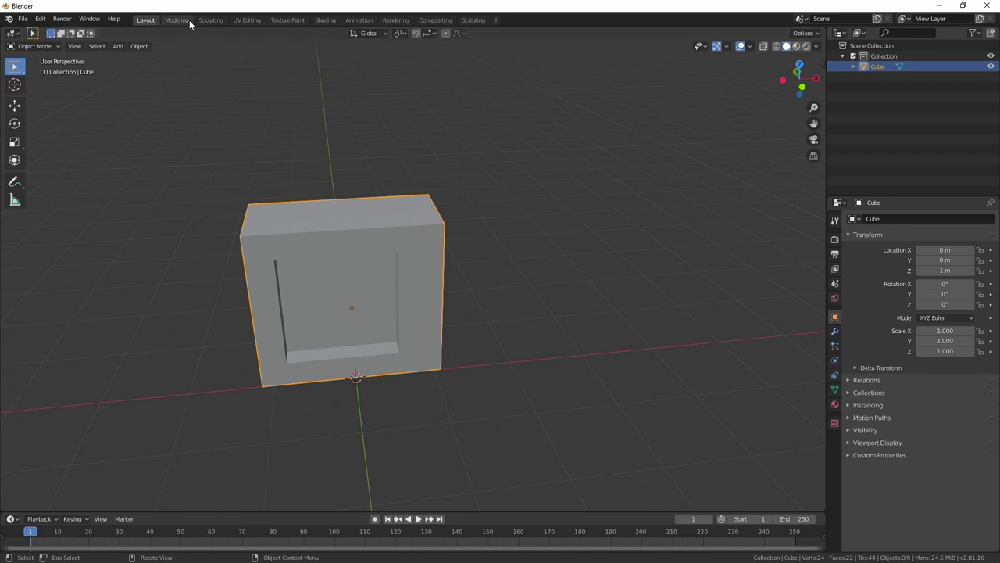
pyautogui.click(252, 20)
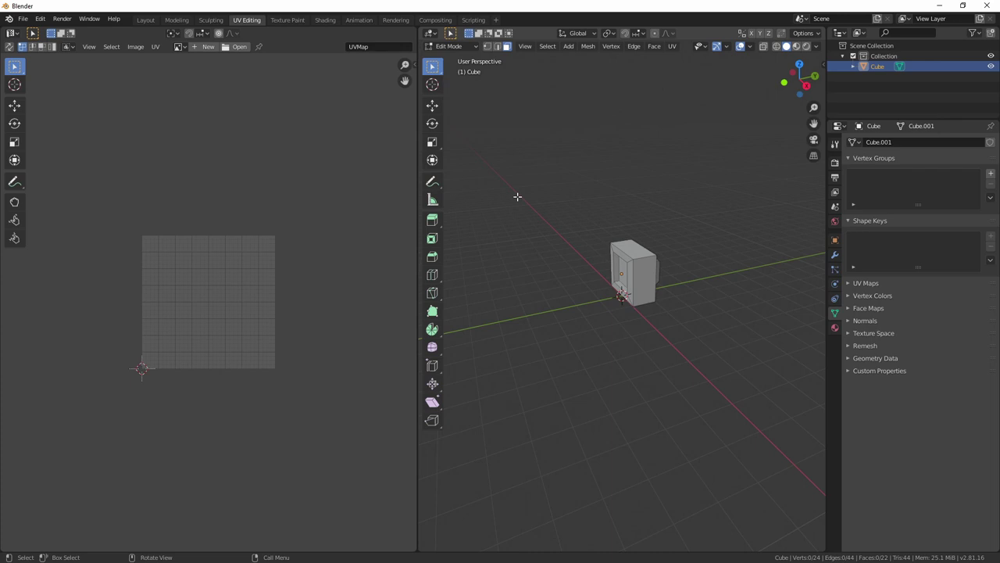
# Step: Drag TV.png into the UV editor and switch the box to Object Mode with Tab
pyautogui.moveTo(686, 286); pyautogui.dragTo(622, 341, button='middle')
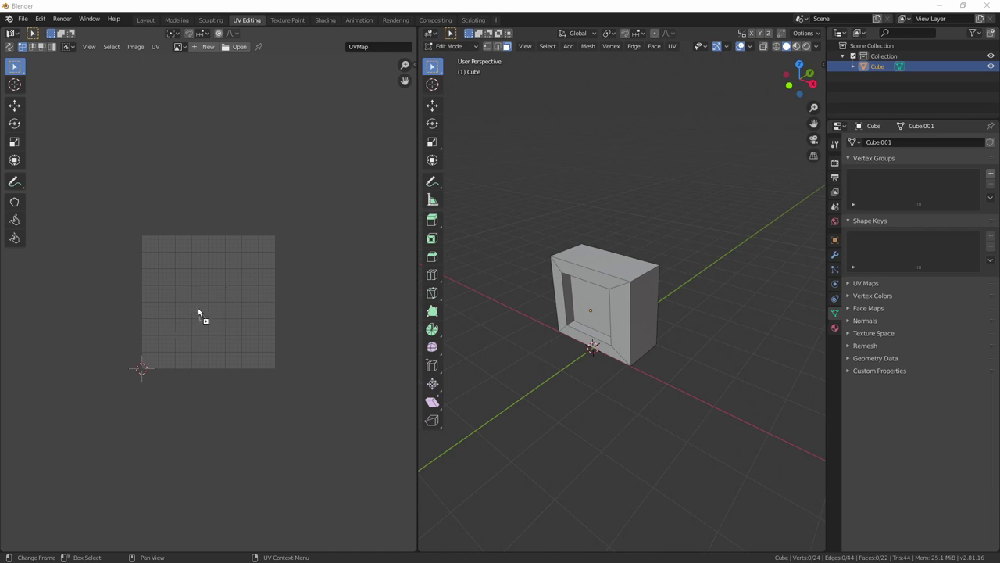
pyautogui.moveTo(199, 311); pyautogui.dragTo(201, 311)
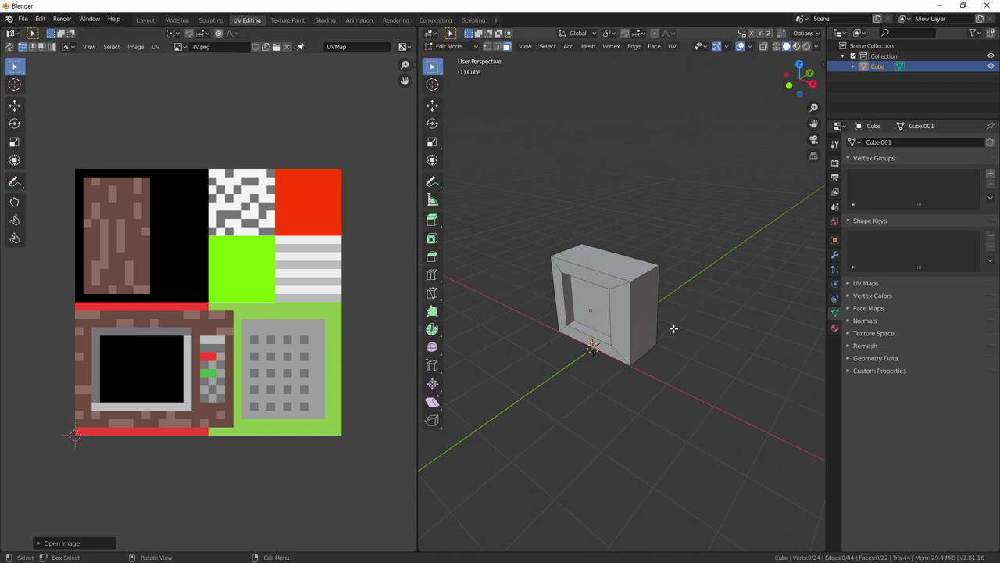
pyautogui.moveTo(674, 328)
pyautogui.mouseDown(button='middle')
pyautogui.moveTo(650, 319)
pyautogui.moveTo(665, 320)
pyautogui.mouseUp(button='middle')
pyautogui.press('Tab')
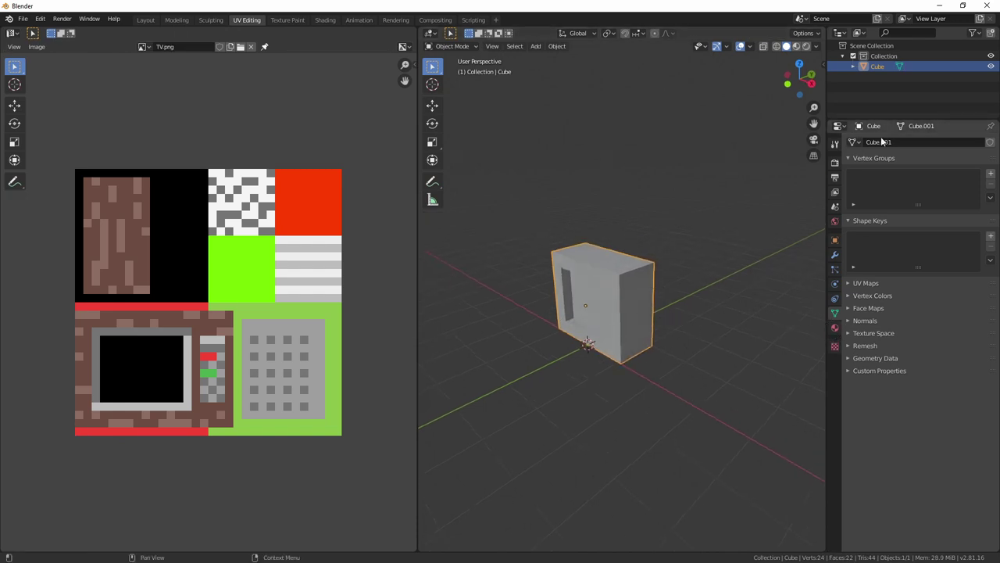
# Step: Create Material.001 with an Image Texture of TV.png driving its Base Color
pyautogui.click(835, 329)
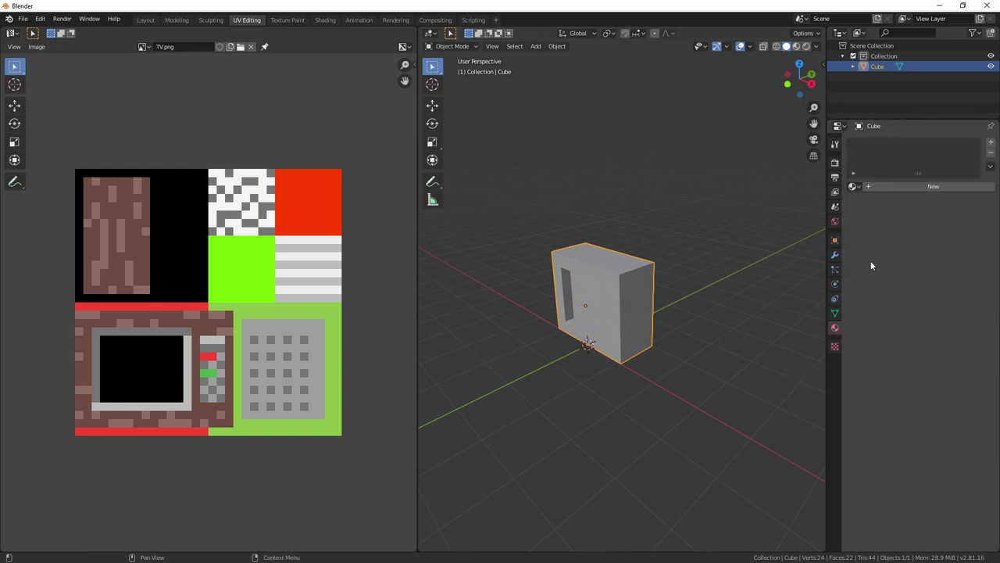
pyautogui.click(922, 186)
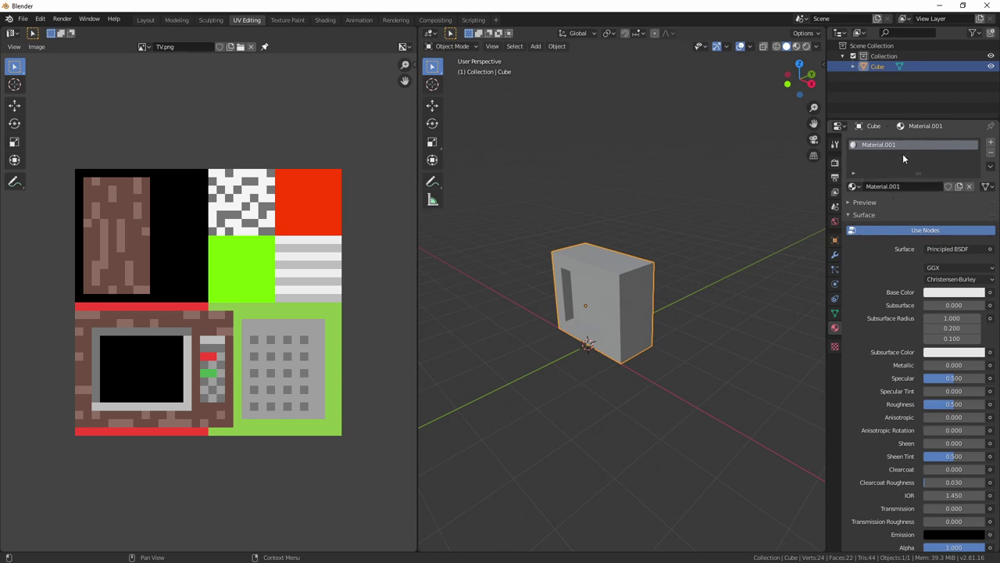
pyautogui.click(991, 292)
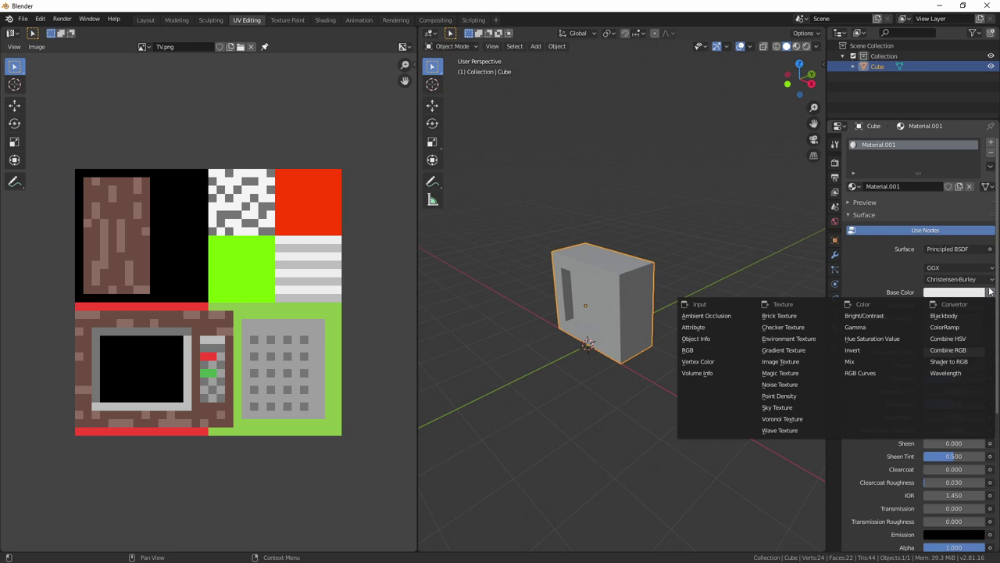
pyautogui.press('Escape')
pyautogui.click(990, 292)
pyautogui.click(782, 361)
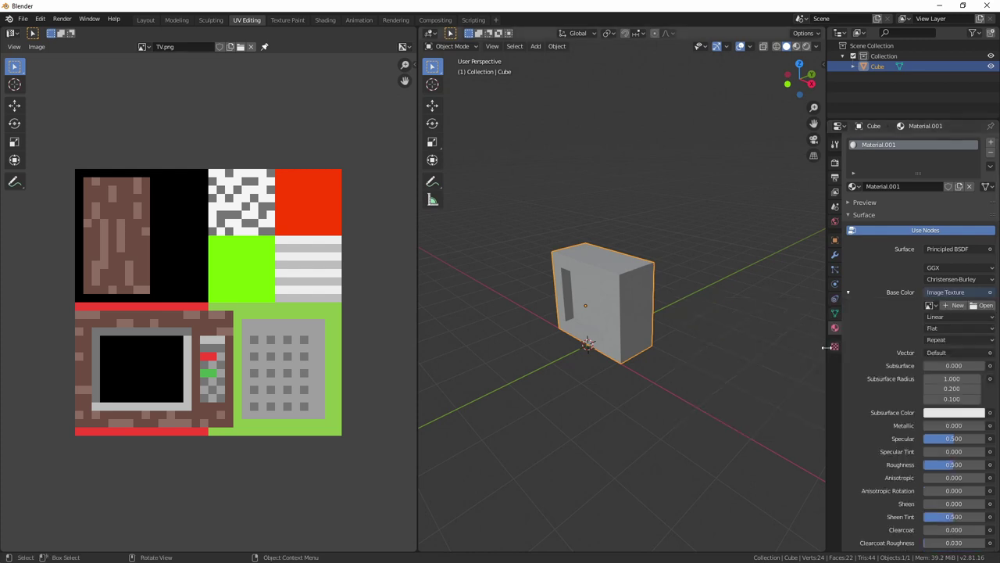
pyautogui.click(930, 306)
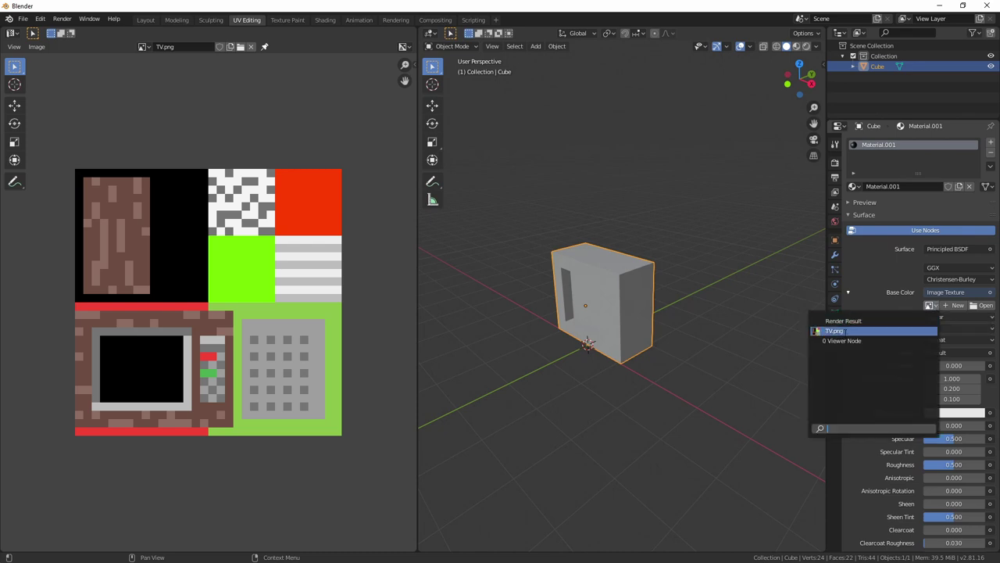
pyautogui.click(843, 332)
pyautogui.click(691, 372)
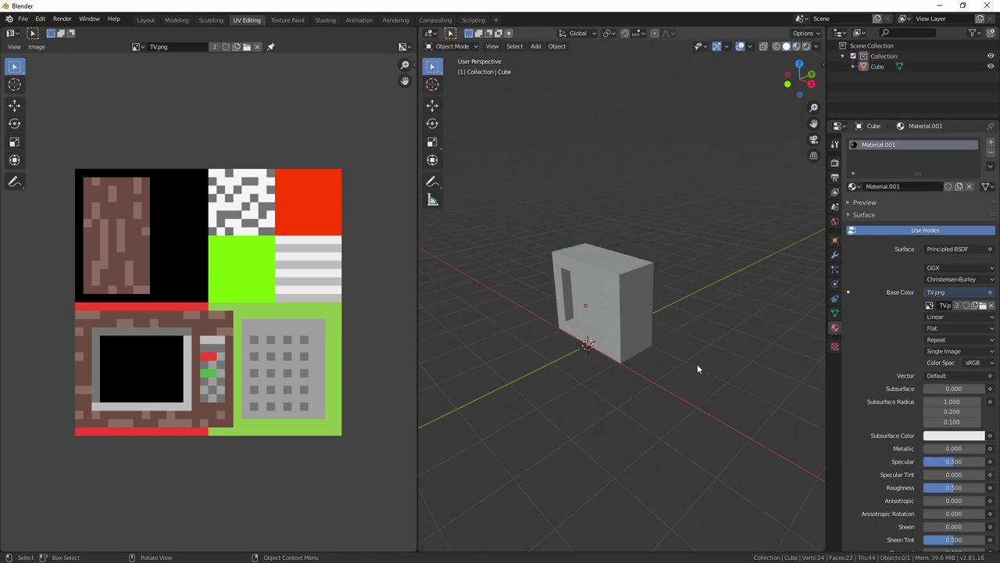
pyautogui.moveTo(662, 348); pyautogui.dragTo(697, 346, button='middle')
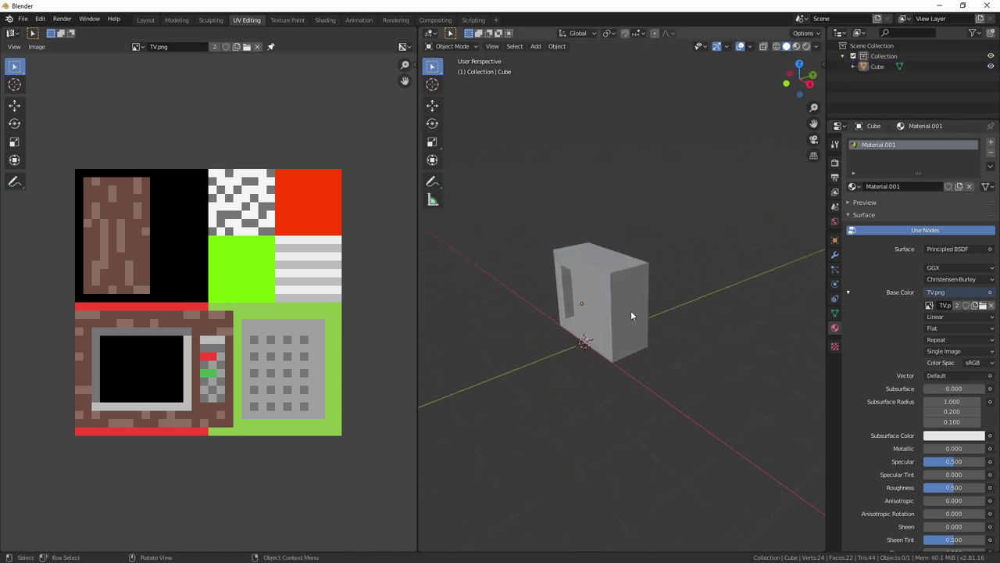
pyautogui.moveTo(631, 310); pyautogui.dragTo(613, 312, button='middle')
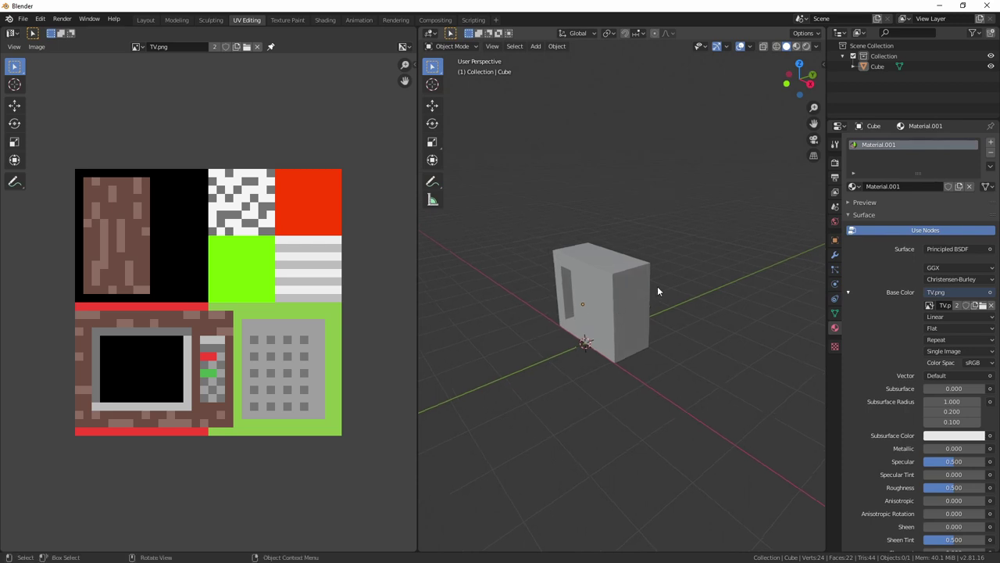
# Step: Turn on Material Preview shading, select the textured box and enter Edit Mode
pyautogui.click(798, 49)
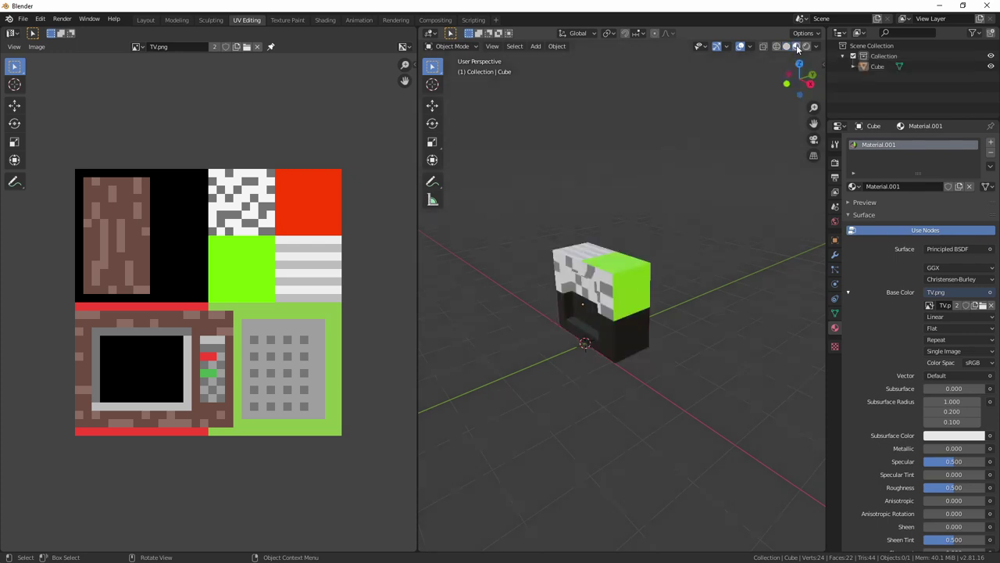
pyautogui.moveTo(640, 262); pyautogui.dragTo(723, 299, button='middle')
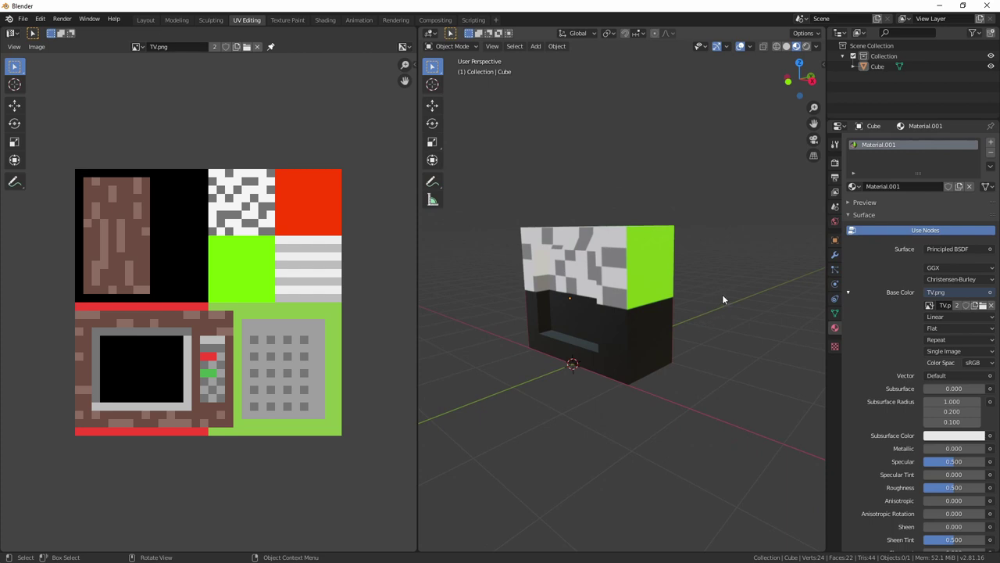
pyautogui.click(653, 300)
pyautogui.moveTo(748, 296); pyautogui.dragTo(709, 324, button='middle')
pyautogui.press('Tab')
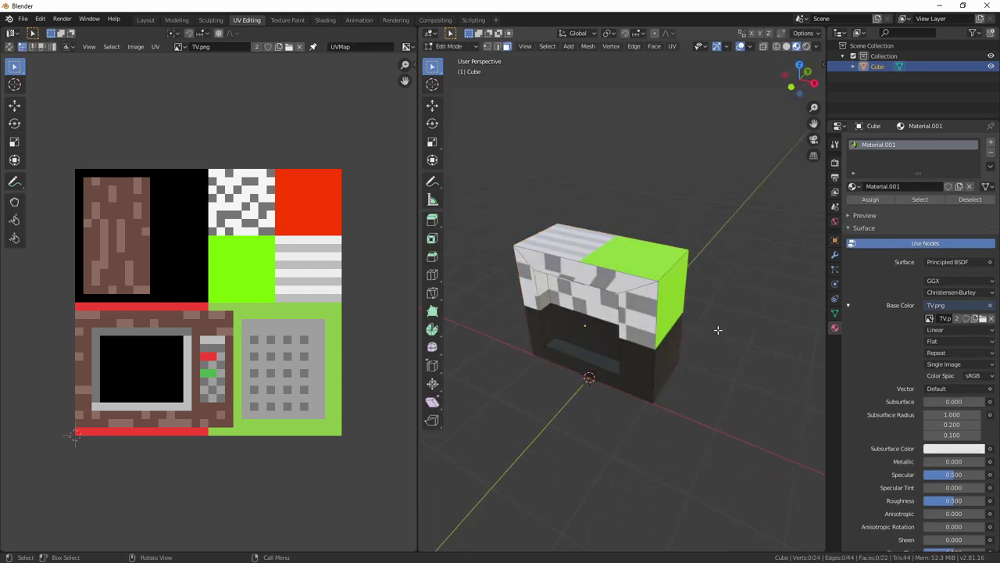
# Step: Move the recess's inner right wall UVs onto the green square and rotate them 90°
pyautogui.moveTo(717, 329); pyautogui.dragTo(729, 313, button='middle')
pyautogui.click(661, 295)
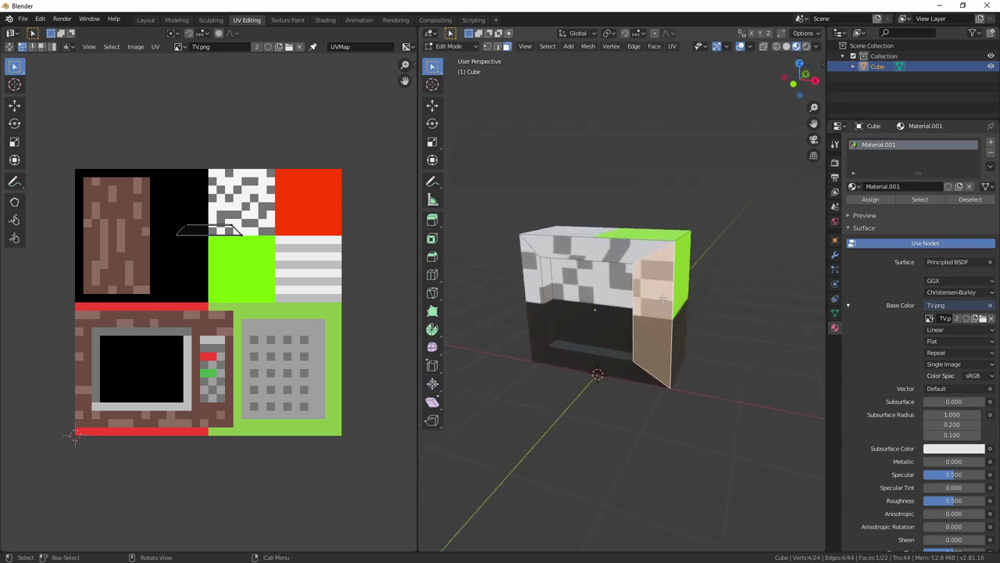
pyautogui.moveTo(162, 235); pyautogui.dragTo(244, 209)
pyautogui.press('g')
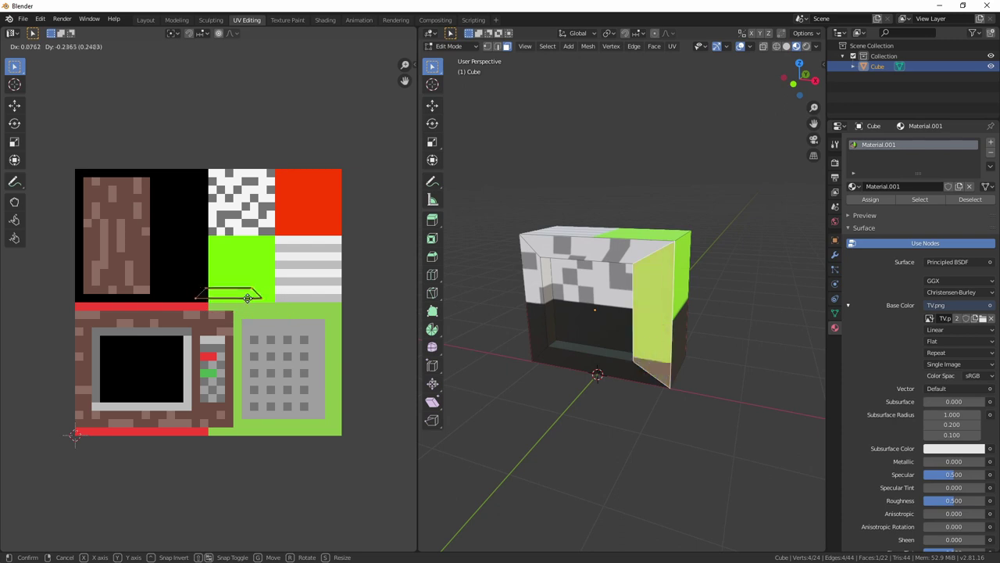
pyautogui.click(238, 291)
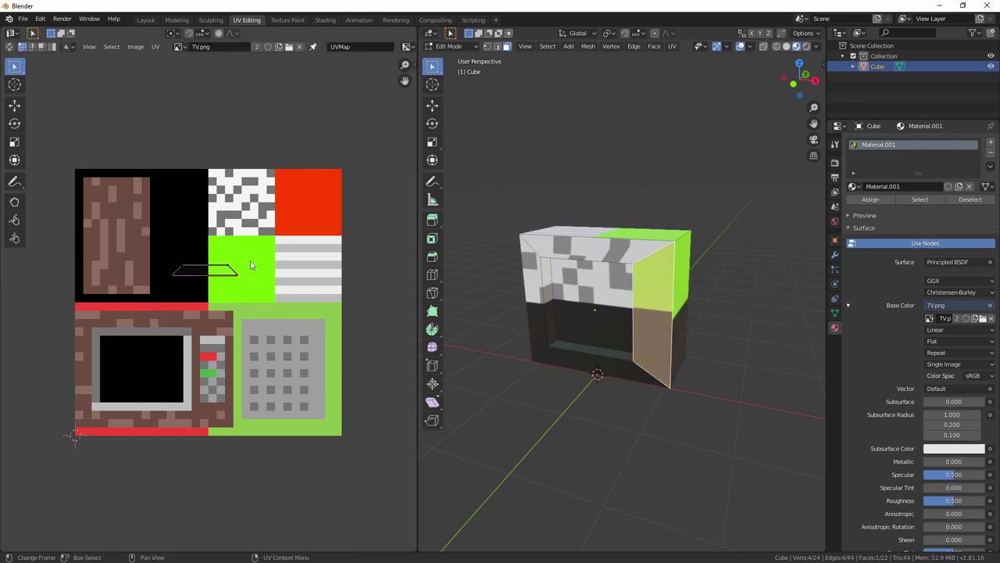
pyautogui.moveTo(162, 250); pyautogui.dragTo(272, 310)
pyautogui.press('r')
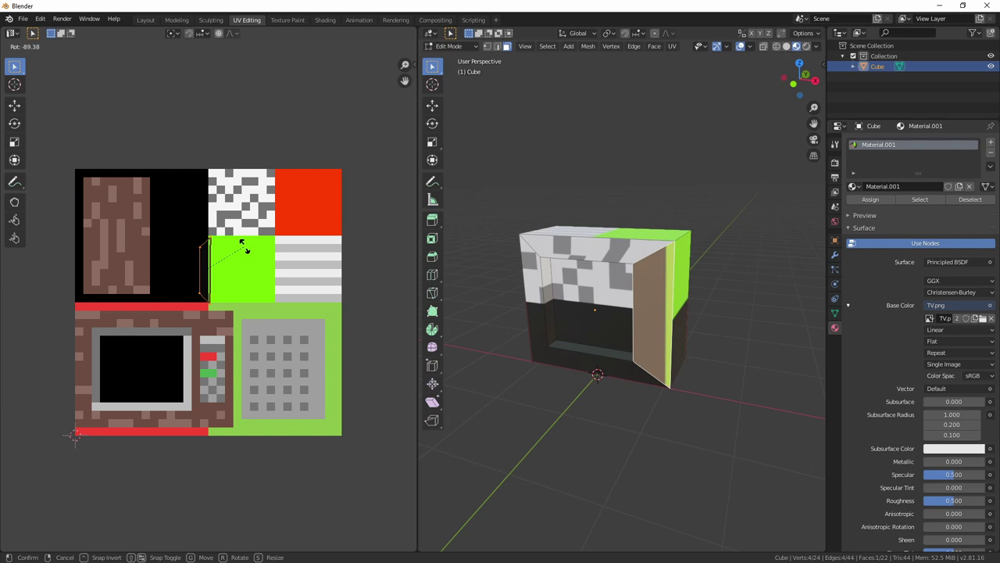
pyautogui.click(233, 266)
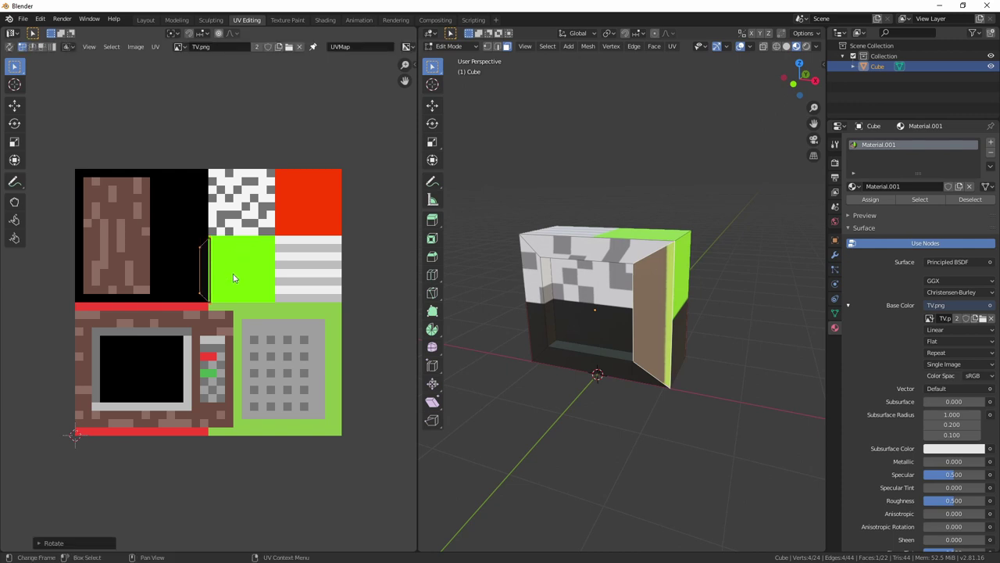
# Step: Select and rotate another inner recess face, then reselect the side wall's UVs
pyautogui.click(700, 327)
pyautogui.click(592, 328)
pyautogui.press('Tab')
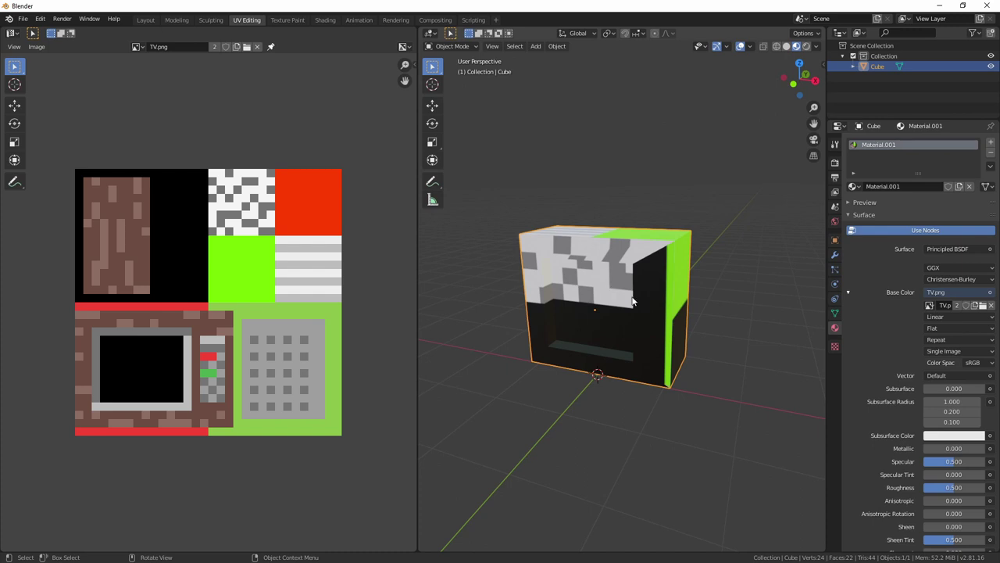
pyautogui.press('Tab')
pyautogui.press('r')
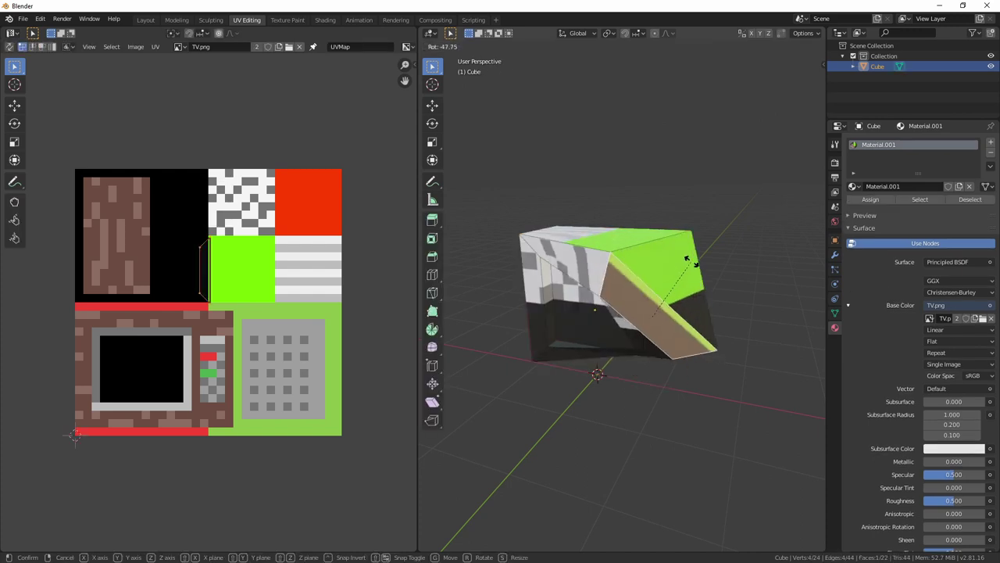
pyautogui.click(683, 309)
pyautogui.moveTo(683, 309); pyautogui.dragTo(665, 268, button='middle')
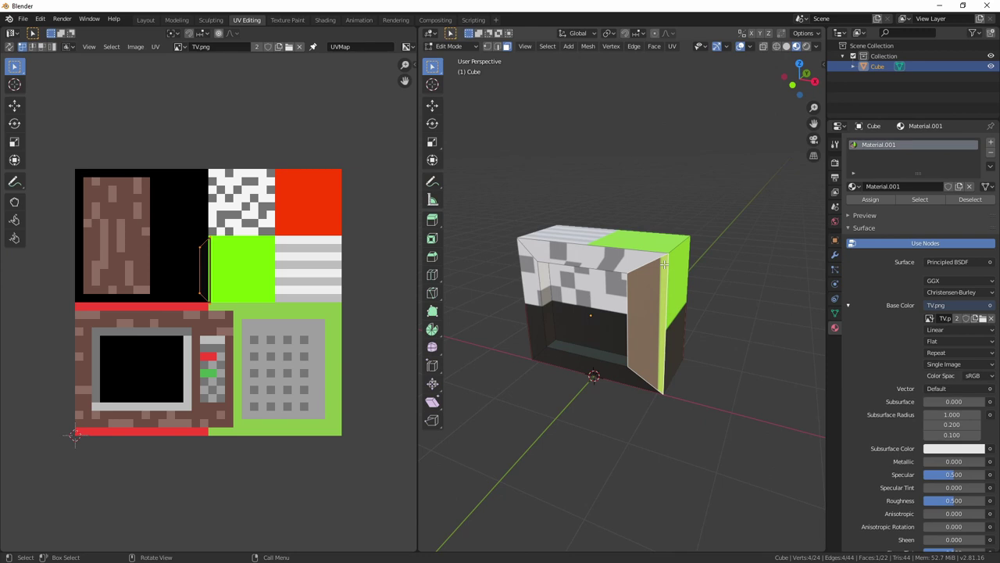
pyautogui.moveTo(167, 218); pyautogui.dragTo(214, 244)
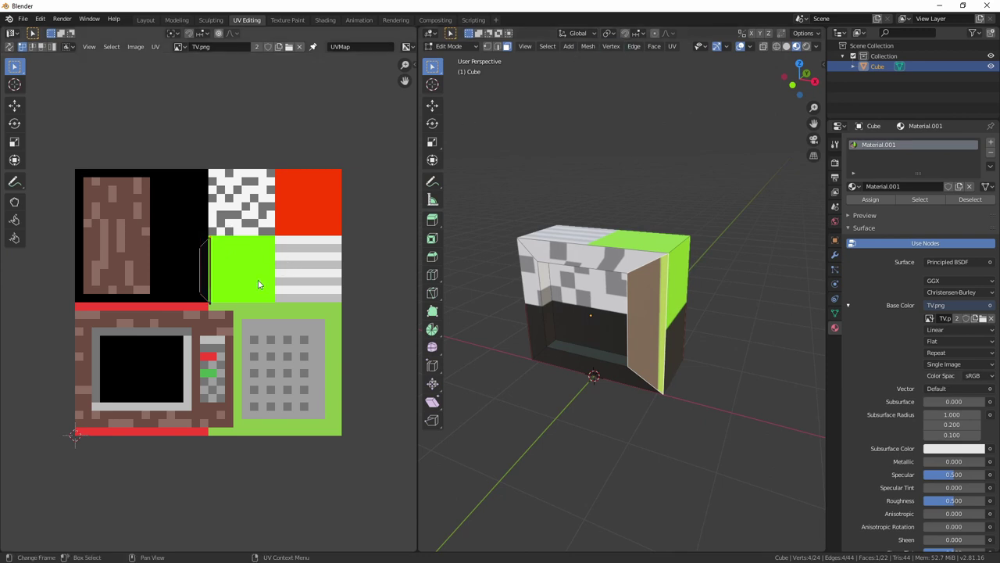
pyautogui.moveTo(615, 342); pyautogui.dragTo(646, 329, button='middle')
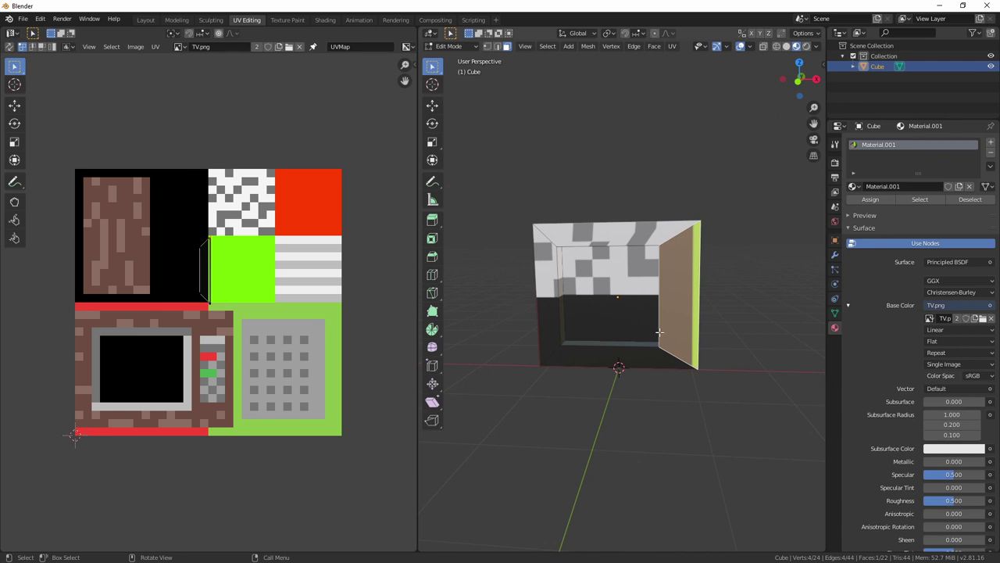
# Step: In front orthographic view, project the selected recess face's UVs from view
pyautogui.press('KP_1')
pyautogui.scroll(5, 643, 300)
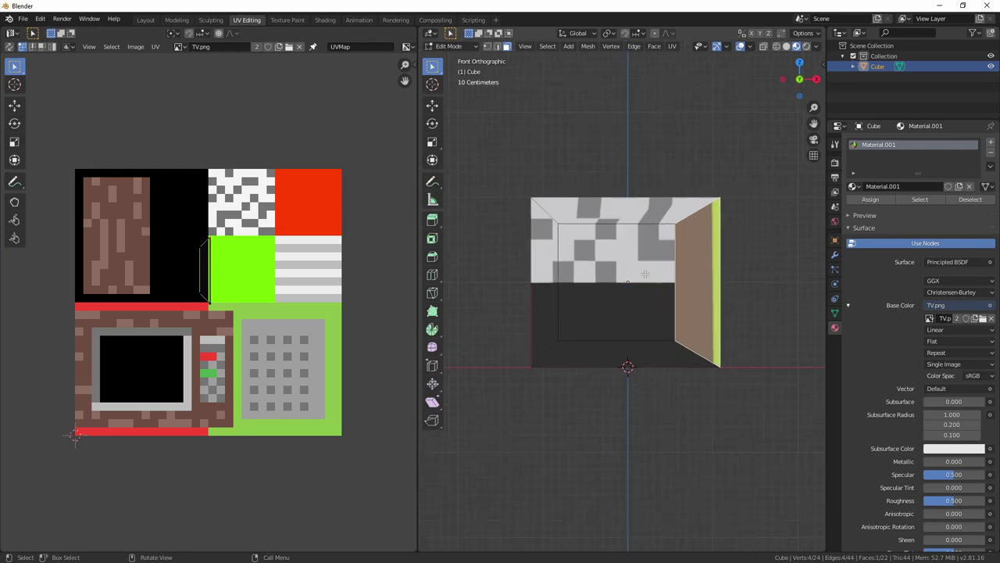
pyautogui.keyDown('shift'); pyautogui.moveTo(648, 283); pyautogui.dragTo(661, 297, button='middle'); pyautogui.keyUp('shift')
pyautogui.scroll(-2, 664, 294)
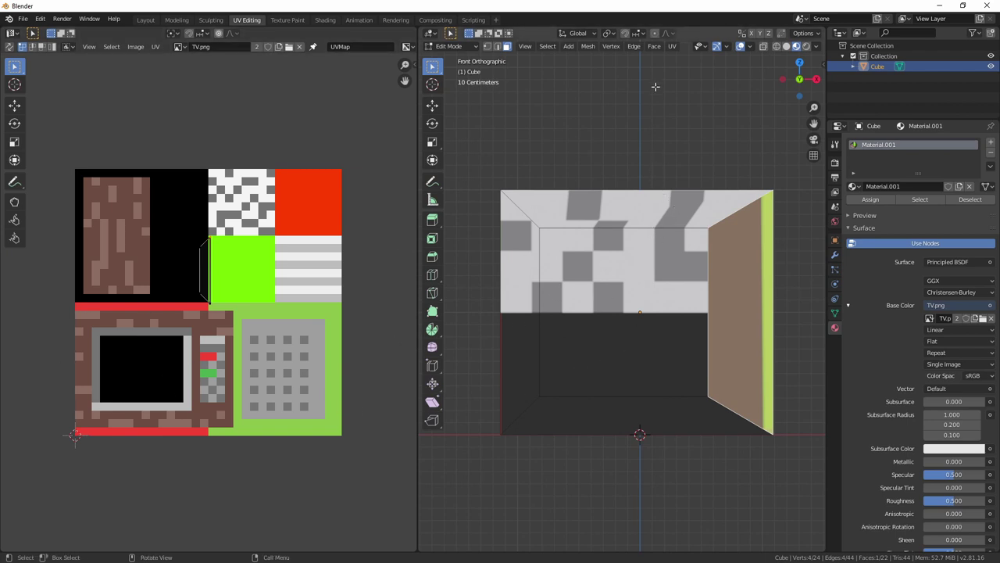
pyautogui.click(674, 47)
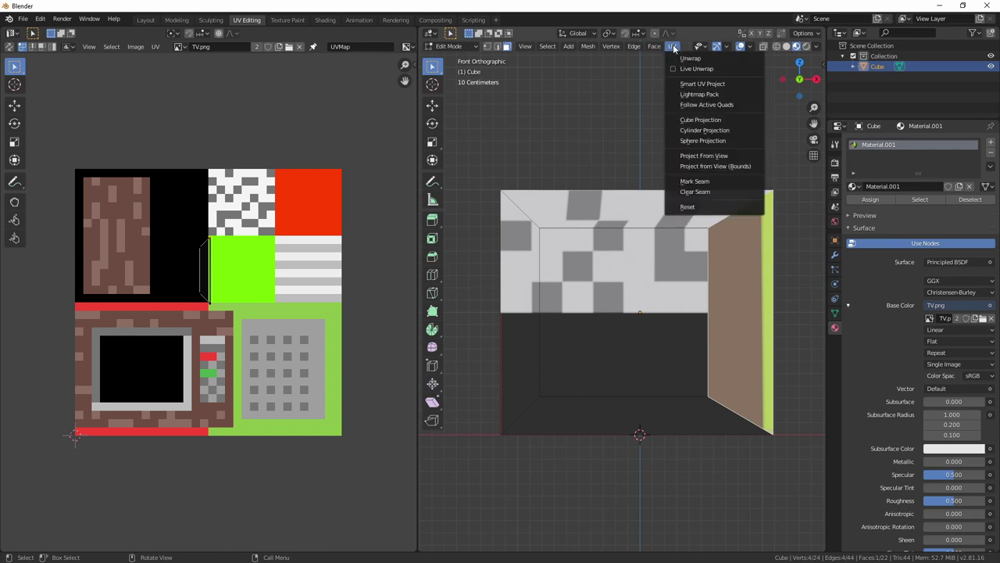
pyautogui.click(706, 156)
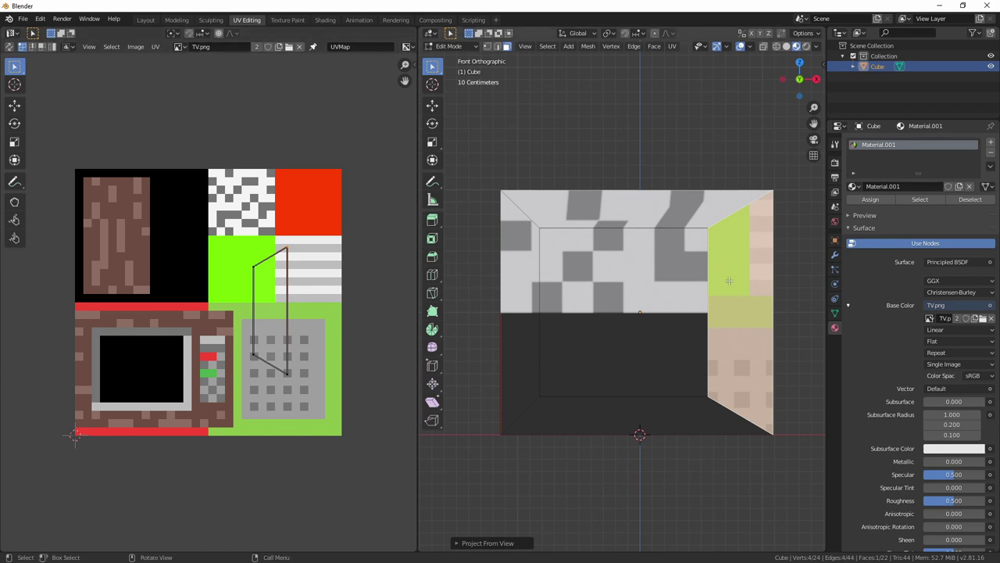
# Step: Add the recess's left, top, bottom and back faces and Project From View together
pyautogui.keyDown('shift'); pyautogui.click(515, 272); pyautogui.keyUp('shift')
pyautogui.keyDown('shift'); pyautogui.click(579, 220); pyautogui.keyUp('shift')
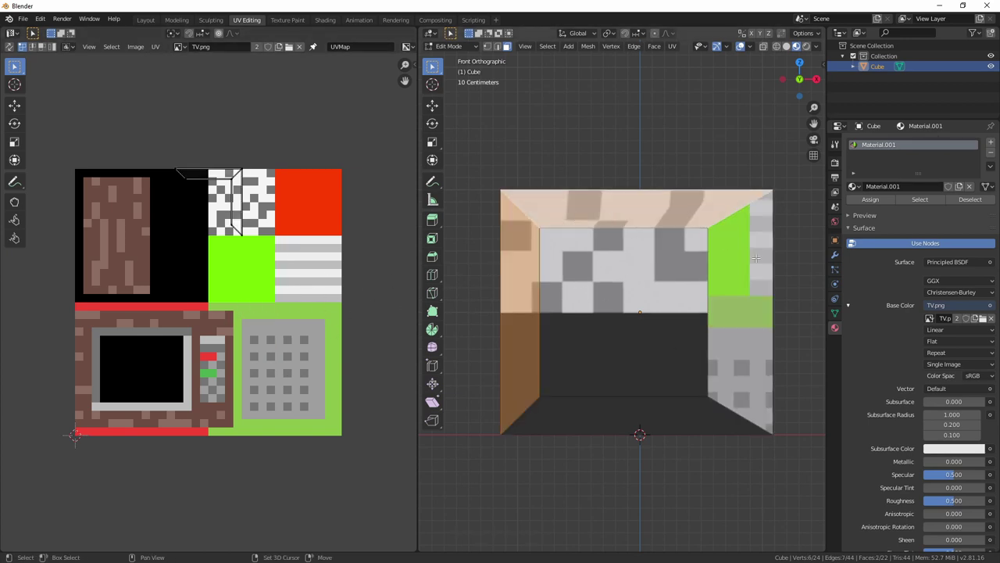
pyautogui.keyDown('shift'); pyautogui.click(669, 405); pyautogui.keyUp('shift')
pyautogui.keyDown('shift'); pyautogui.click(667, 338); pyautogui.keyUp('shift')
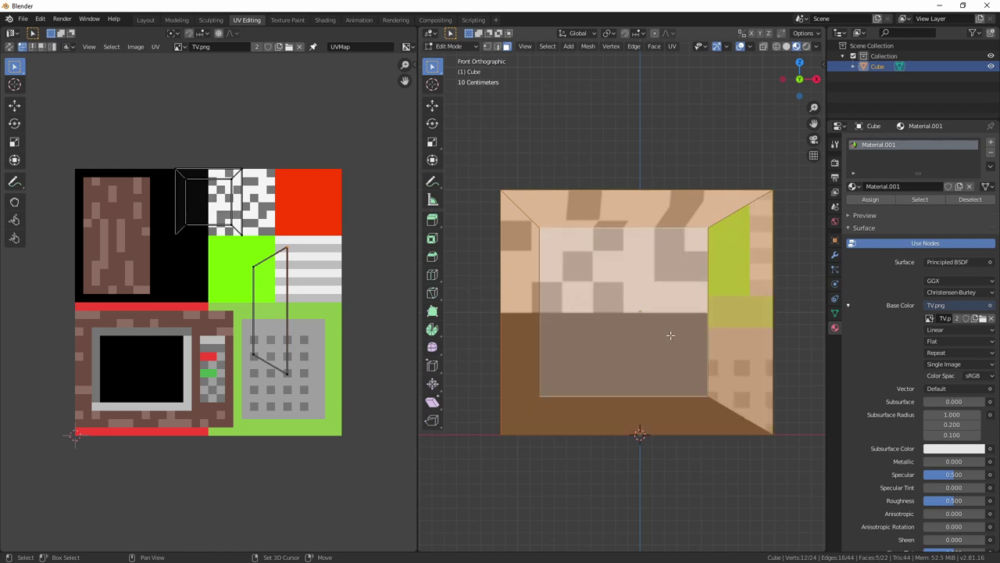
pyautogui.click(672, 47)
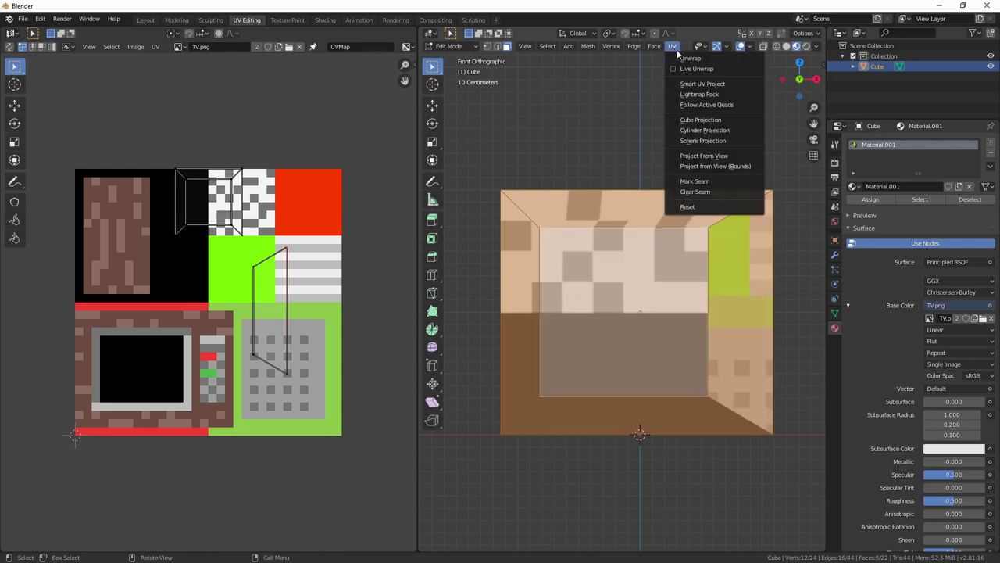
pyautogui.click(724, 155)
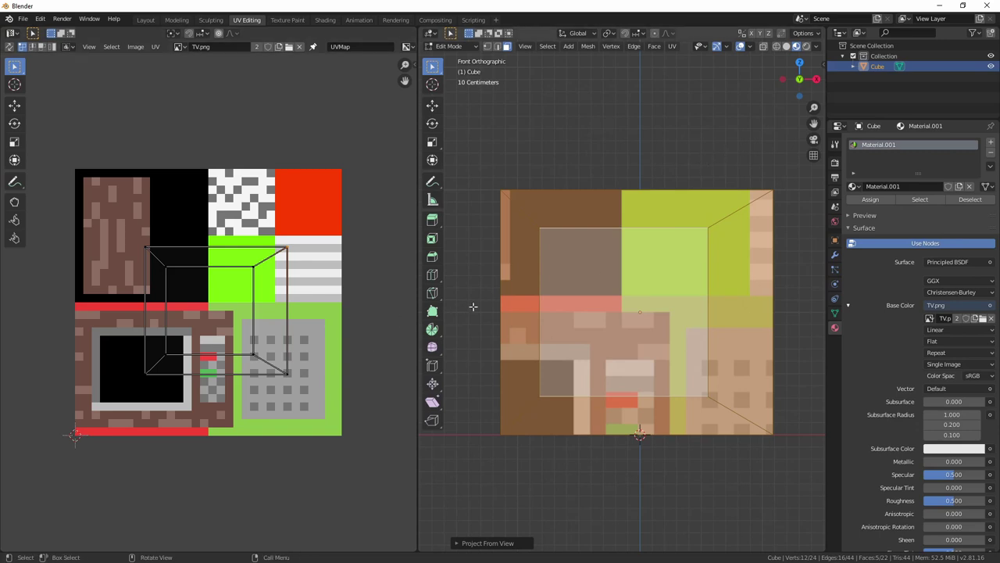
pyautogui.moveTo(585, 307); pyautogui.dragTo(663, 210, button='middle')
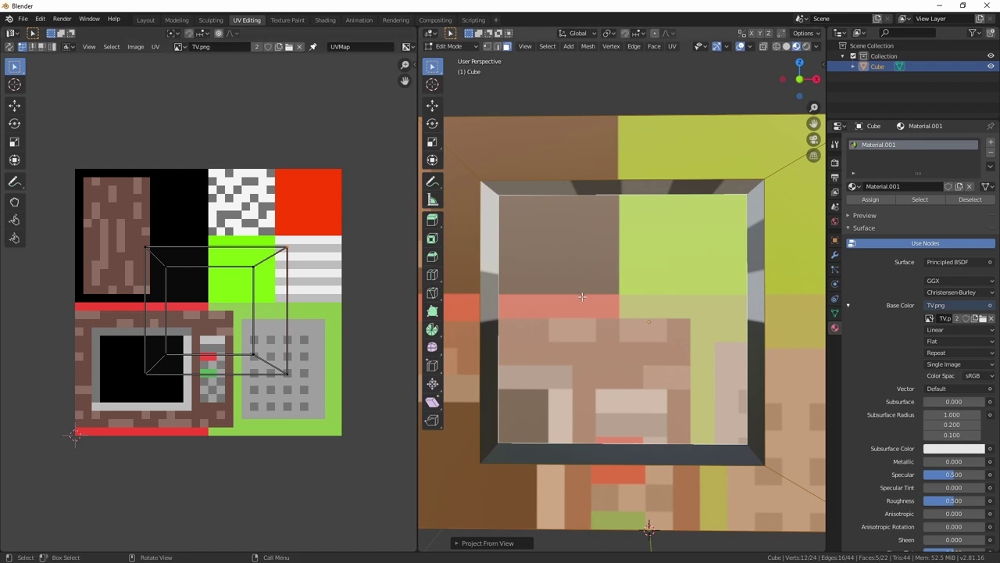
# Step: Move the whole projected UV island onto the TV picture in TV.png
pyautogui.scroll(-2, 582, 297)
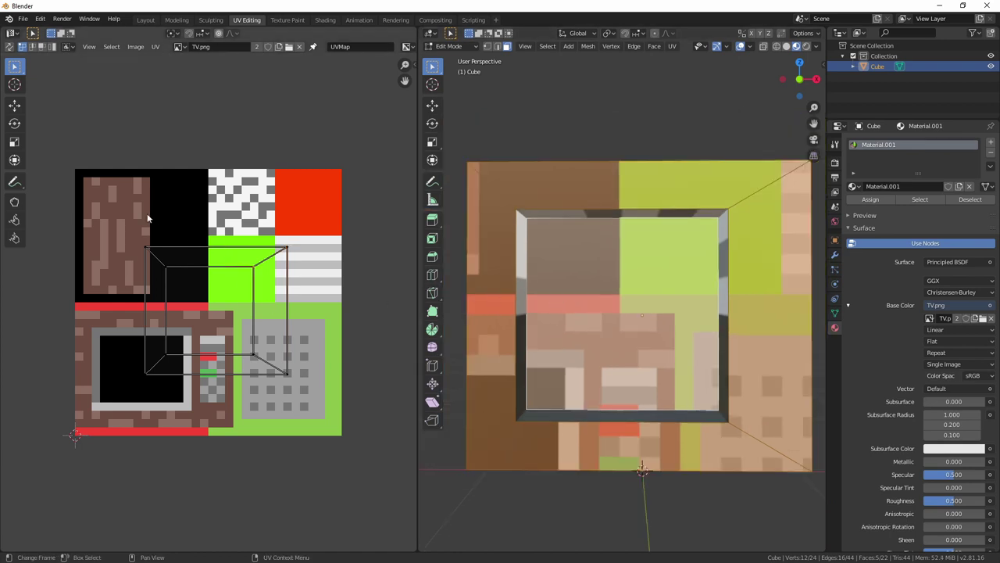
pyautogui.moveTo(132, 216); pyautogui.dragTo(291, 408)
pyautogui.press('g')
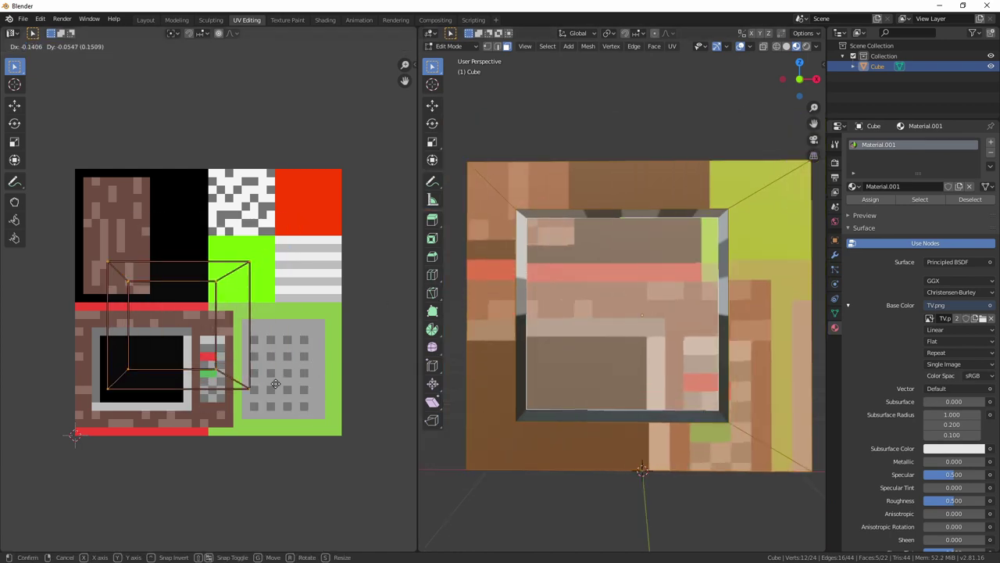
pyautogui.click(252, 416)
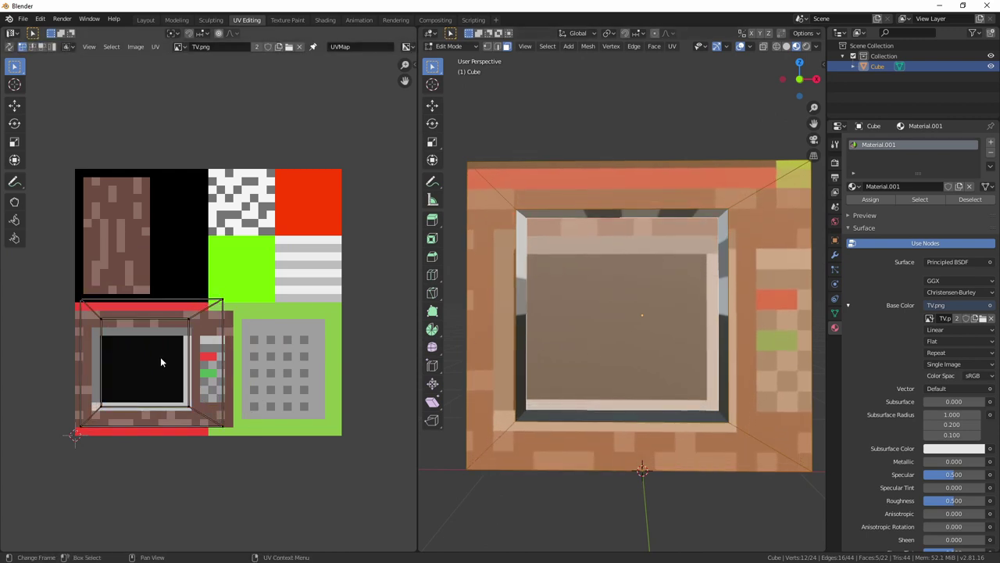
# Step: Move the screen face's UVs into the green tile and shrink them there
pyautogui.click(619, 321)
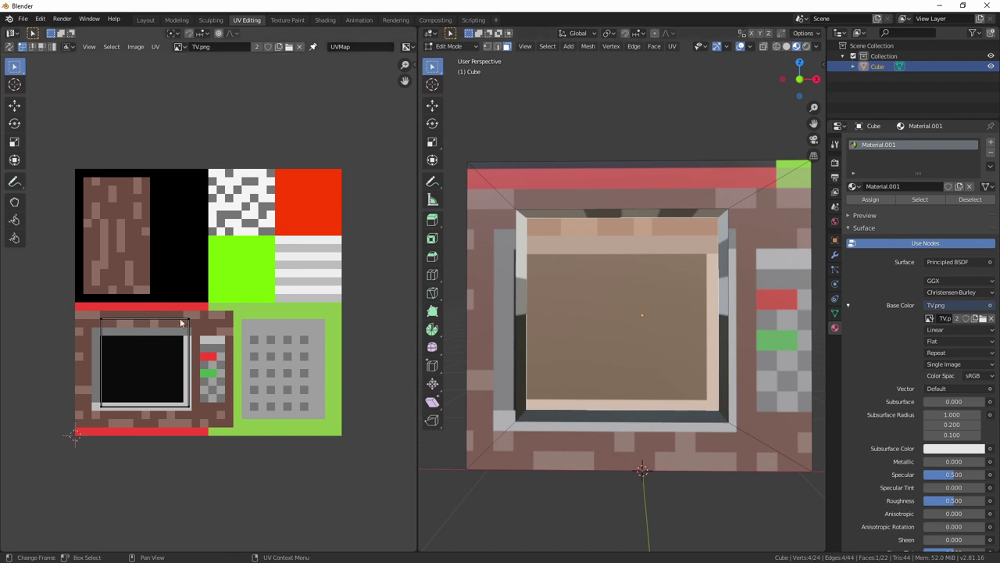
pyautogui.press('g')
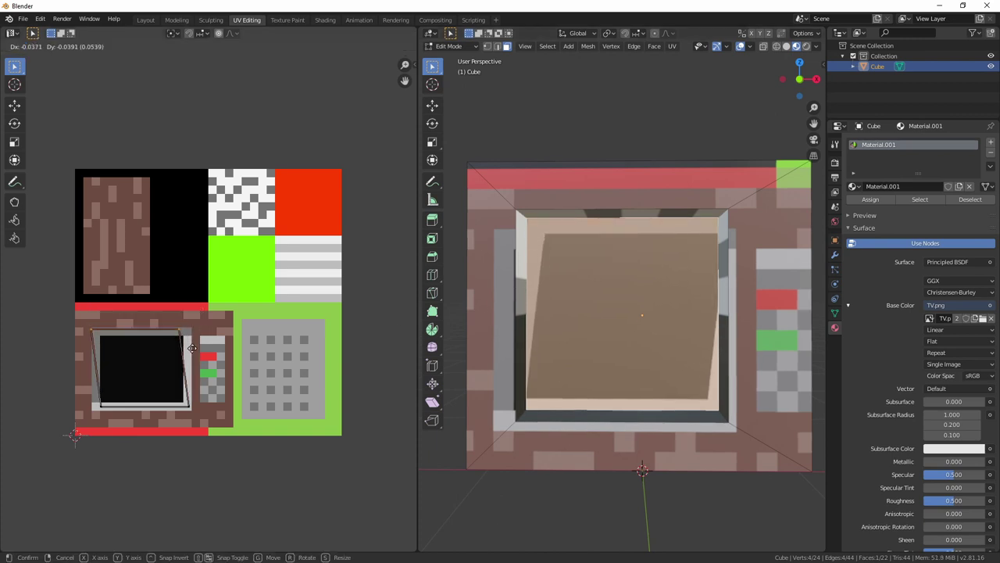
pyautogui.rightClick(200, 349)
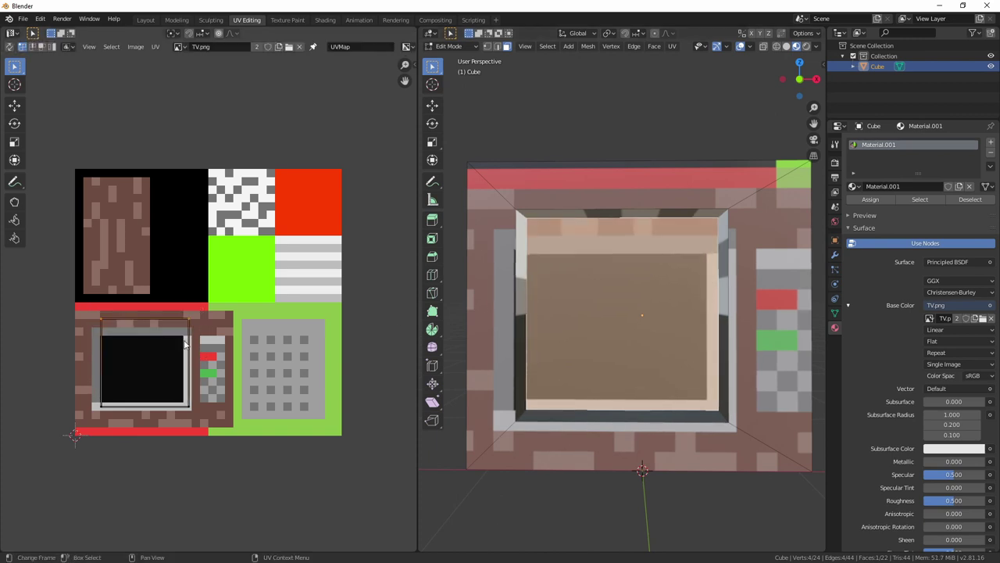
pyautogui.moveTo(97, 305); pyautogui.dragTo(223, 414)
pyautogui.press('g')
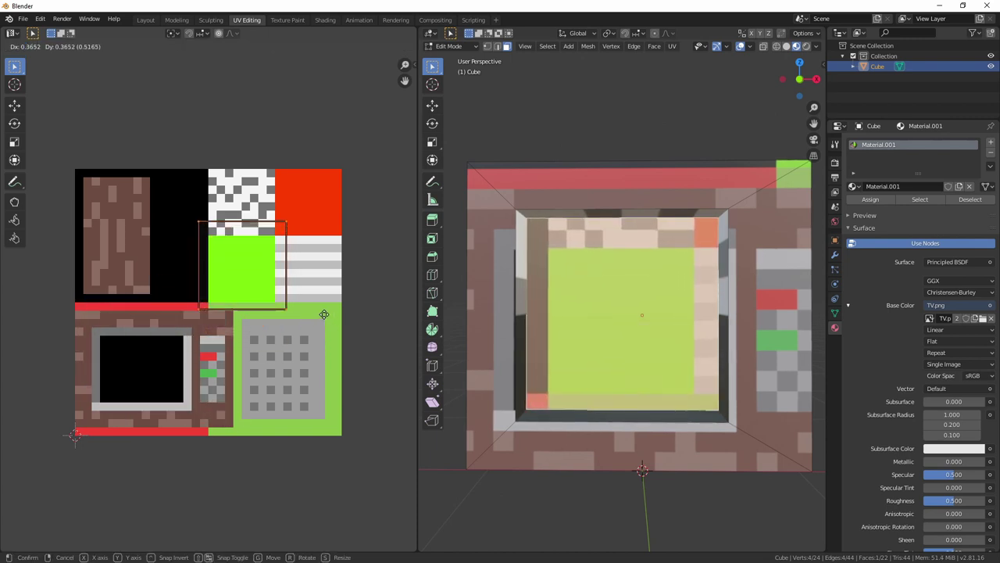
pyautogui.click(325, 314)
pyautogui.press('s')
pyautogui.click(285, 316)
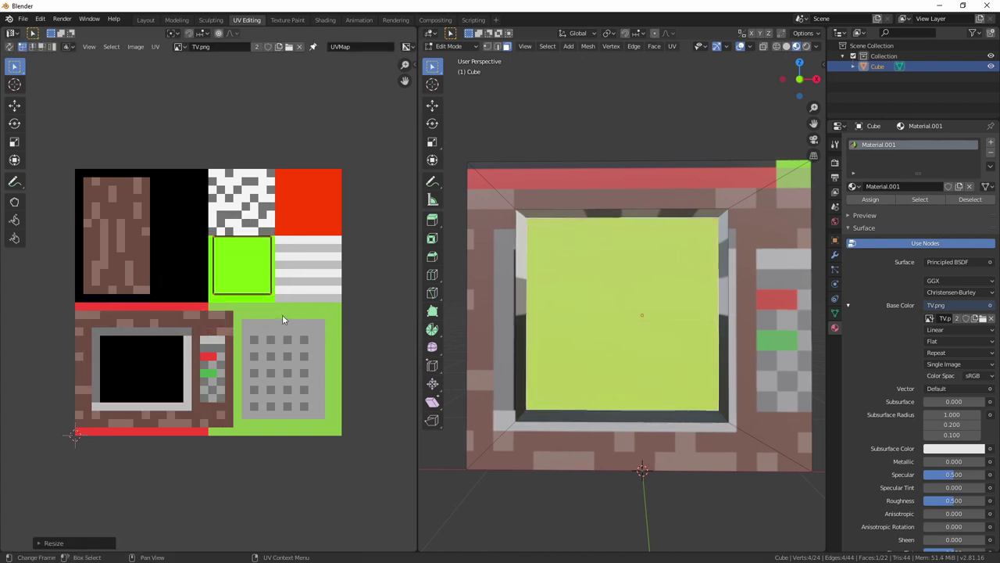
pyautogui.press('g')
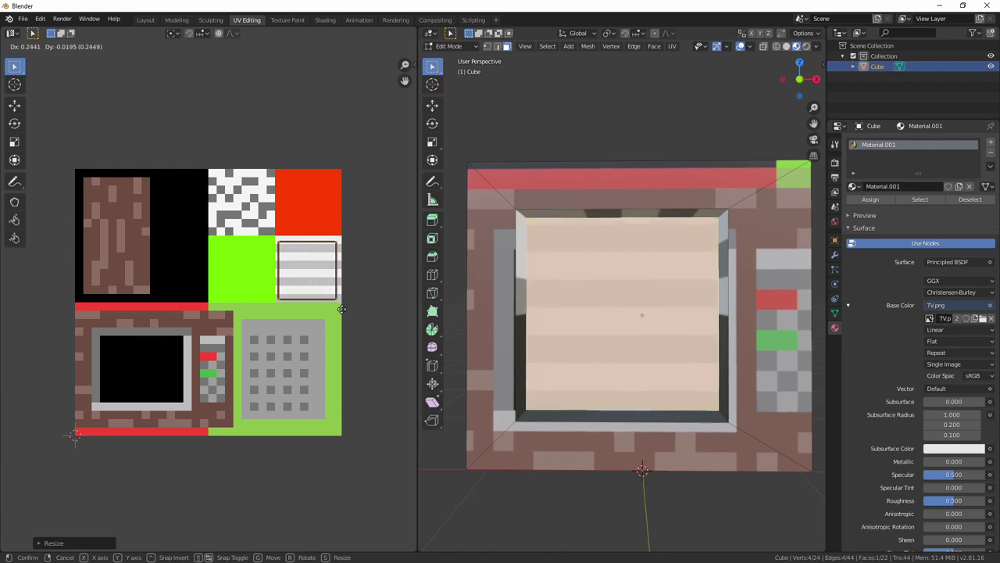
# Step: Drop the screen island on the striped tile and scale it up to fill it
pyautogui.click(339, 308)
pyautogui.scroll(2, 339, 309)
pyautogui.moveTo(322, 315); pyautogui.dragTo(292, 330, button='middle')
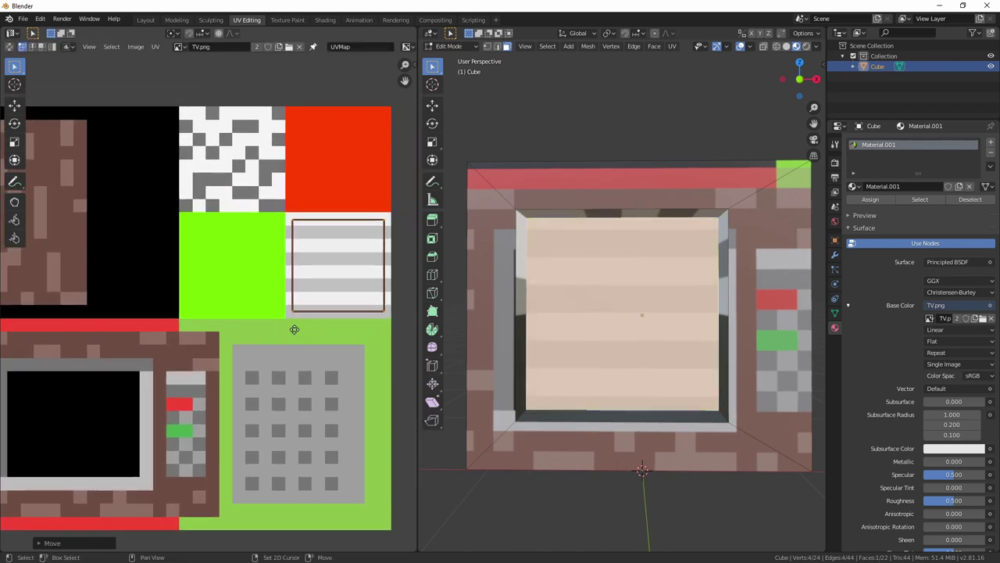
pyautogui.click(295, 222)
pyautogui.press('b')
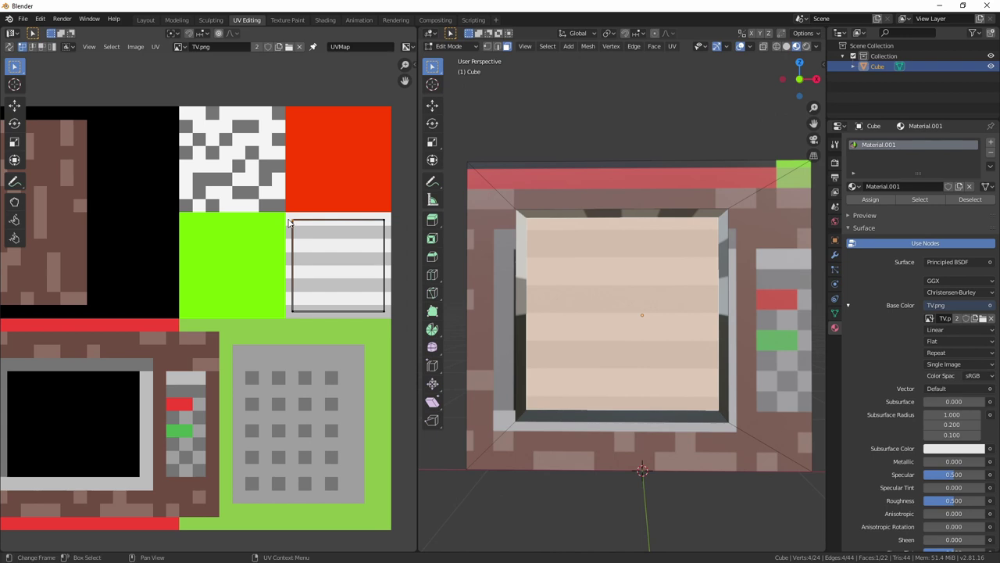
pyautogui.moveTo(284, 212); pyautogui.dragTo(395, 322)
pyautogui.press('s')
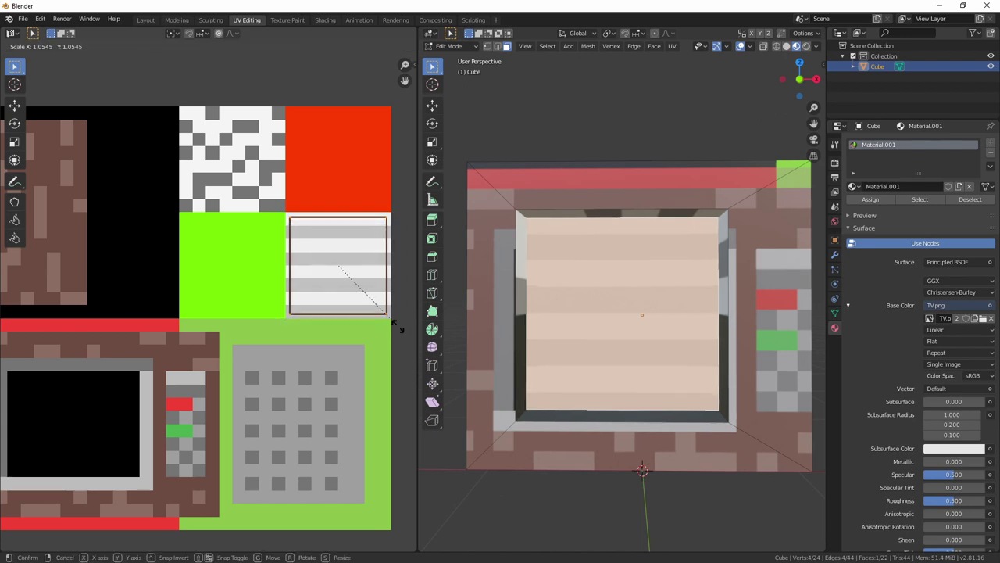
pyautogui.click(404, 331)
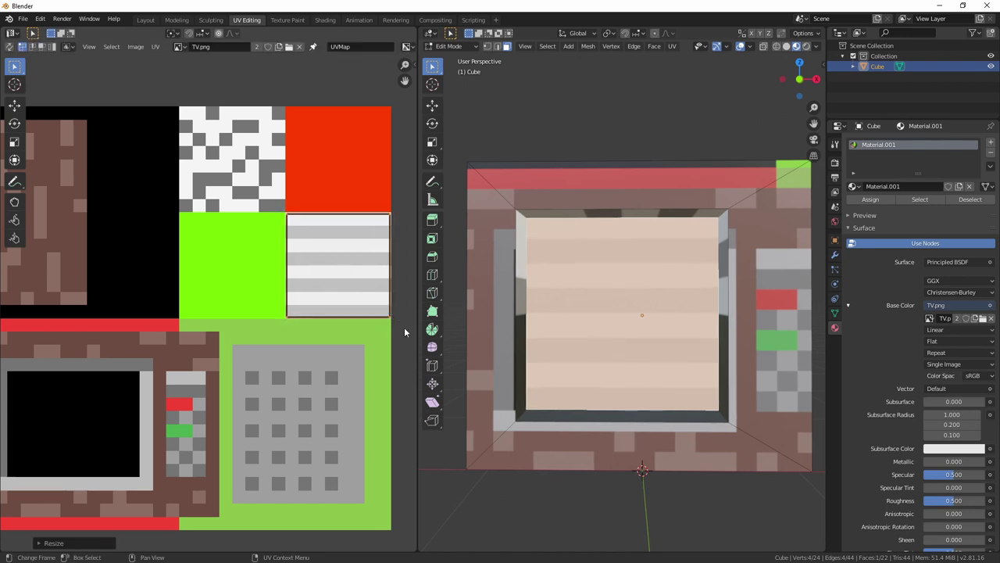
# Step: Stretch the screen island along Y, then X, to meet the striped tile's edges
pyautogui.press('s')
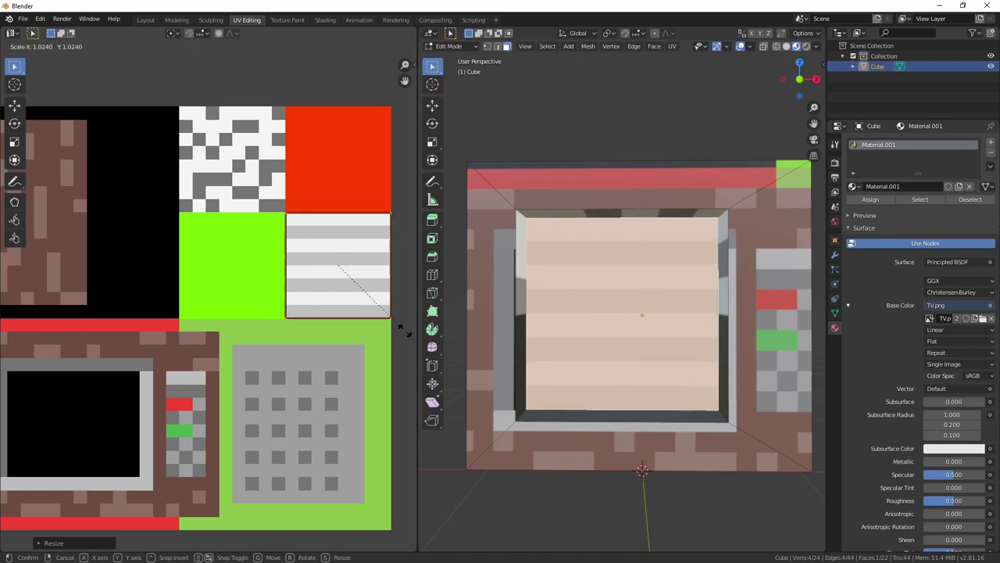
pyautogui.press('y')
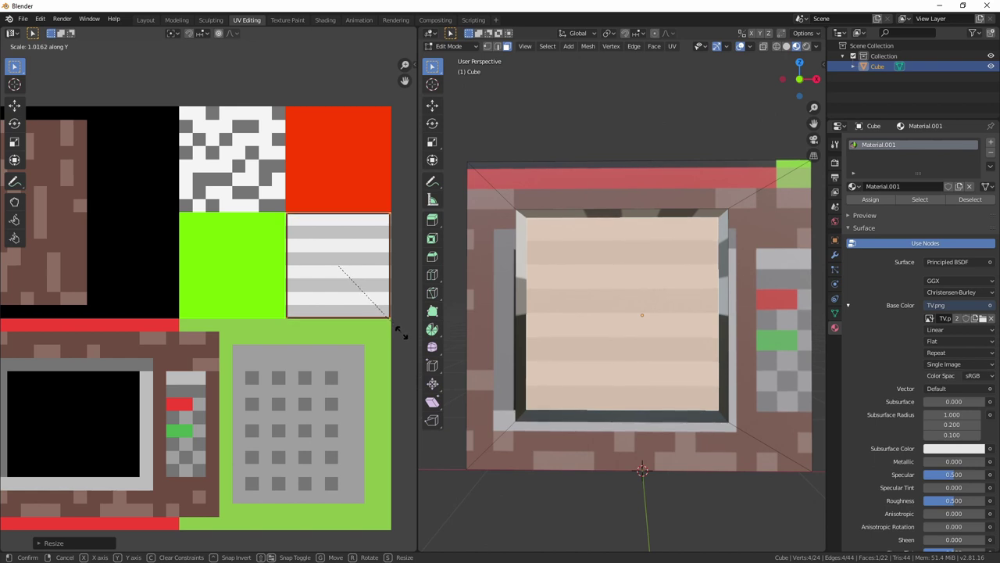
pyautogui.click(403, 336)
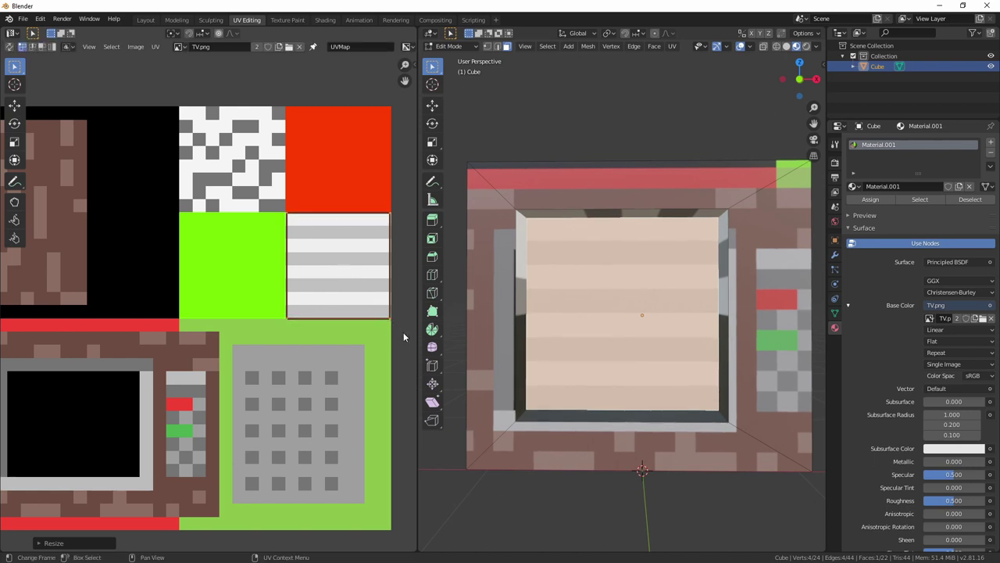
pyautogui.press('s')
pyautogui.press('x')
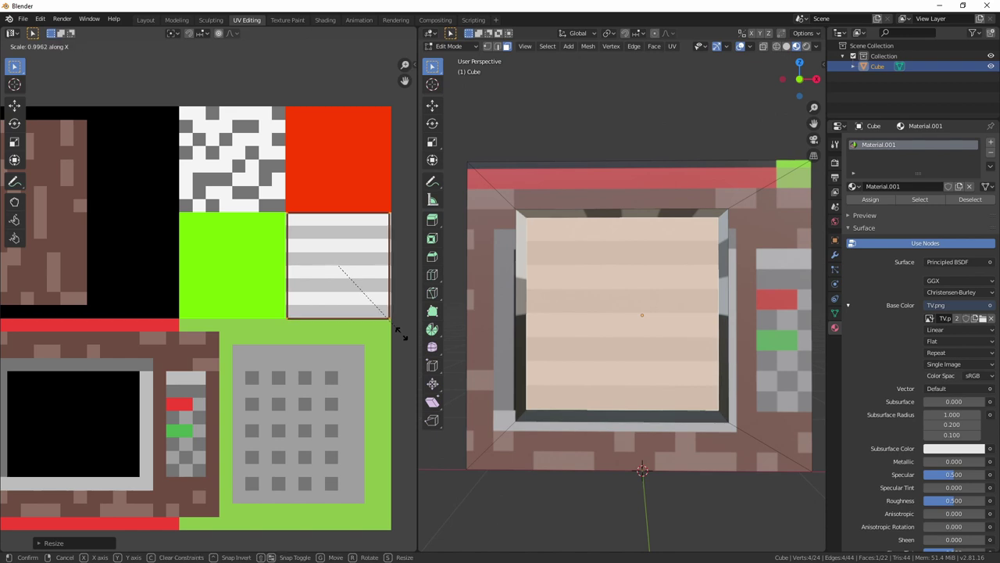
pyautogui.click(403, 334)
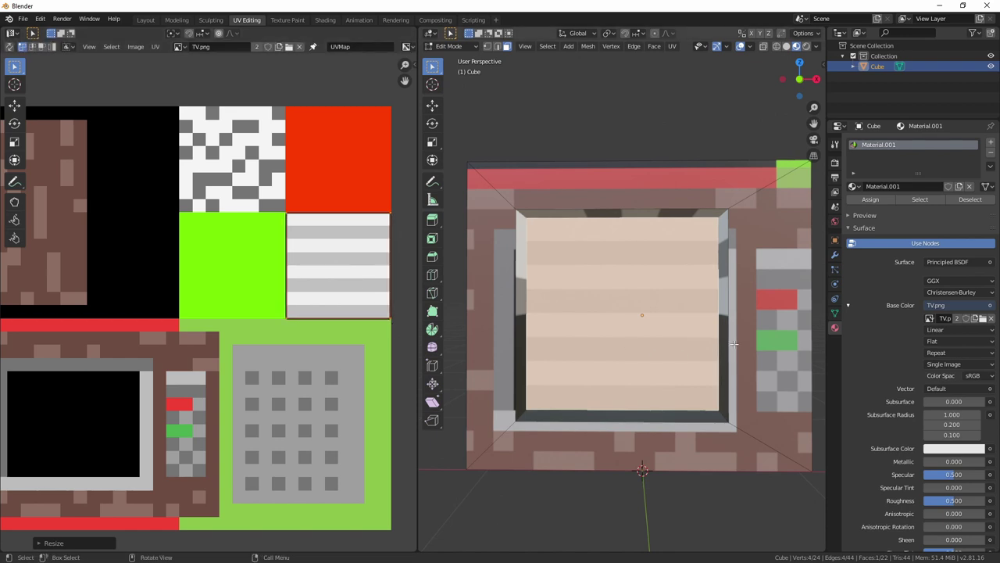
pyautogui.scroll(-3, 684, 340)
pyautogui.scroll(1, 681, 343)
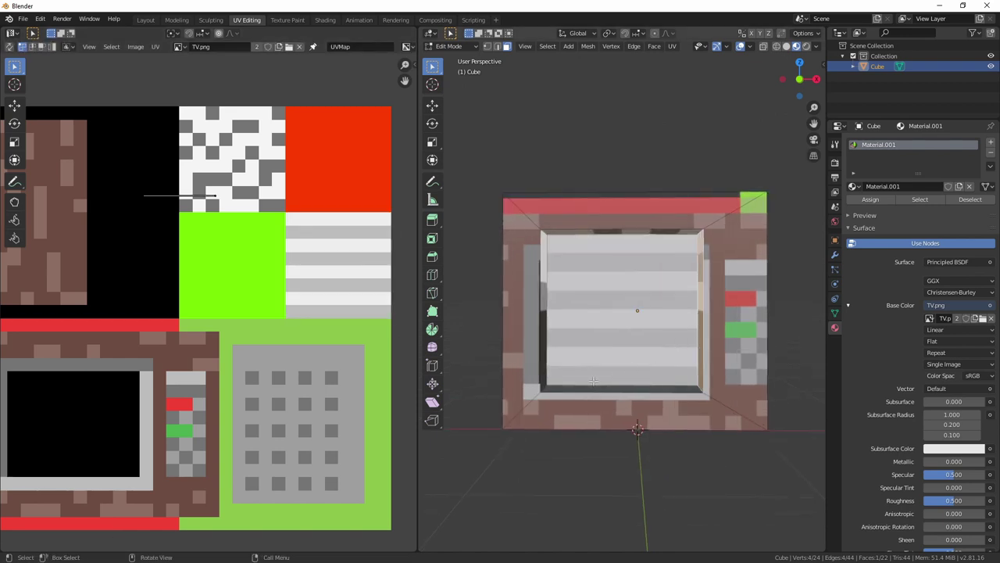
# Step: Select the four front frame faces and shrink their UV island over the TV-front tile
pyautogui.moveTo(593, 380)
pyautogui.mouseDown(button='middle')
pyautogui.moveTo(563, 383)
pyautogui.moveTo(625, 385)
pyautogui.moveTo(596, 383)
pyautogui.mouseUp(button='middle')
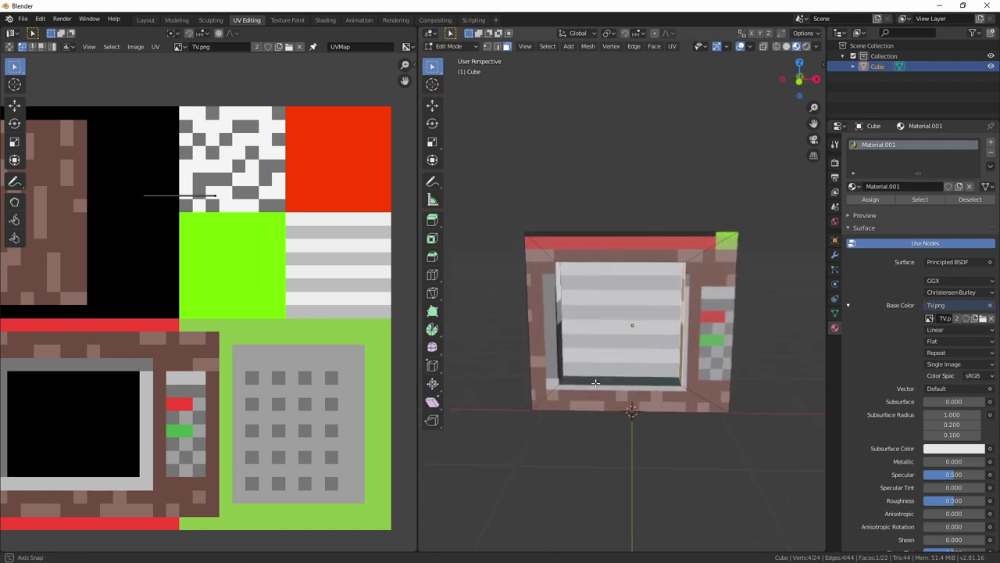
pyautogui.click(529, 323)
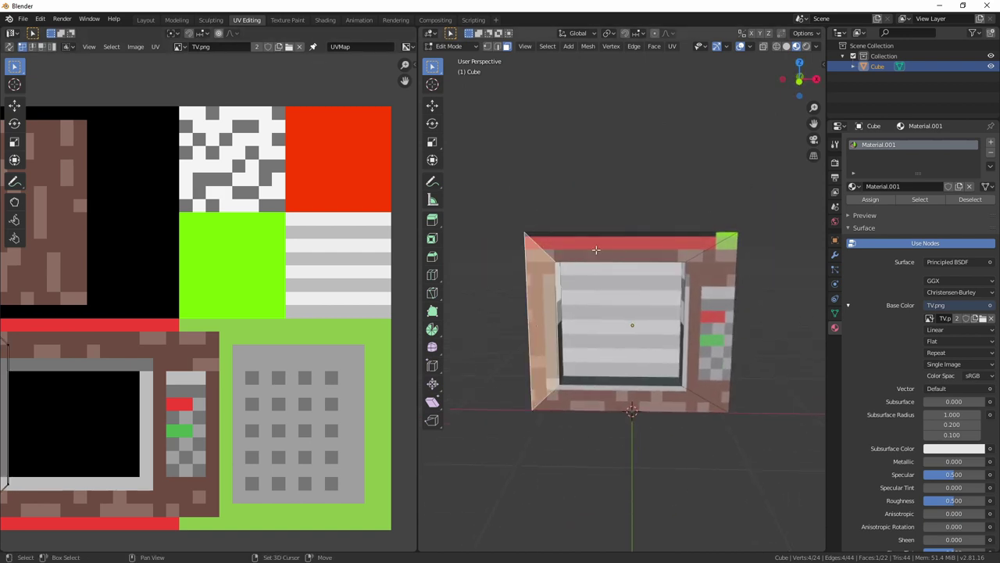
pyautogui.keyDown('shift'); pyautogui.click(596, 249); pyautogui.keyUp('shift')
pyautogui.keyDown('shift'); pyautogui.click(719, 328); pyautogui.keyUp('shift')
pyautogui.keyDown('shift'); pyautogui.click(629, 402); pyautogui.keyUp('shift')
pyautogui.scroll(2, 401, 323)
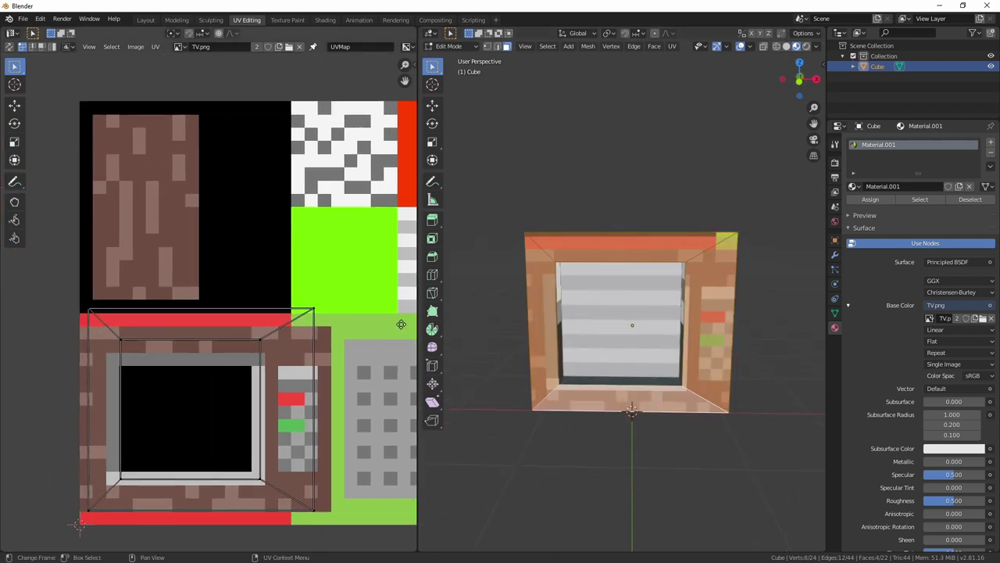
pyautogui.moveTo(73, 242); pyautogui.dragTo(359, 491)
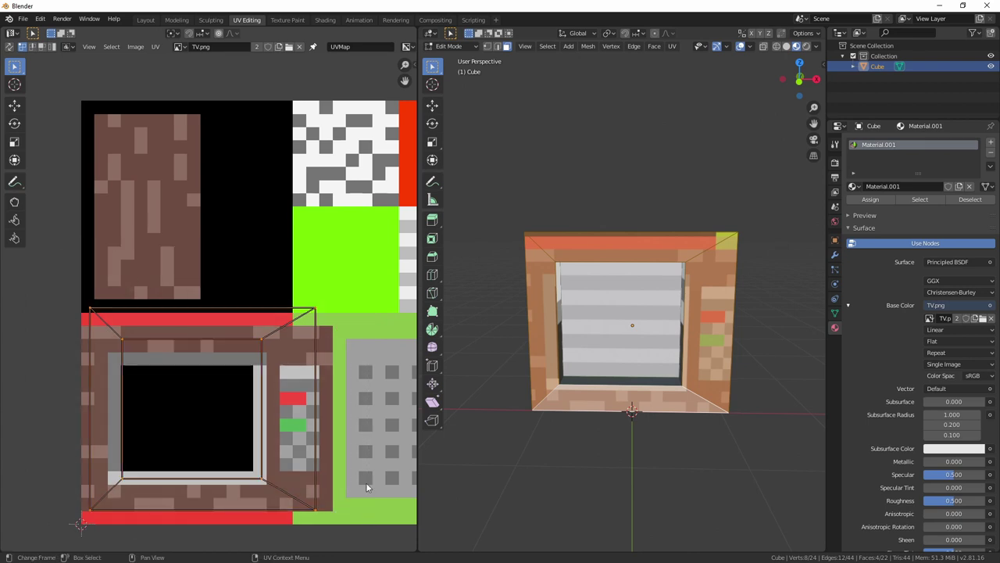
pyautogui.press('s')
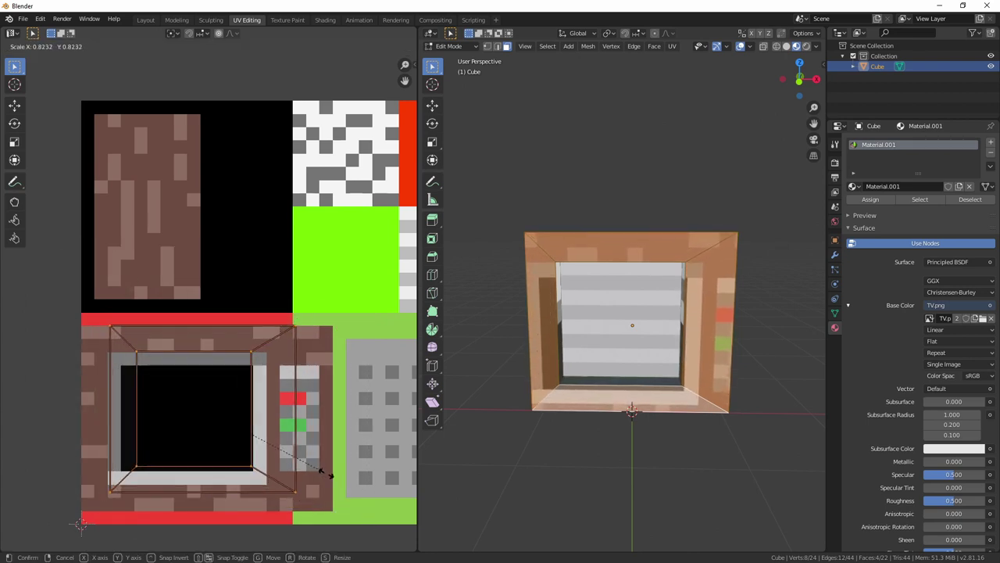
pyautogui.click(328, 478)
# Step: Widen the frame island horizontally, stretch it vertically, and shift it down onto the tile
pyautogui.moveTo(330, 484); pyautogui.dragTo(357, 455, button='middle')
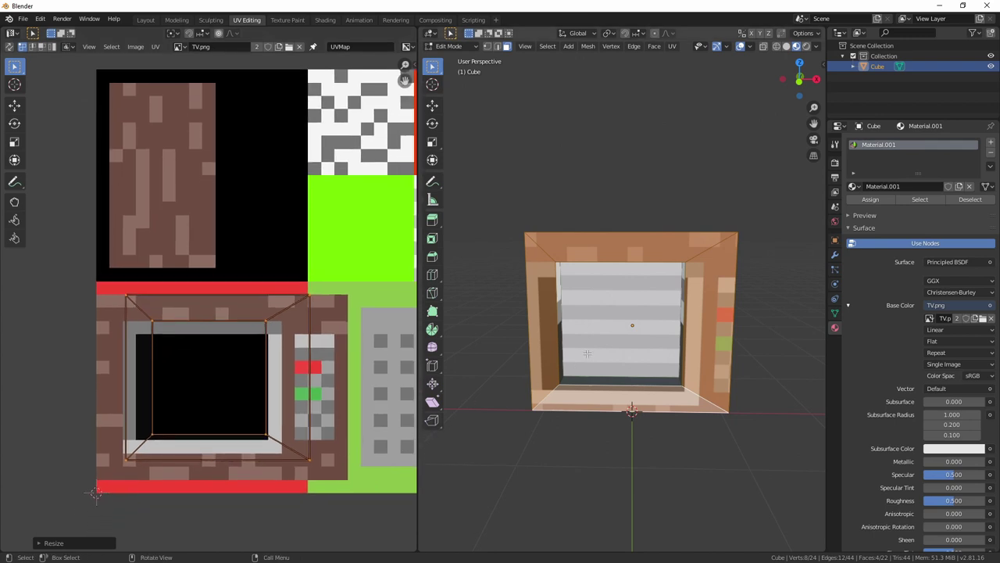
pyautogui.press('s')
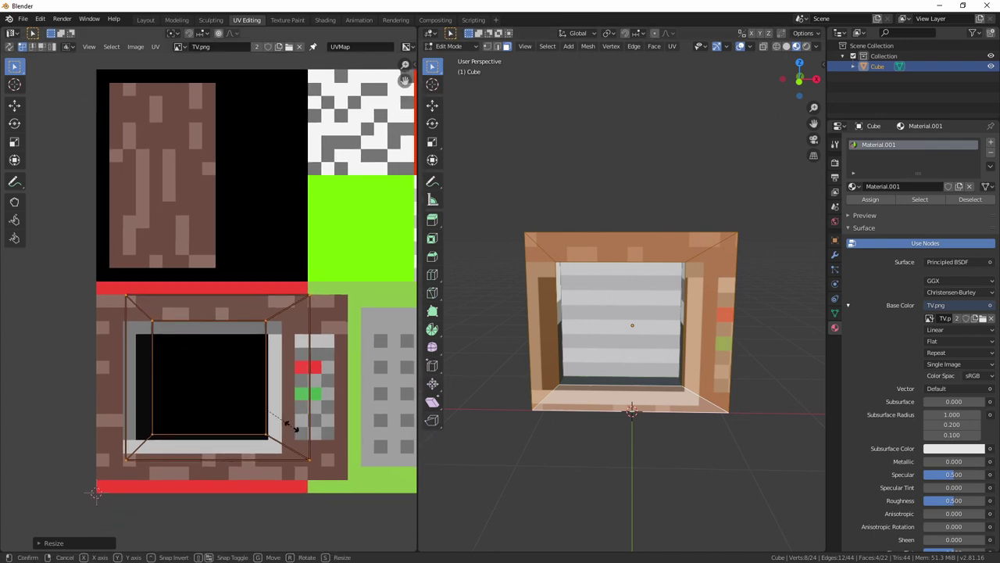
pyautogui.press('x')
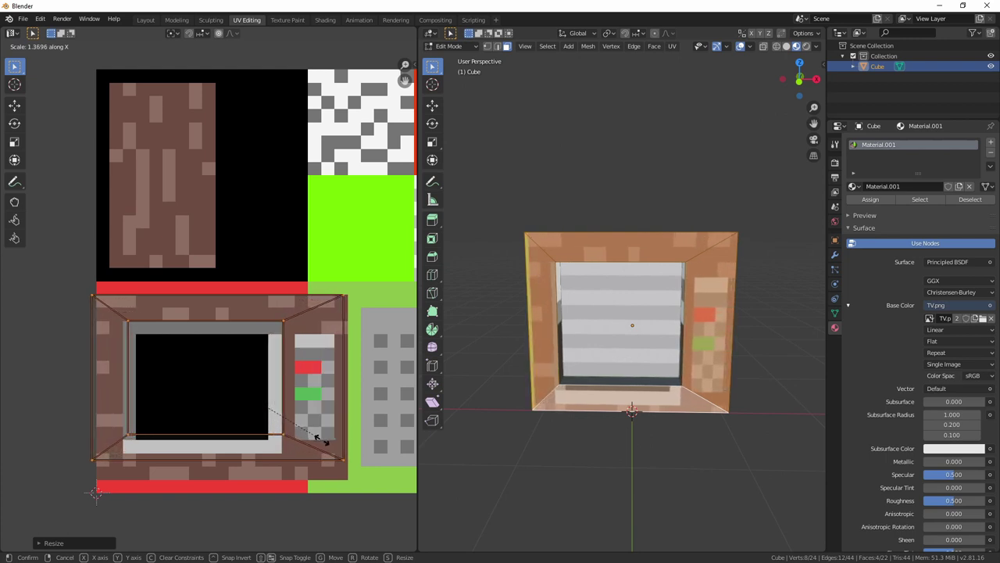
pyautogui.click(321, 439)
pyautogui.press('g')
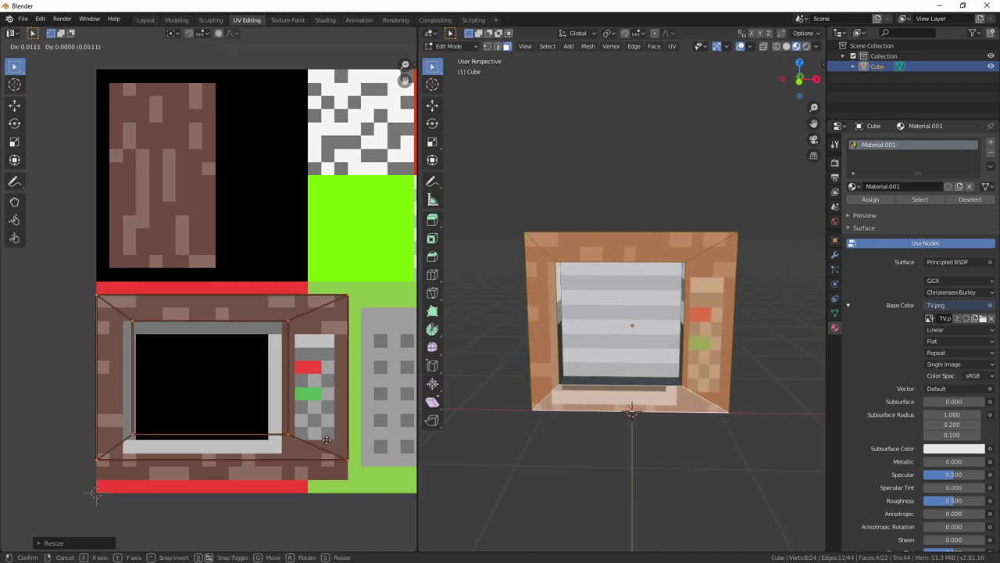
pyautogui.click(326, 439)
pyautogui.press('s')
pyautogui.press('y')
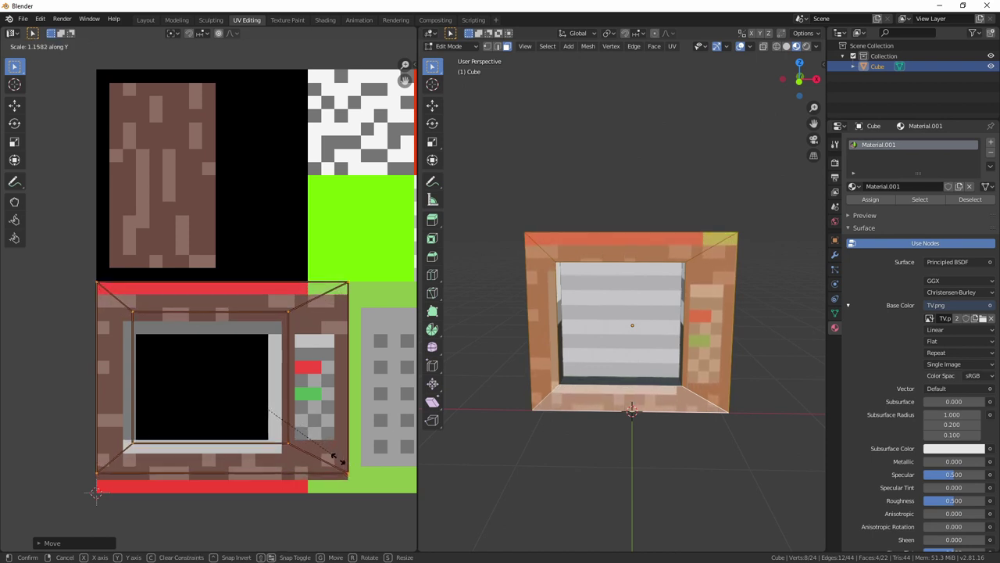
pyautogui.click(336, 458)
pyautogui.press('g')
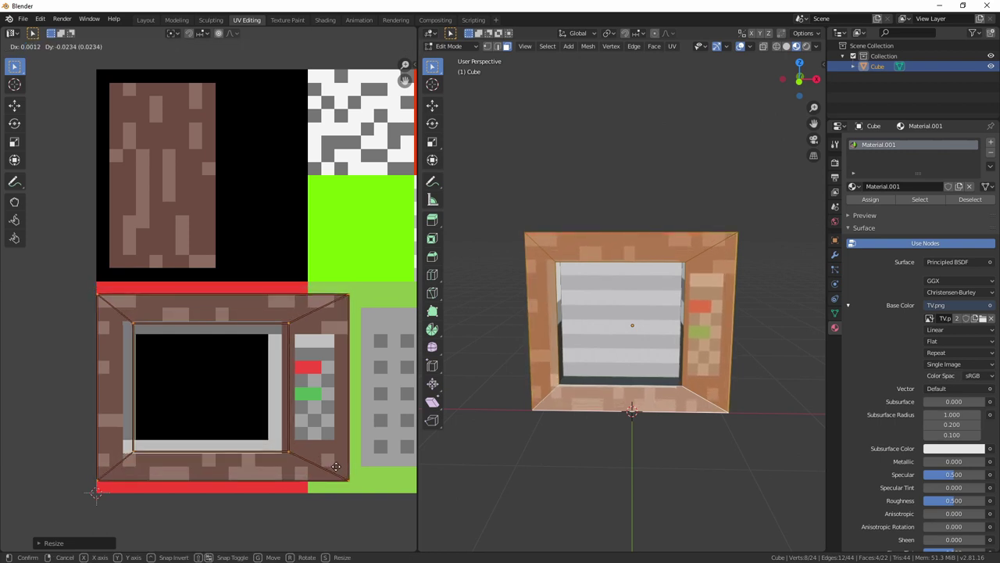
pyautogui.click(335, 467)
# Step: Adjust the frame's inner UV edges (right, left, top, bottom) to fit the screen border
pyautogui.click(293, 457)
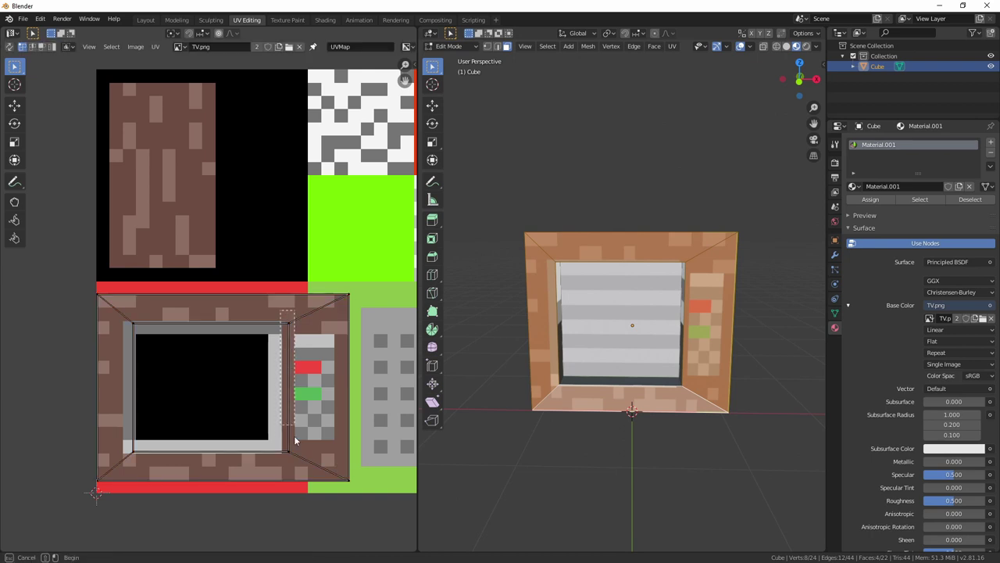
pyautogui.press('g')
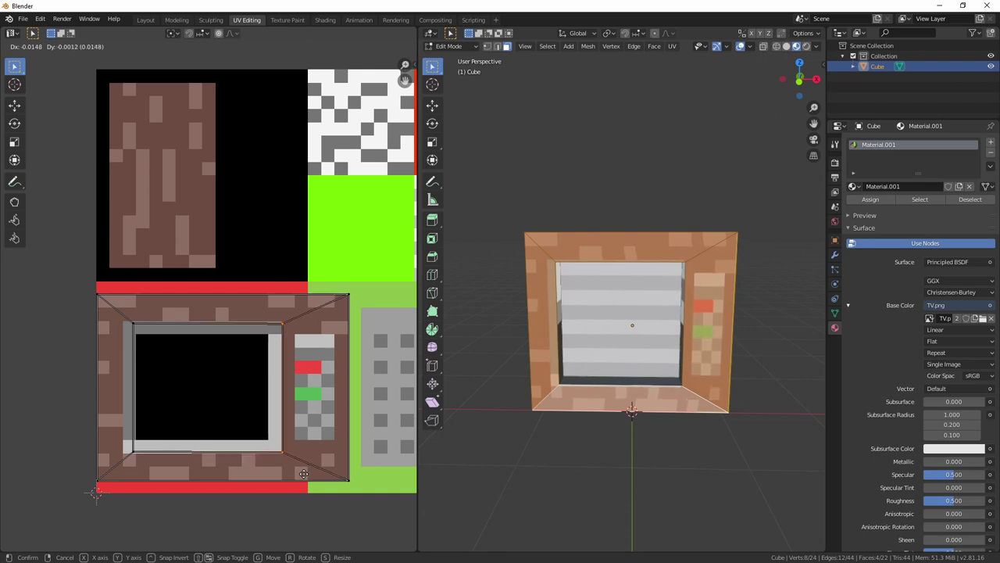
pyautogui.click(303, 473)
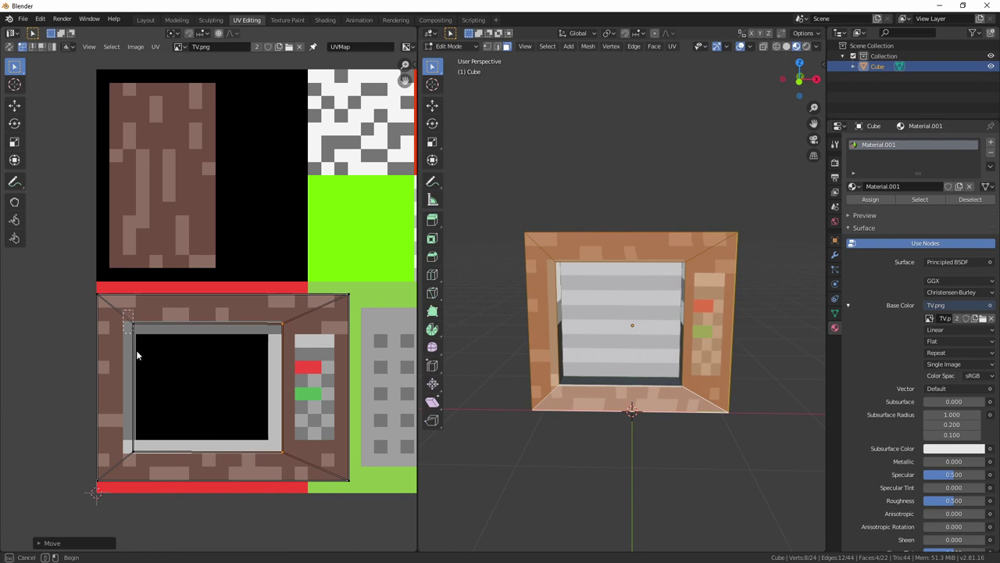
pyautogui.press('g')
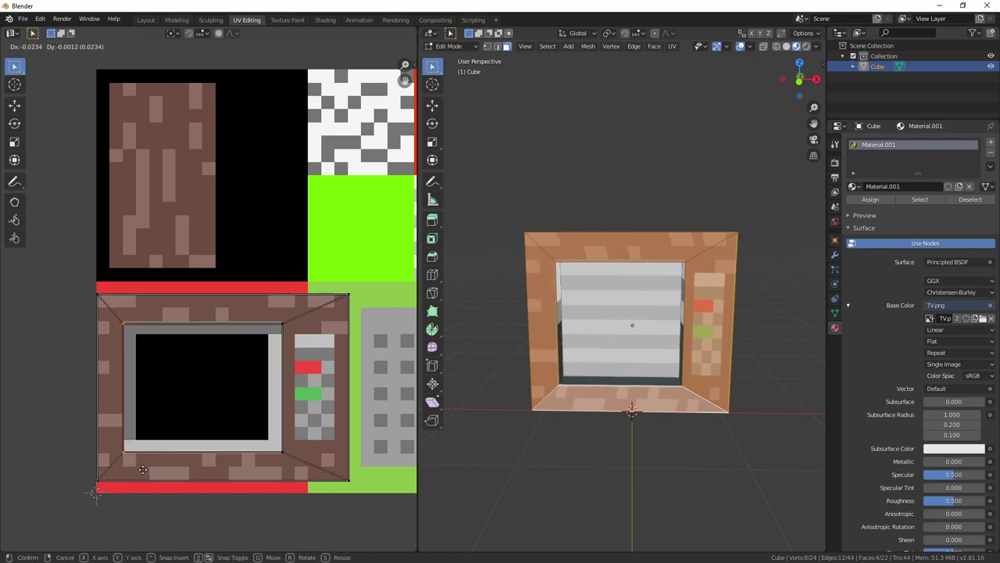
pyautogui.click(143, 469)
pyautogui.click(48, 345)
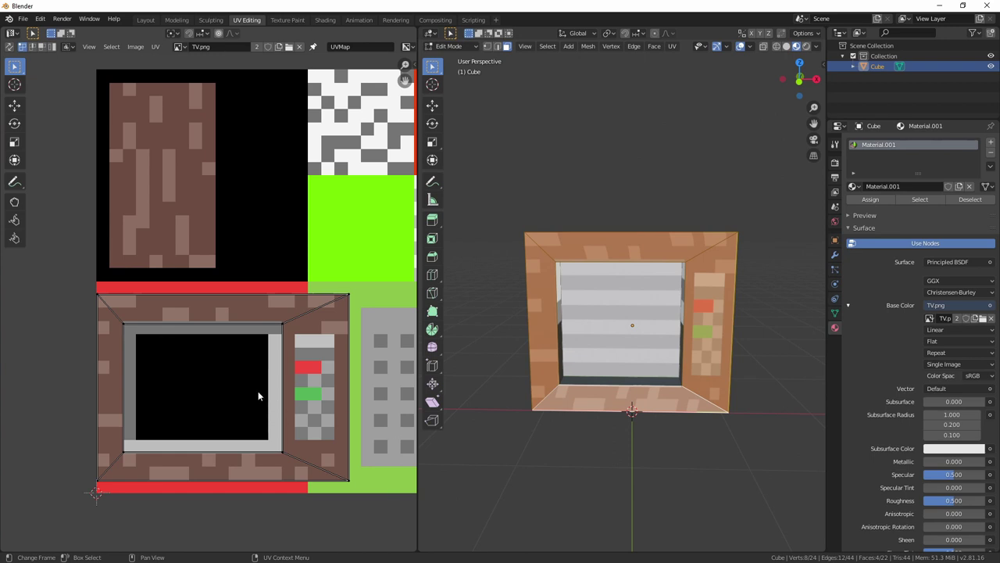
pyautogui.moveTo(115, 316); pyautogui.dragTo(294, 340)
pyautogui.press('g')
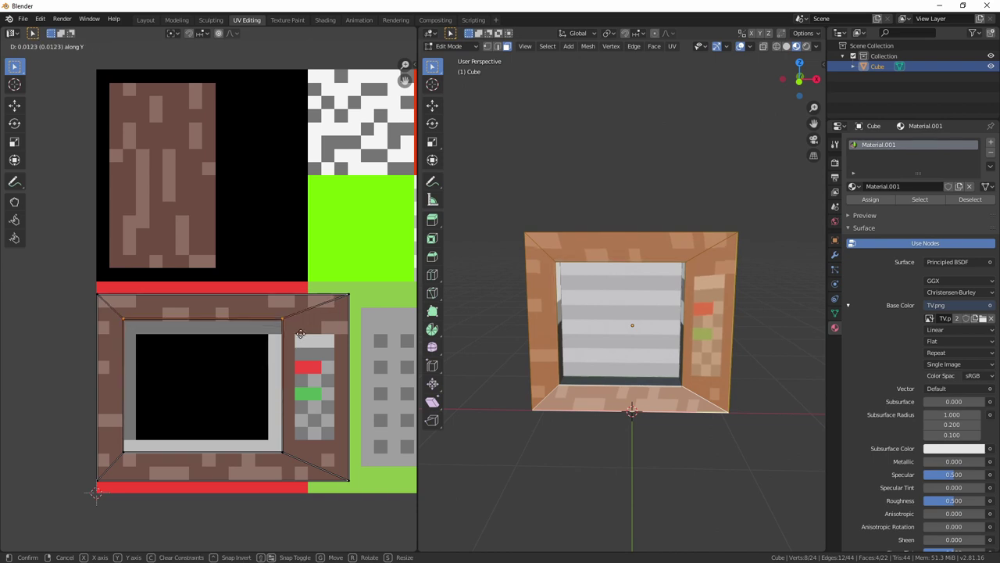
pyautogui.click(276, 359)
pyautogui.moveTo(120, 439); pyautogui.dragTo(292, 463)
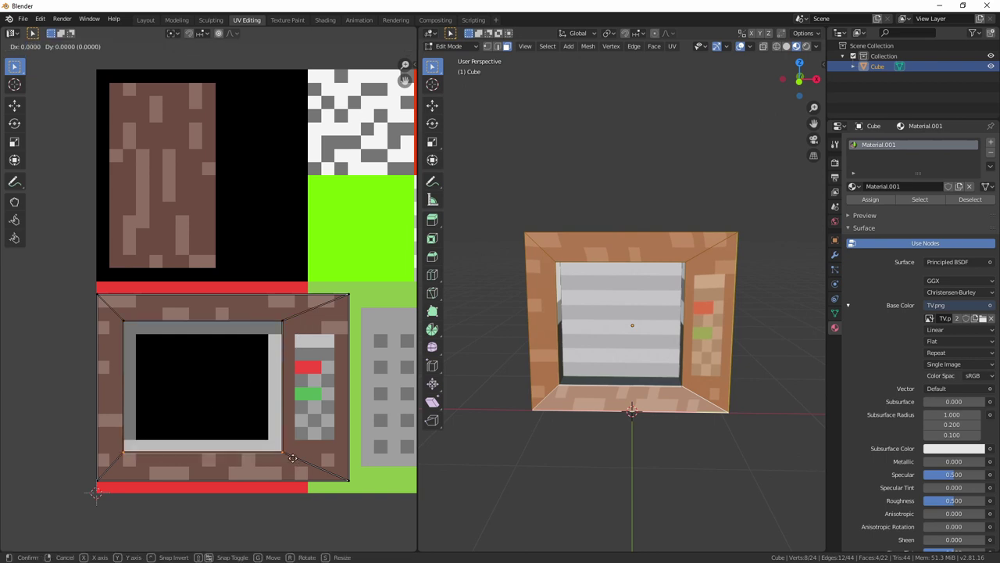
pyautogui.click(294, 464)
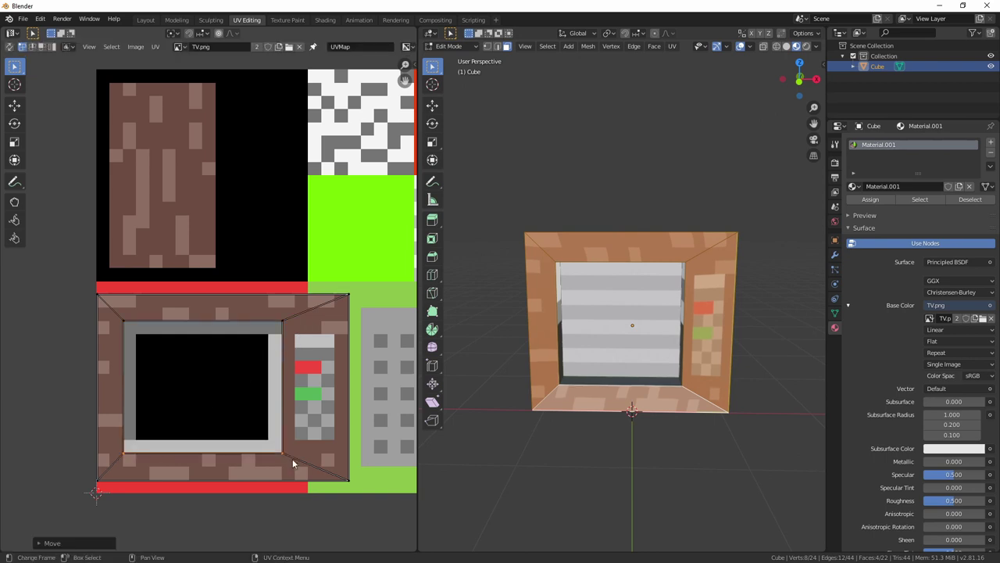
# Step: Deselect the UVs and return to Object Mode to preview the textured front
pyautogui.click(388, 405)
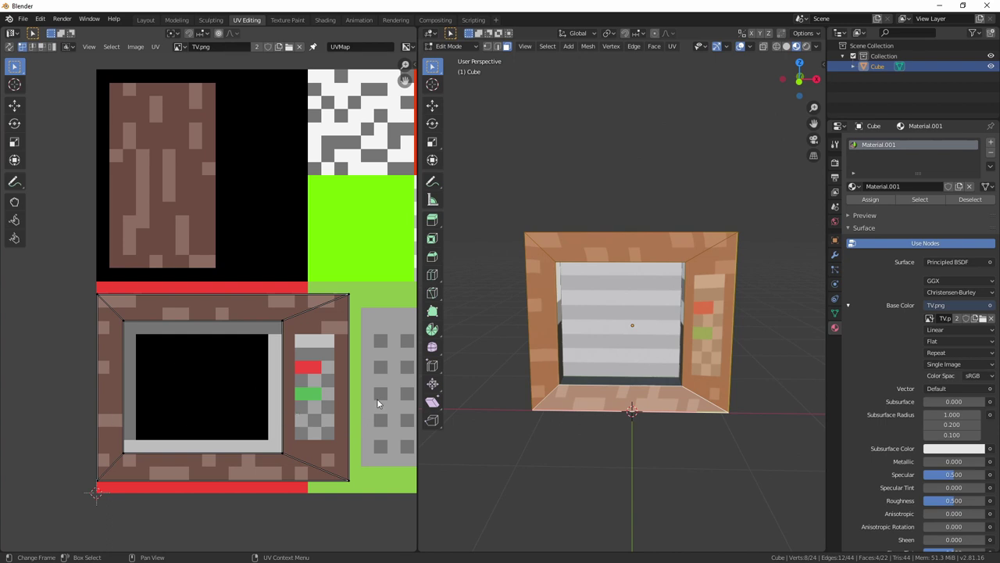
pyautogui.press('Tab')
pyautogui.moveTo(645, 447); pyautogui.dragTo(682, 467, button='middle')
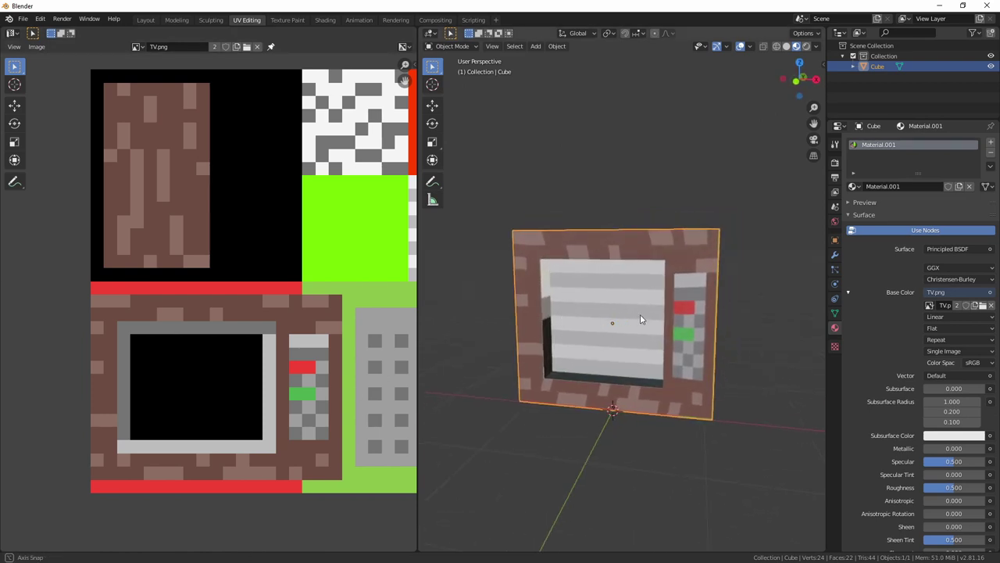
# Step: In Edit Mode, move the TV's right side face outward along X to widen the box
pyautogui.moveTo(643, 318)
pyautogui.mouseDown(button='middle')
pyautogui.moveTo(686, 315)
pyautogui.moveTo(659, 319)
pyautogui.mouseUp(button='middle')
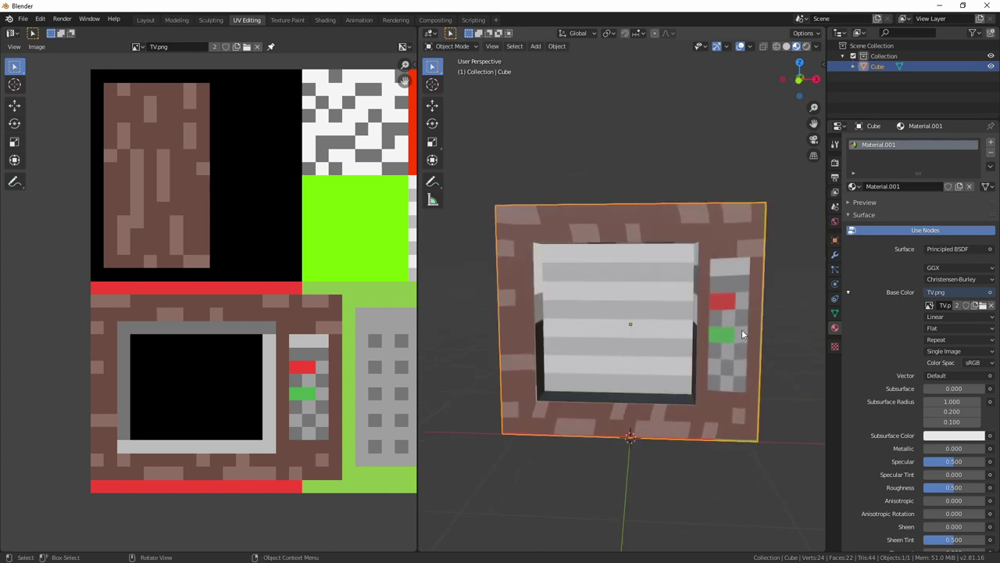
pyautogui.scroll(-3, 723, 340)
pyautogui.moveTo(740, 327)
pyautogui.mouseDown(button='middle')
pyautogui.moveTo(693, 331)
pyautogui.moveTo(745, 346)
pyautogui.mouseUp(button='middle')
pyautogui.press('Tab')
pyautogui.press('g')
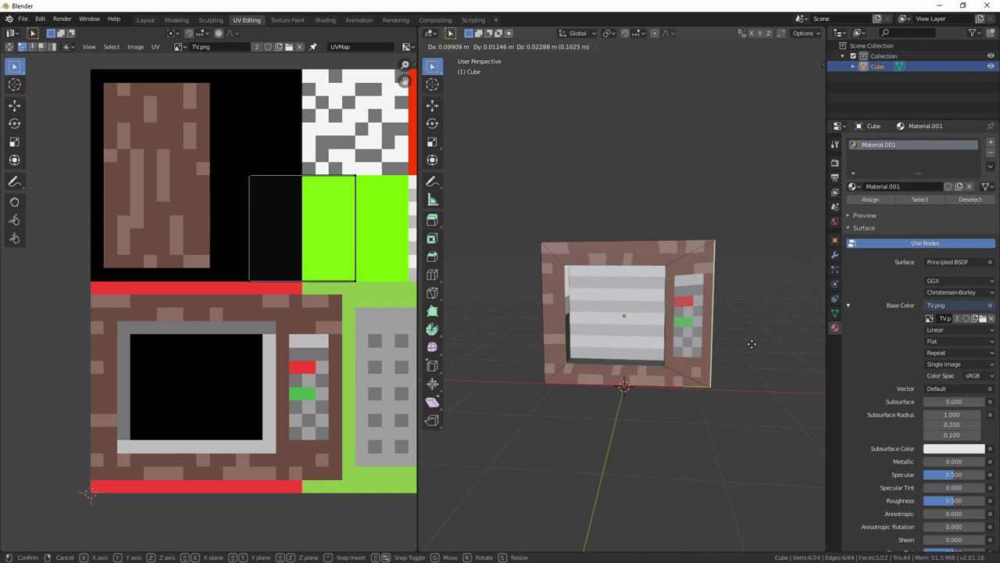
pyautogui.press('x')
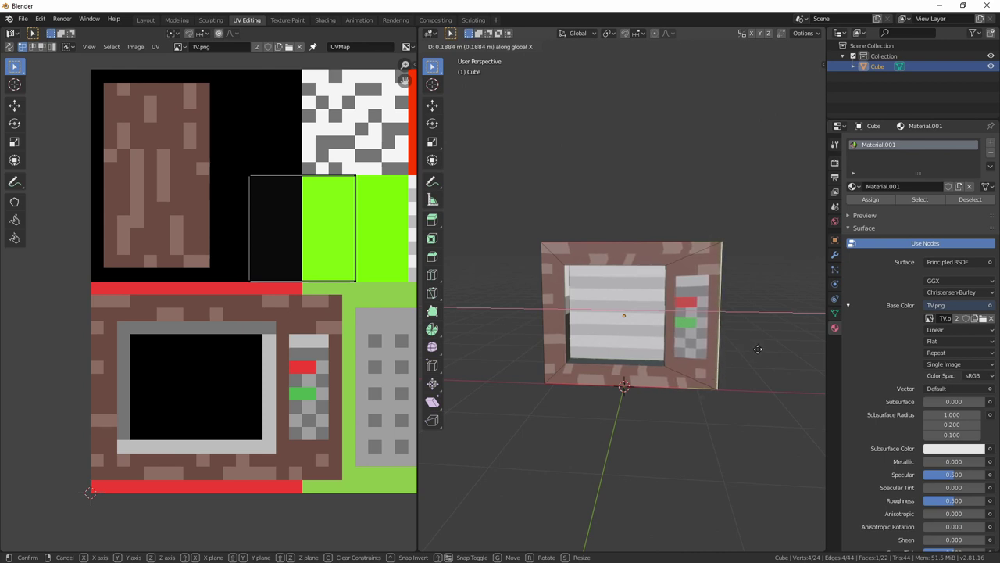
pyautogui.click(755, 348)
pyautogui.moveTo(743, 352); pyautogui.dragTo(762, 391, button='middle')
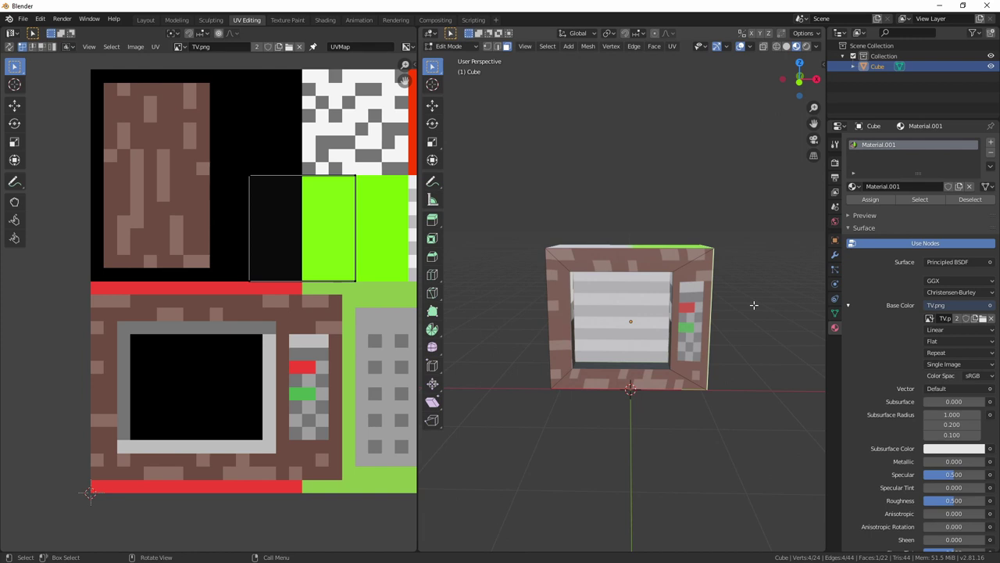
pyautogui.moveTo(749, 301); pyautogui.dragTo(574, 305, button='middle')
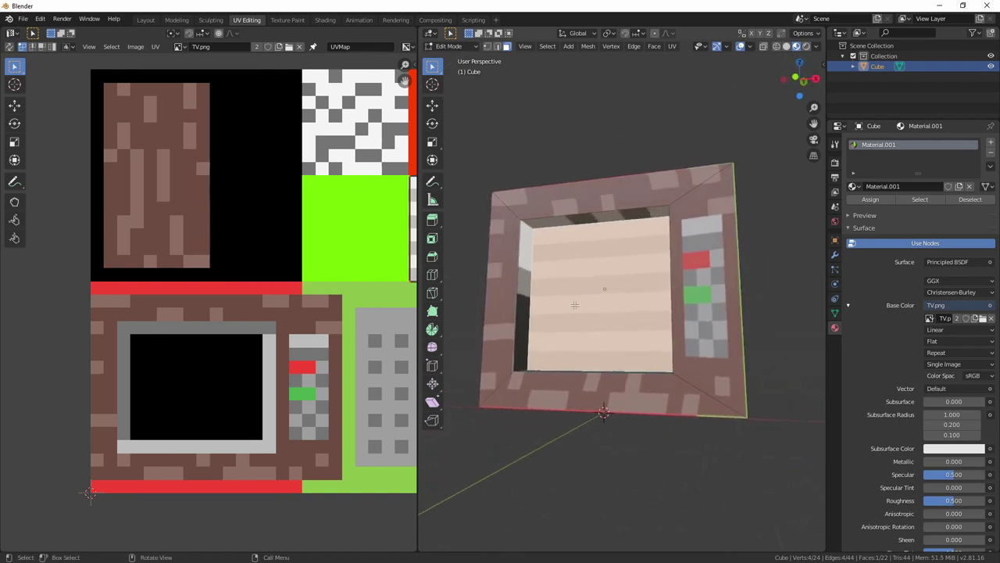
# Step: Select the four inner recess walls and move their UV island over the black screen area
pyautogui.click(525, 288)
pyautogui.keyDown('shift'); pyautogui.click(592, 222); pyautogui.keyUp('shift')
pyautogui.moveTo(592, 222); pyautogui.dragTo(617, 395, button='middle')
pyautogui.keyDown('shift'); pyautogui.click(653, 383); pyautogui.keyUp('shift')
pyautogui.keyDown('shift'); pyautogui.click(600, 412); pyautogui.keyUp('shift')
pyautogui.moveTo(252, 73); pyautogui.dragTo(380, 179)
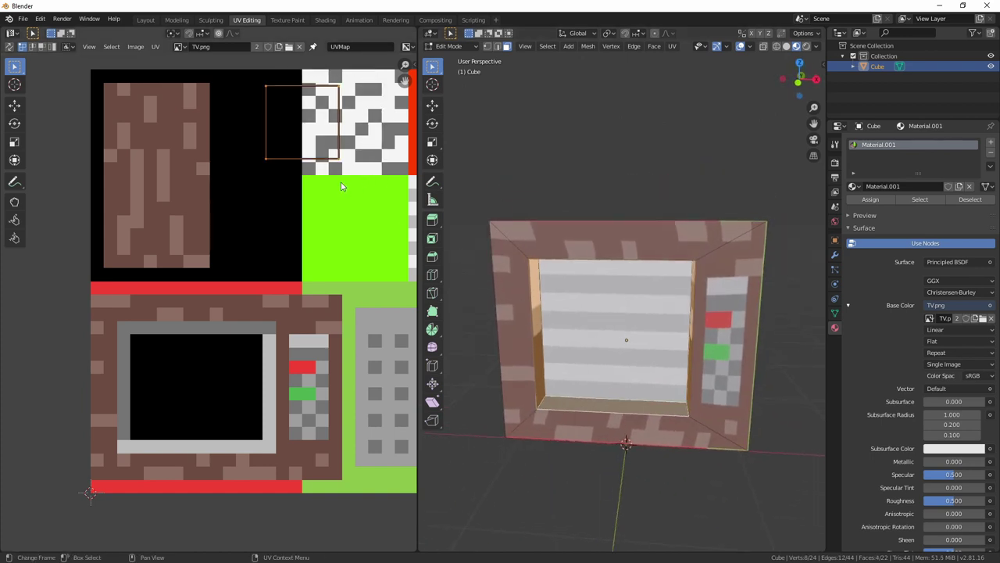
pyautogui.press('g')
pyautogui.click(242, 426)
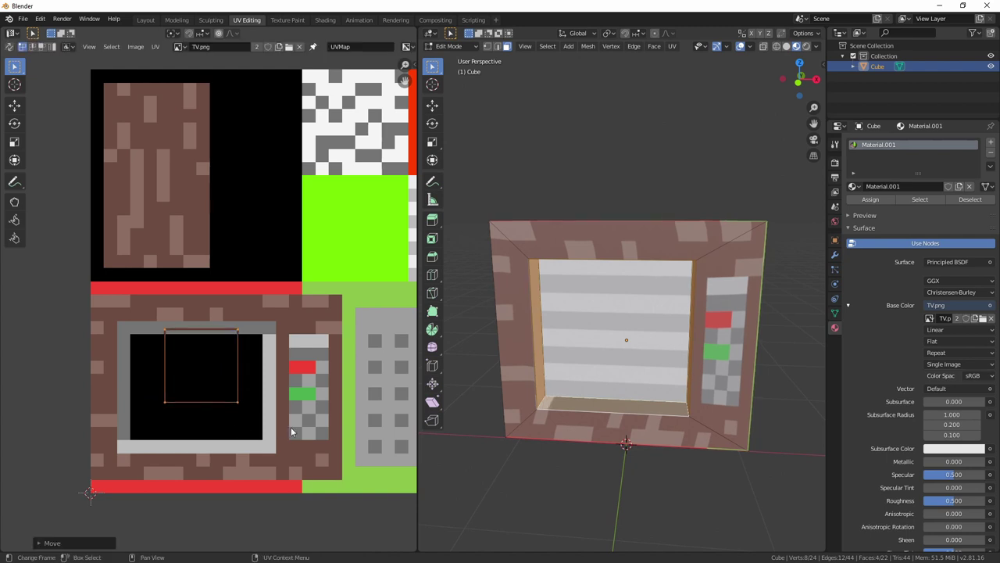
# Step: Stretch the recess walls' UV island vertically over the screen bezel
pyautogui.click(240, 411)
pyautogui.moveTo(140, 427); pyautogui.dragTo(273, 392)
pyautogui.press('g')
pyautogui.press('Escape')
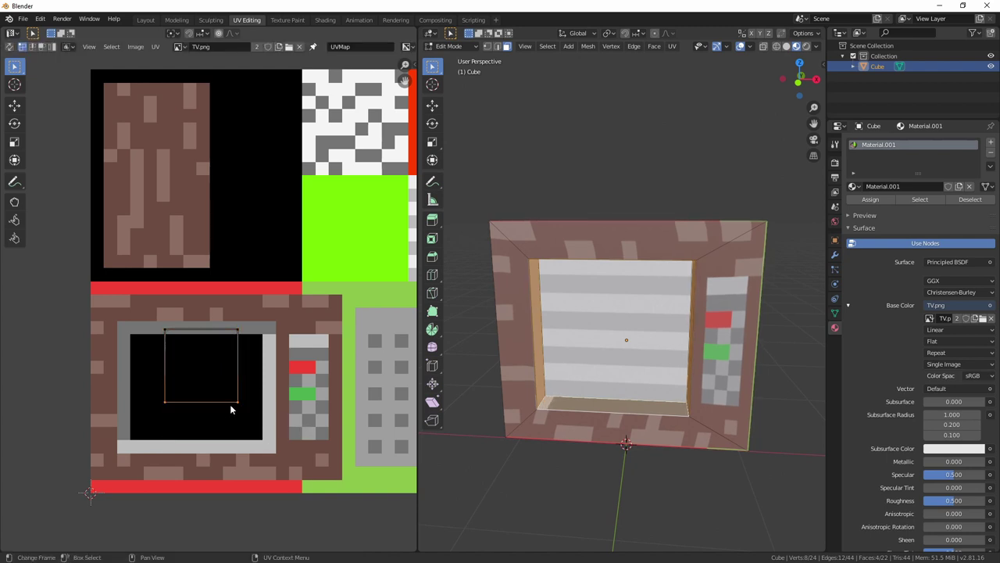
pyautogui.press('s')
pyautogui.press('y')
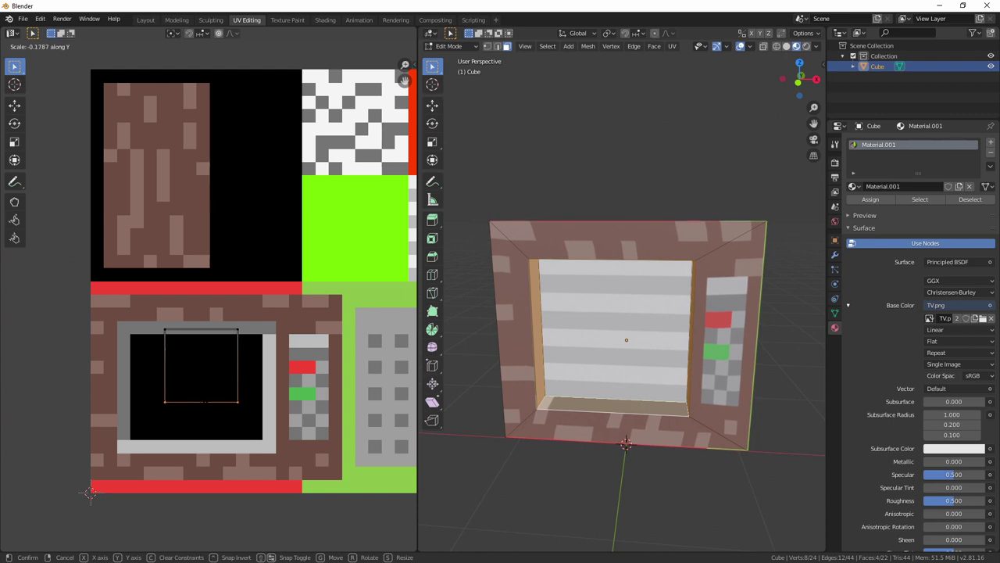
pyautogui.press('y')
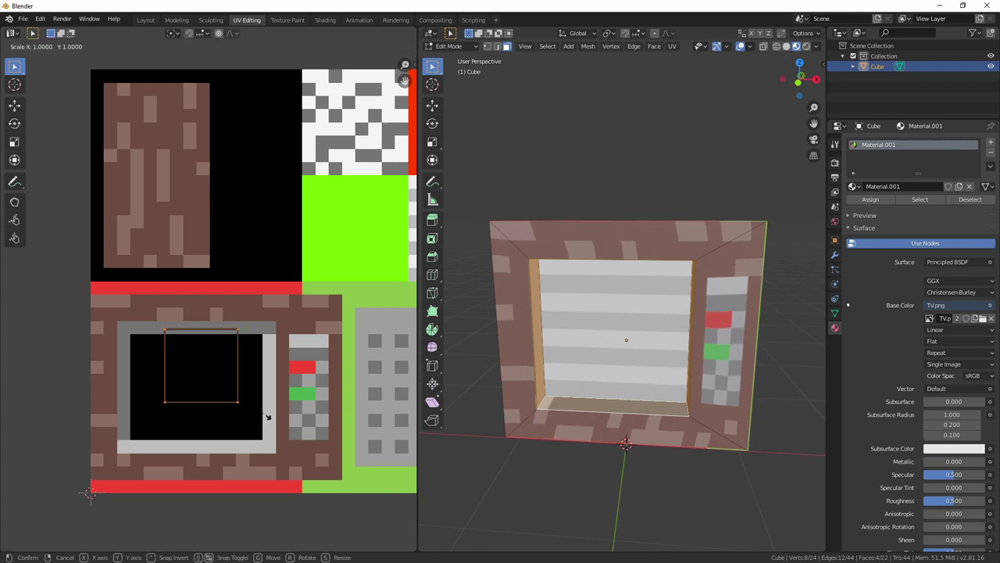
pyautogui.press('y')
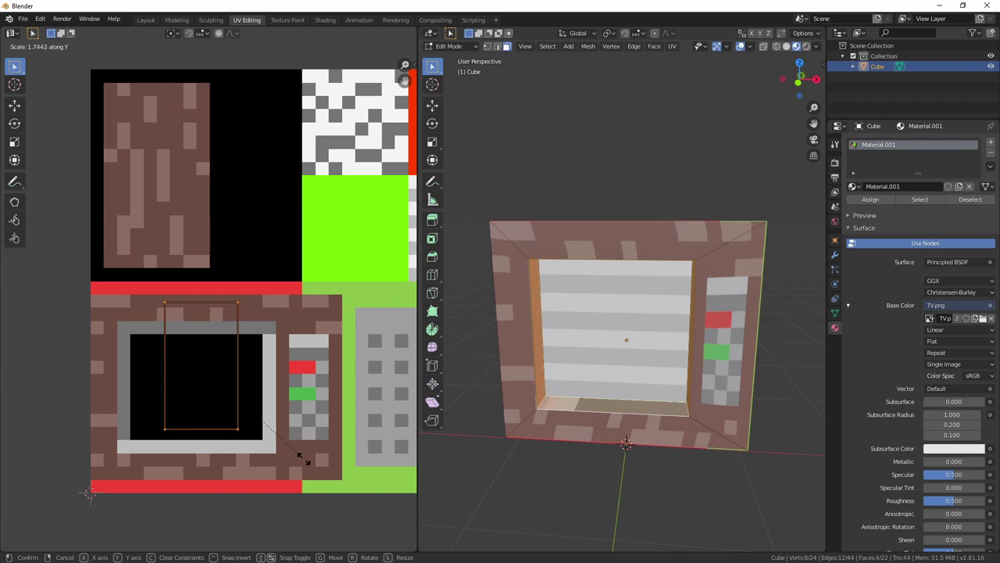
pyautogui.click(298, 459)
# Step: Shift the island down, widen it horizontally onto the grey bezel, and deselect the mesh
pyautogui.press('g')
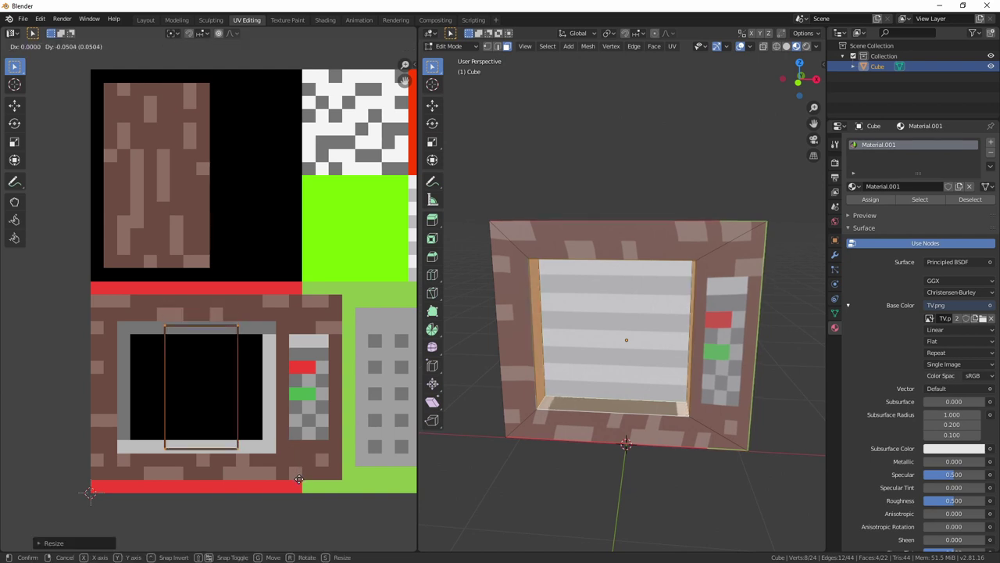
pyautogui.click(299, 483)
pyautogui.press('s')
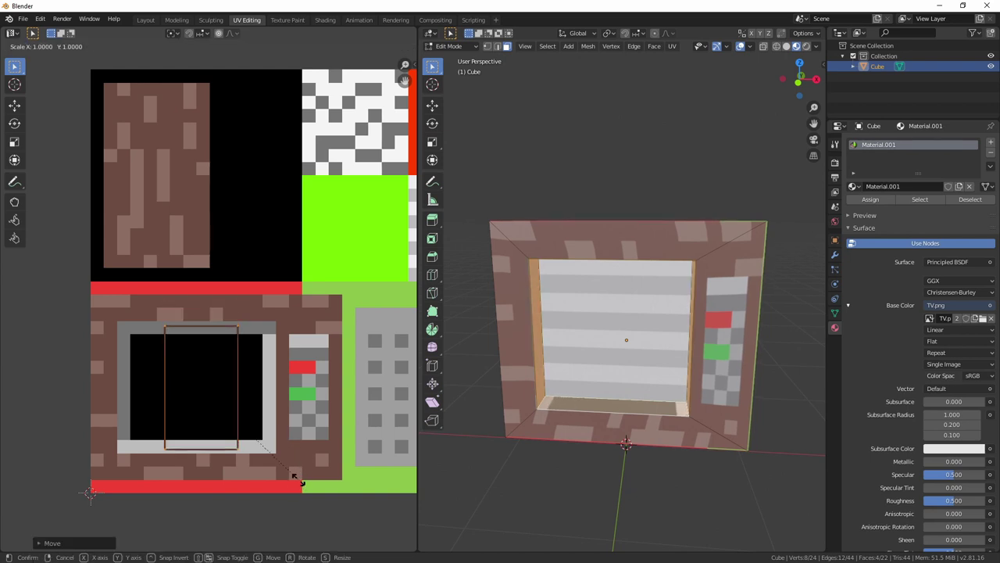
pyautogui.press('x')
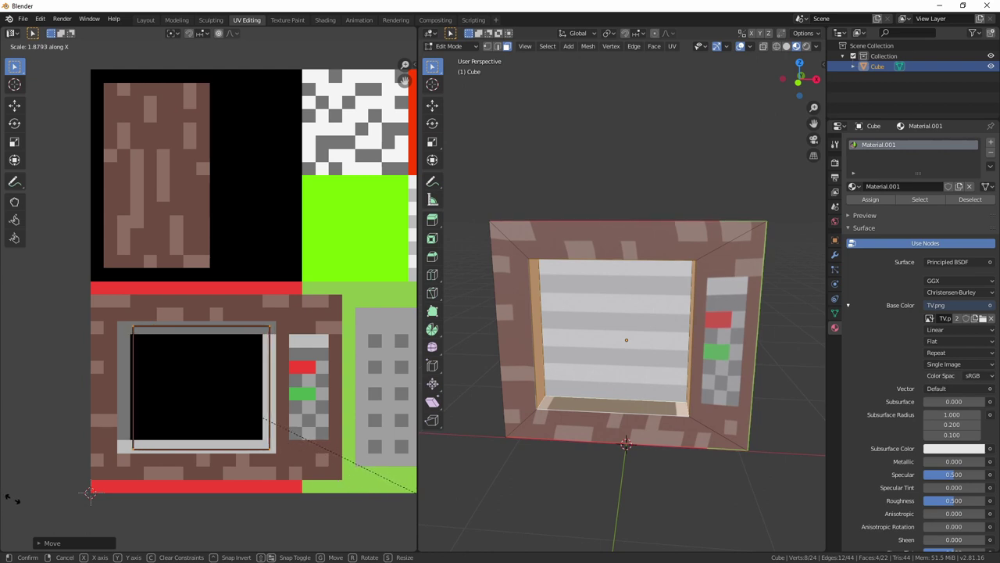
pyautogui.click(14, 498)
pyautogui.press('g')
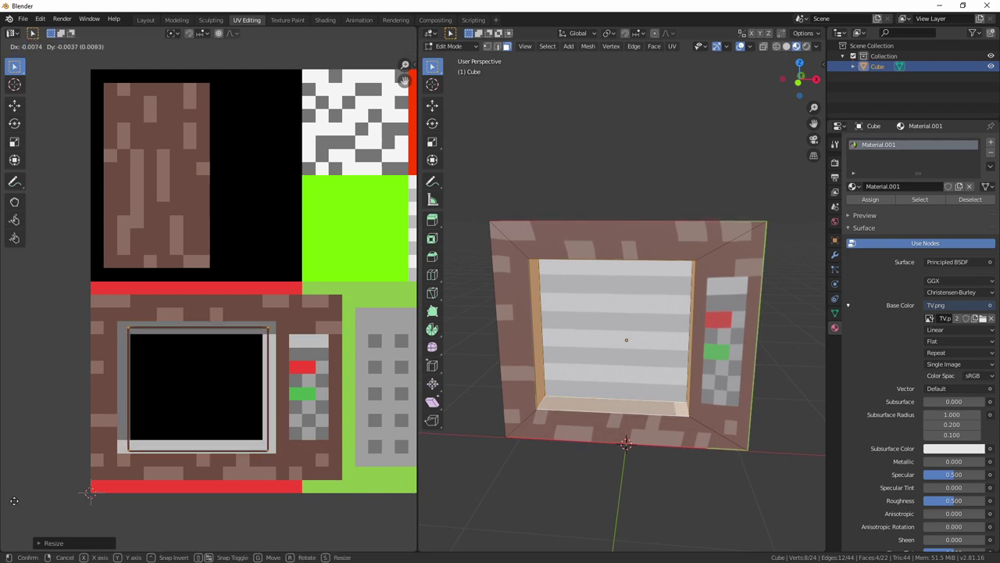
pyautogui.click(14, 500)
pyautogui.hotkey('alt', 'a')
pyautogui.moveTo(662, 498); pyautogui.dragTo(573, 462, button='middle')
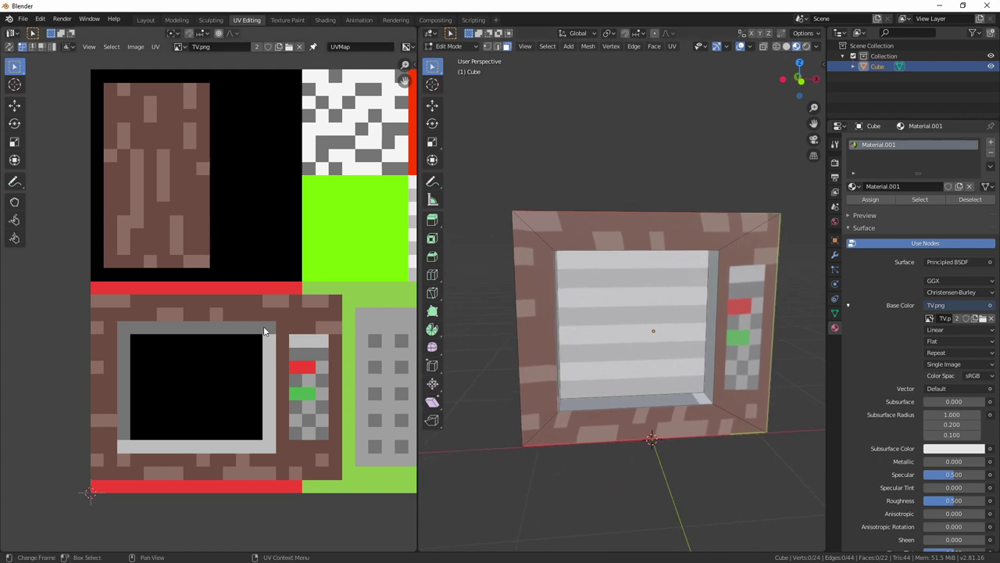
# Step: Reselect the four inner walls of the recess: bottom, right, left and top
pyautogui.click(630, 401)
pyautogui.keyDown('shift'); pyautogui.moveTo(636, 394); pyautogui.dragTo(648, 365, button='middle'); pyautogui.keyUp('shift')
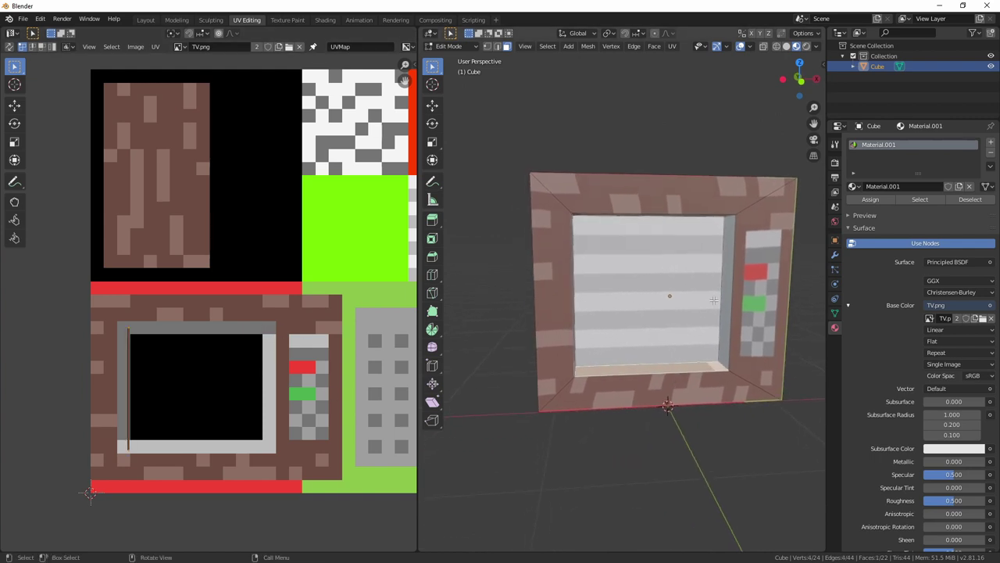
pyautogui.keyDown('shift'); pyautogui.click(713, 300); pyautogui.keyUp('shift')
pyautogui.moveTo(714, 299); pyautogui.dragTo(632, 311, button='middle')
pyautogui.keyDown('shift'); pyautogui.click(514, 299); pyautogui.keyUp('shift')
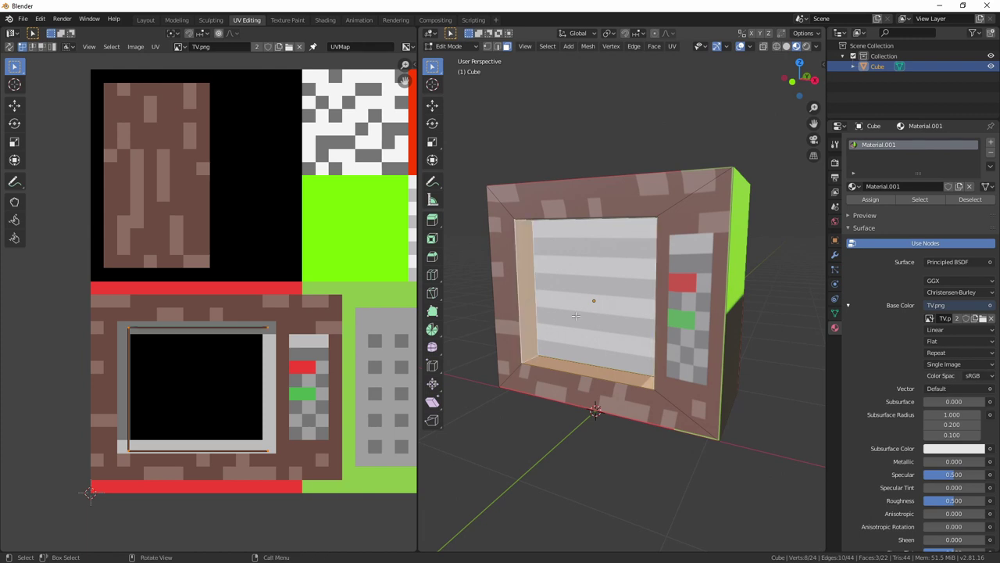
pyautogui.moveTo(514, 299); pyautogui.dragTo(584, 229, button='middle')
pyautogui.keyDown('shift'); pyautogui.click(605, 178); pyautogui.keyUp('shift')
pyautogui.moveTo(605, 178); pyautogui.dragTo(621, 258, button='middle')
# Step: Scale the recess walls' UVs to 0.9754, nudge them sideways onto the bezel, and deselect
pyautogui.press('s')
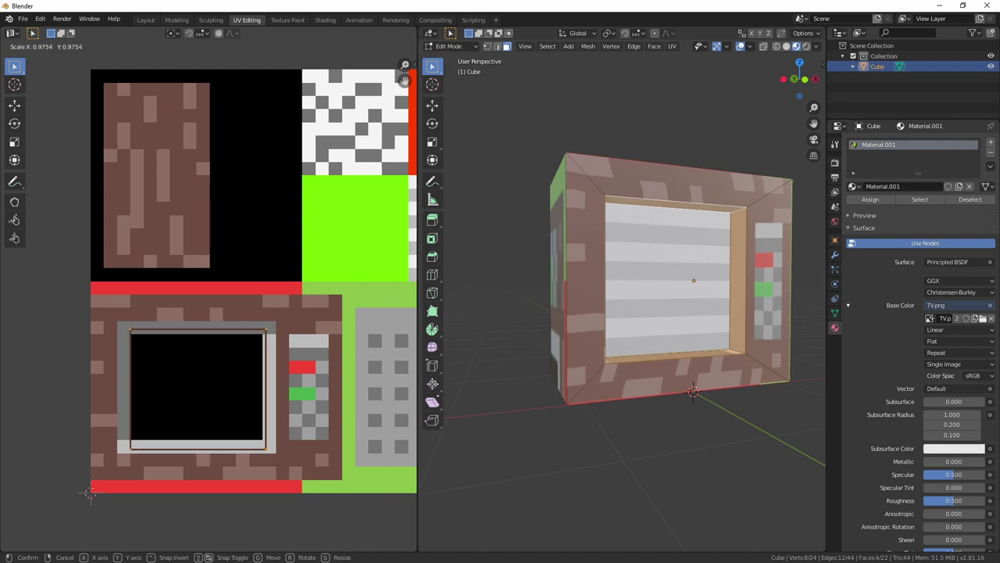
pyautogui.click(90, 492)
pyautogui.scroll(1, 240, 400)
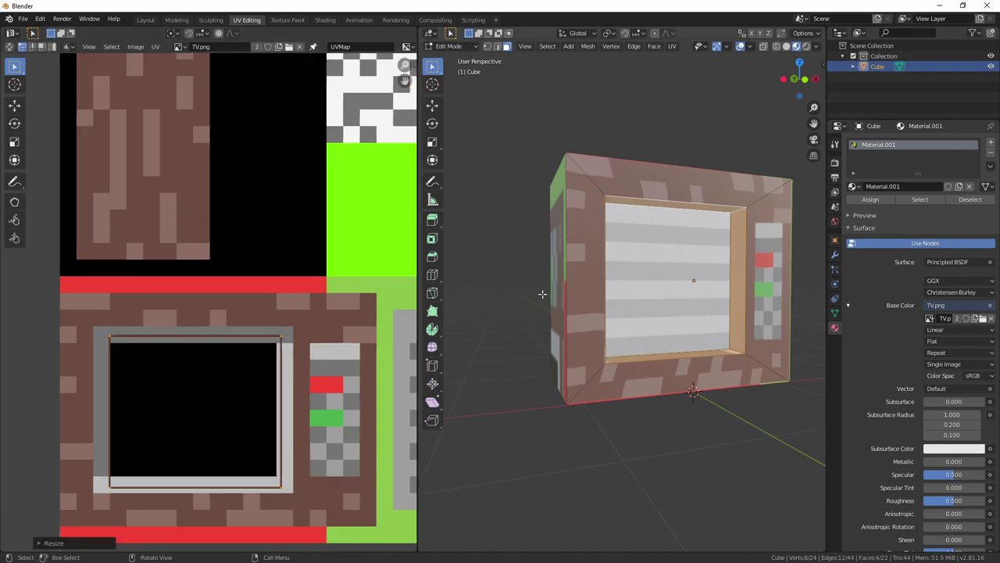
pyautogui.press('g')
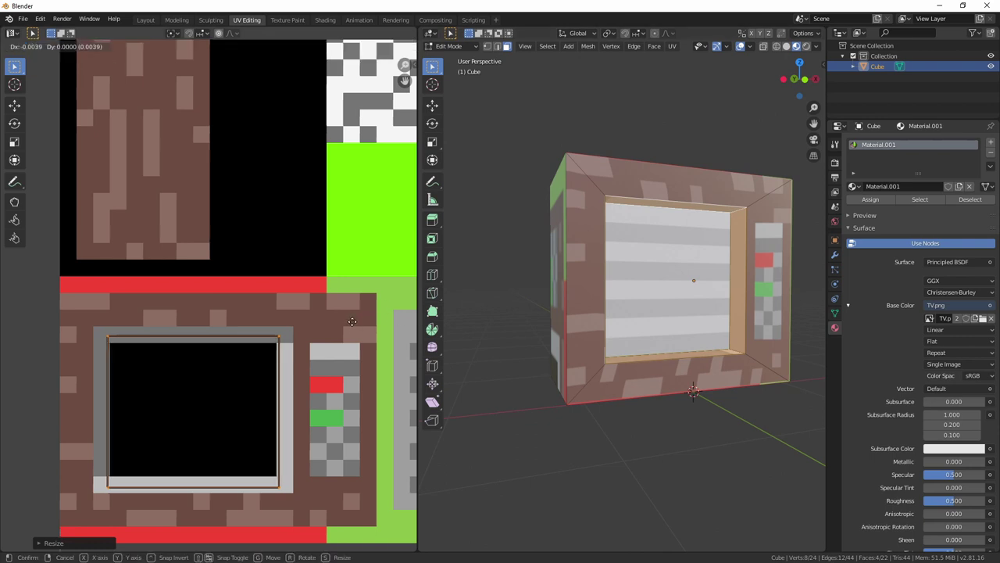
pyautogui.click(353, 321)
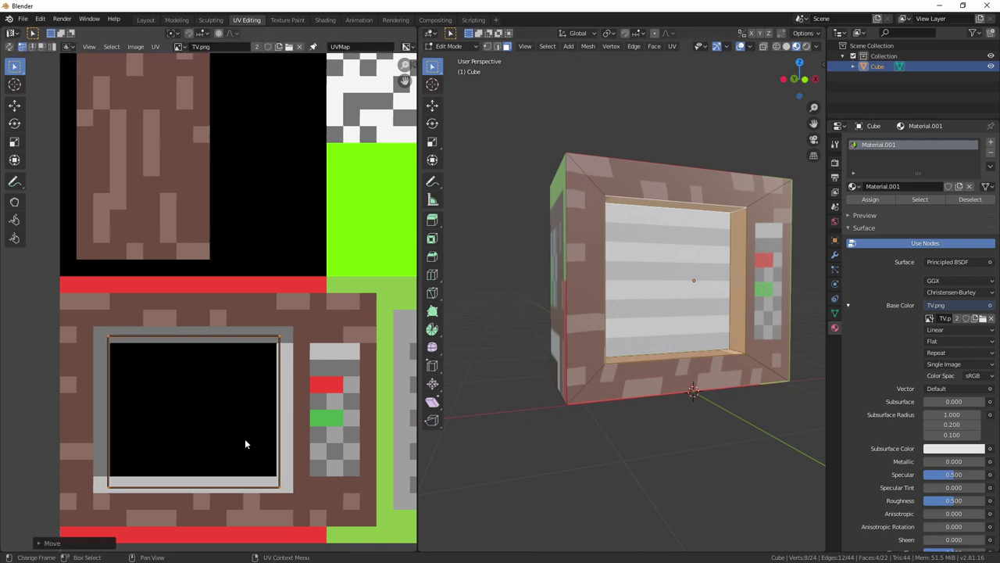
pyautogui.moveTo(500, 437); pyautogui.dragTo(659, 458, button='middle')
pyautogui.click(719, 476)
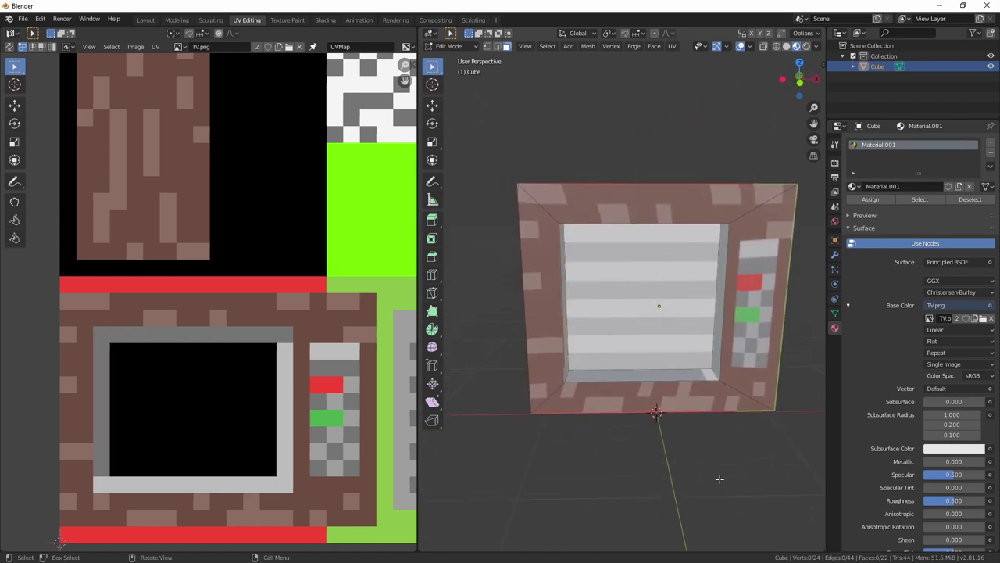
pyautogui.moveTo(719, 476); pyautogui.dragTo(660, 324, button='middle')
# Step: Select one side face, rotate its UVs 90° and move them onto the wood tile
pyautogui.scroll(-4, 328, 279)
pyautogui.hscroll(1, 331, 276)
pyautogui.click(655, 310)
pyautogui.moveTo(162, 163); pyautogui.dragTo(372, 331)
pyautogui.press('r')
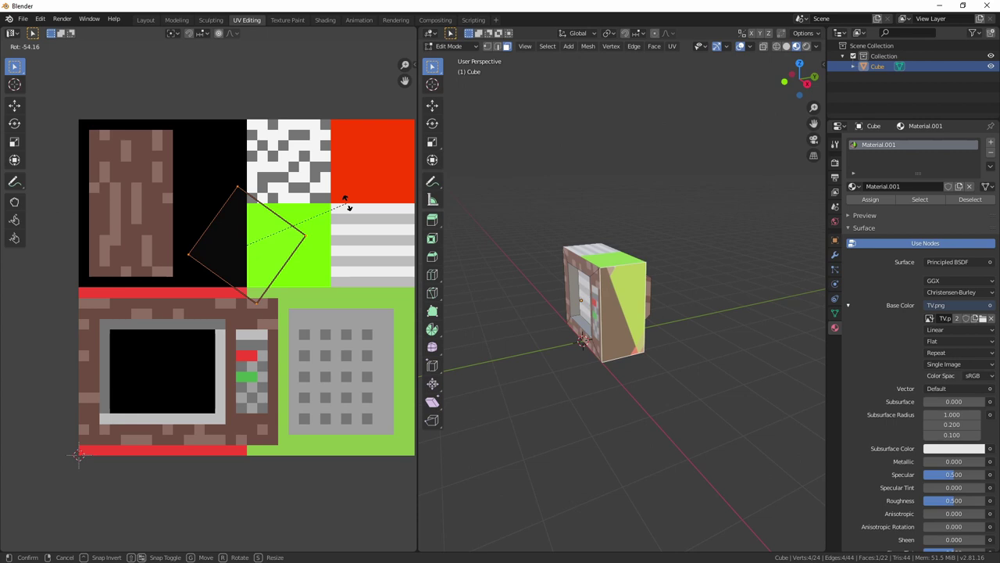
pyautogui.write('90')
pyautogui.press('Return')
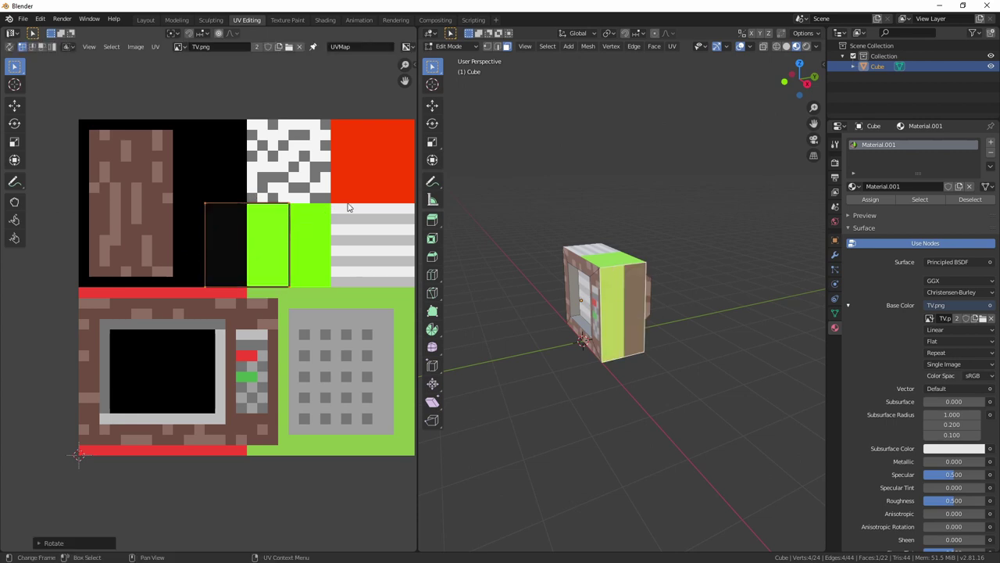
pyautogui.press('g')
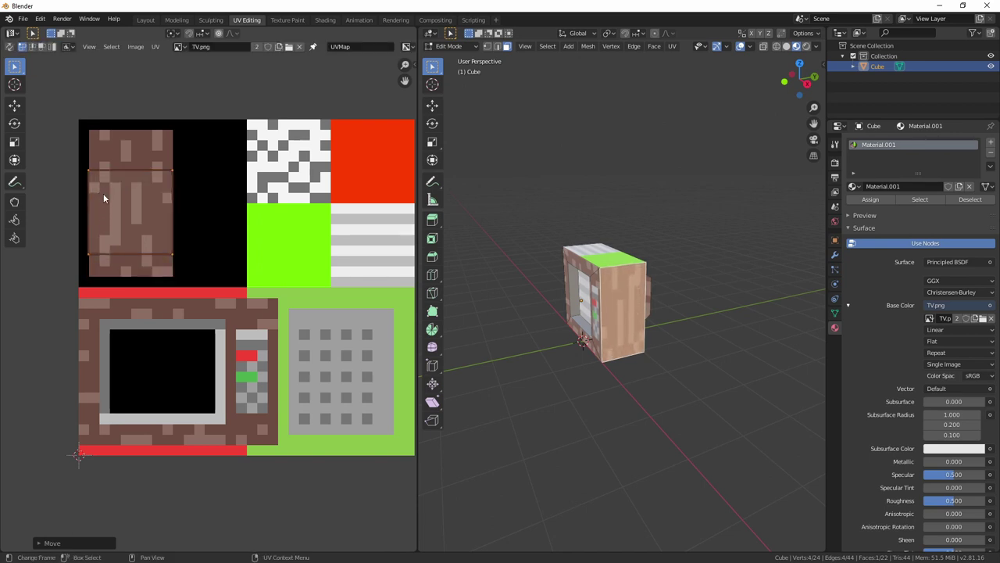
pyautogui.press('Return')
# Step: Stretch that face's UVs vertically to fill the wood tile, then clear the selection
pyautogui.press('s')
pyautogui.press('y')
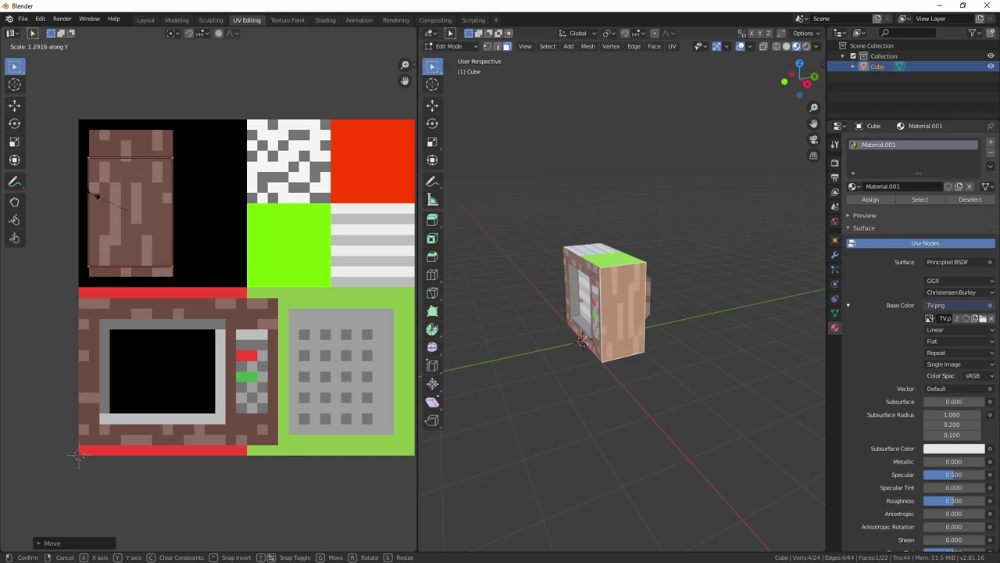
pyautogui.click(77, 199)
pyautogui.press('g')
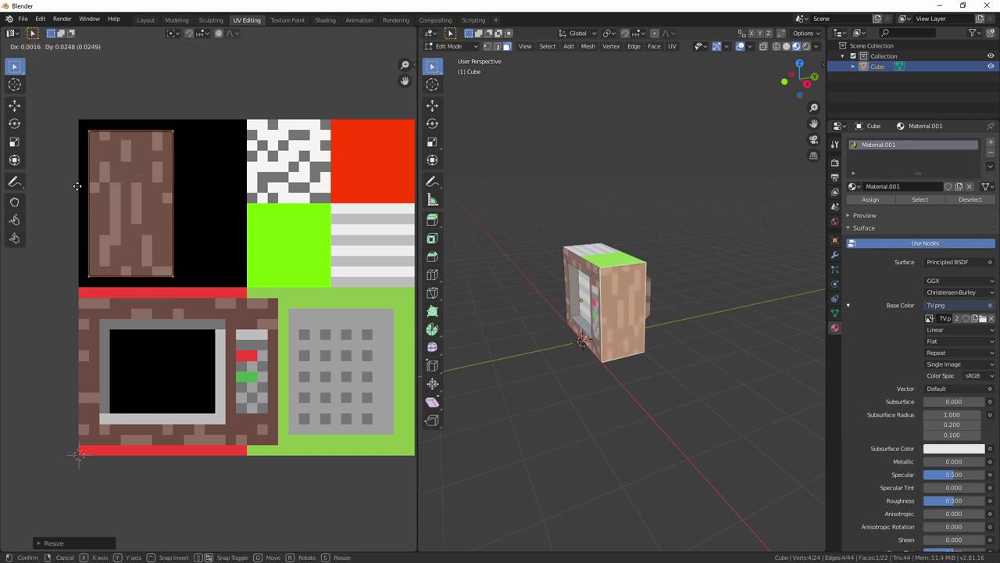
pyautogui.click(76, 186)
pyautogui.hotkey('alt', 'a')
# Step: Select another side face, place its UV island over the wood tile, and rotate it 90°
pyautogui.moveTo(668, 392); pyautogui.dragTo(745, 393, button='middle')
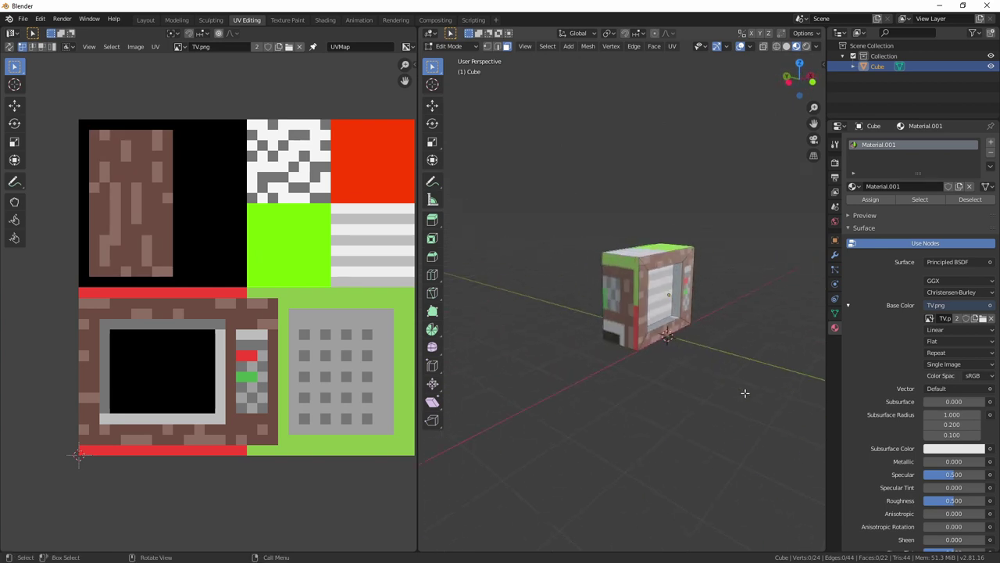
pyautogui.moveTo(631, 380); pyautogui.dragTo(531, 368, button='middle')
pyautogui.click(594, 367)
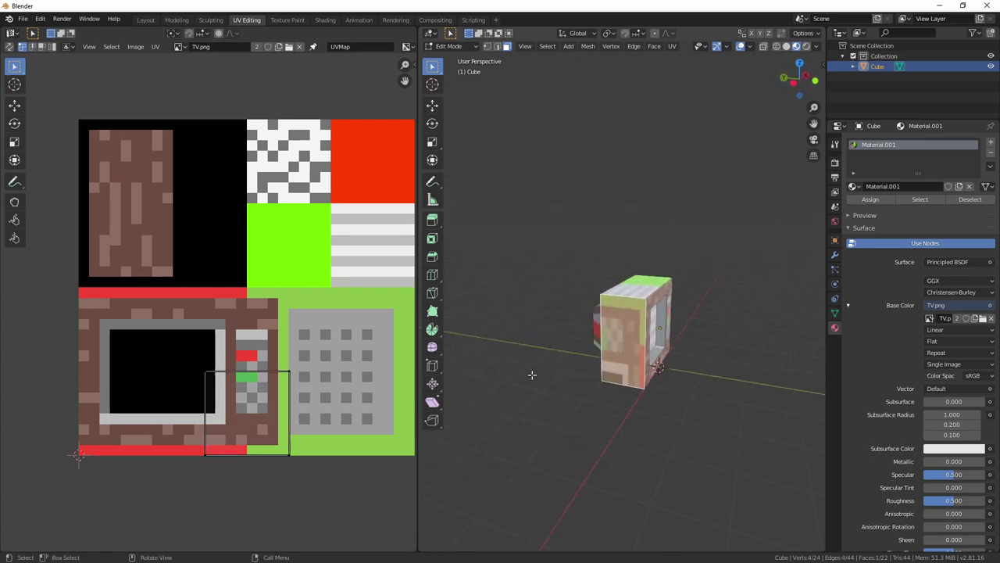
pyautogui.moveTo(153, 342); pyautogui.dragTo(367, 493)
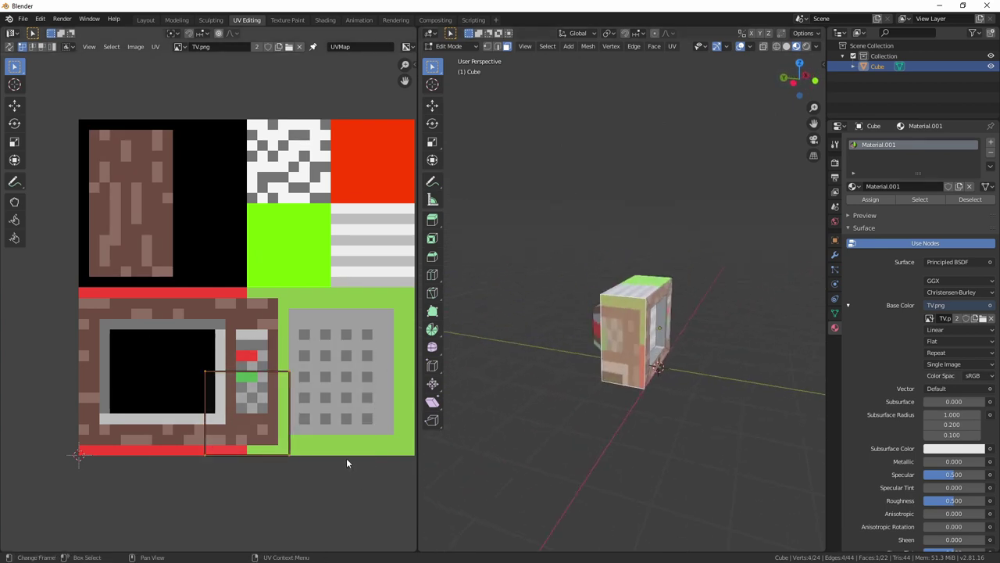
pyautogui.press('g')
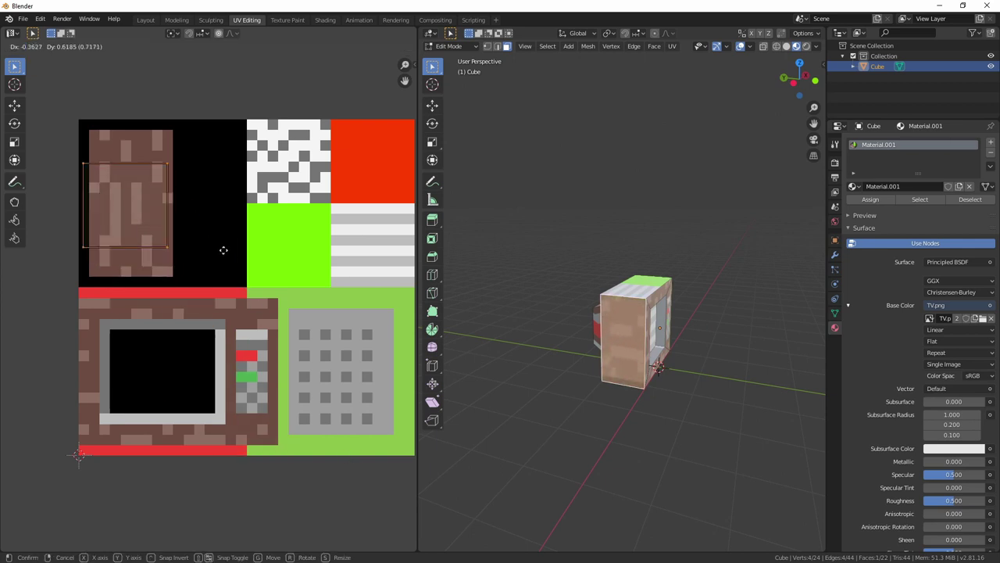
pyautogui.click(227, 254)
pyautogui.press('r')
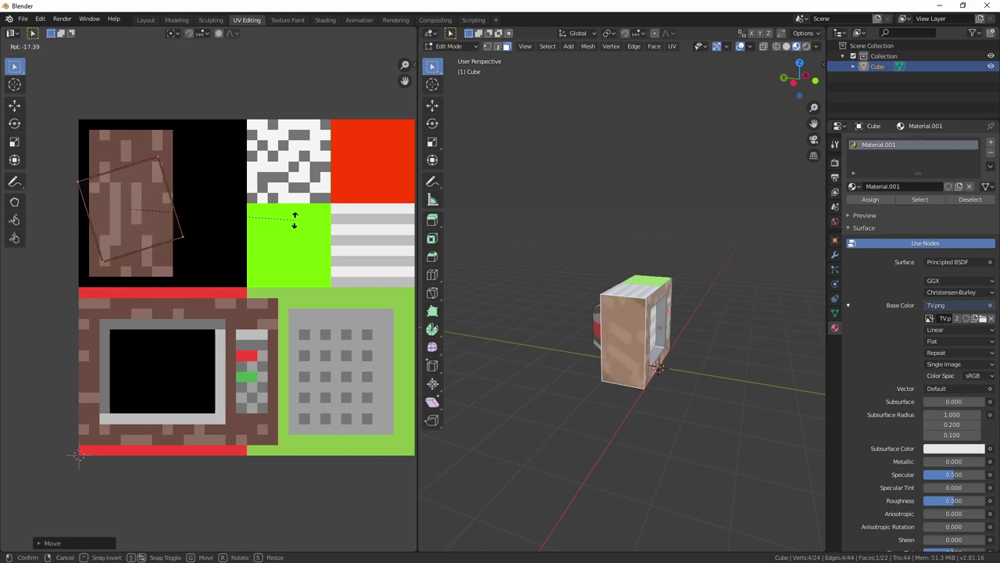
pyautogui.write('90')
pyautogui.press('Return')
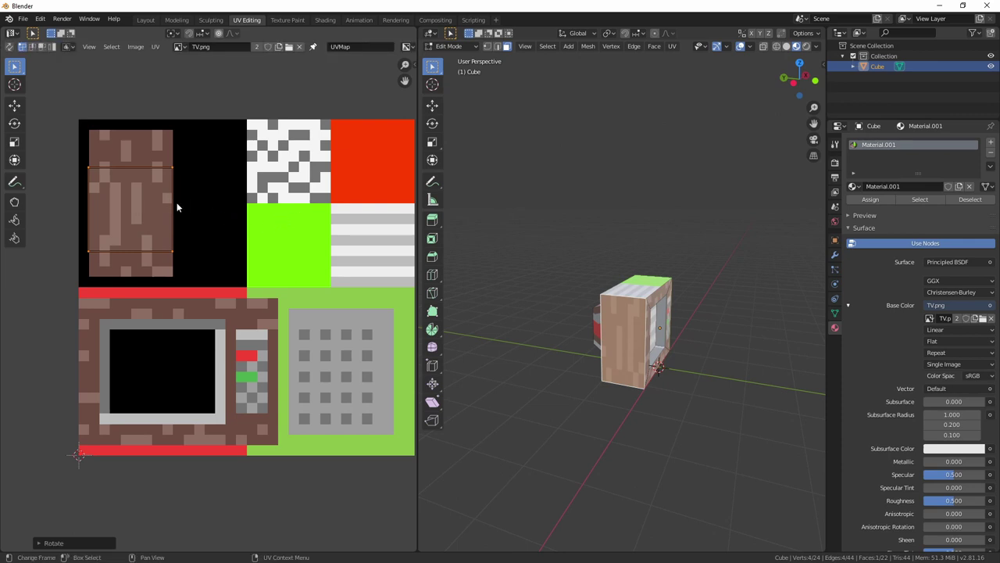
# Step: Shift and stretch the second side face's island vertically to fill the wood tile
pyautogui.press('g')
pyautogui.press('y')
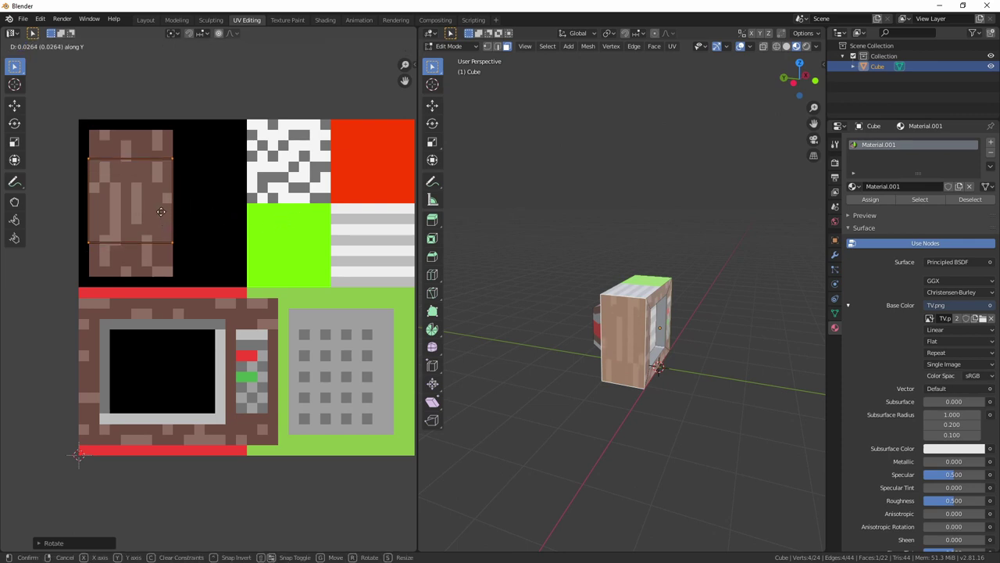
pyautogui.click(160, 212)
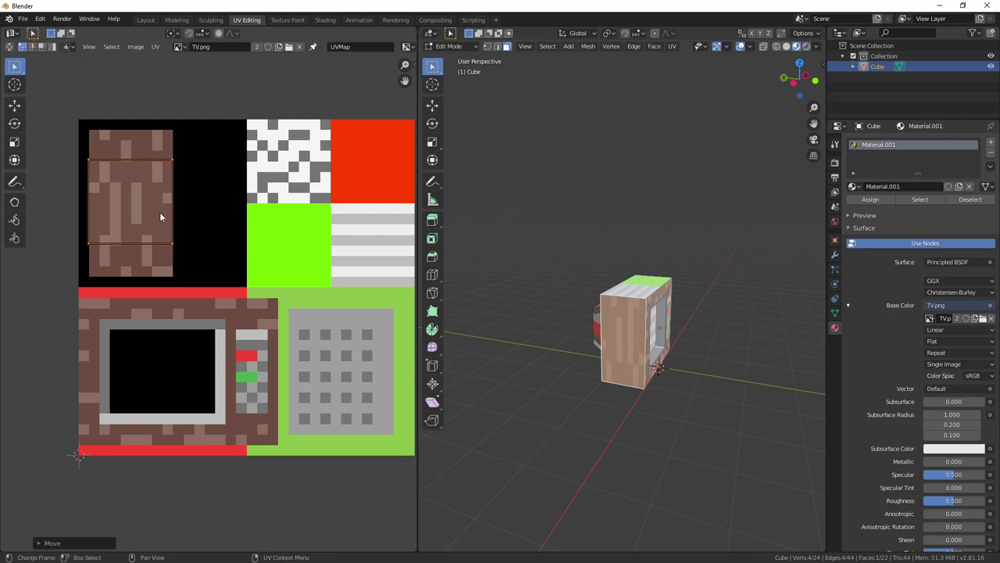
pyautogui.press('s')
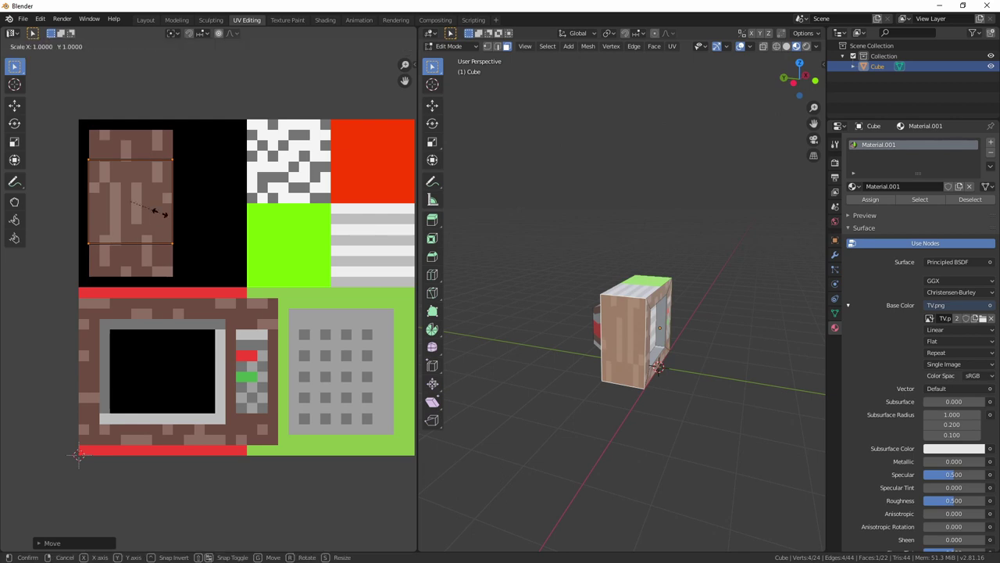
pyautogui.press('y')
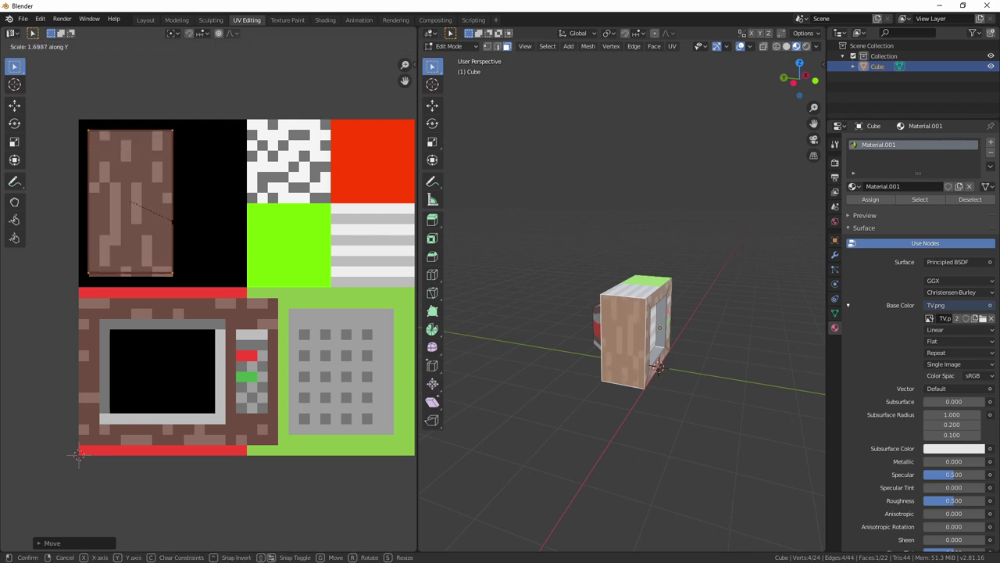
pyautogui.click(181, 229)
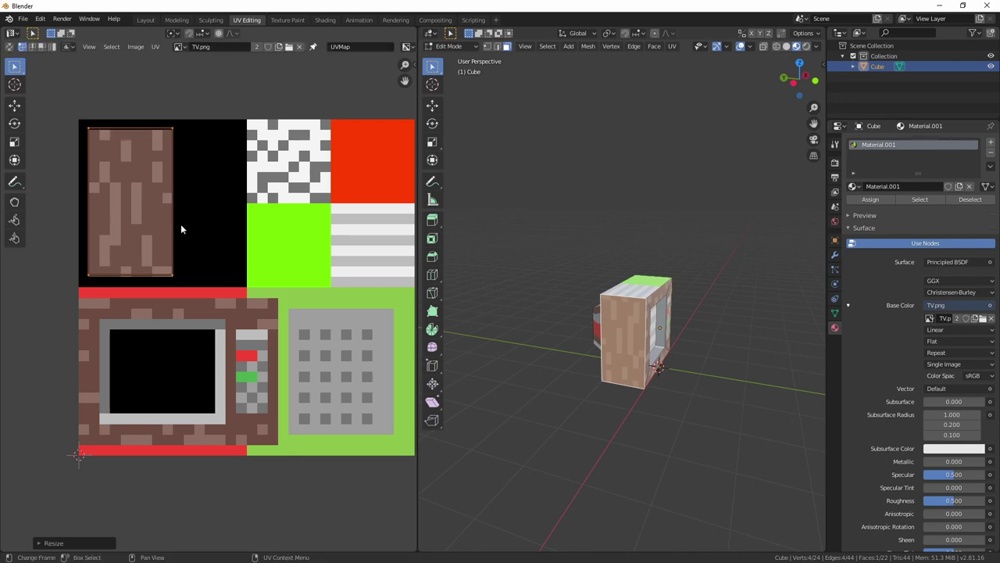
pyautogui.press('g')
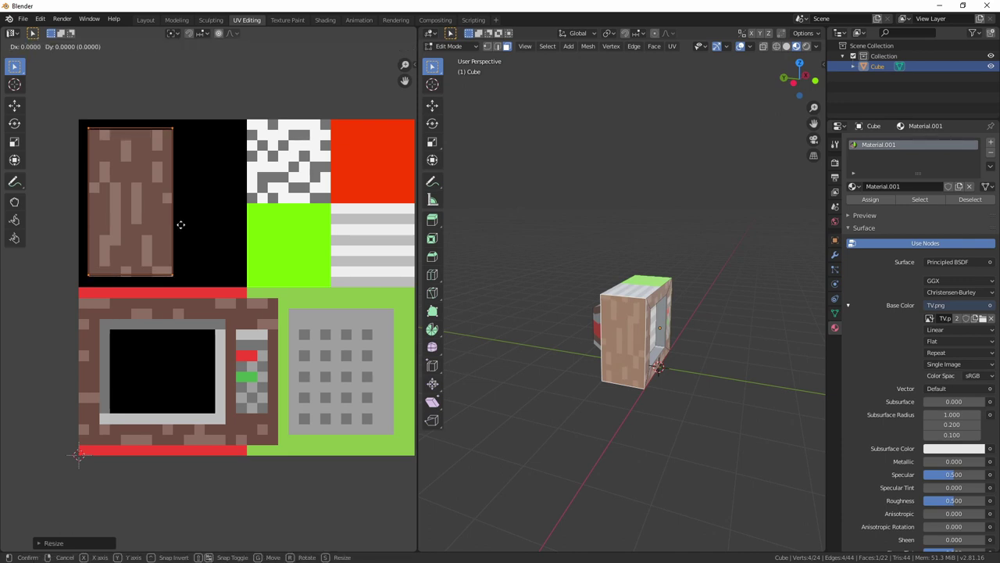
pyautogui.press('y')
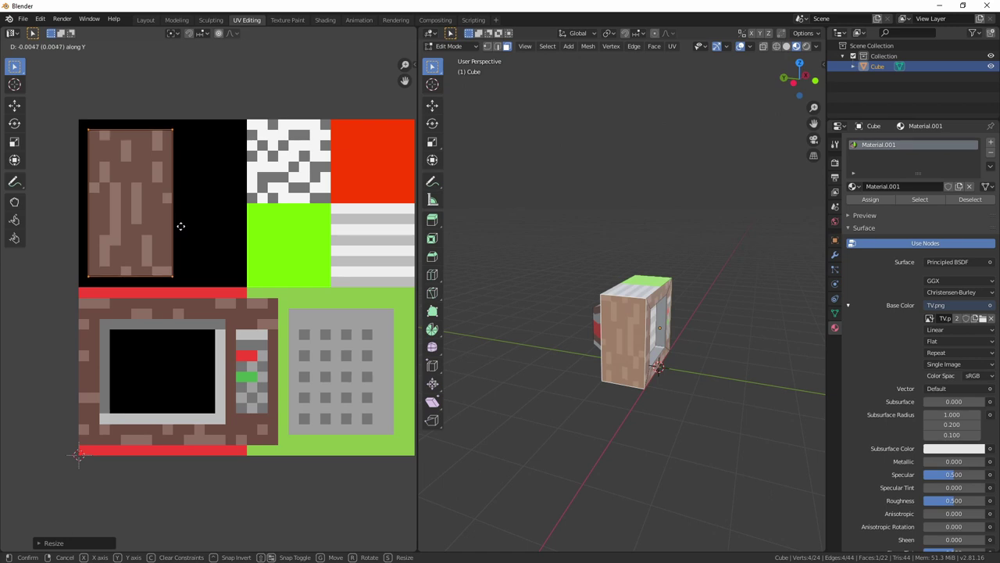
pyautogui.click(181, 226)
# Step: Move the top face's UVs from the green square onto the wood tile, rotate, and stretch vertically
pyautogui.moveTo(688, 427); pyautogui.dragTo(613, 337, button='middle')
pyautogui.click(571, 382)
pyautogui.click(610, 266)
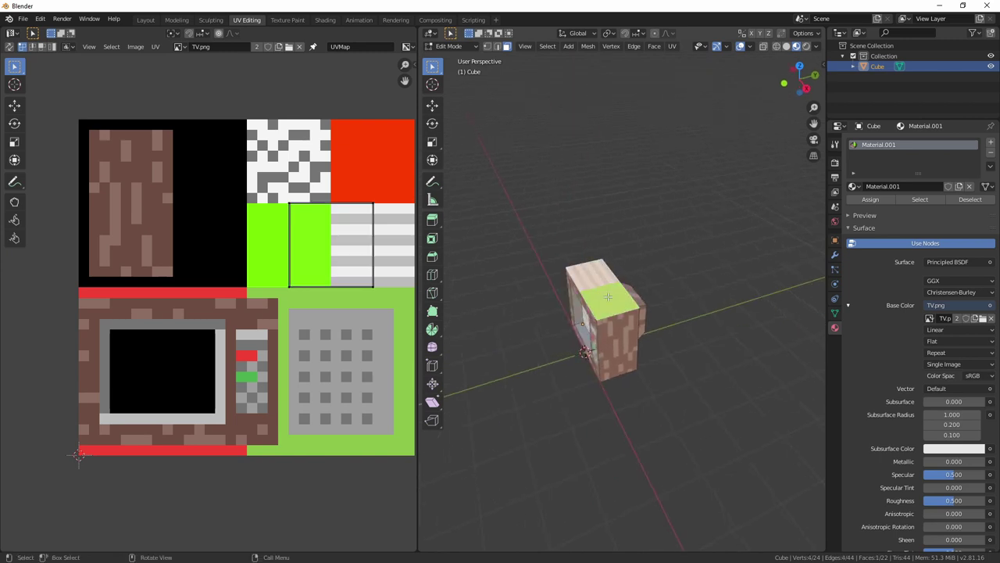
pyautogui.moveTo(610, 266); pyautogui.dragTo(637, 344, button='middle')
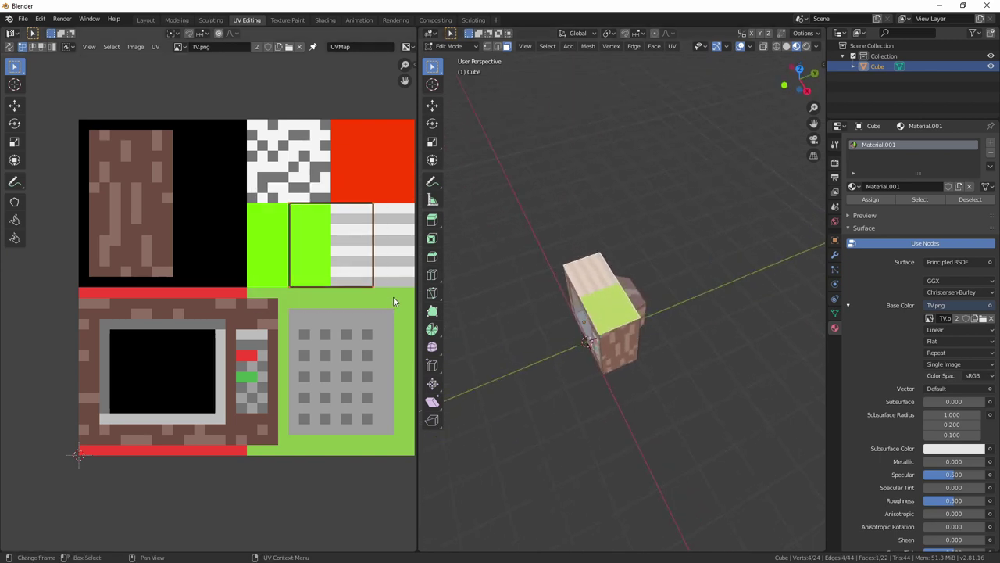
pyautogui.press('g')
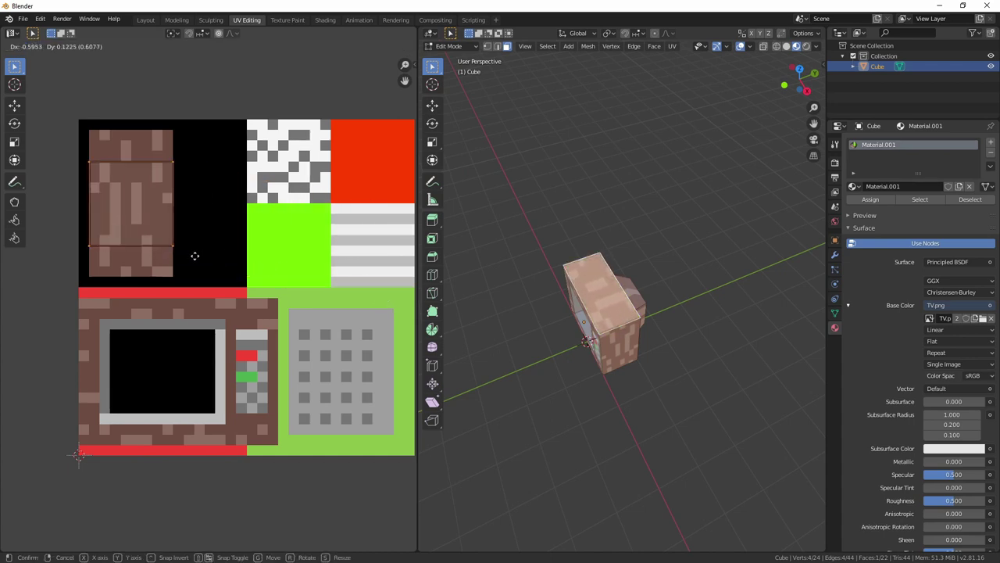
pyautogui.click(192, 257)
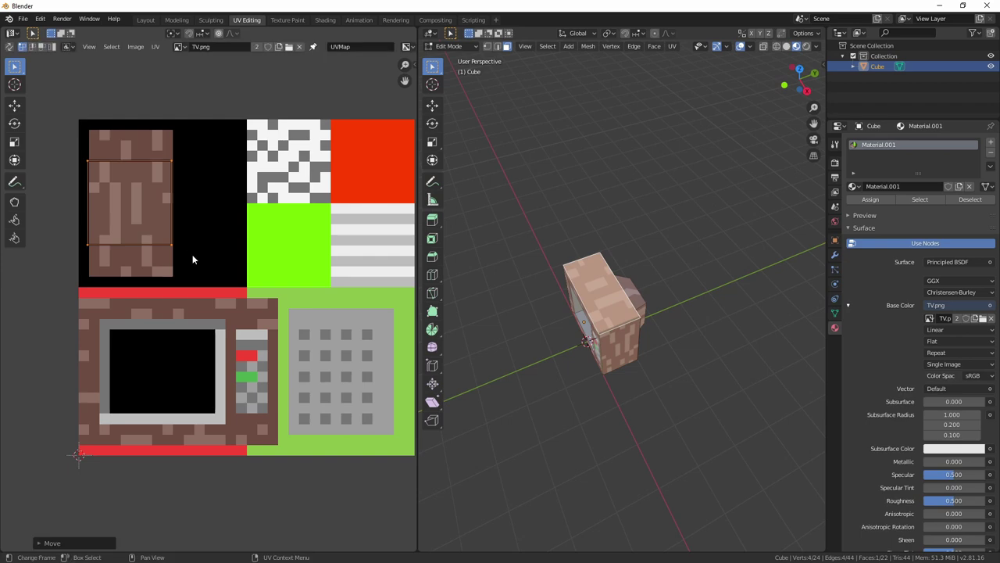
pyautogui.press('r')
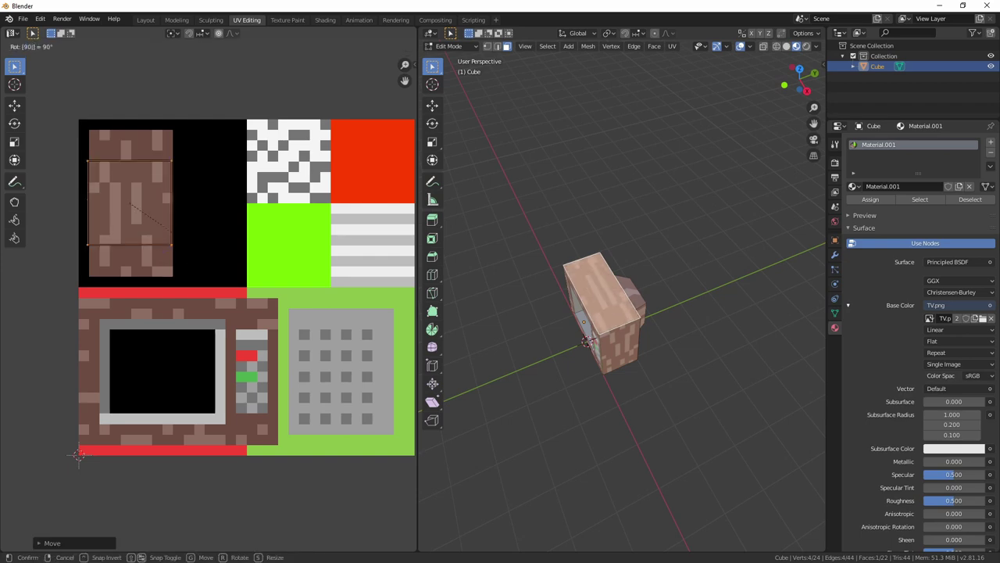
pyautogui.click(207, 260)
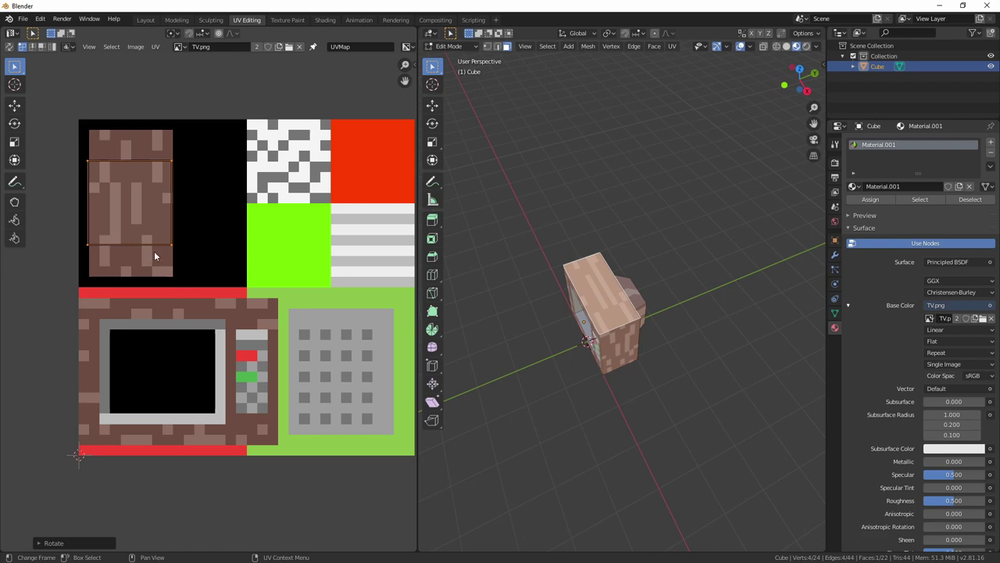
pyautogui.press('s')
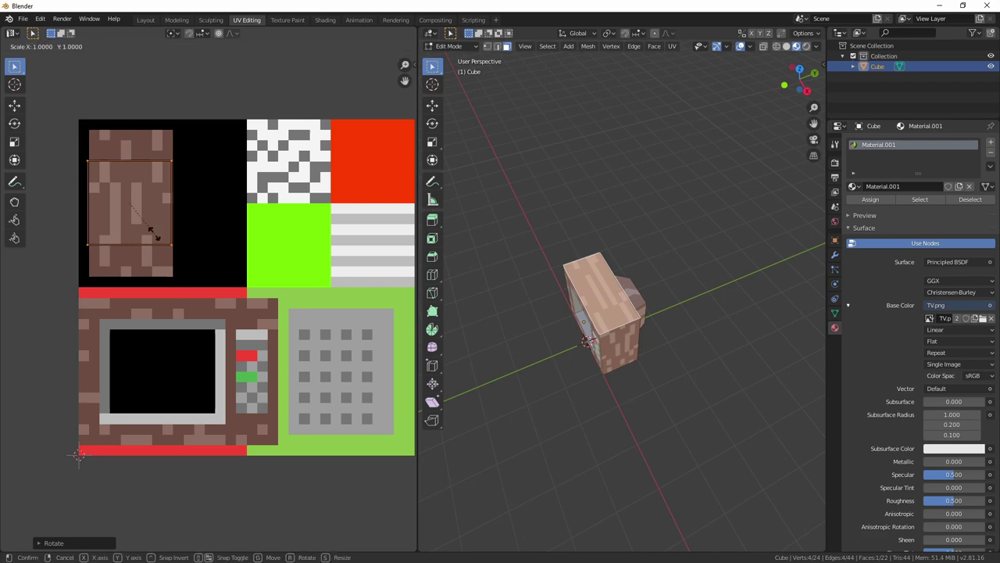
pyautogui.press('y')
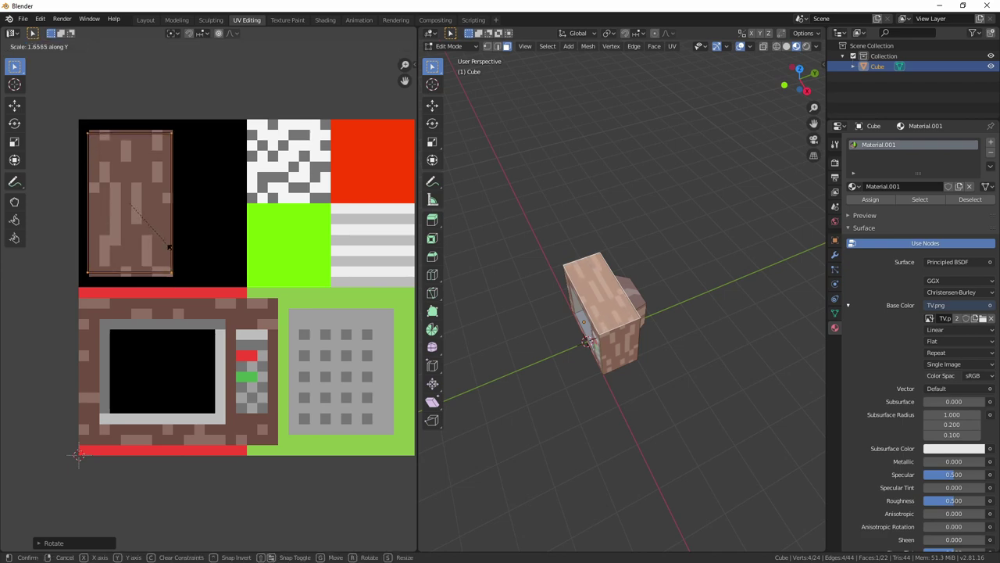
pyautogui.click(170, 248)
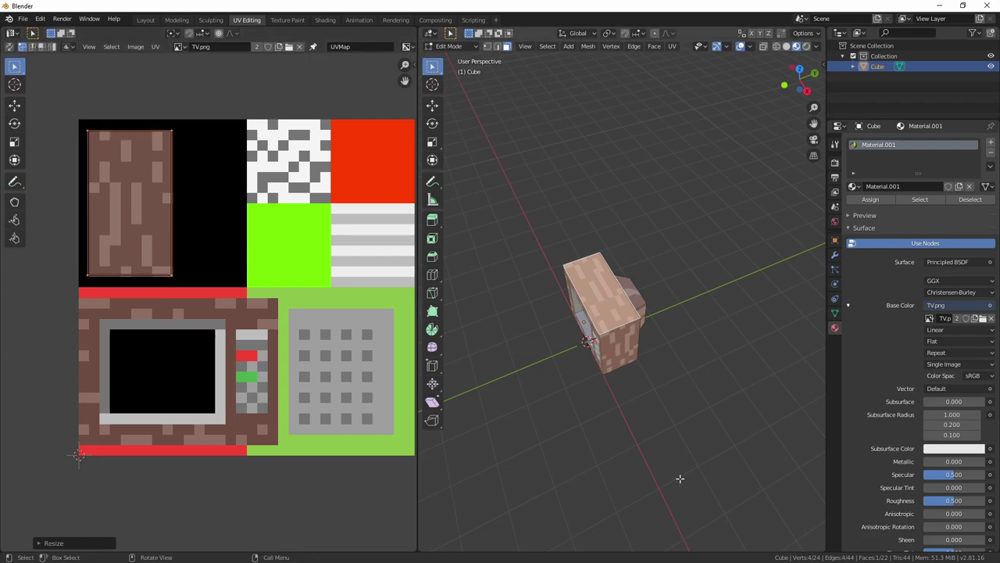
pyautogui.moveTo(681, 476); pyautogui.dragTo(657, 344, button='middle')
# Step: Select the front face's UV island, move it over the wood tile and rotate it 90°
pyautogui.click(630, 328)
pyautogui.moveTo(259, 333); pyautogui.dragTo(266, 337)
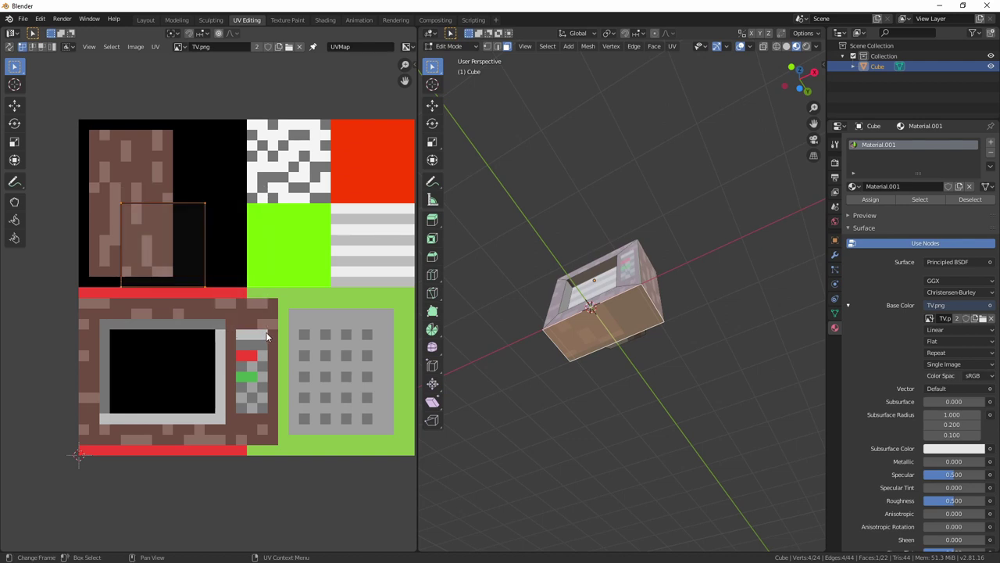
pyautogui.press('g')
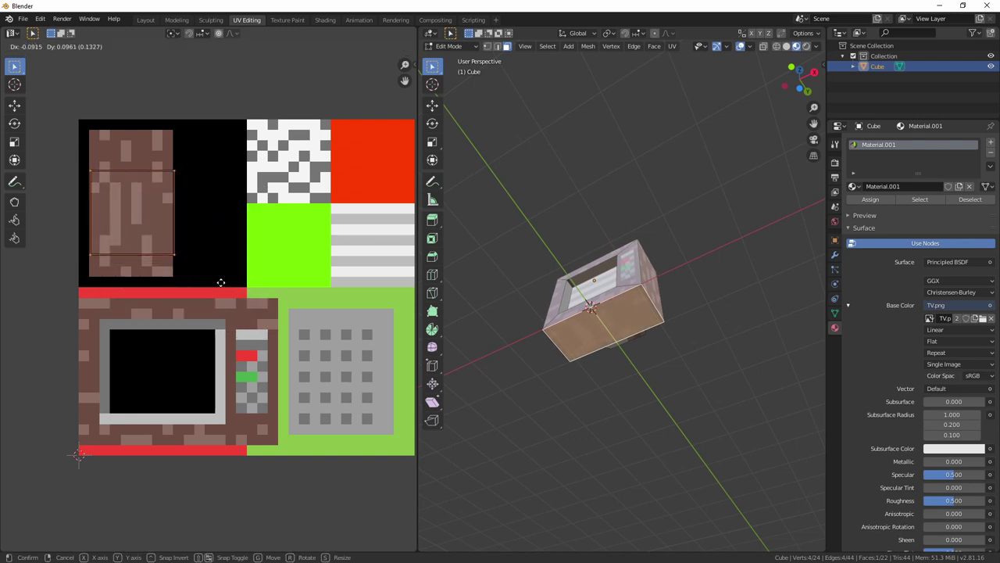
pyautogui.click(222, 287)
pyautogui.write('r')
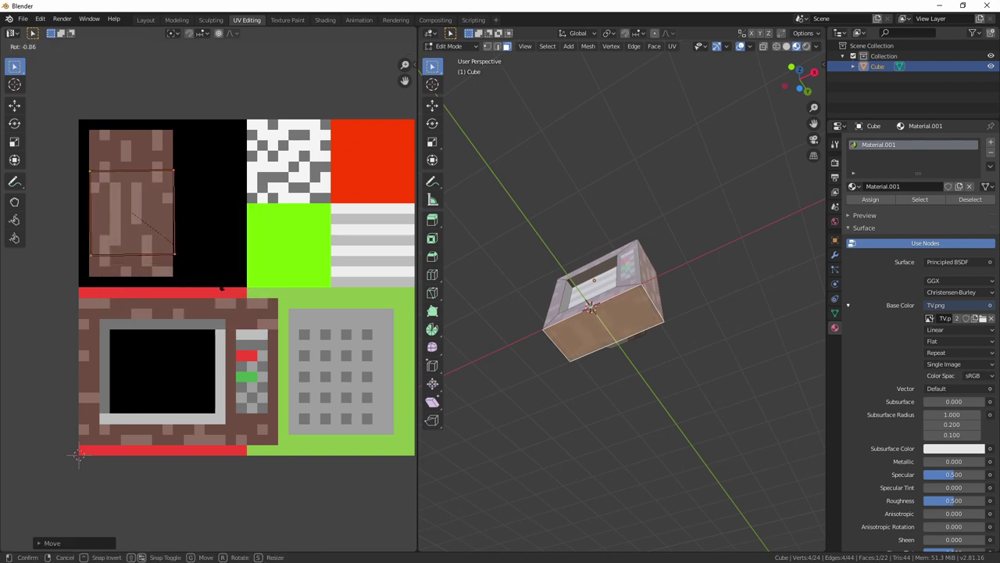
pyautogui.write('90')
pyautogui.press('Return')
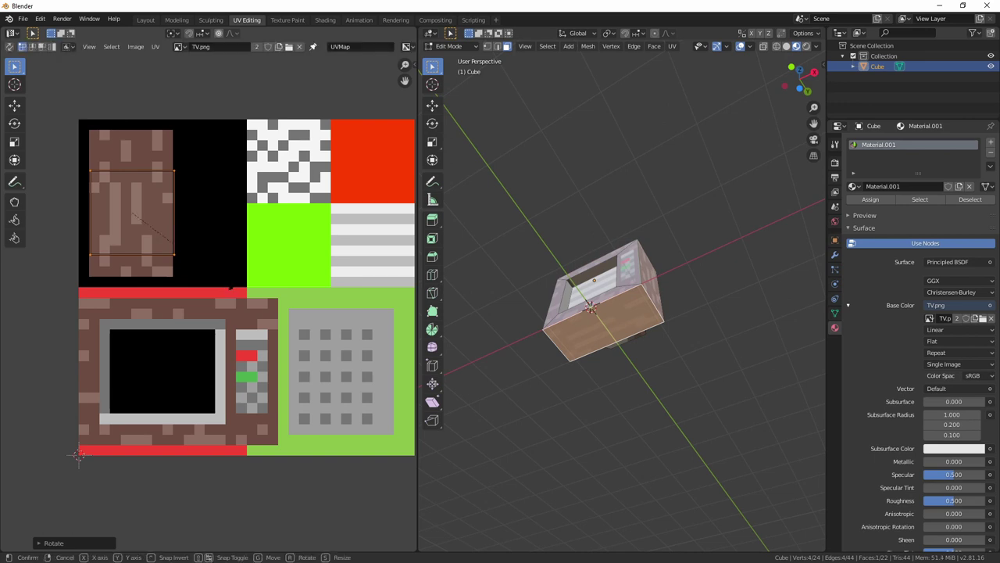
# Step: Stretch the island vertically, then nudge it along Y and X to cover the wood-plank tile
pyautogui.press('s')
pyautogui.press('y')
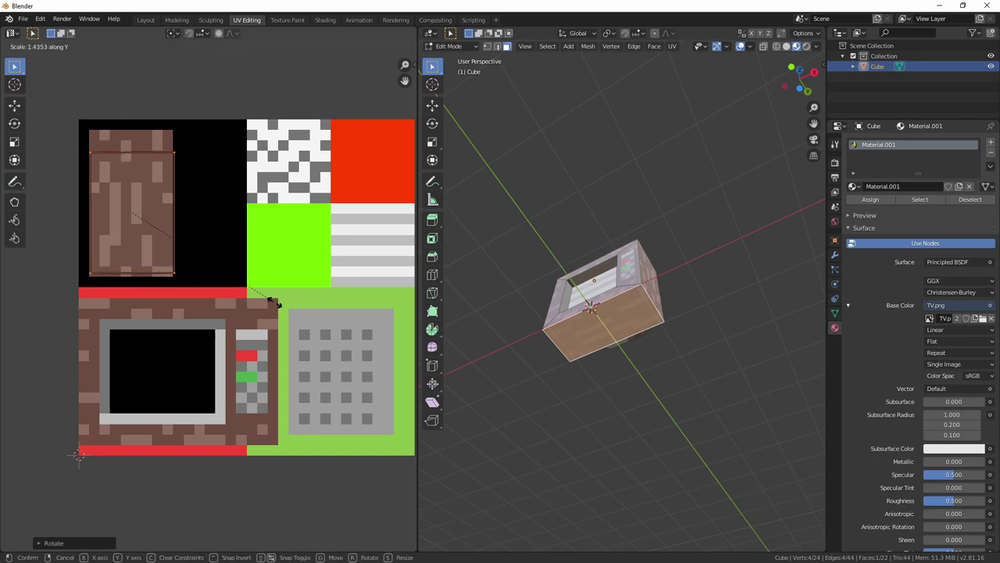
pyautogui.click(305, 311)
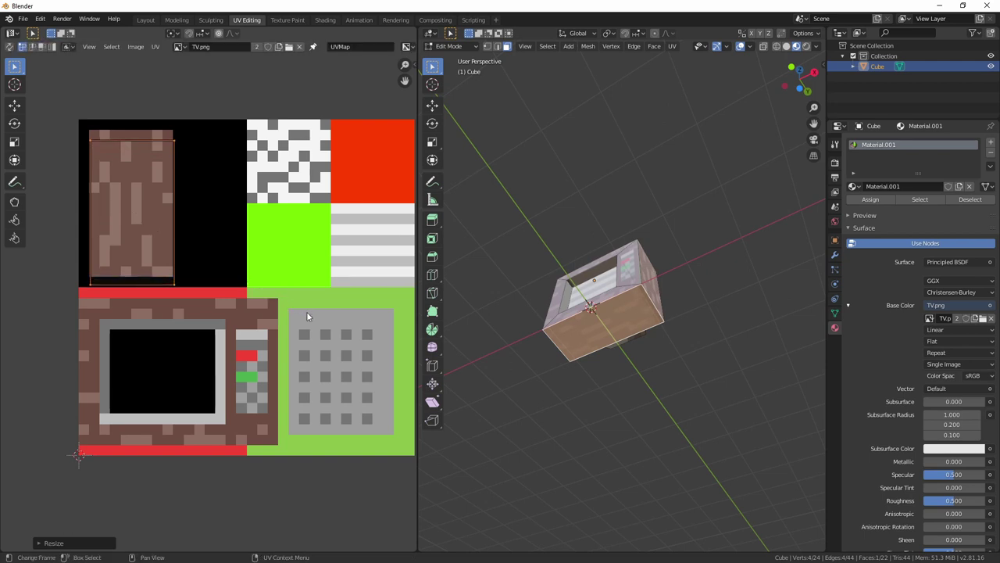
pyautogui.press('g')
pyautogui.press('y')
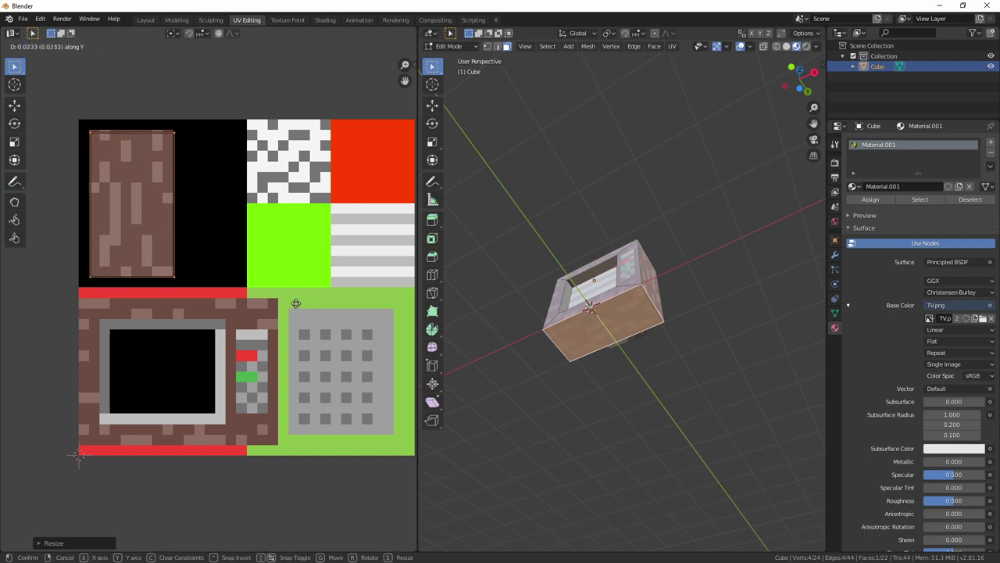
pyautogui.click(295, 306)
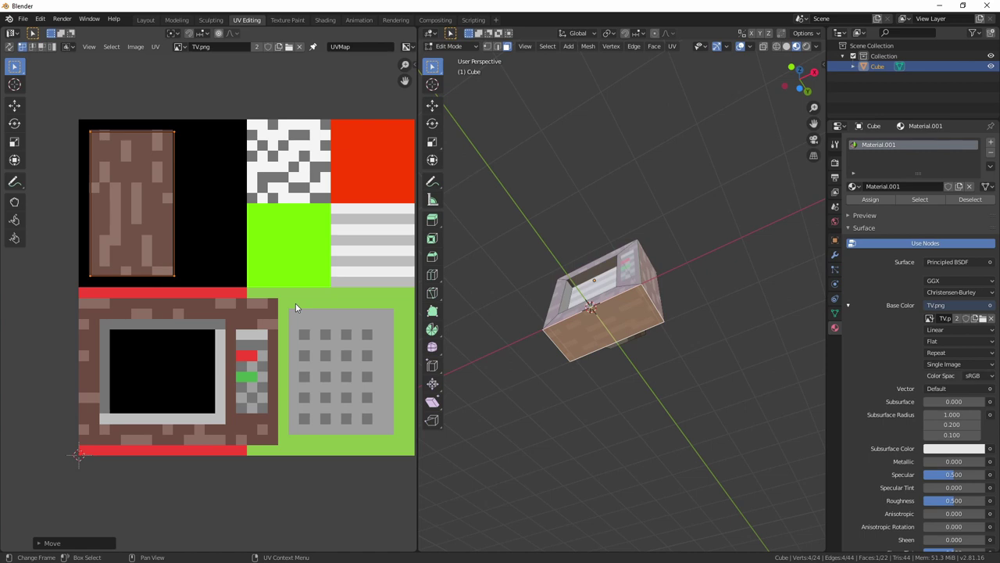
pyautogui.press('g')
pyautogui.press('x')
pyautogui.click(294, 302)
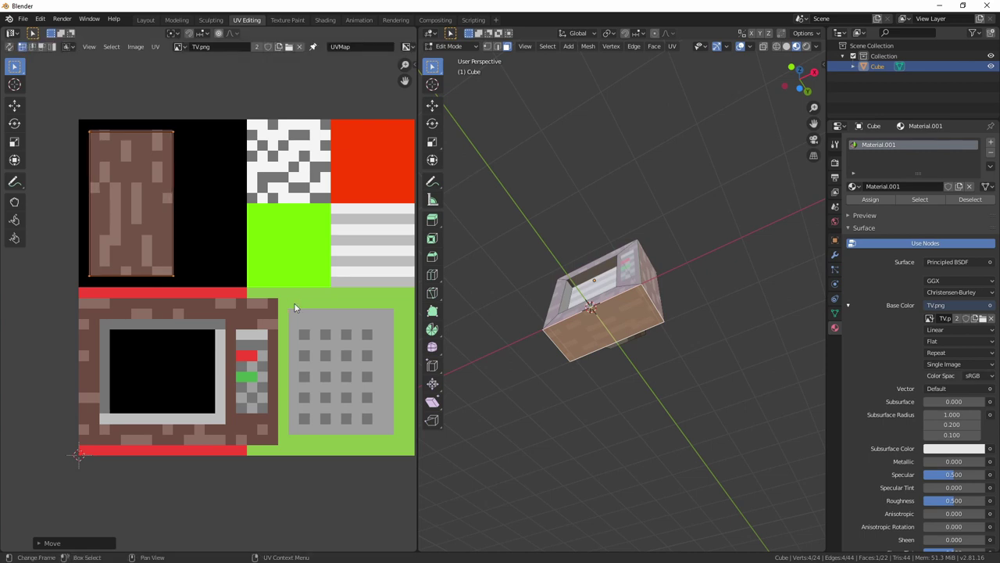
# Step: Push the TV's right side face about 0.21 m outward along X, then toggle Object Mode and back
pyautogui.click(677, 375)
pyautogui.moveTo(677, 375); pyautogui.dragTo(636, 428, button='middle')
pyautogui.moveTo(502, 443); pyautogui.dragTo(652, 410, button='middle')
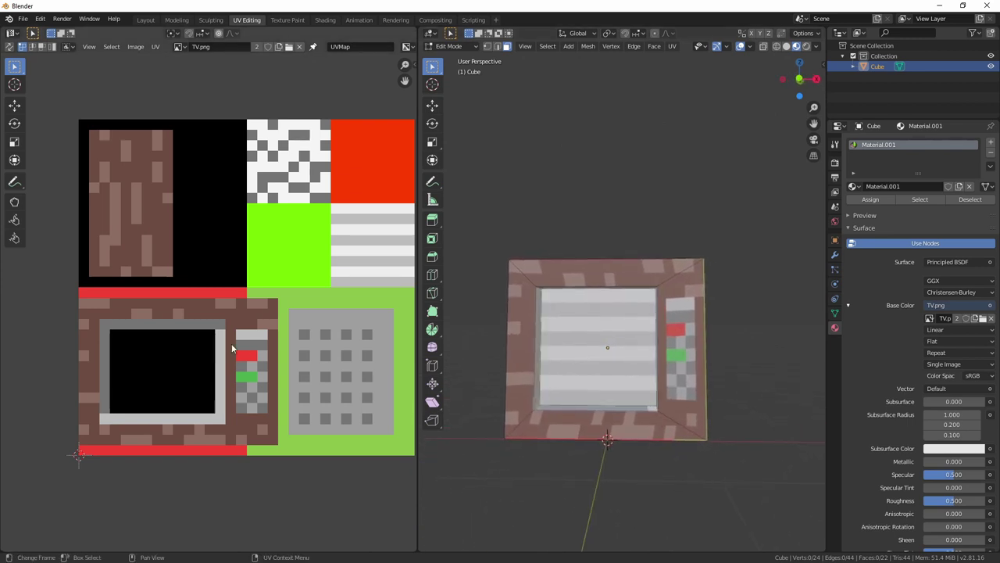
pyautogui.moveTo(653, 380); pyautogui.dragTo(617, 386, button='middle')
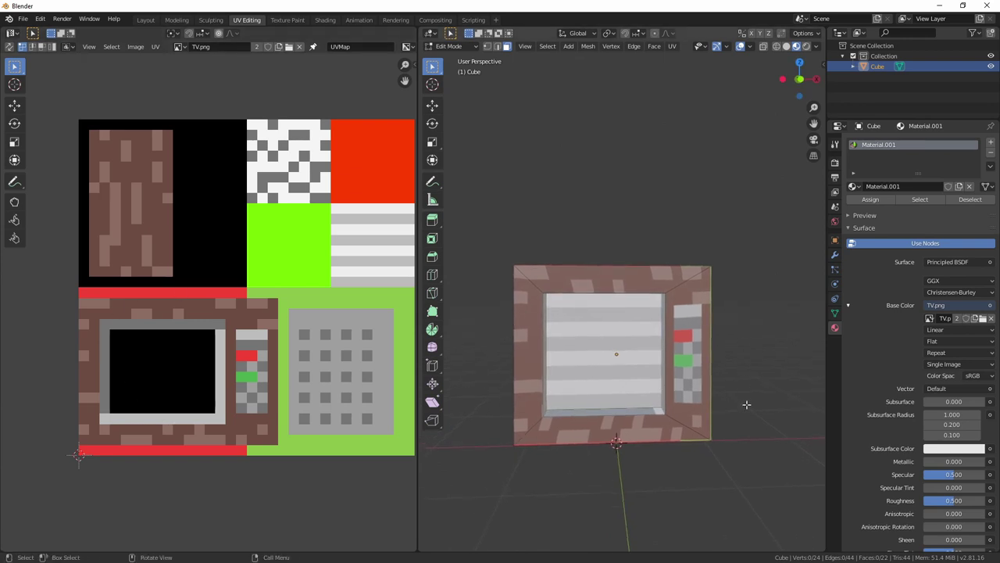
pyautogui.moveTo(747, 404); pyautogui.dragTo(687, 411, button='middle')
pyautogui.click(687, 386)
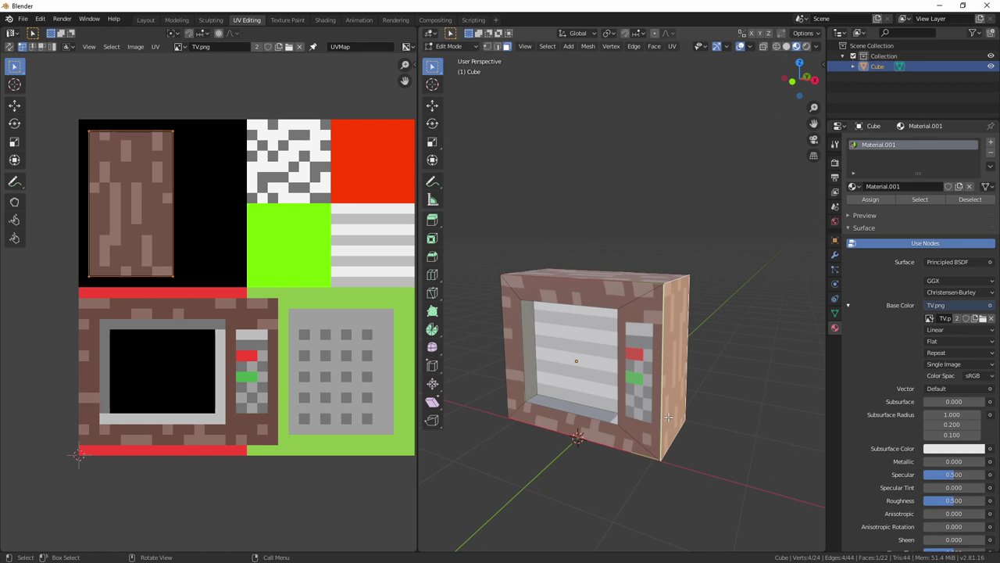
pyautogui.press('g')
pyautogui.press('x')
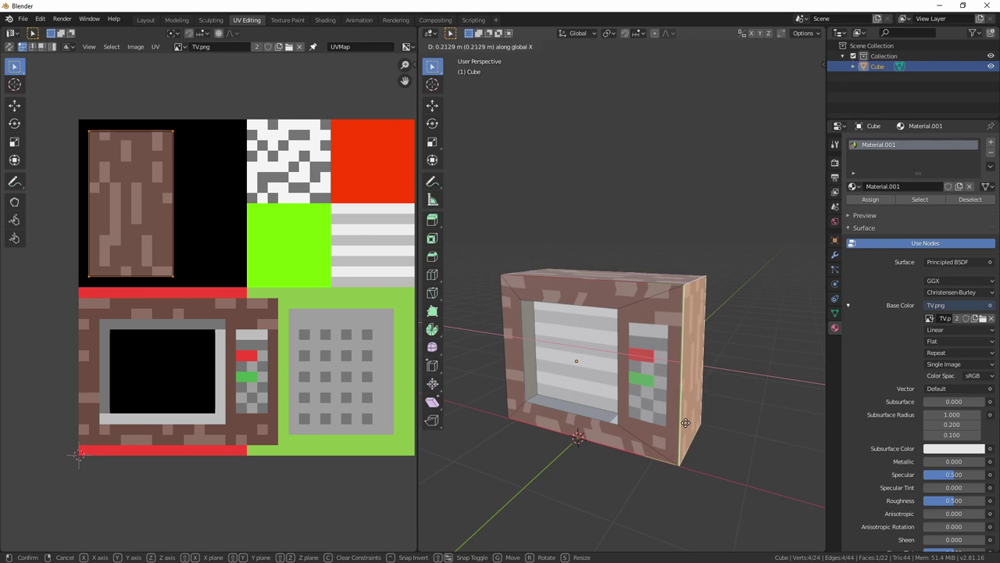
pyautogui.click(685, 423)
pyautogui.moveTo(685, 423); pyautogui.dragTo(661, 464, button='middle')
pyautogui.press('Tab')
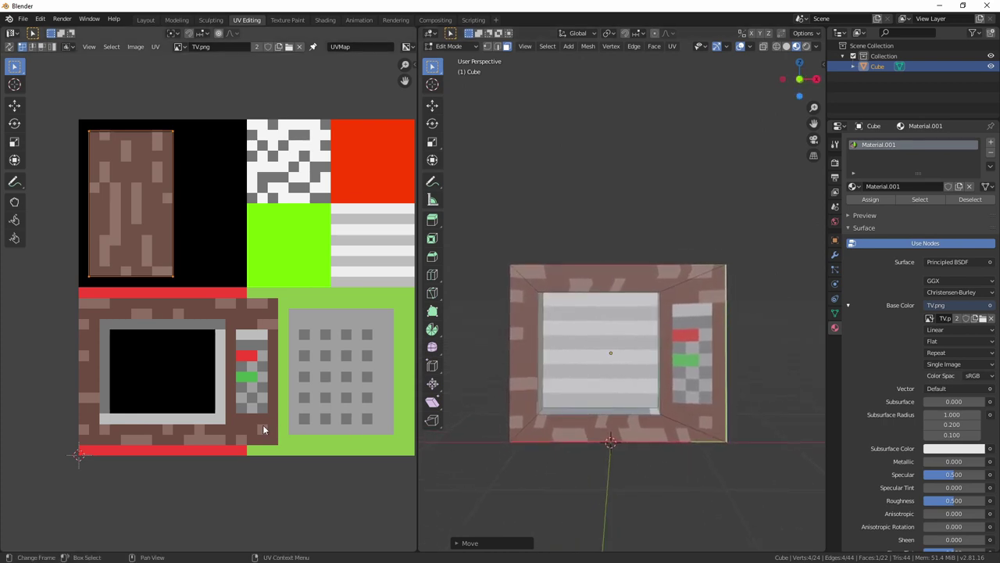
pyautogui.press('Tab')
# Step: In Edit Mode, select the left, top, right and bottom inner frame faces, then clear the selection
pyautogui.press('Tab')
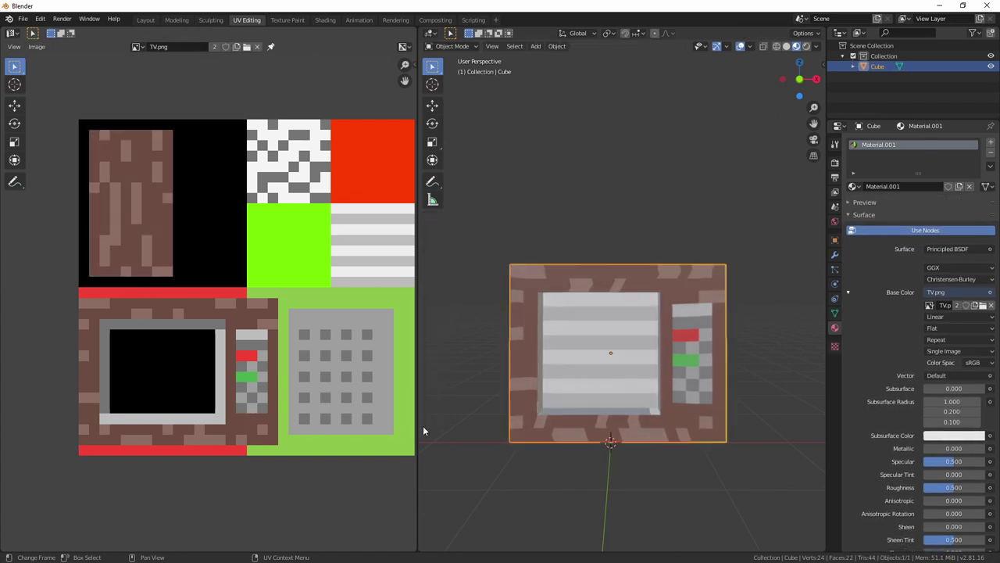
pyautogui.press('Tab')
pyautogui.click(522, 352)
pyautogui.keyDown('shift'); pyautogui.click(617, 278); pyautogui.keyUp('shift')
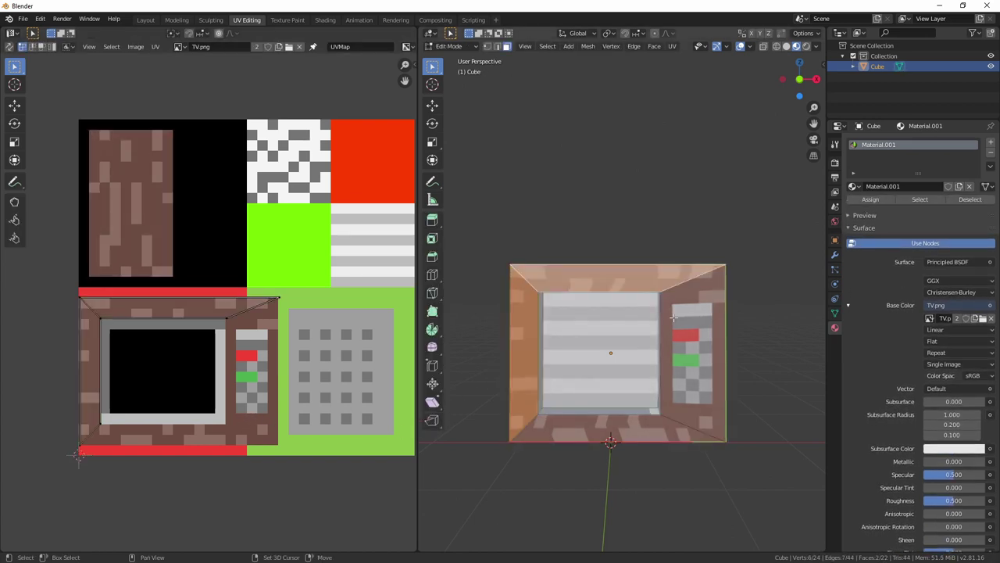
pyautogui.keyDown('shift'); pyautogui.click(699, 367); pyautogui.keyUp('shift')
pyautogui.keyDown('shift'); pyautogui.click(653, 429); pyautogui.keyUp('shift')
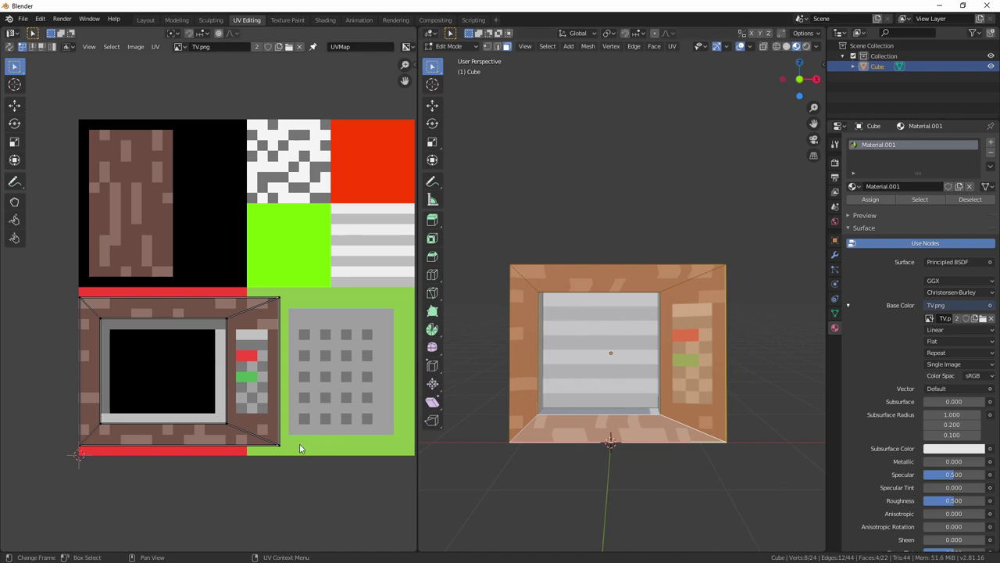
pyautogui.click(625, 500)
pyautogui.moveTo(626, 500)
pyautogui.mouseDown(button='middle')
pyautogui.moveTo(633, 506)
pyautogui.moveTo(579, 516)
pyautogui.moveTo(721, 496)
pyautogui.moveTo(663, 484)
pyautogui.moveTo(666, 461)
pyautogui.moveTo(587, 485)
pyautogui.moveTo(563, 522)
pyautogui.mouseUp(button='middle')
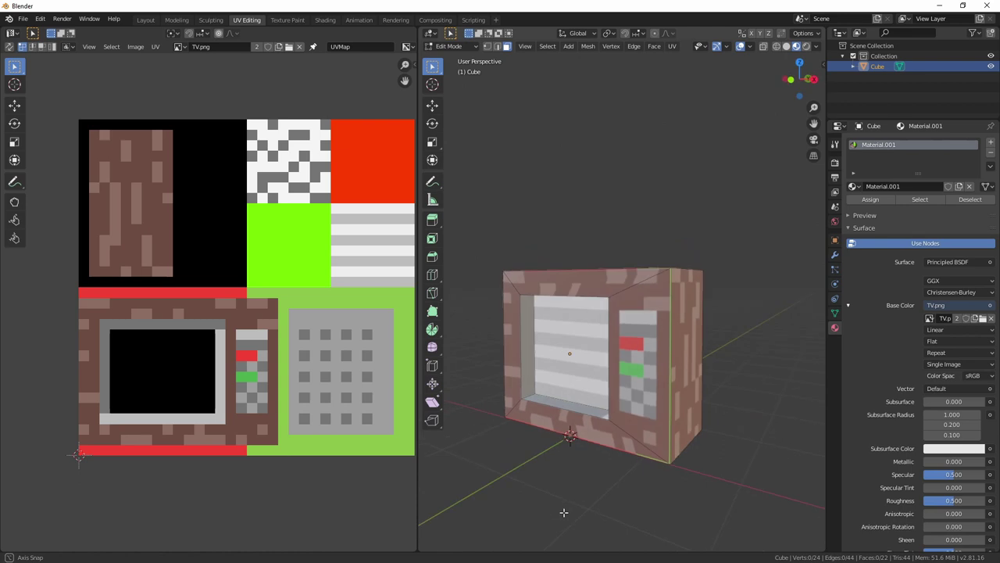
# Step: Inspect the TV in Rendered shading from several angles, then return to Material Preview
pyautogui.click(806, 47)
pyautogui.moveTo(576, 394)
pyautogui.mouseDown(button='middle')
pyautogui.moveTo(630, 395)
pyautogui.moveTo(571, 415)
pyautogui.moveTo(608, 402)
pyautogui.moveTo(596, 401)
pyautogui.mouseUp(button='middle')
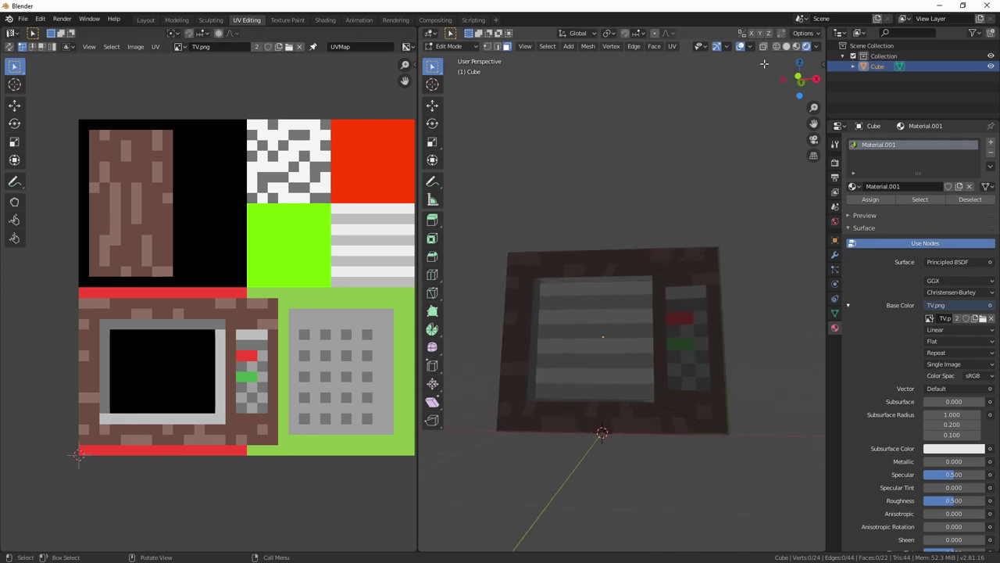
pyautogui.moveTo(605, 246); pyautogui.dragTo(547, 415, button='middle')
pyautogui.rightClick(547, 424)
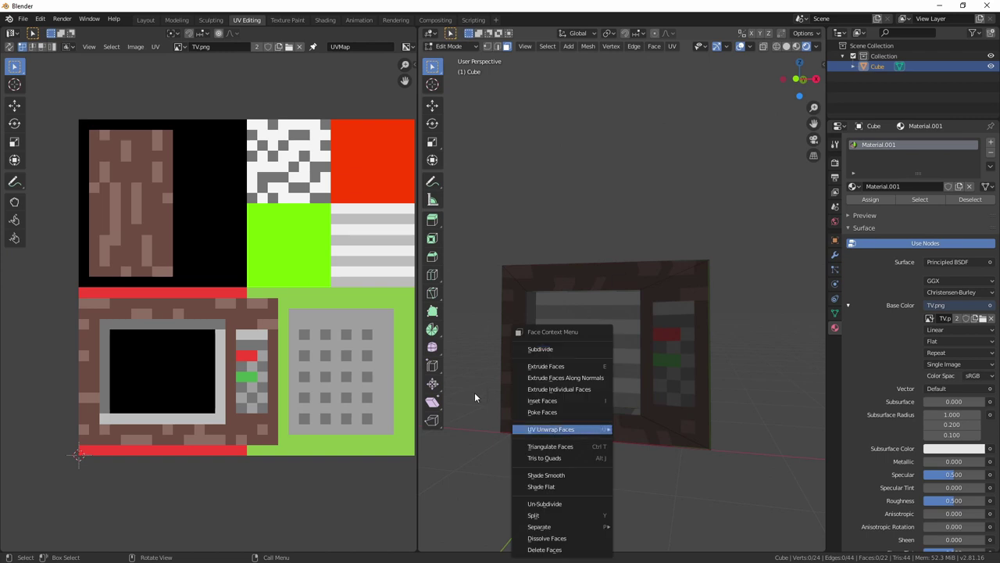
pyautogui.moveTo(490, 452); pyautogui.dragTo(438, 399, button='middle')
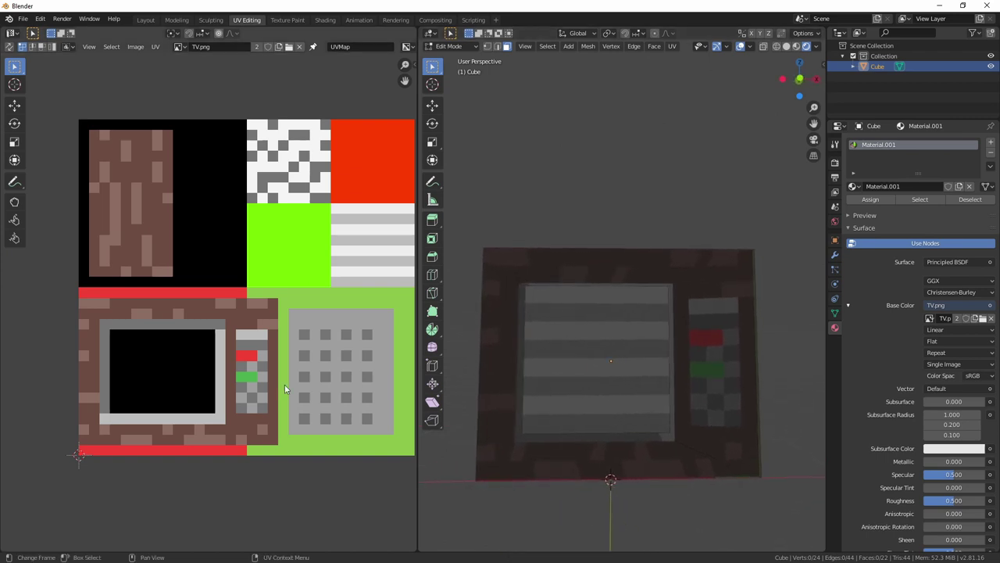
pyautogui.click(797, 47)
pyautogui.press('Tab')
pyautogui.press('Tab')
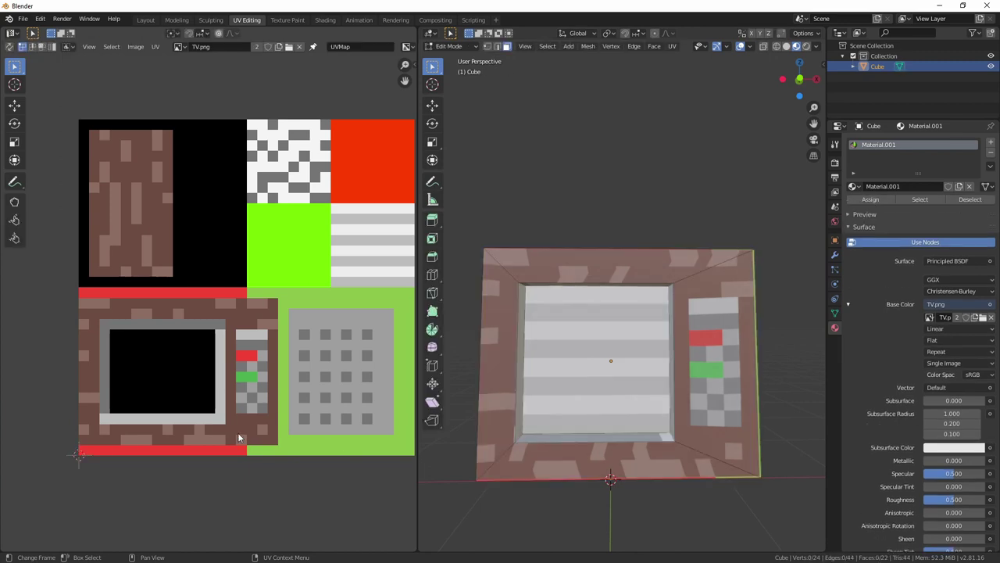
# Step: Move the bottom inner frame face's UV edge and corners onto the brown wooden strip
pyautogui.click(584, 476)
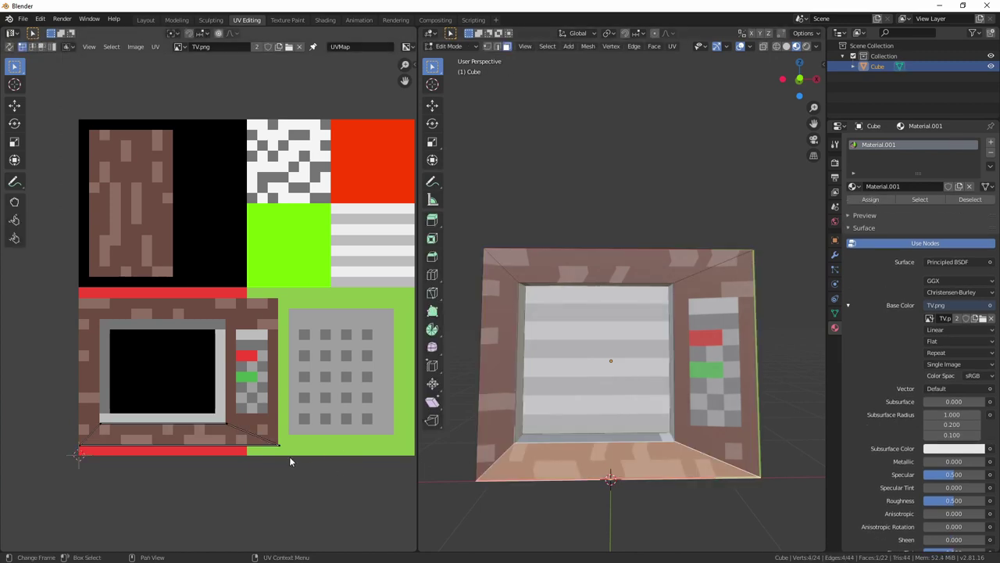
pyautogui.press('g')
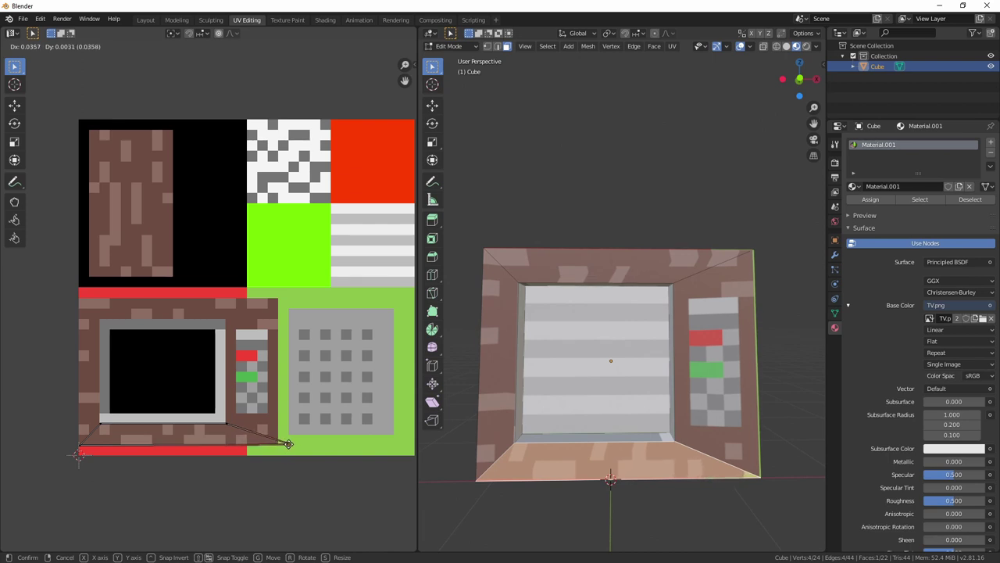
pyautogui.click(287, 444)
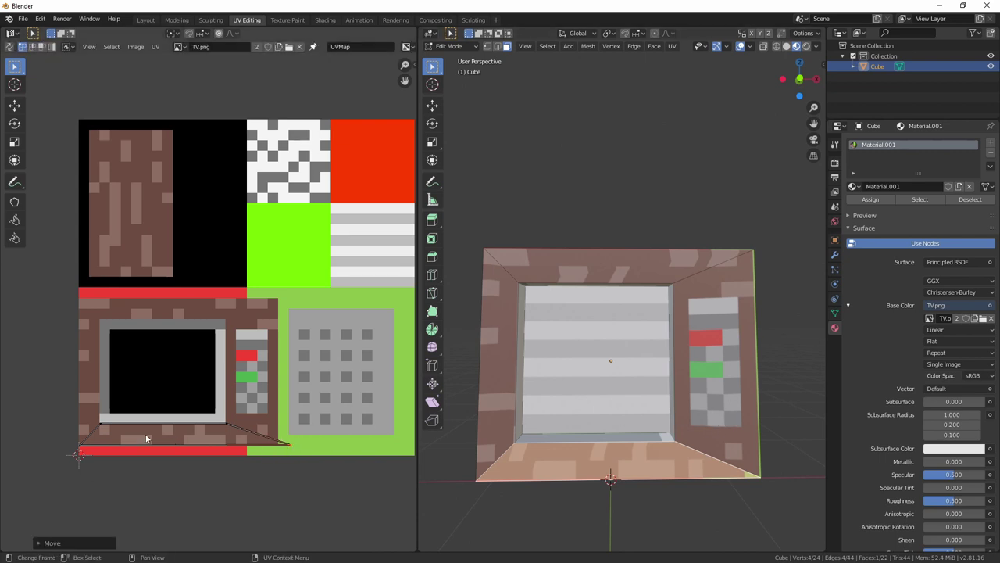
pyautogui.click(99, 426)
pyautogui.press('g')
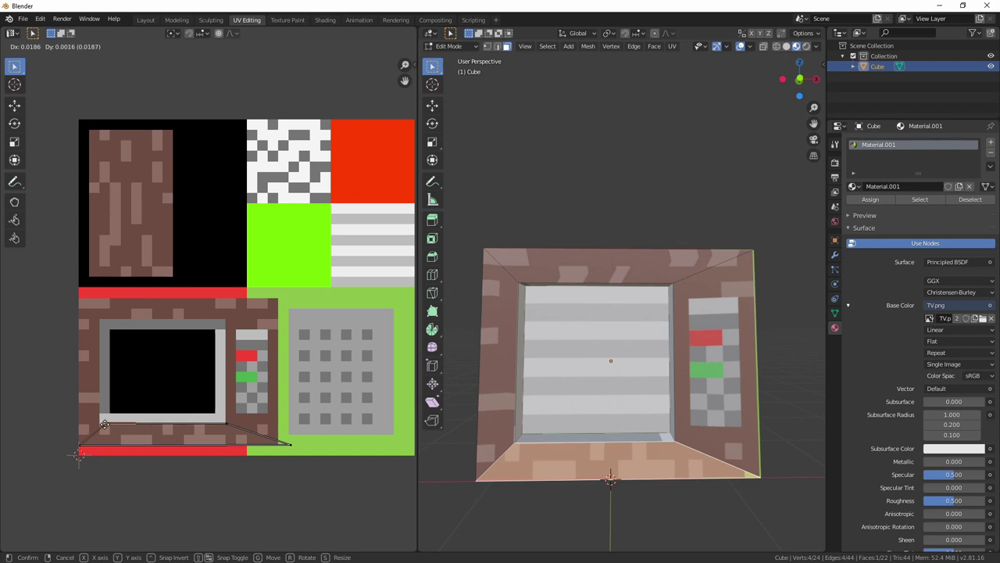
pyautogui.click(104, 427)
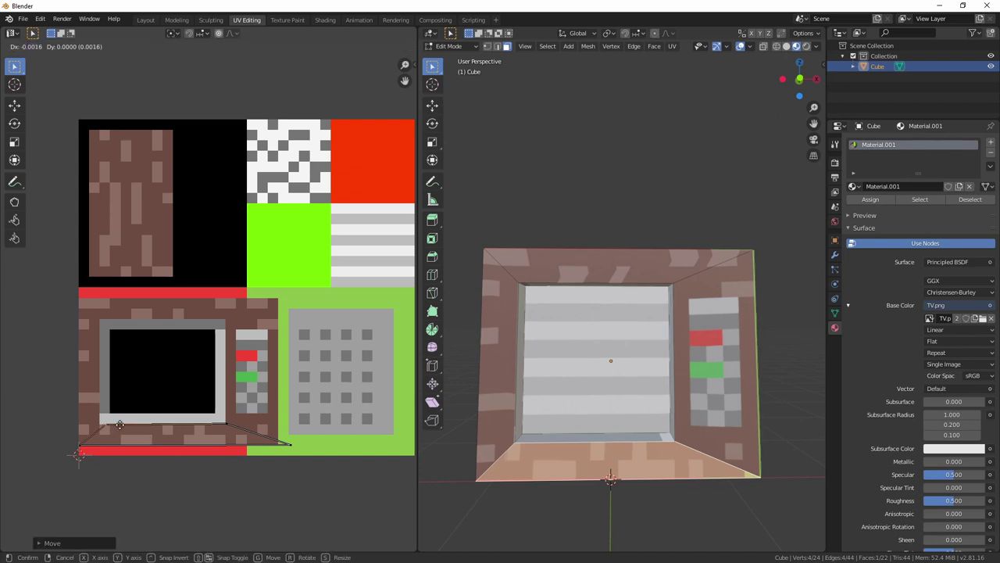
pyautogui.press('g')
pyautogui.rightClick(132, 432)
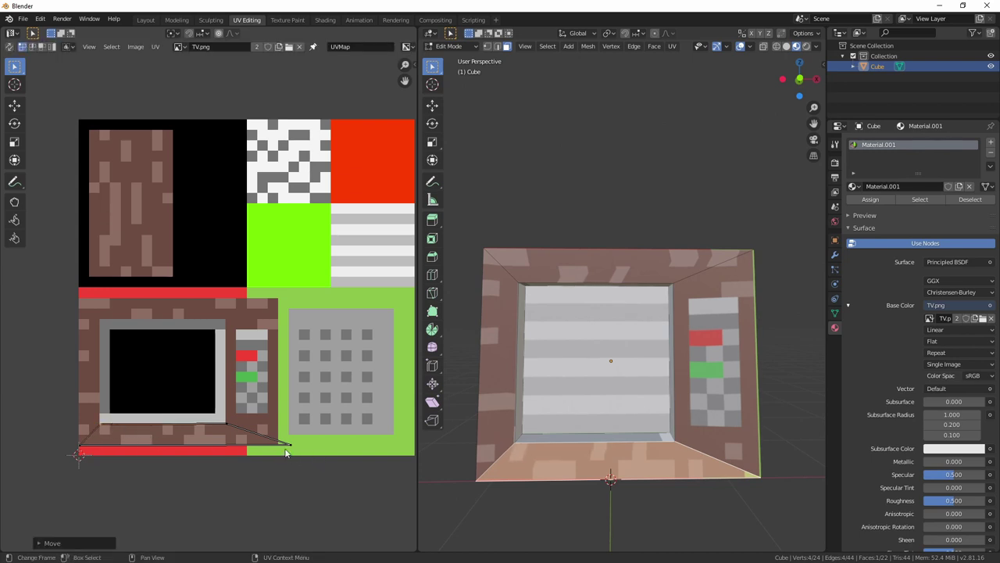
pyautogui.press('g')
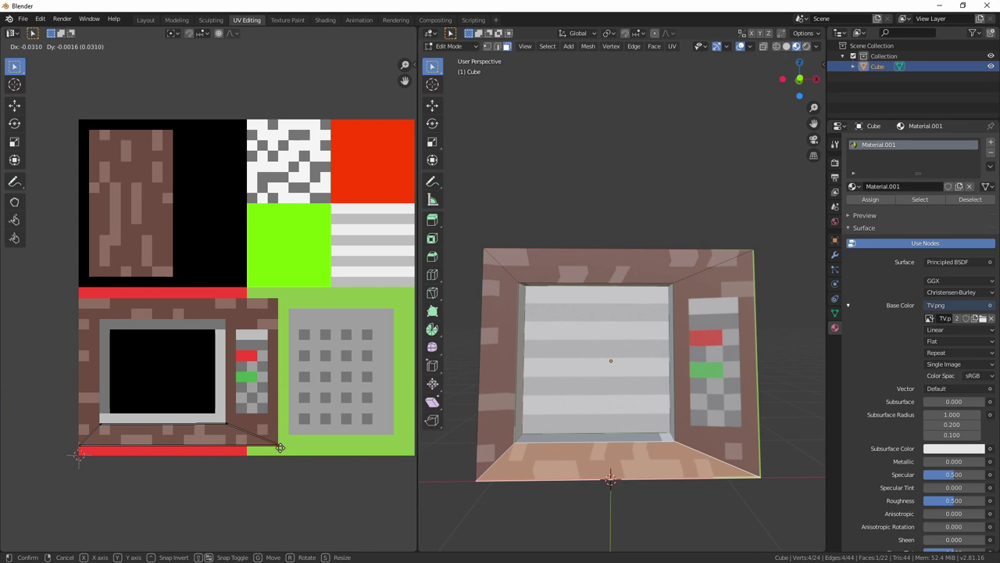
pyautogui.click(281, 450)
pyautogui.moveTo(782, 391); pyautogui.dragTo(611, 429, button='middle')
# Step: Select the inner screen faces around the TV's recess
pyautogui.click(571, 309)
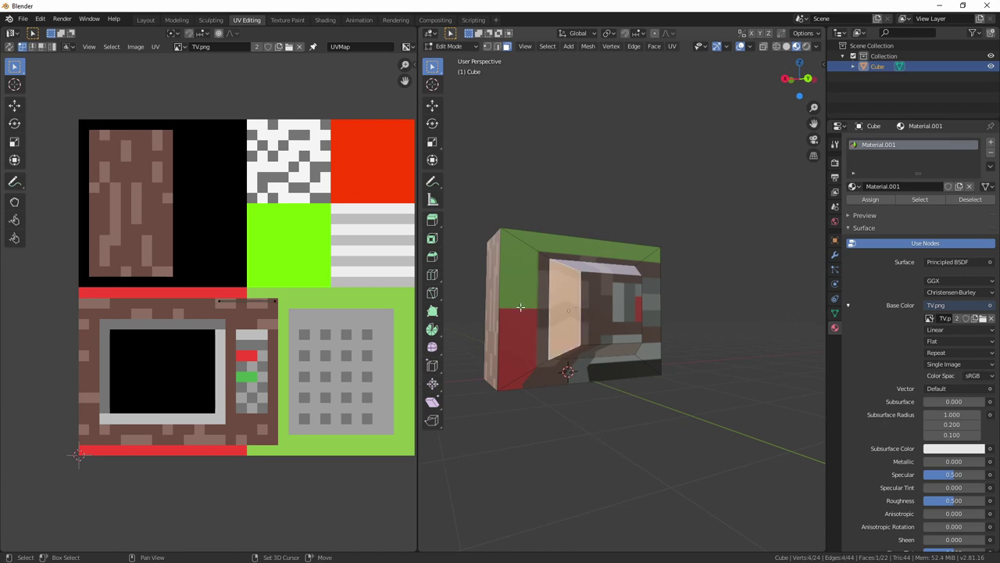
pyautogui.keyDown('shift'); pyautogui.click(520, 293); pyautogui.keyUp('shift')
pyautogui.moveTo(520, 293); pyautogui.dragTo(605, 323, button='middle')
pyautogui.keyDown('shift'); pyautogui.click(597, 380); pyautogui.keyUp('shift')
pyautogui.keyDown('shift'); pyautogui.click(597, 380); pyautogui.keyUp('shift')
pyautogui.keyDown('shift'); pyautogui.click(656, 359); pyautogui.keyUp('shift')
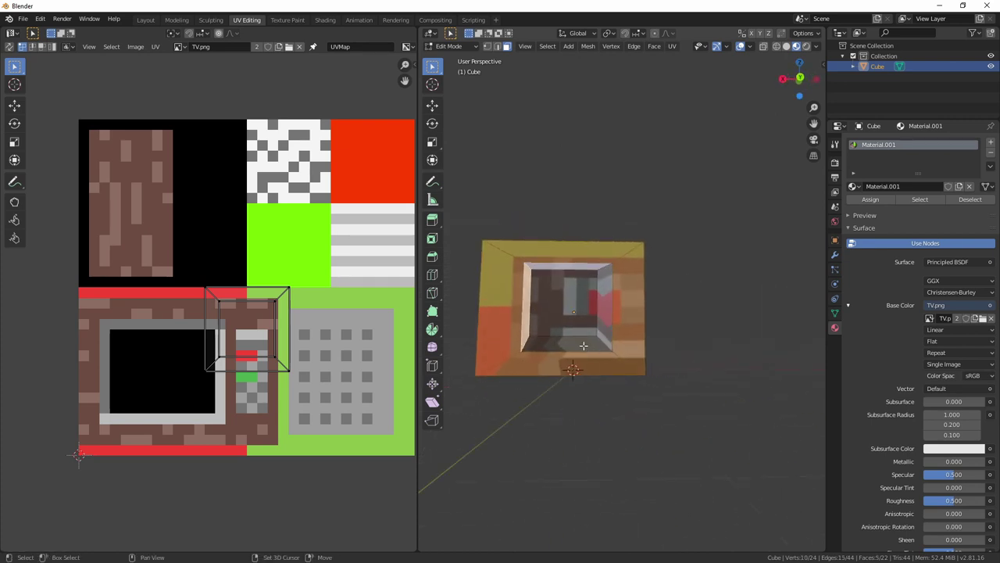
pyautogui.keyDown('shift'); pyautogui.click(604, 323); pyautogui.keyUp('shift')
pyautogui.keyDown('shift'); pyautogui.click(605, 303); pyautogui.keyUp('shift')
pyautogui.keyDown('shift'); pyautogui.click(535, 280); pyautogui.keyUp('shift')
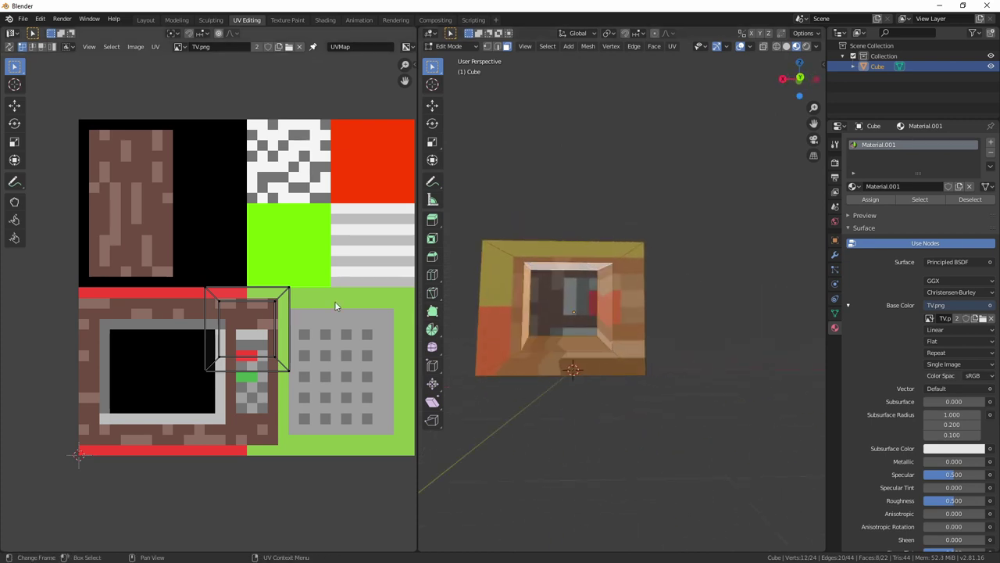
# Step: Scale down their UV island and move it onto the keypad-grid area
pyautogui.press('a')
pyautogui.press('s')
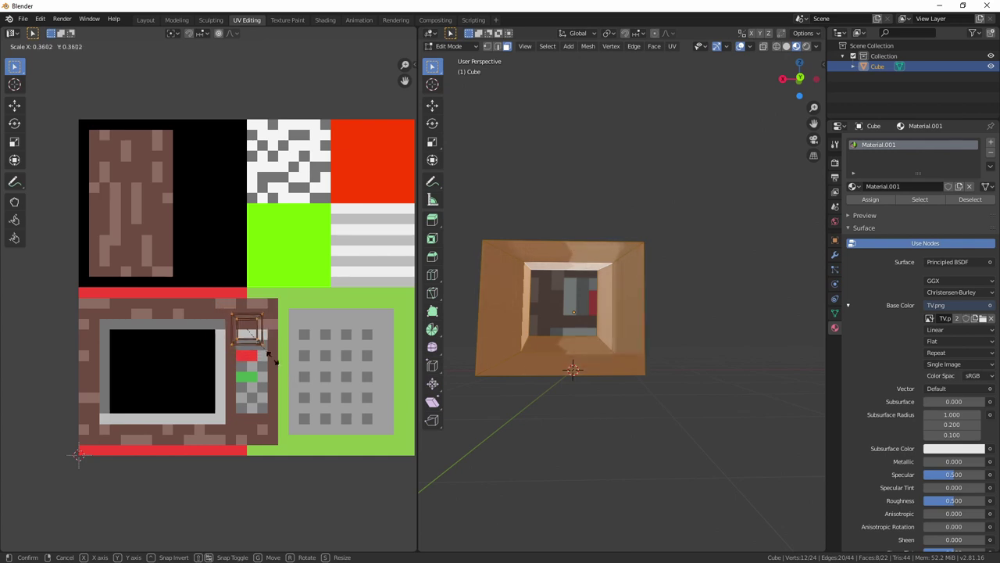
pyautogui.click(262, 352)
pyautogui.press('g')
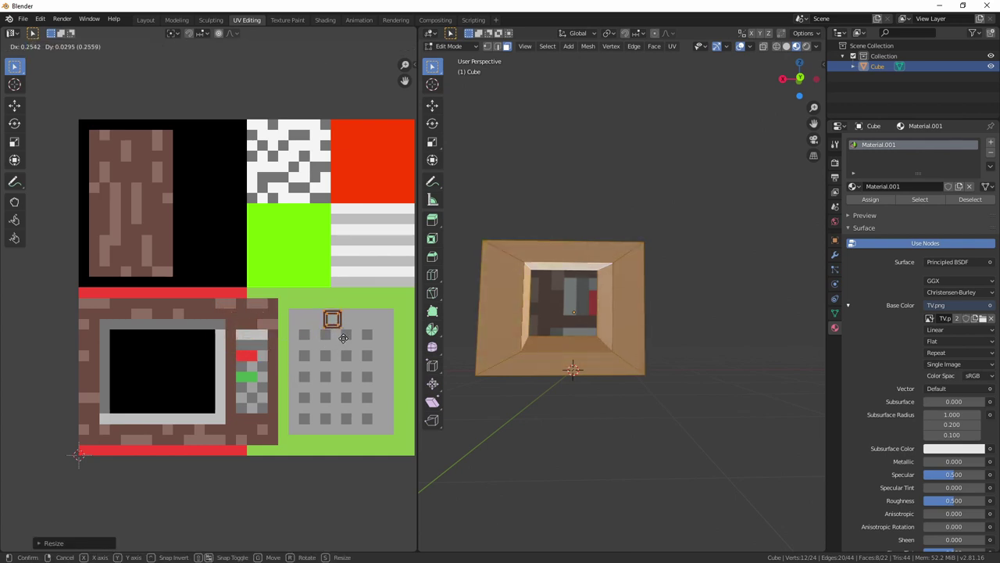
pyautogui.click(343, 340)
# Step: Move, scale and nudge the inner recess face's UV square over the keypad grid
pyautogui.hotkey('alt', 'a')
pyautogui.moveTo(625, 417); pyautogui.dragTo(654, 435, button='middle')
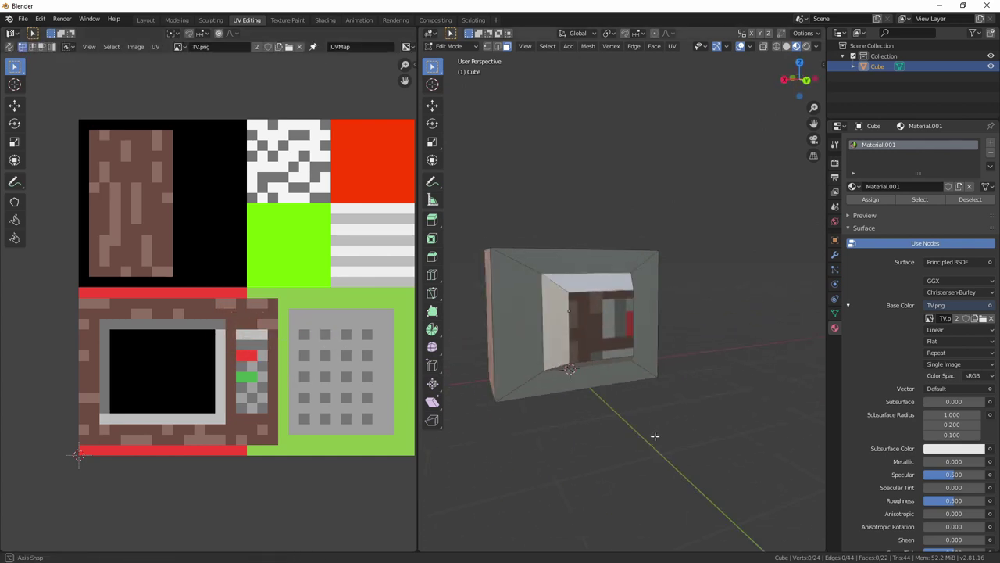
pyautogui.click(620, 338)
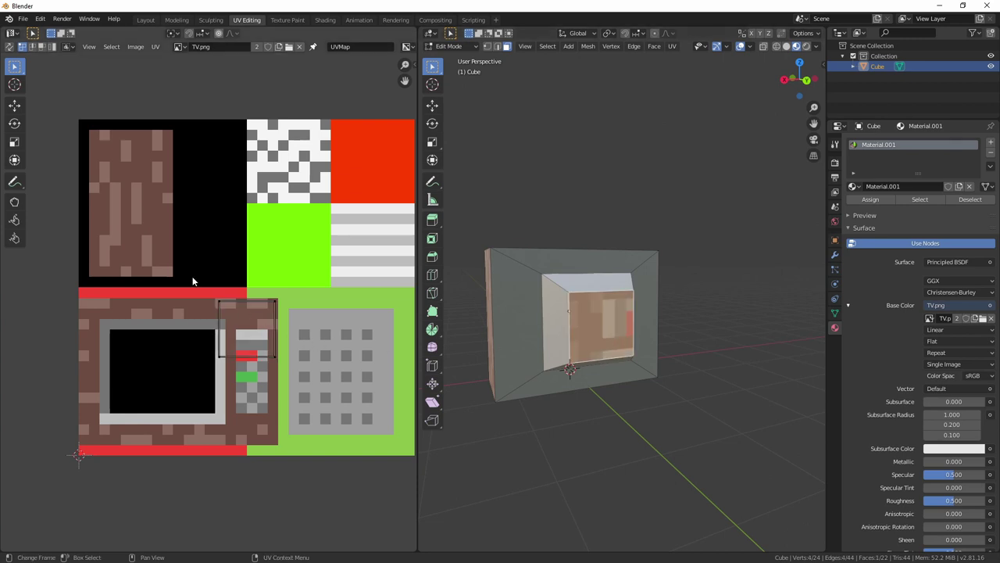
pyautogui.press('g')
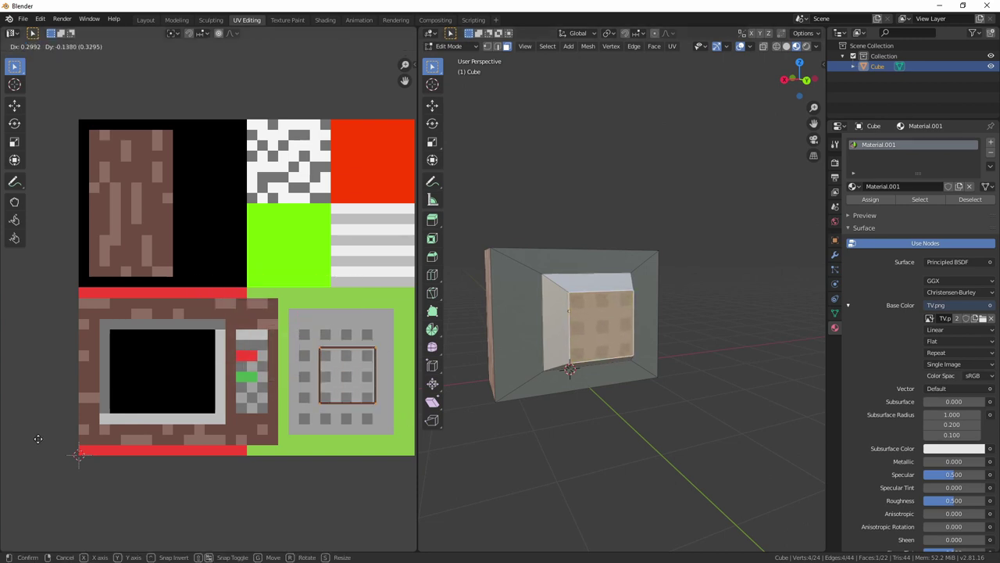
pyautogui.click(34, 439)
pyautogui.press('s')
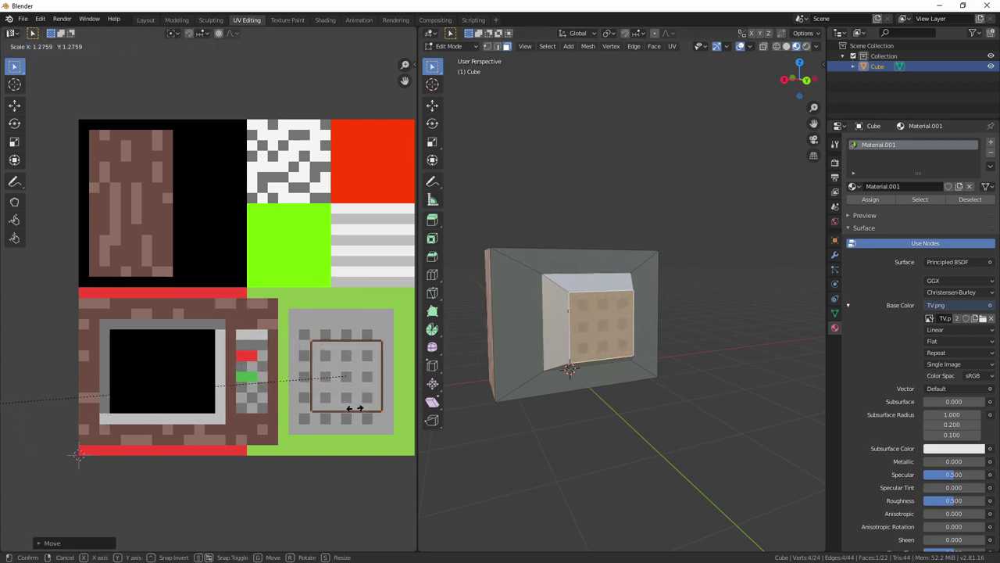
pyautogui.click(246, 365)
pyautogui.press('g')
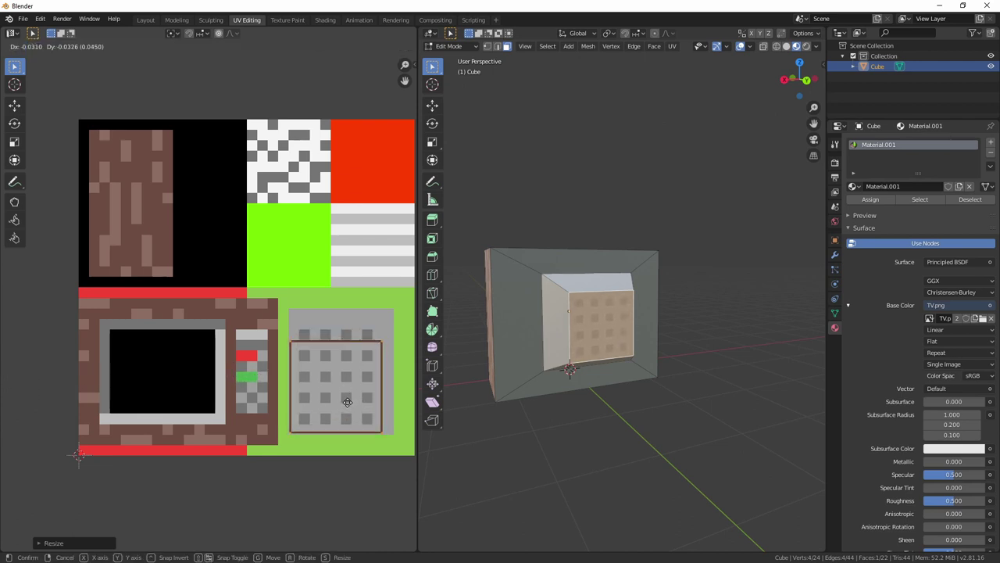
pyautogui.click(347, 402)
pyautogui.click(663, 450)
pyautogui.moveTo(663, 450); pyautogui.dragTo(662, 485, button='middle')
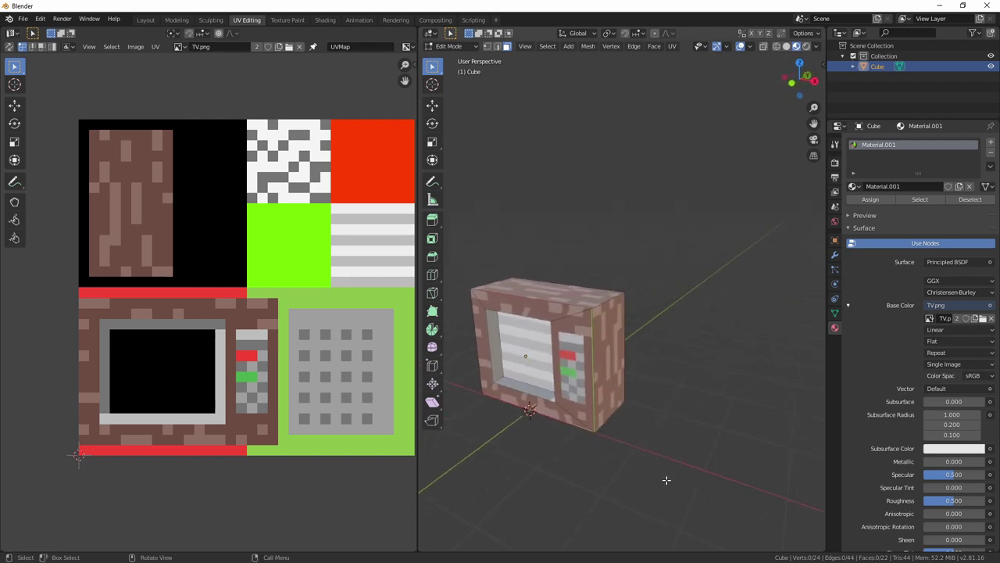
# Step: Save the project as TV.blend via the File menu and switch to the Modeling workspace
pyautogui.click(24, 18)
pyautogui.press('Escape')
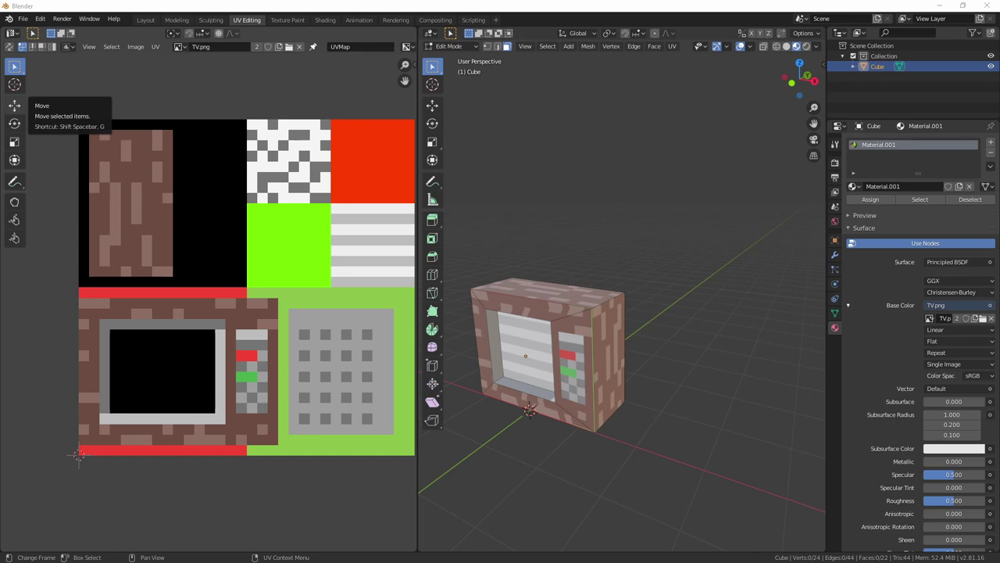
pyautogui.moveTo(539, 461); pyautogui.dragTo(636, 425, button='middle')
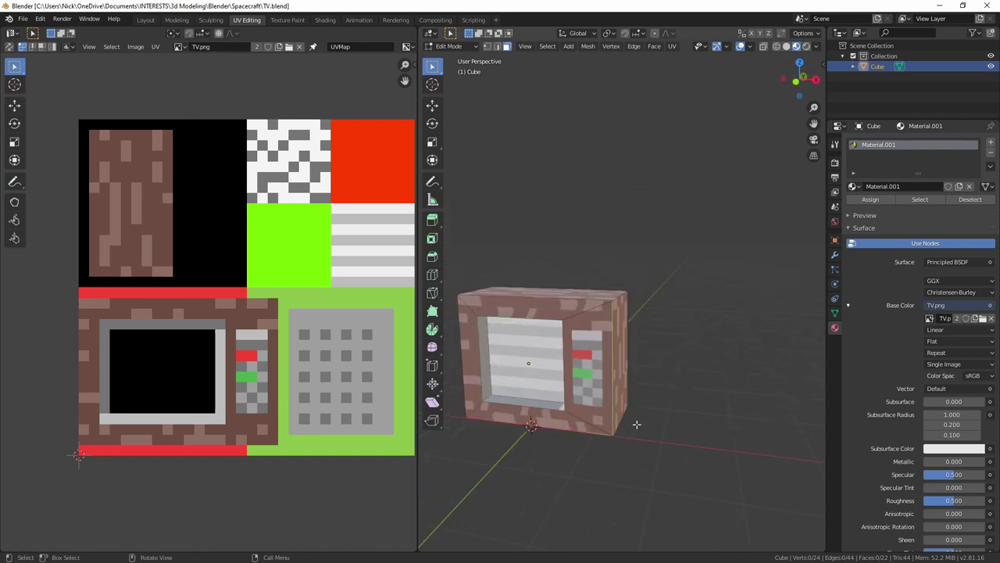
pyautogui.click(177, 20)
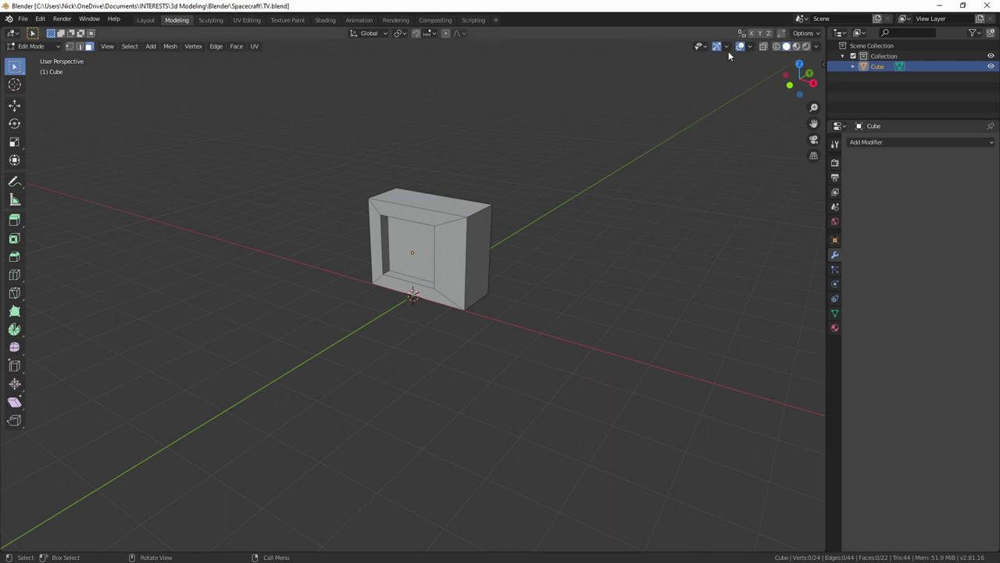
# Step: Cycle the viewport through Wireframe, Solid, Material Preview and finally Rendered shading, orbiting the TV
pyautogui.press('KP_6')
pyautogui.scroll(3, 414, 271)
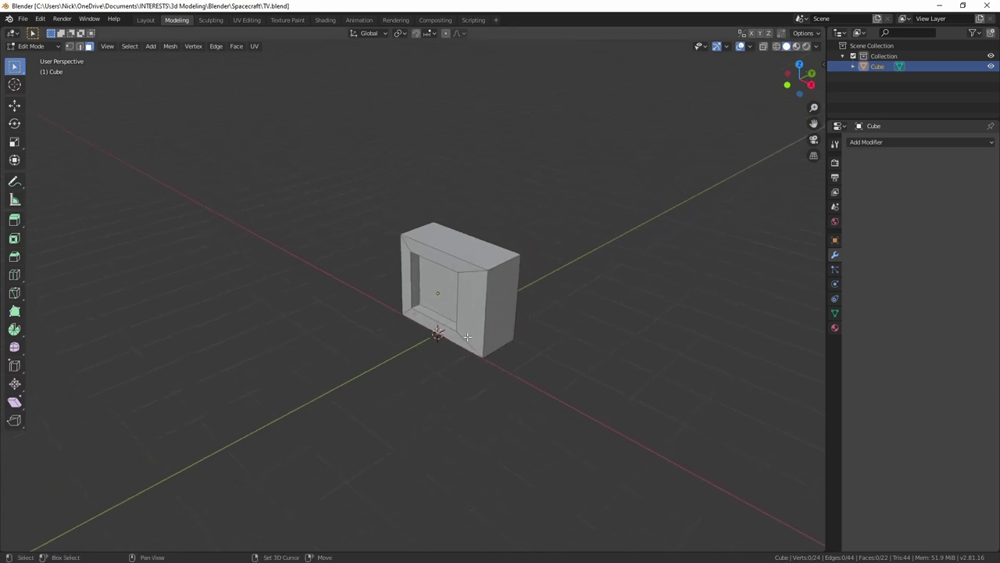
pyautogui.click(778, 46)
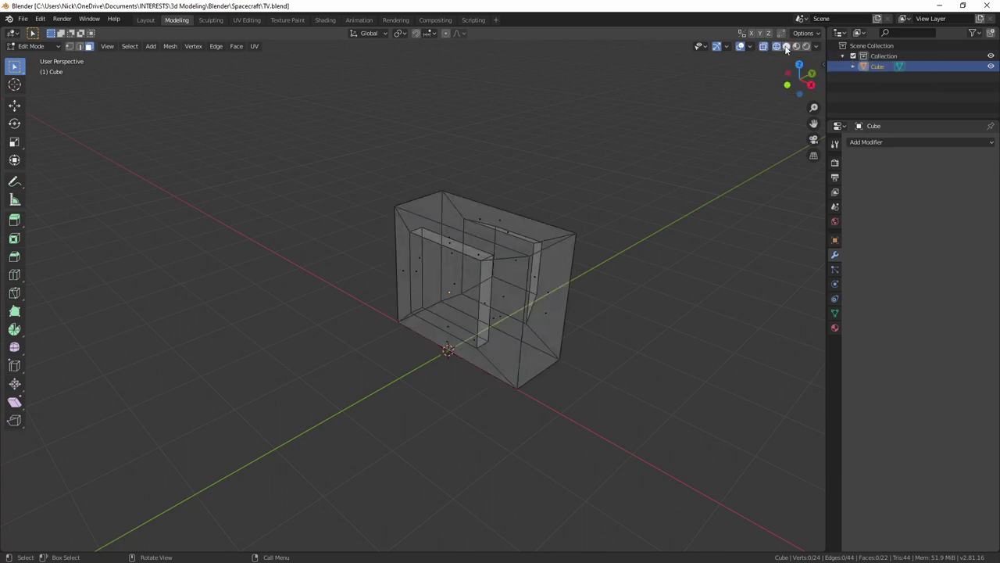
pyautogui.click(786, 46)
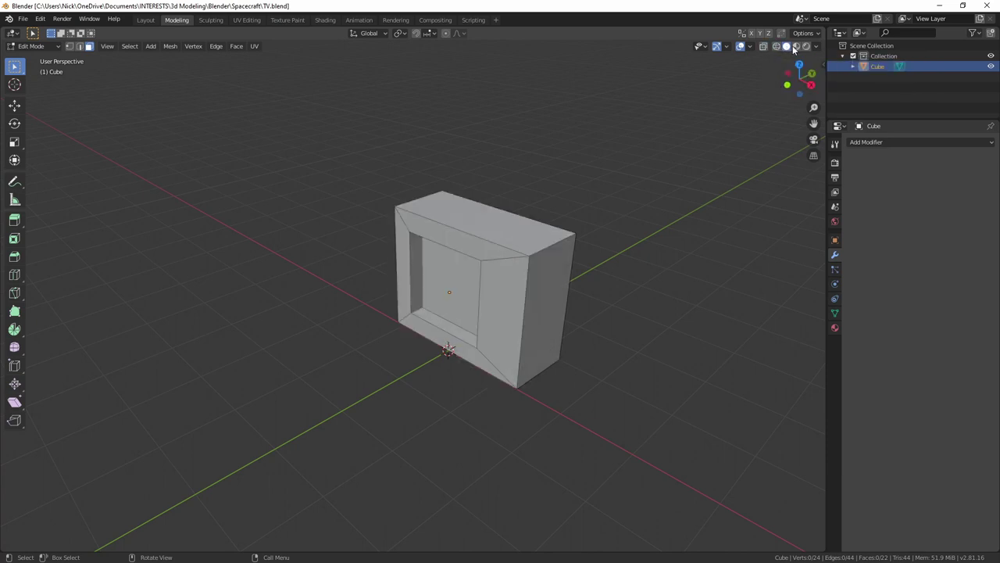
pyautogui.click(797, 46)
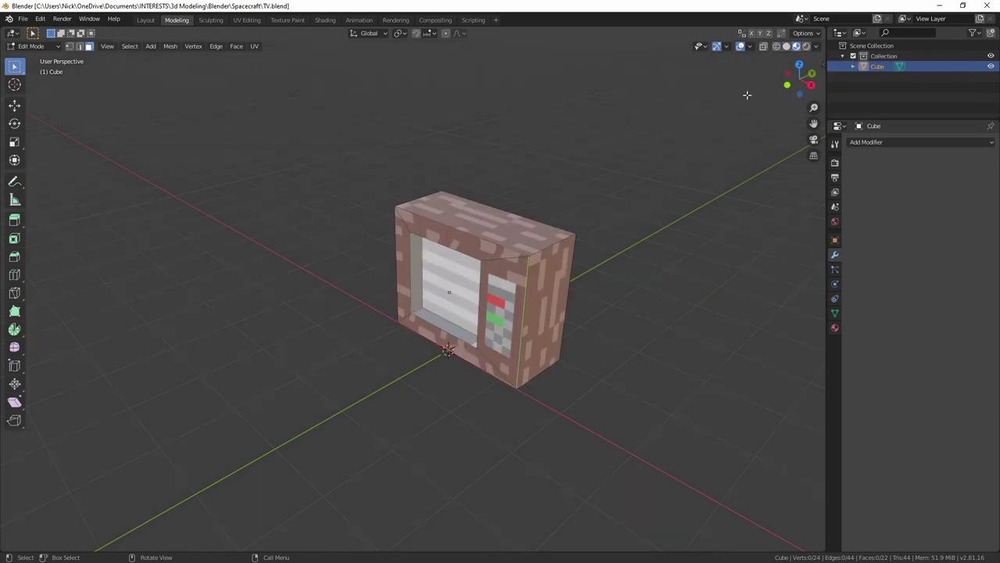
pyautogui.moveTo(680, 303); pyautogui.dragTo(602, 300, button='middle')
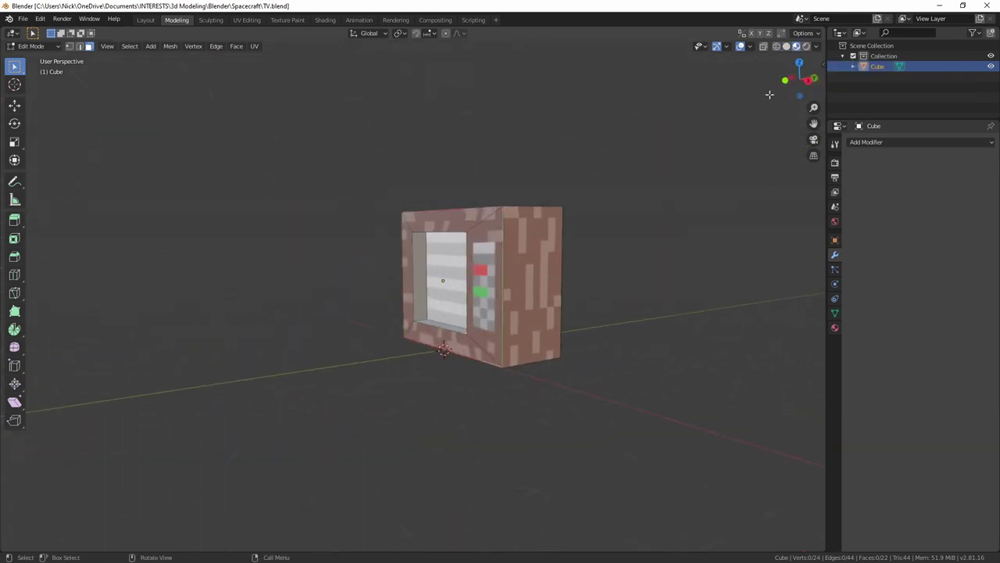
pyautogui.click(806, 46)
pyautogui.moveTo(648, 223)
pyautogui.mouseDown(button='middle')
pyautogui.moveTo(524, 351)
pyautogui.moveTo(591, 329)
pyautogui.moveTo(564, 318)
pyautogui.moveTo(545, 328)
pyautogui.mouseUp(button='middle')
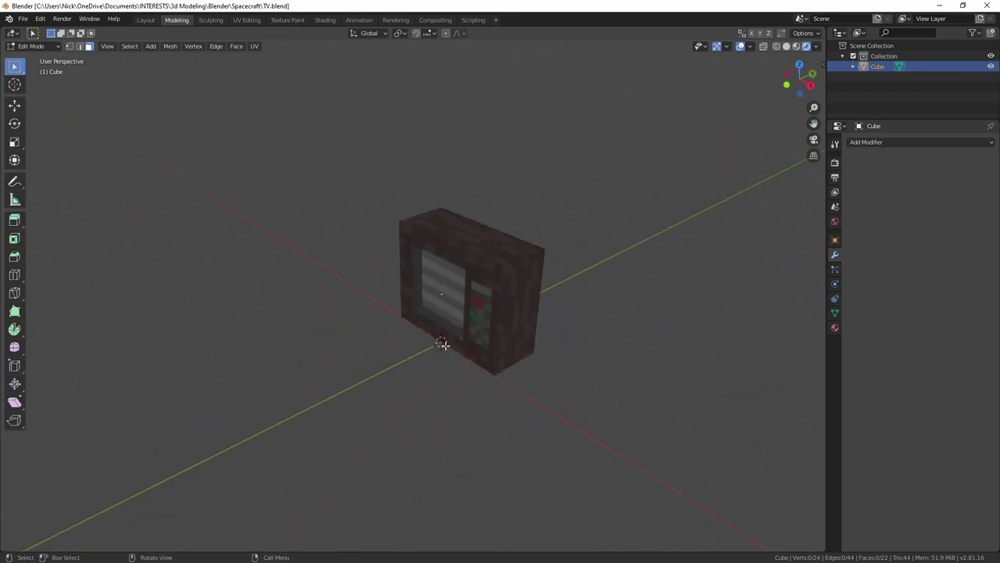
# Step: Switch the TV from Edit Mode to Object Mode
pyautogui.hotkey('shift', 'a')
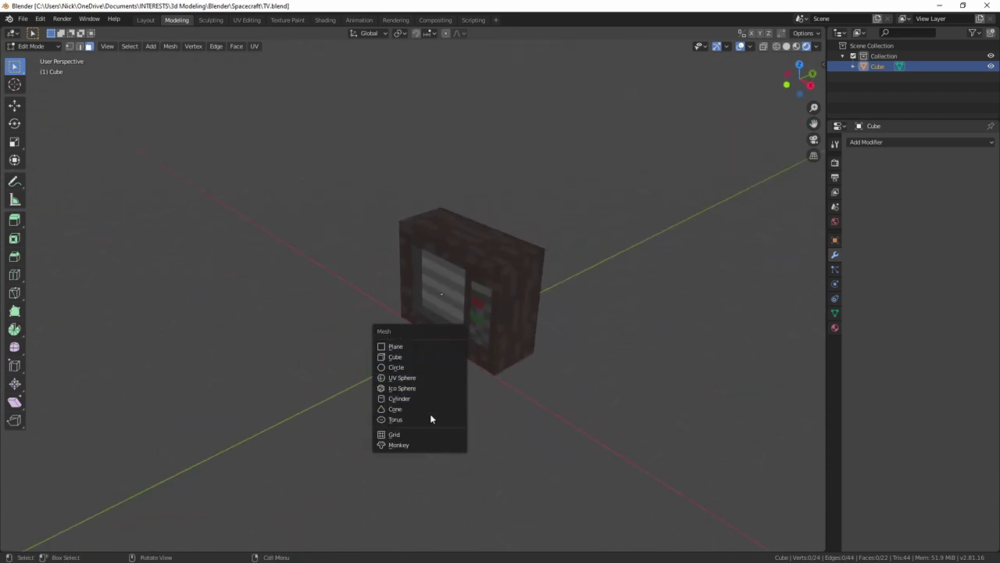
pyautogui.press('Escape')
pyautogui.press('Tab')
pyautogui.moveTo(404, 373); pyautogui.dragTo(436, 362, button='middle')
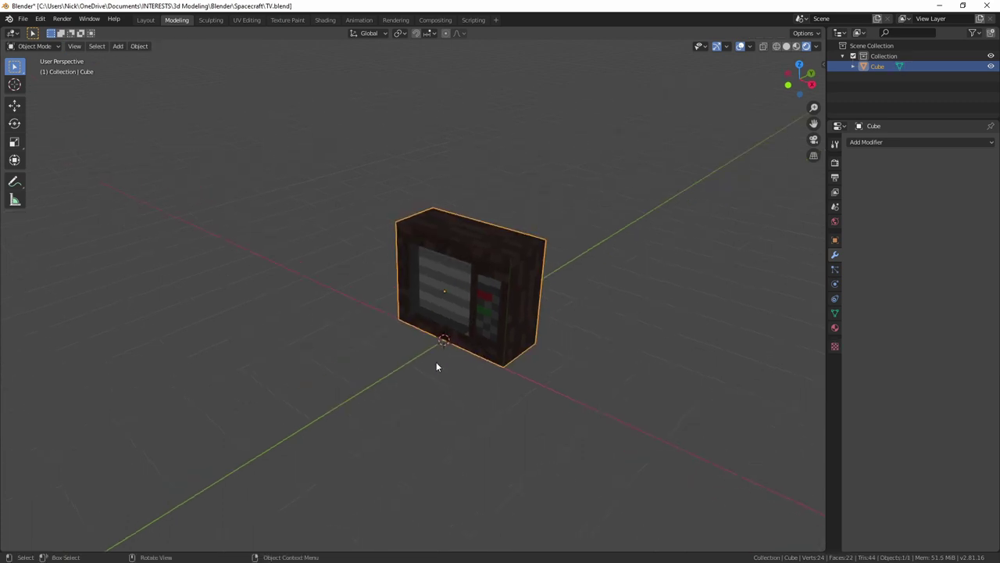
# Step: Add a point light at the 3D cursor and raise it to about 1.09 m height
pyautogui.hotkey('shift', 'a')
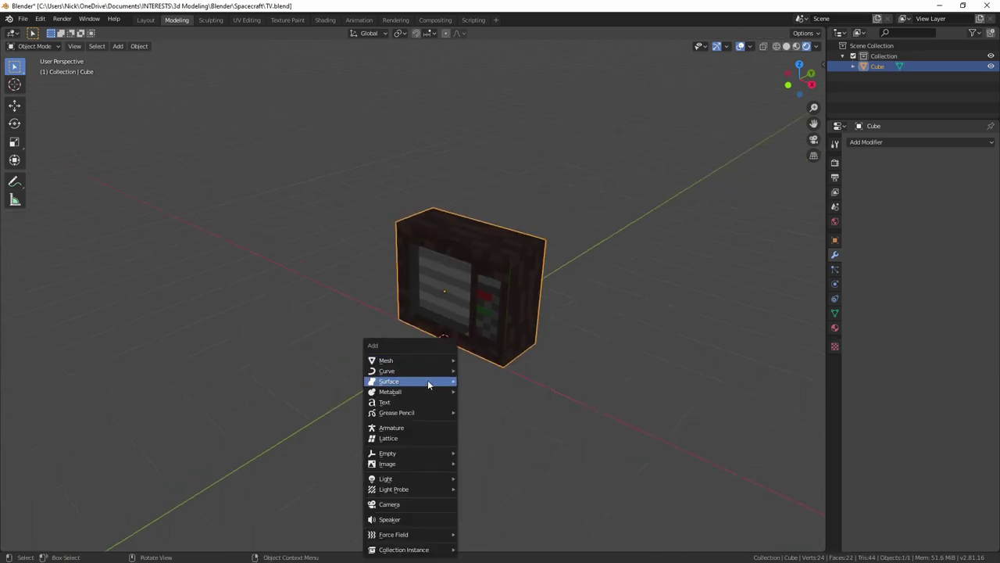
pyautogui.moveTo(442, 478)
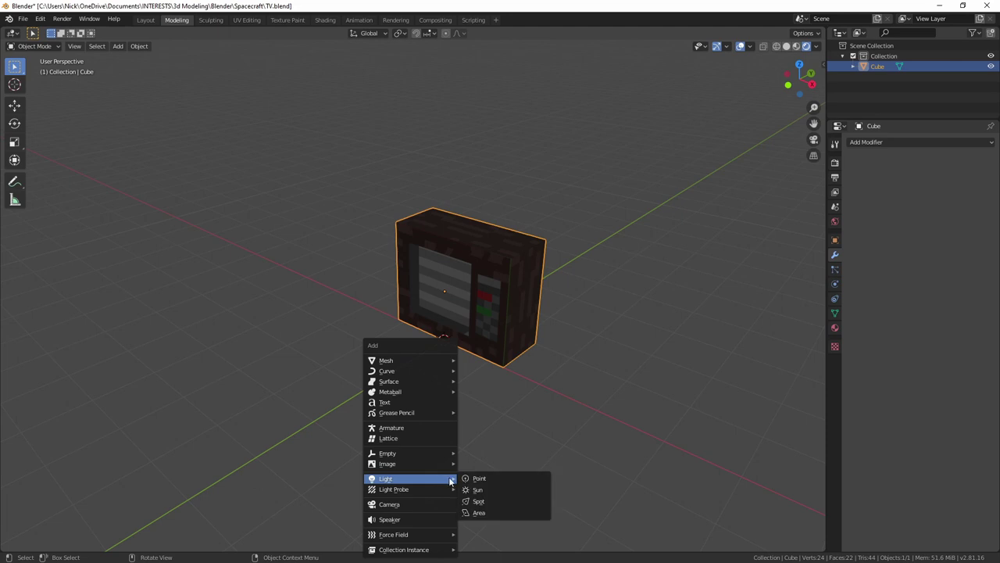
pyautogui.click(490, 476)
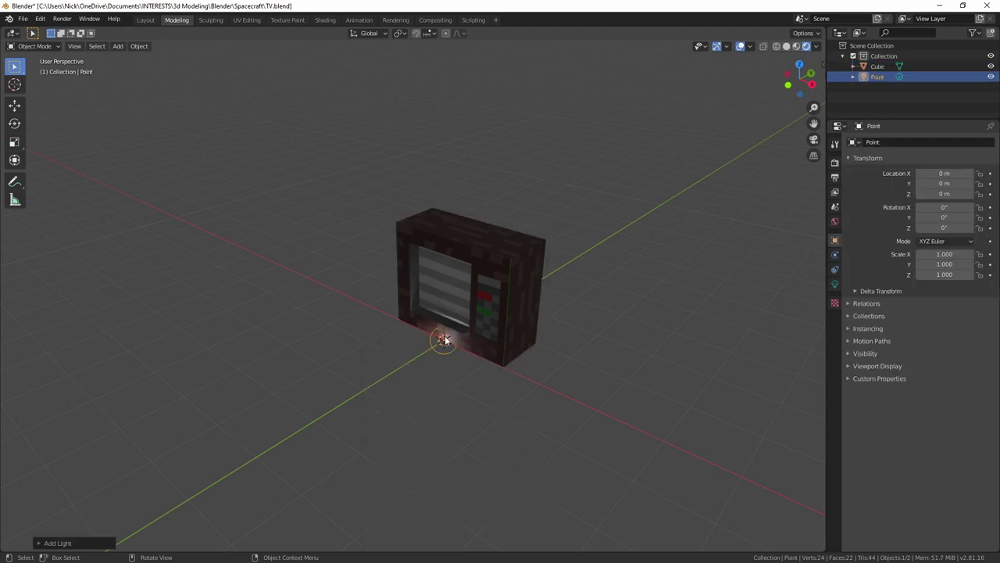
pyautogui.press('g')
pyautogui.press('z')
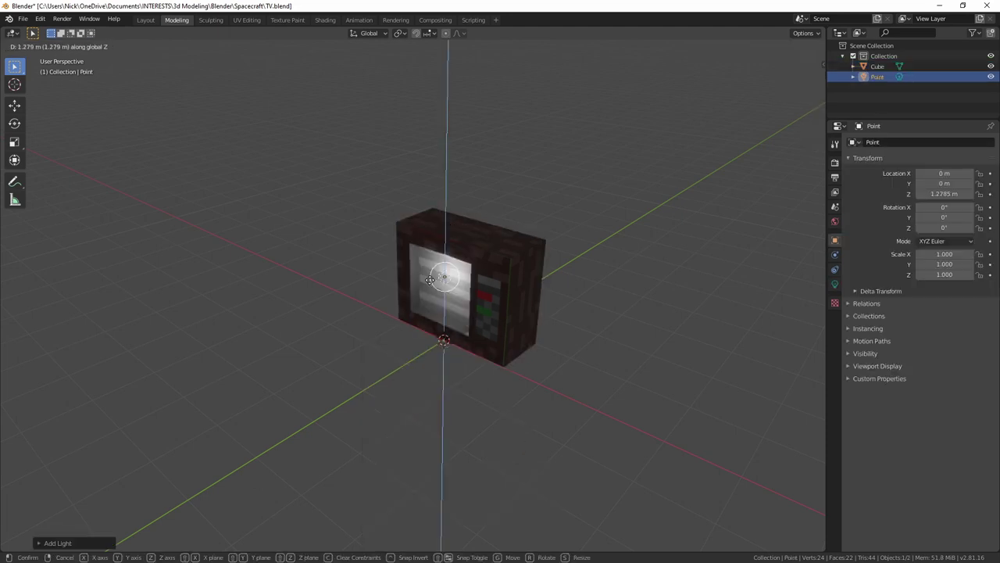
pyautogui.click(428, 289)
pyautogui.moveTo(428, 289); pyautogui.dragTo(510, 419, button='middle')
pyautogui.click(554, 371)
pyautogui.moveTo(554, 371); pyautogui.dragTo(508, 378, button='middle')
pyautogui.scroll(3, 509, 379)
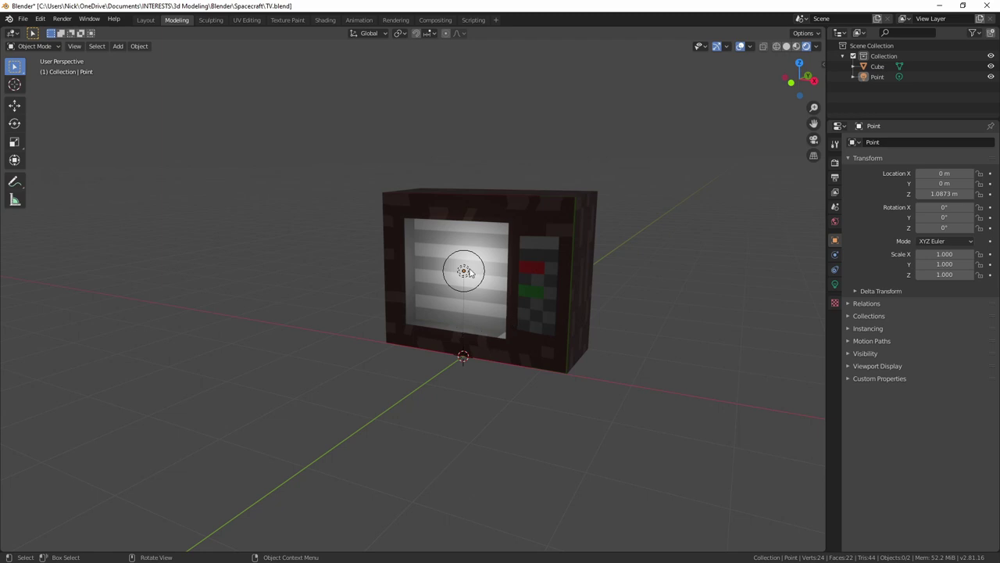
# Step: Move the point light along Y to -1.6602 m in front of the TV
pyautogui.click(464, 272)
pyautogui.press('g')
pyautogui.press('y')
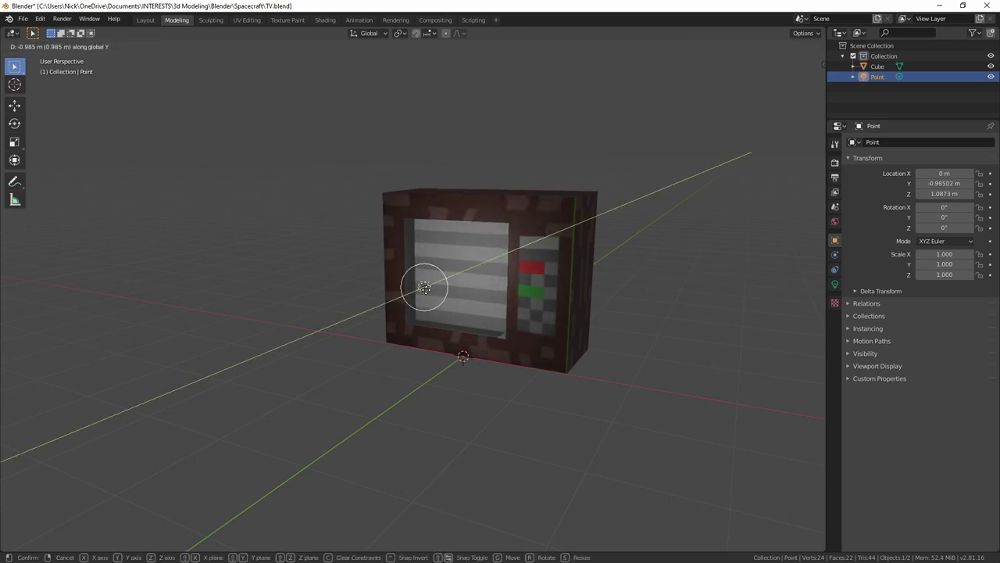
pyautogui.click(393, 311)
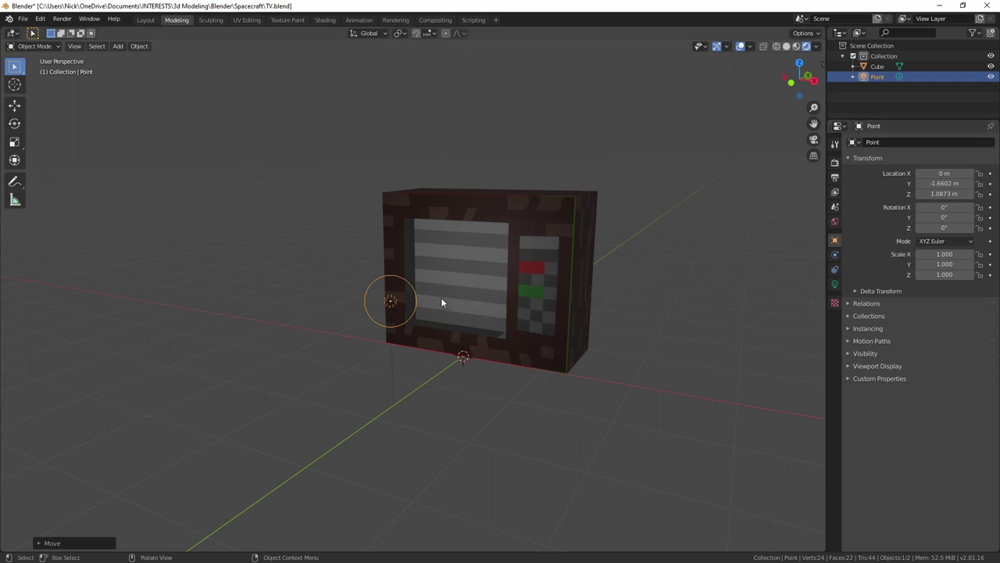
pyautogui.click(860, 290)
pyautogui.click(856, 288)
# Step: Delete the point light
pyautogui.moveTo(631, 291); pyautogui.dragTo(472, 297, button='middle')
pyautogui.press('x')
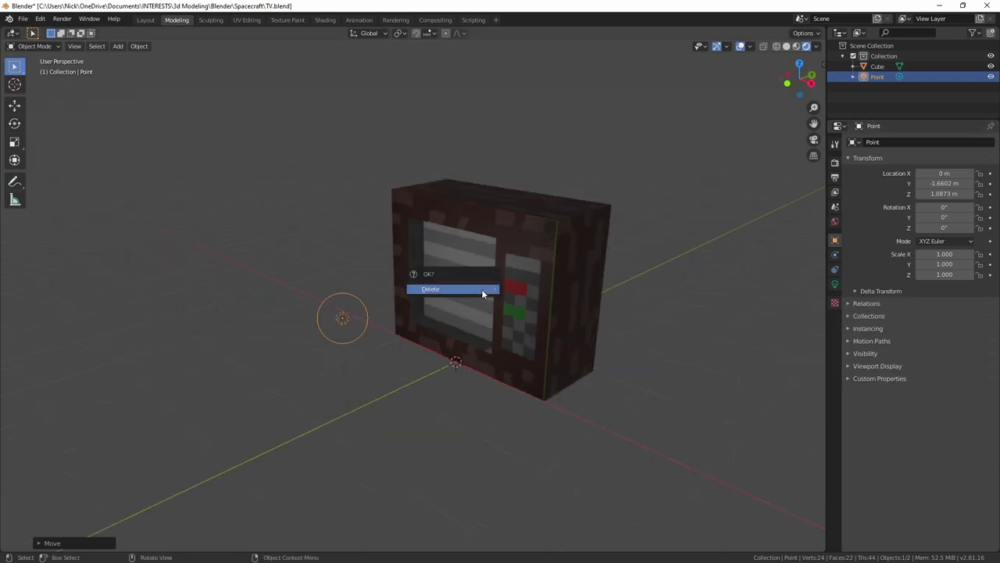
pyautogui.click(475, 289)
pyautogui.moveTo(694, 375); pyautogui.dragTo(578, 335, button='middle')
pyautogui.rightClick(578, 334)
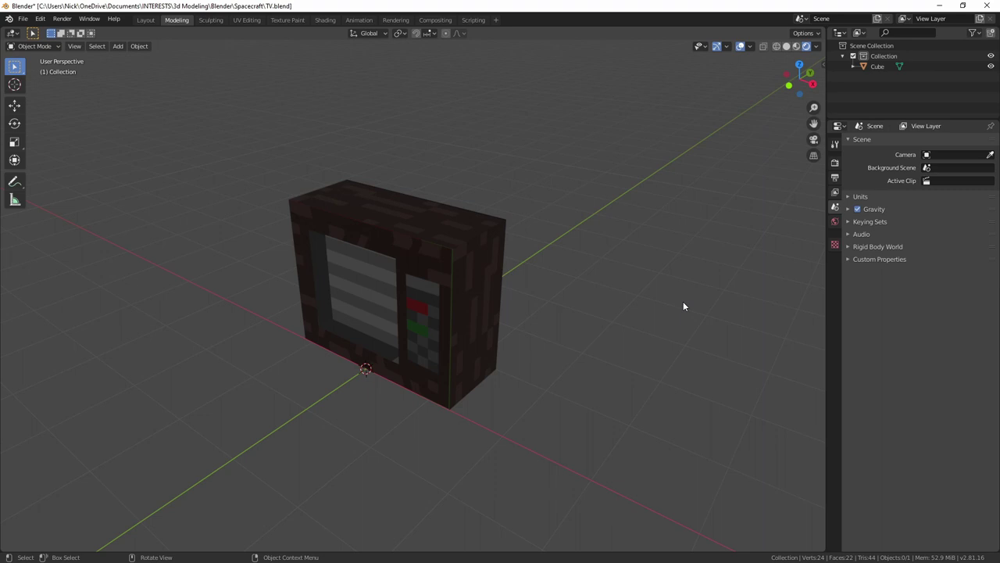
pyautogui.rightClick(367, 288)
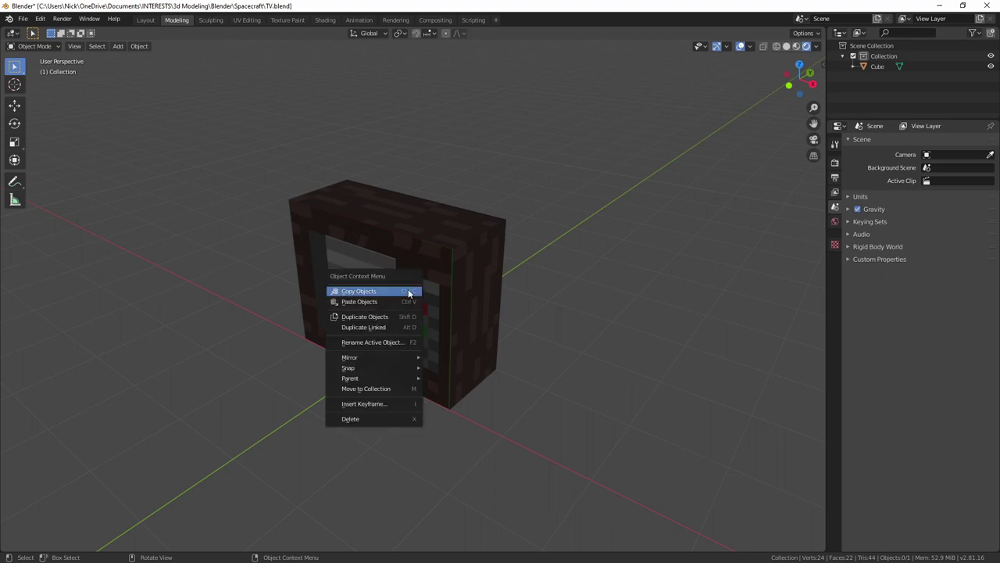
pyautogui.moveTo(452, 268); pyautogui.dragTo(439, 290, button='middle')
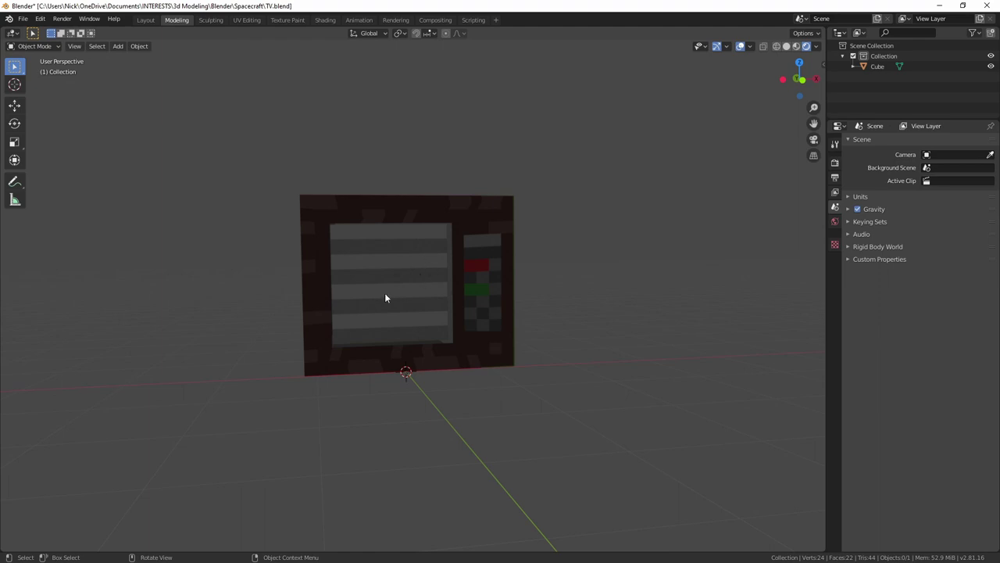